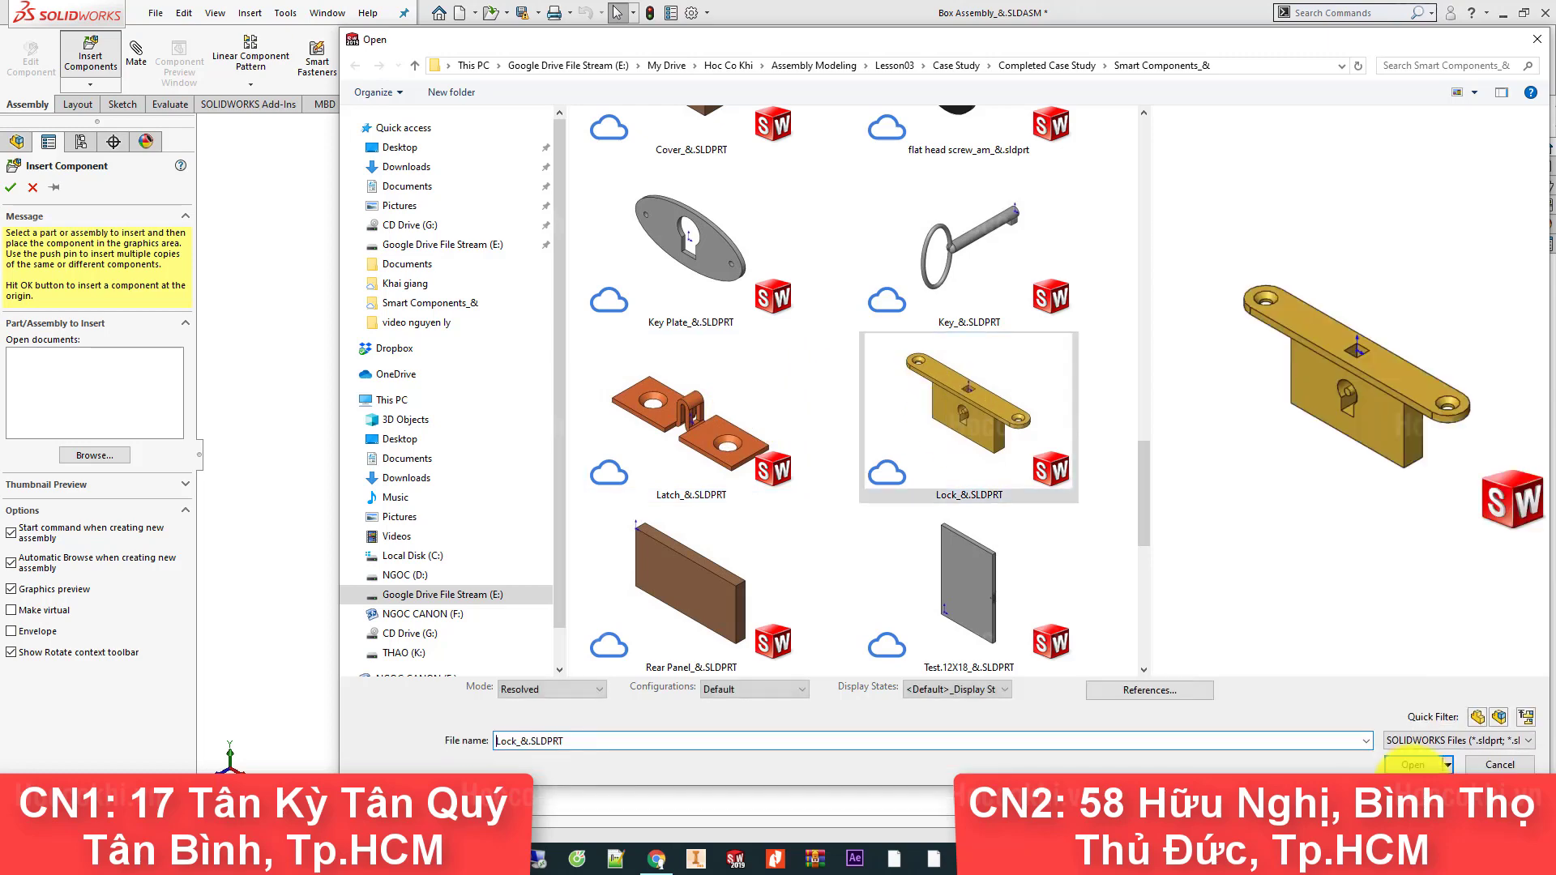
Step: Place Lock_&.SLDPRT on the box front and insert its recess and screws using the top and front faces
{"action": "left_click", "coordinate": [804, 577]}
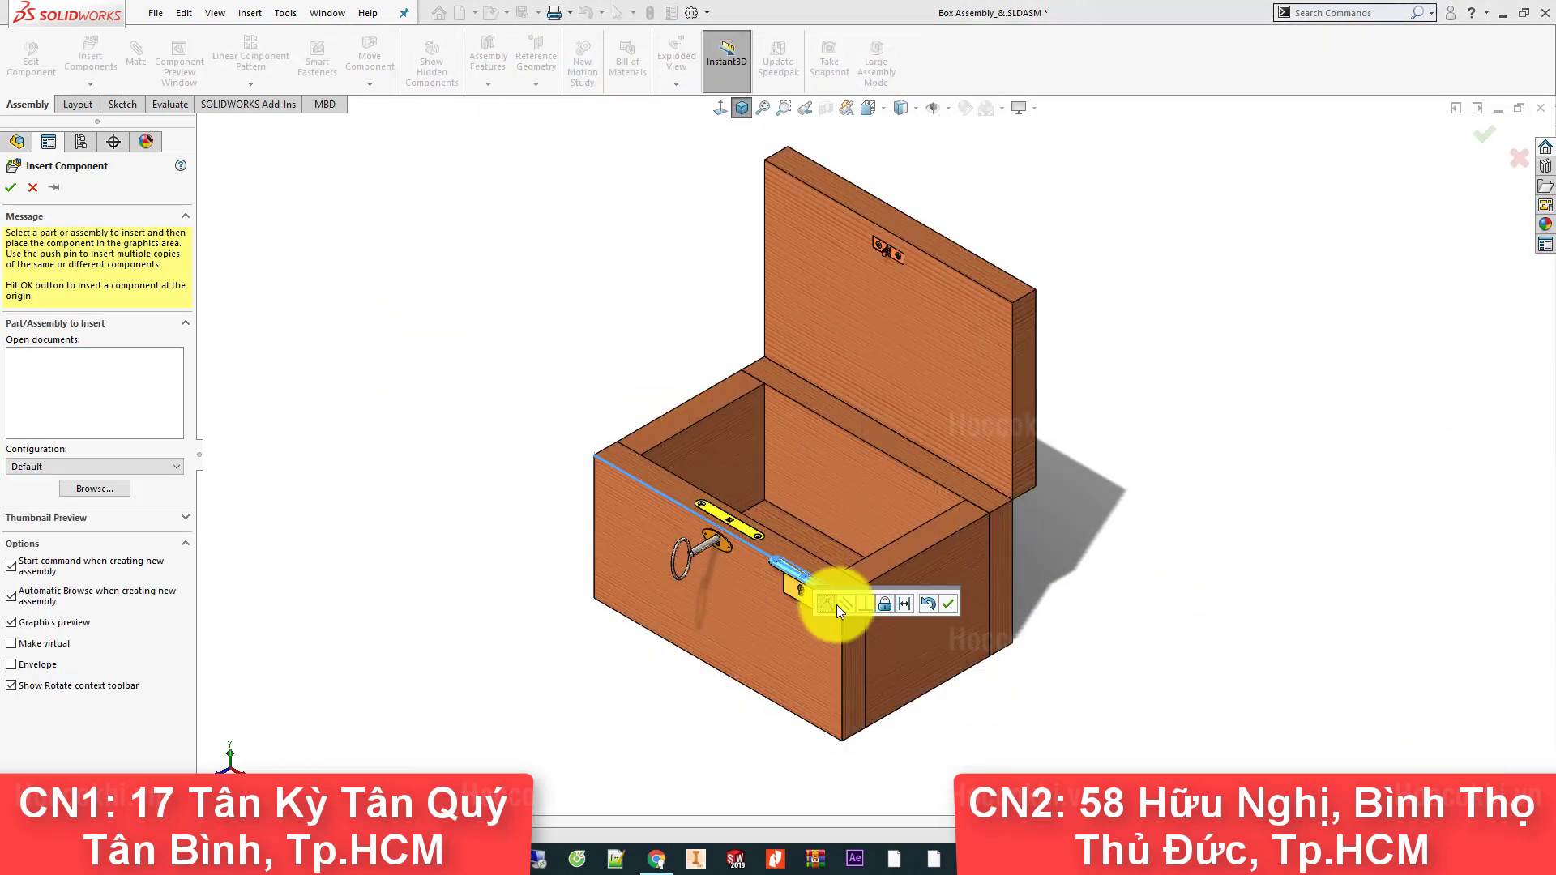
{"action": "scroll", "coordinate": [813, 586], "scroll_direction": "down", "scroll_amount": 5}
{"action": "scroll", "coordinate": [813, 586], "scroll_direction": "down", "scroll_amount": 3}
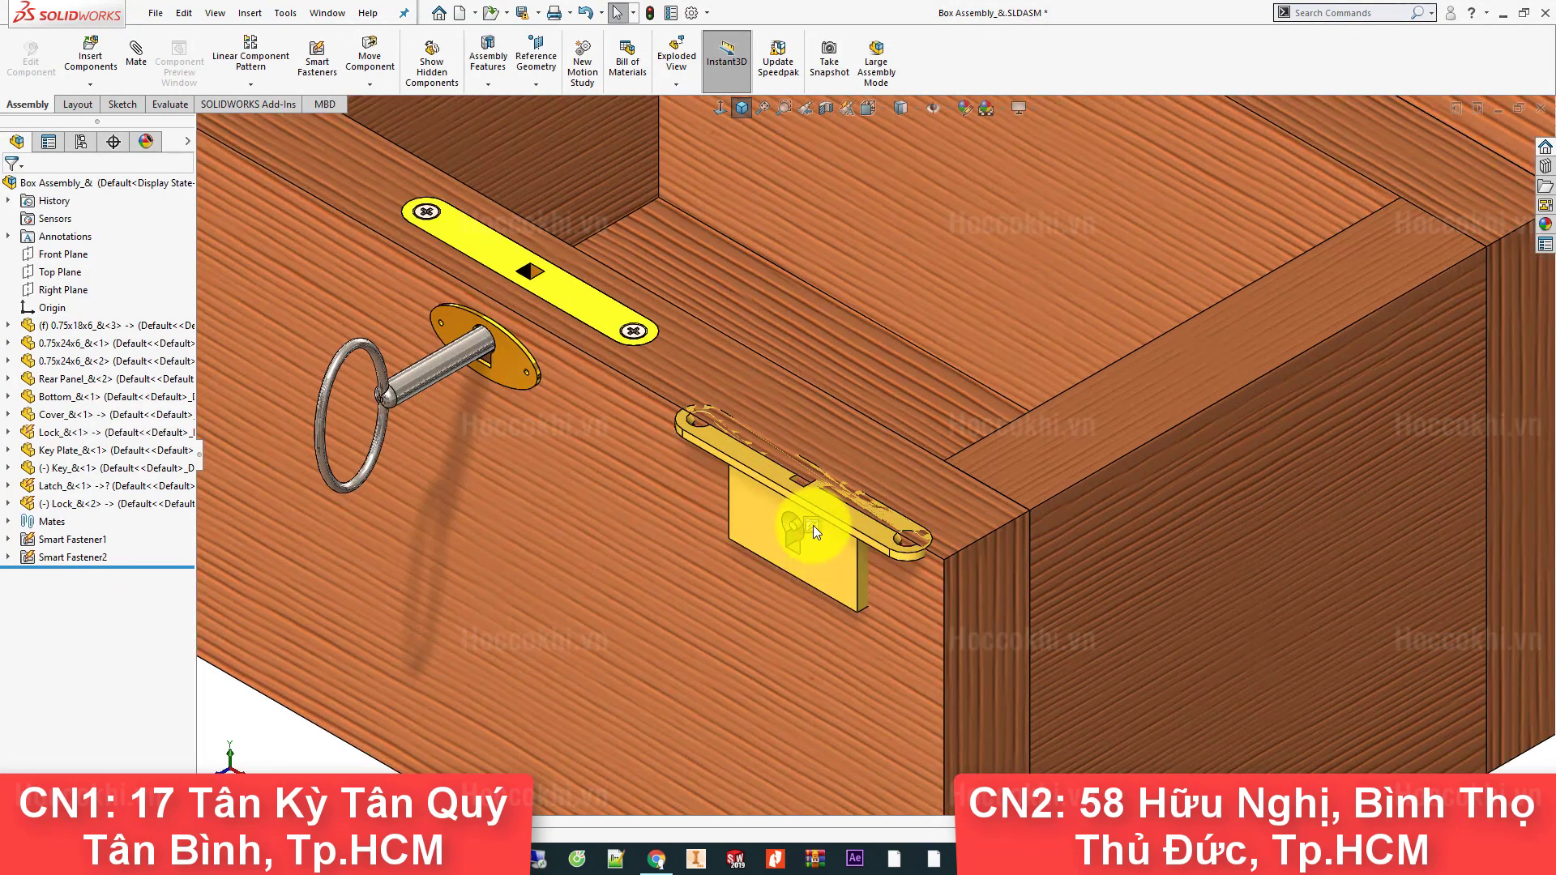
{"action": "left_click", "coordinate": [813, 525]}
{"action": "left_click", "coordinate": [820, 442]}
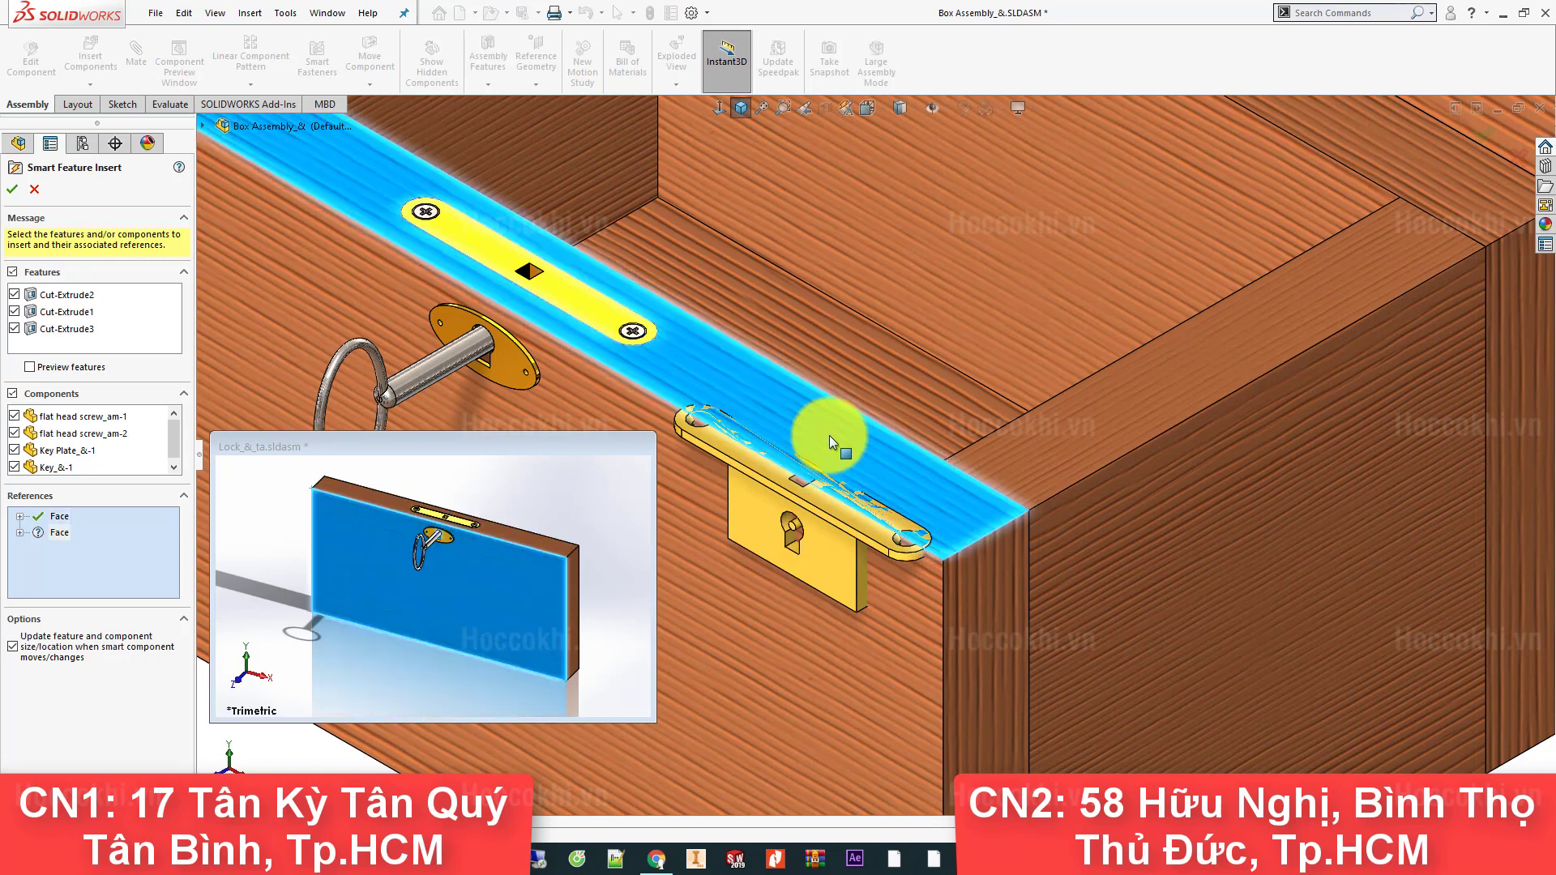
{"action": "left_click", "coordinate": [791, 625]}
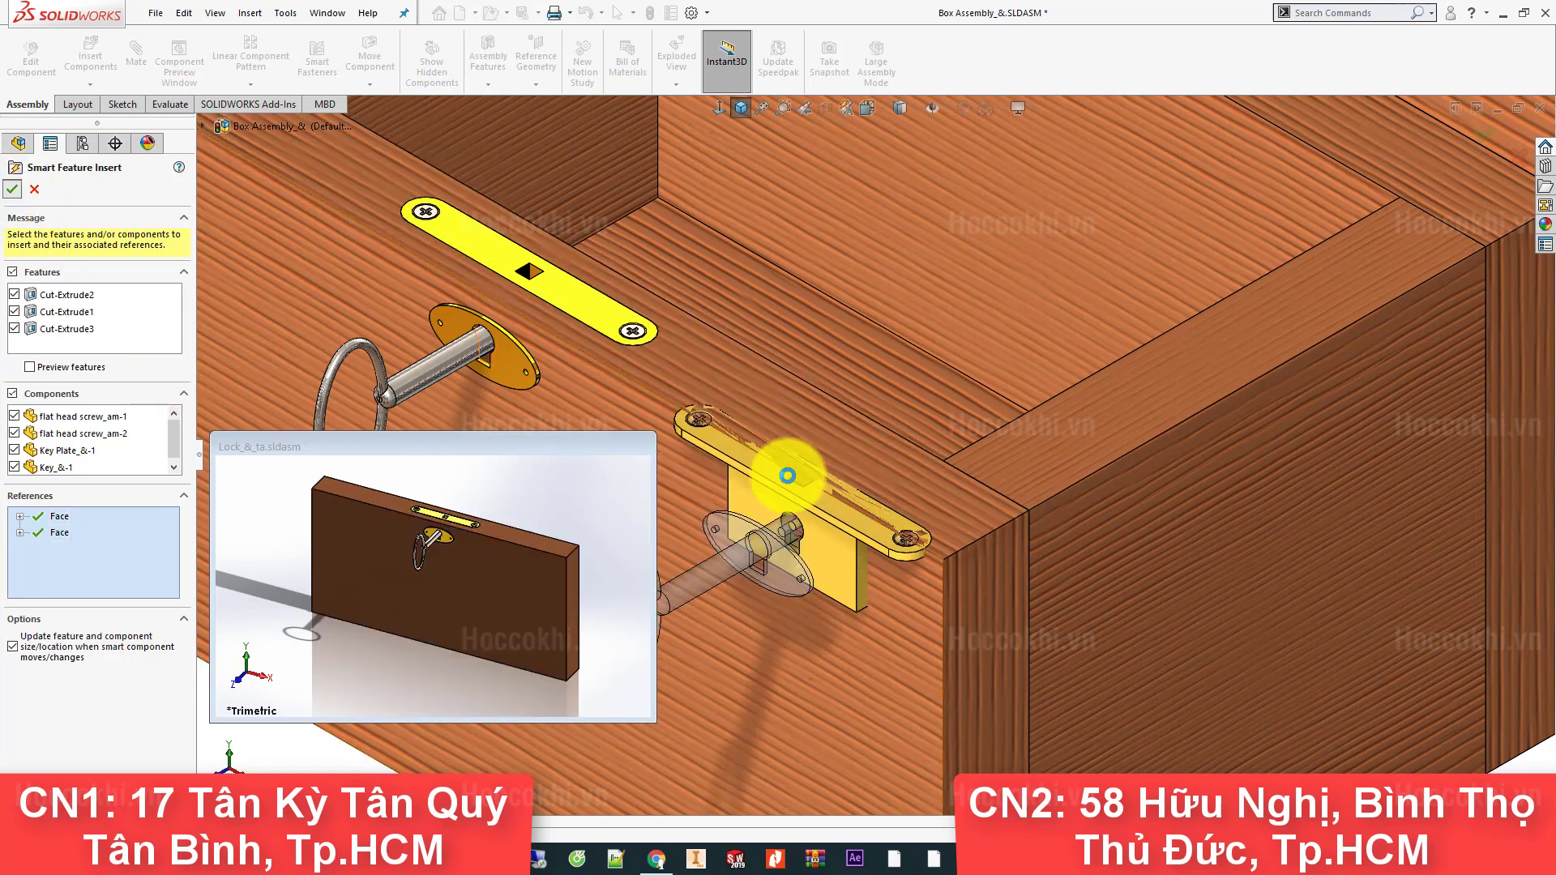
{"action": "scroll", "coordinate": [754, 450], "scroll_direction": "down", "scroll_amount": 3}
{"action": "left_click", "coordinate": [657, 460]}
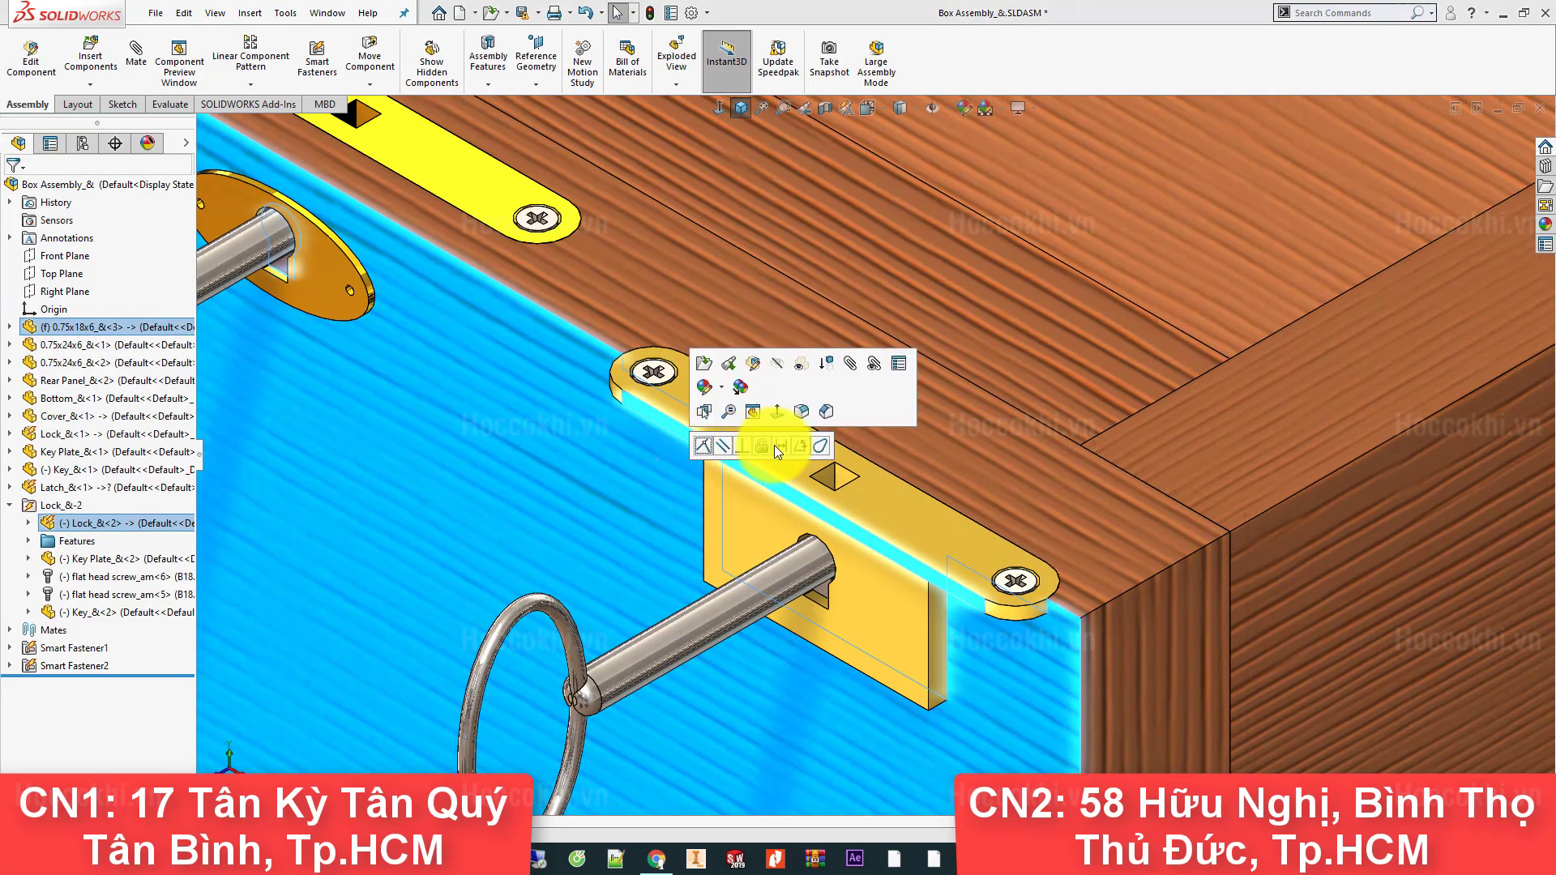
Step: Mate the lock flush with a flipped Distance mate and hide the key plate
{"action": "left_click", "coordinate": [775, 444]}
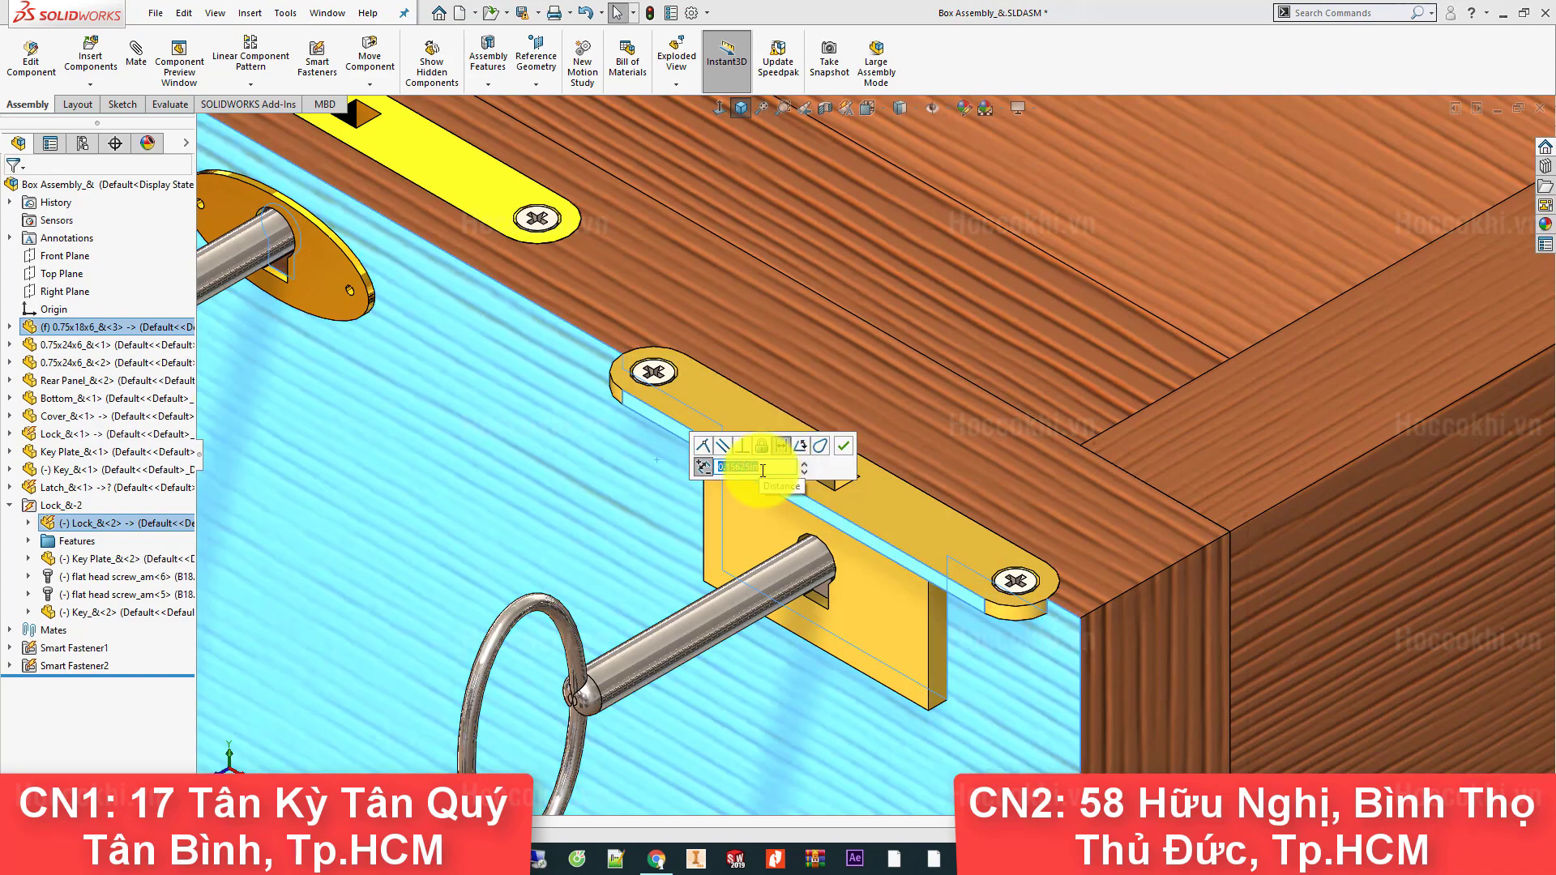
{"action": "left_click", "coordinate": [699, 466]}
{"action": "left_click", "coordinate": [843, 445]}
{"action": "left_click", "coordinate": [835, 395]}
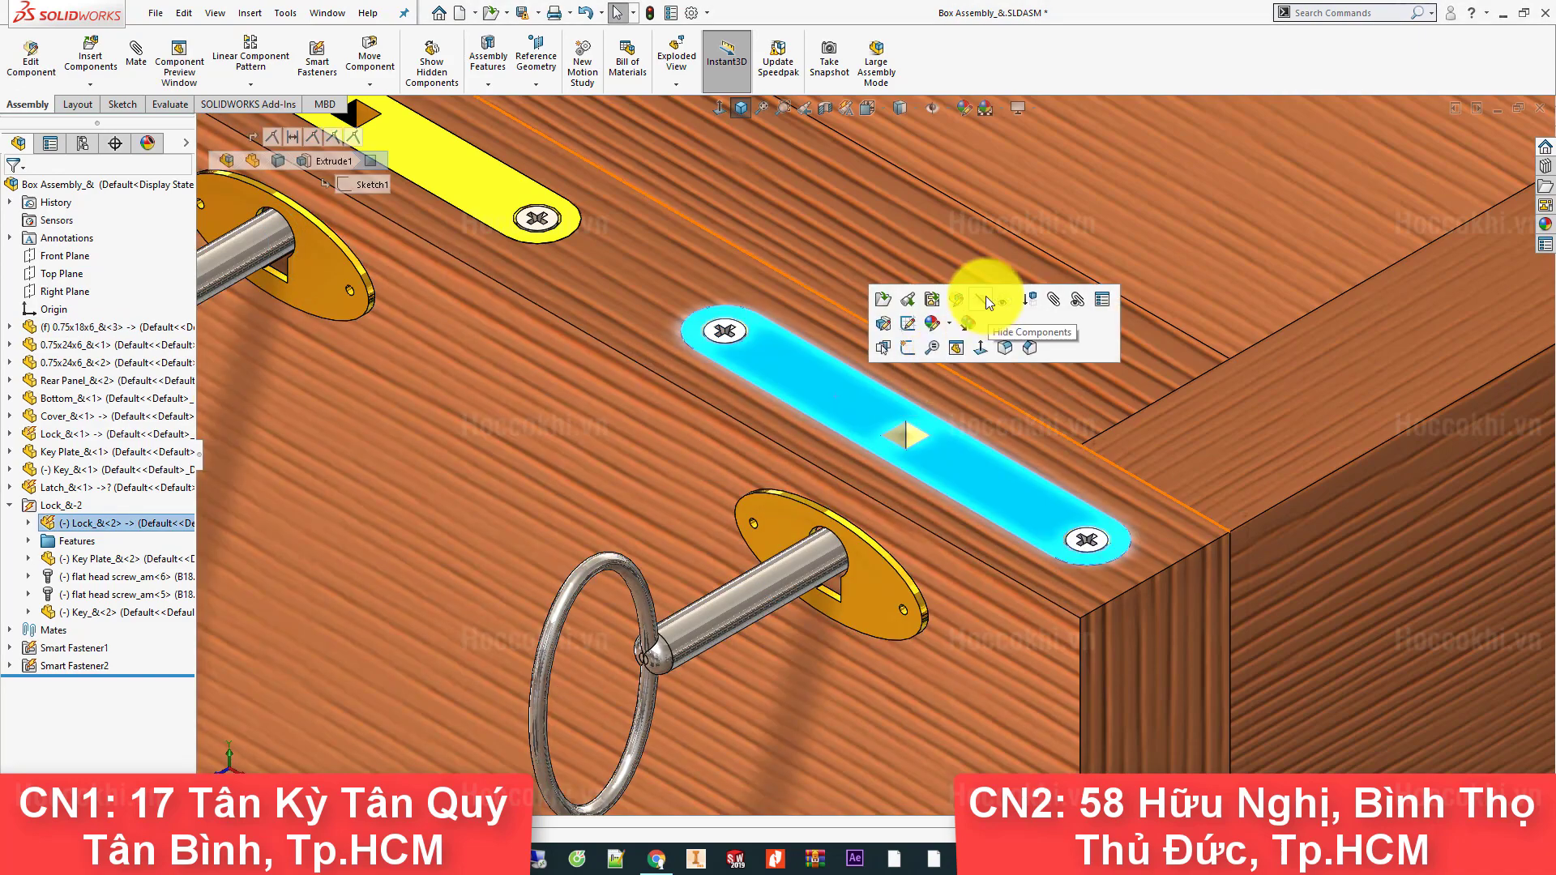
{"action": "left_click", "coordinate": [986, 295]}
{"action": "mouse_move", "coordinate": [810, 355]}
{"action": "middle_mouse_down"}
{"action": "mouse_move", "coordinate": [792, 556]}
{"action": "mouse_move", "coordinate": [816, 432]}
{"action": "middle_mouse_up"}
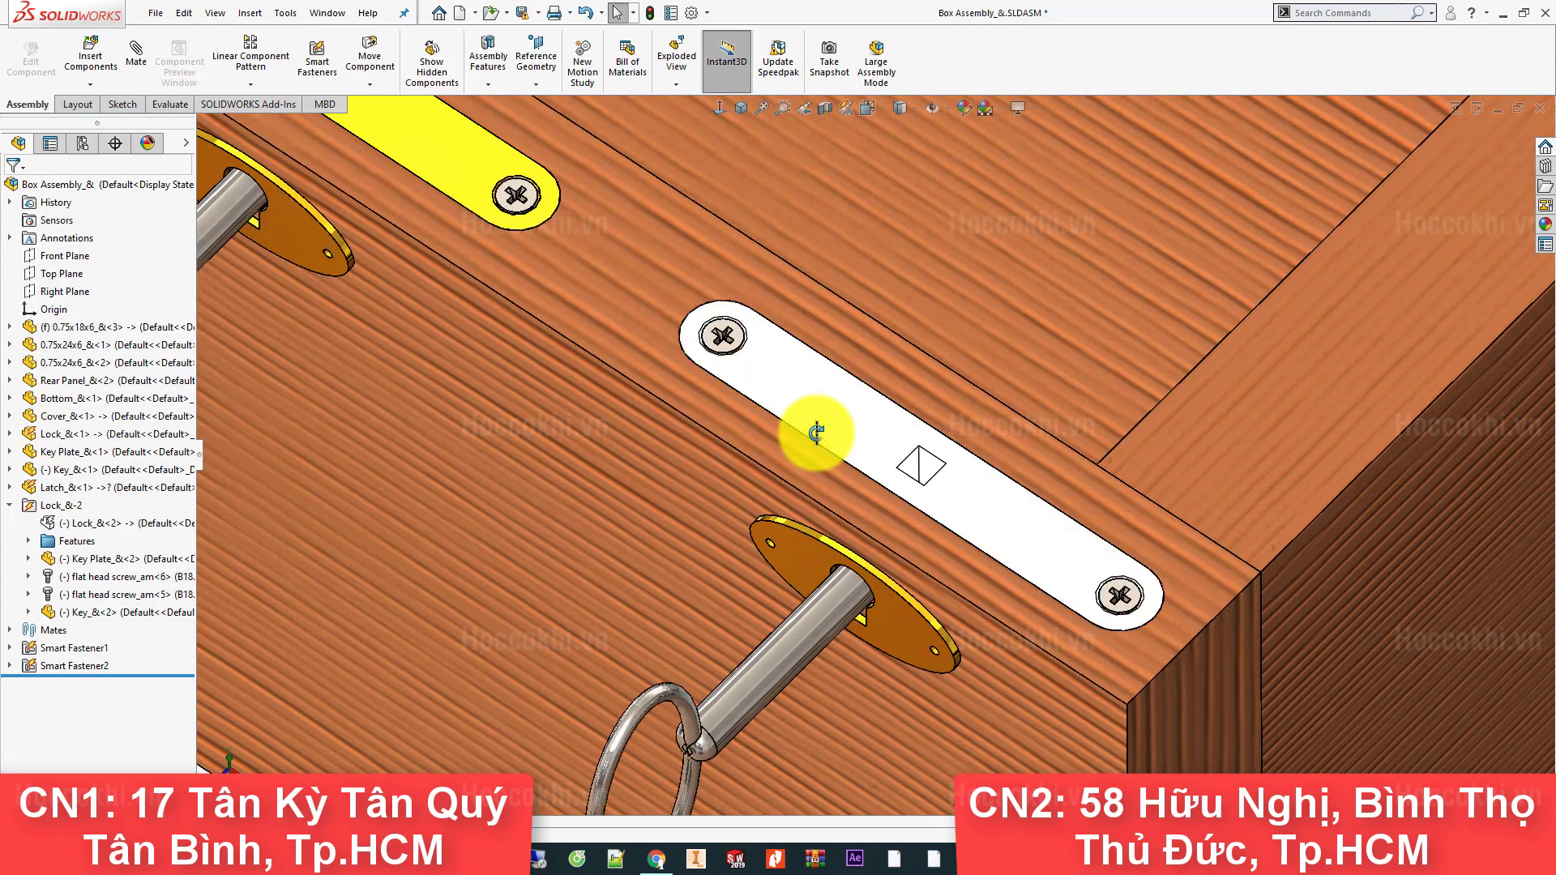
{"action": "scroll", "coordinate": [915, 328], "scroll_direction": "down", "scroll_amount": 5}
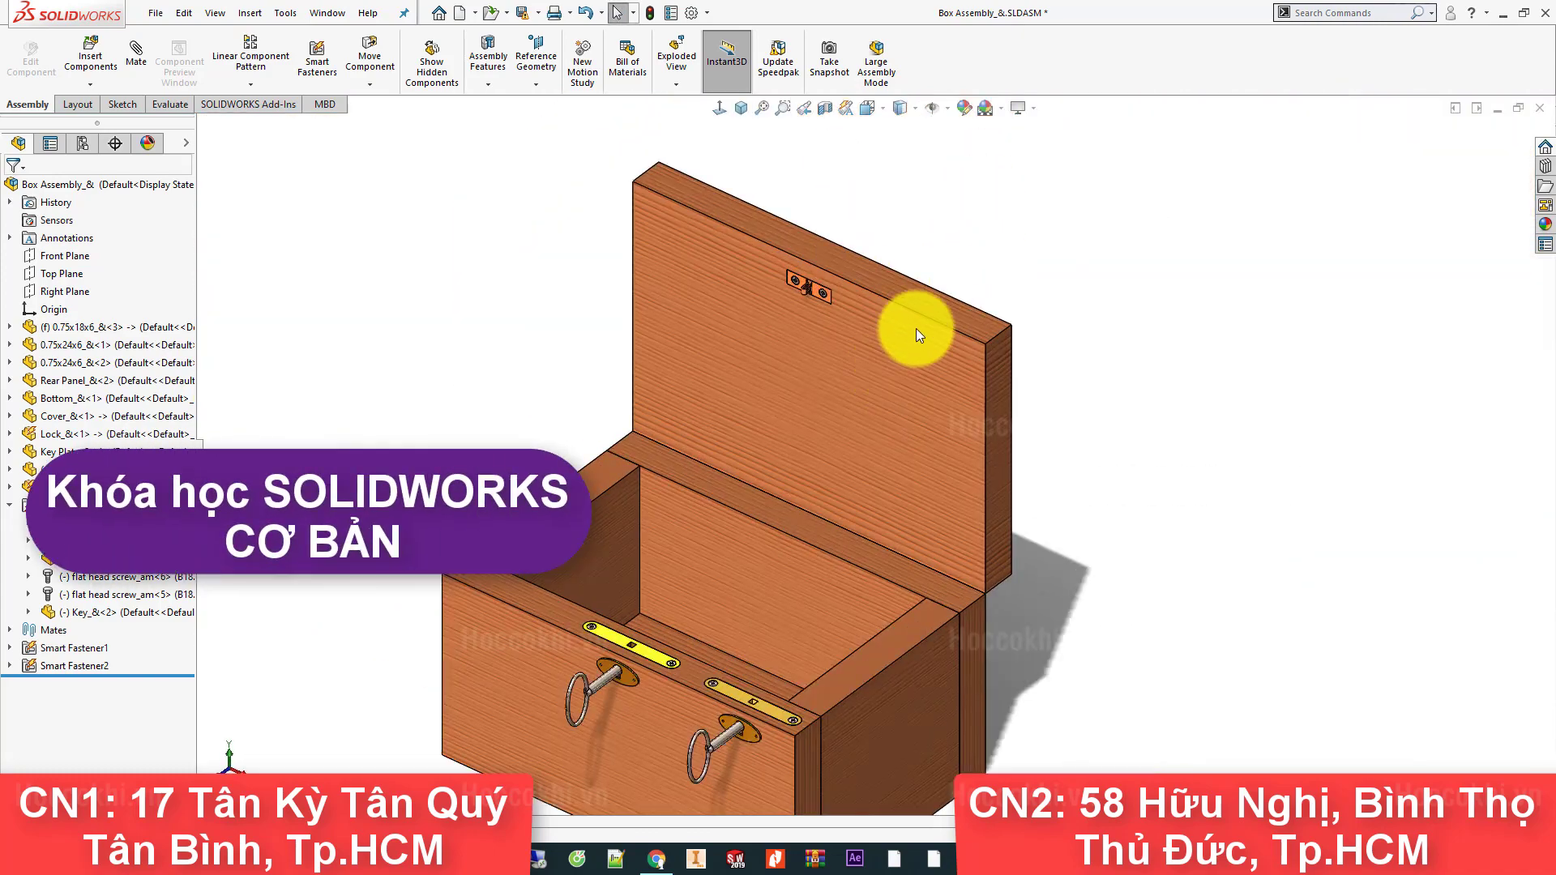
{"action": "scroll", "coordinate": [916, 328], "scroll_direction": "down", "scroll_amount": 5}
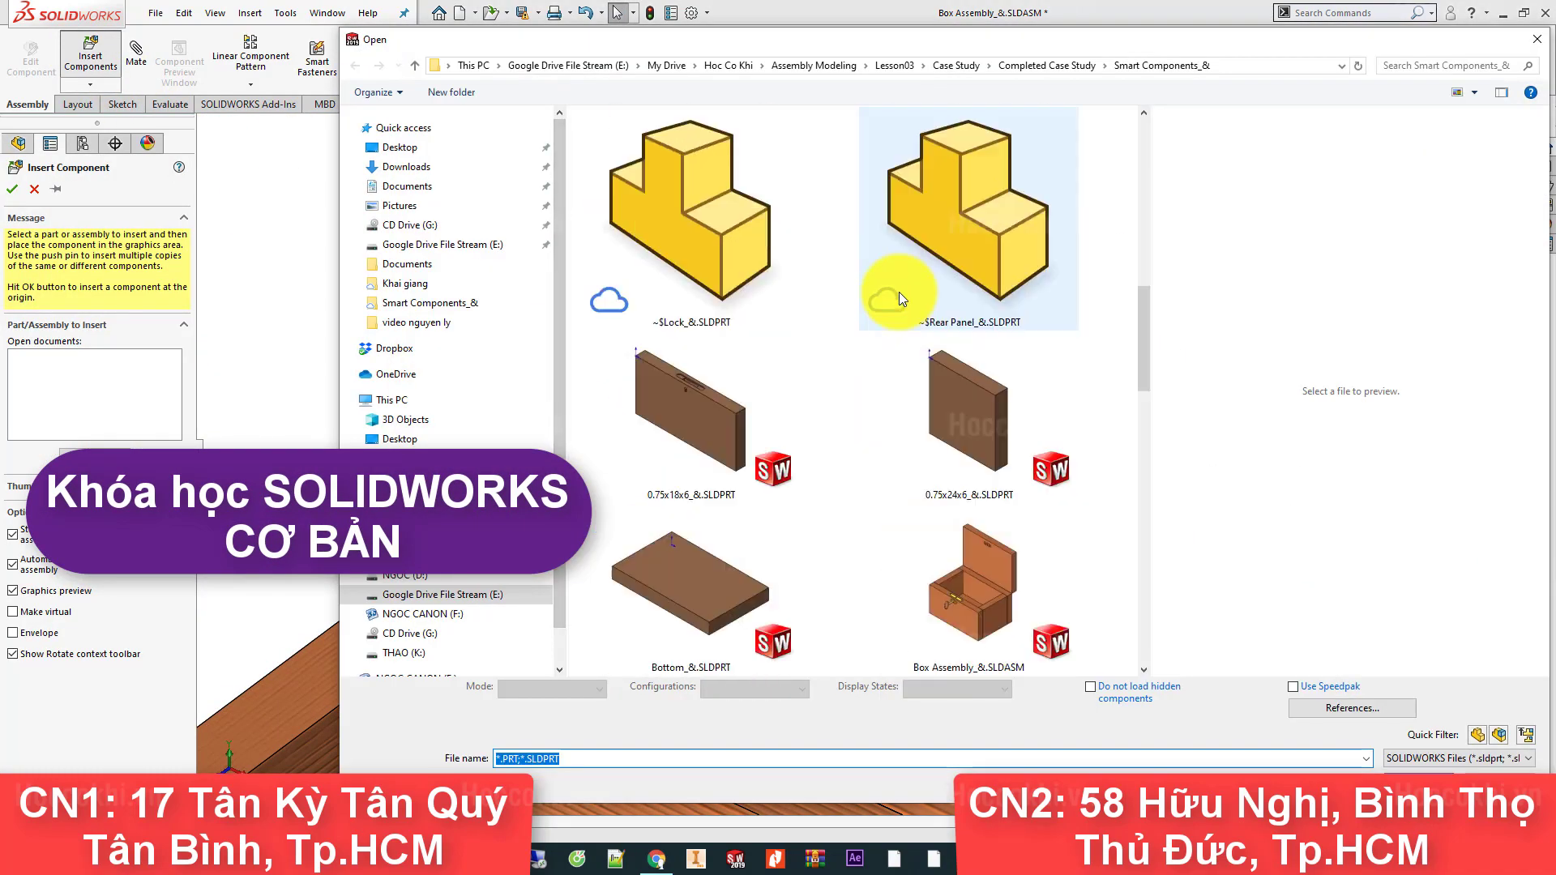
Step: Place Latch_&.SLDPRT on the wooden panel and accept its cut-out and two screws
{"action": "scroll", "coordinate": [898, 292], "scroll_direction": "down", "scroll_amount": 3}
{"action": "left_click", "coordinate": [690, 413]}
{"action": "left_click", "coordinate": [1410, 765]}
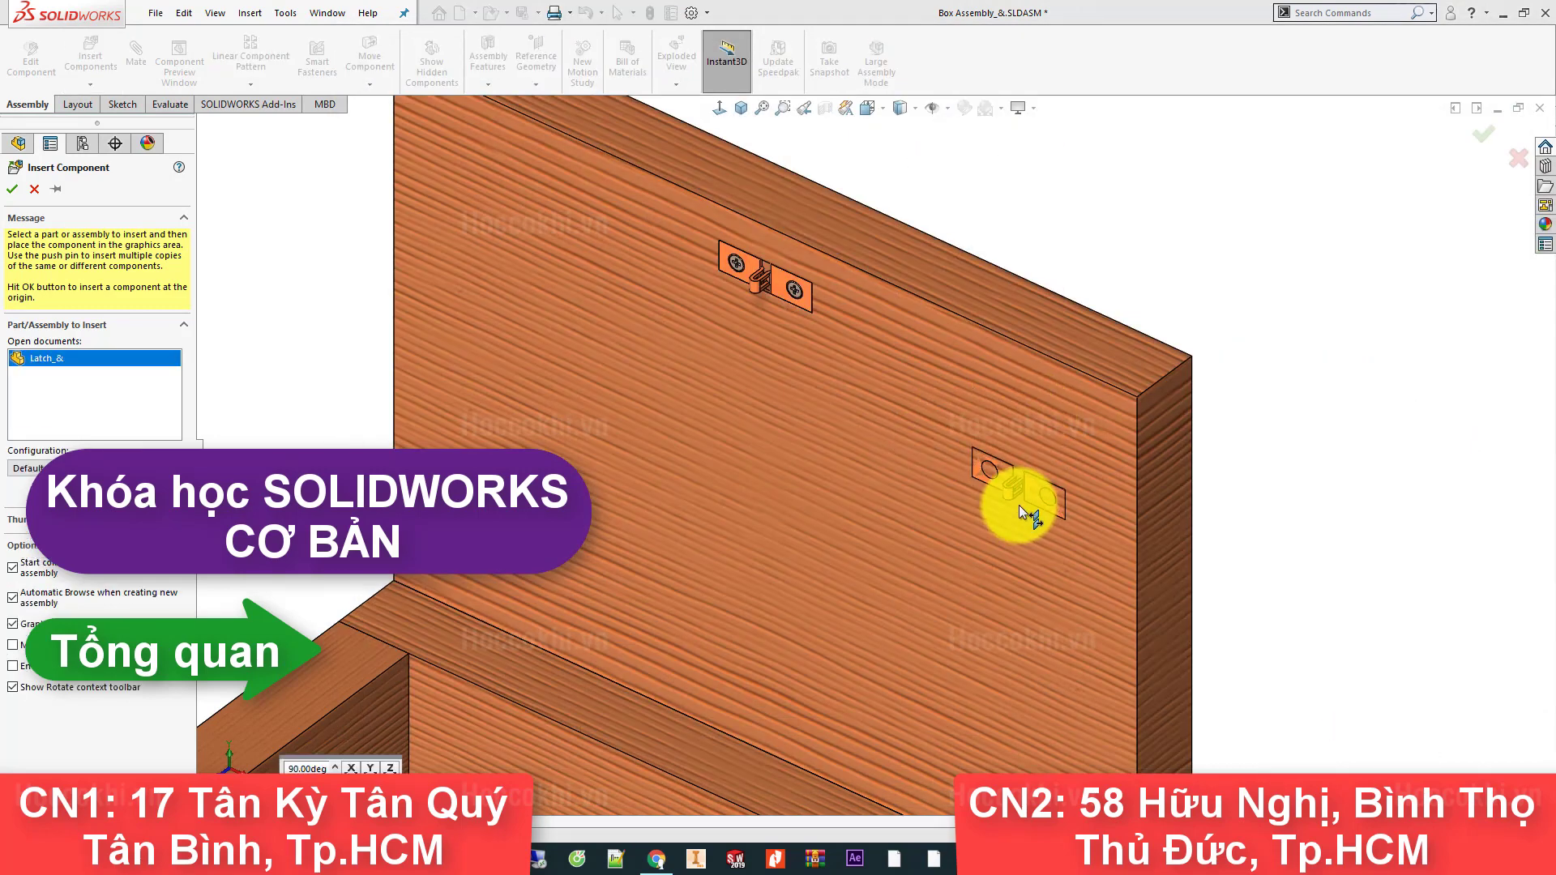
{"action": "left_click", "coordinate": [1019, 502]}
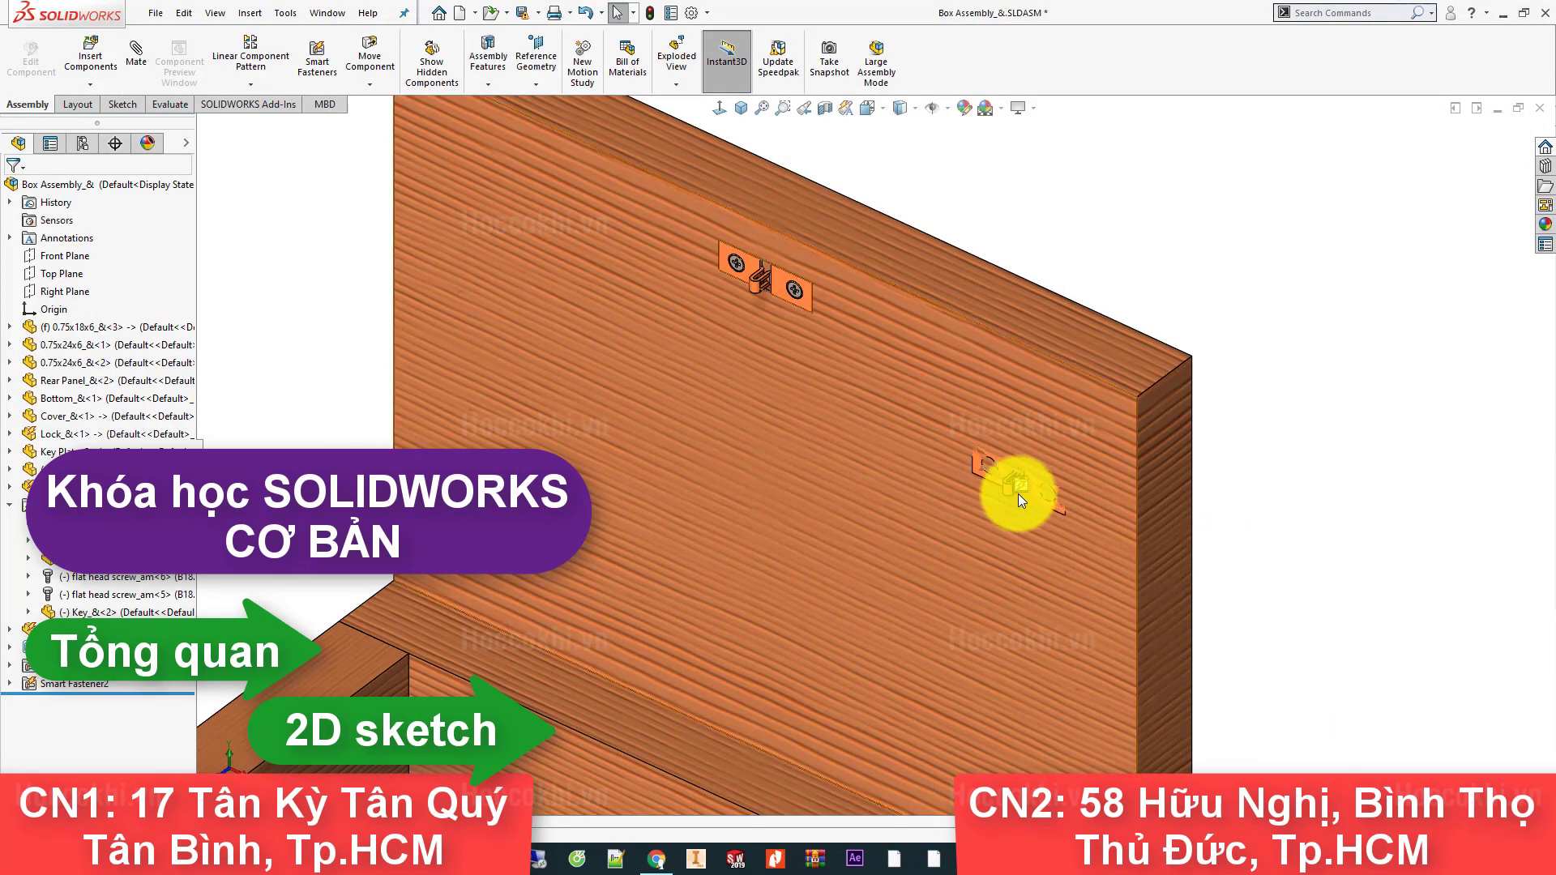
{"action": "scroll", "coordinate": [1004, 486], "scroll_direction": "down", "scroll_amount": 3}
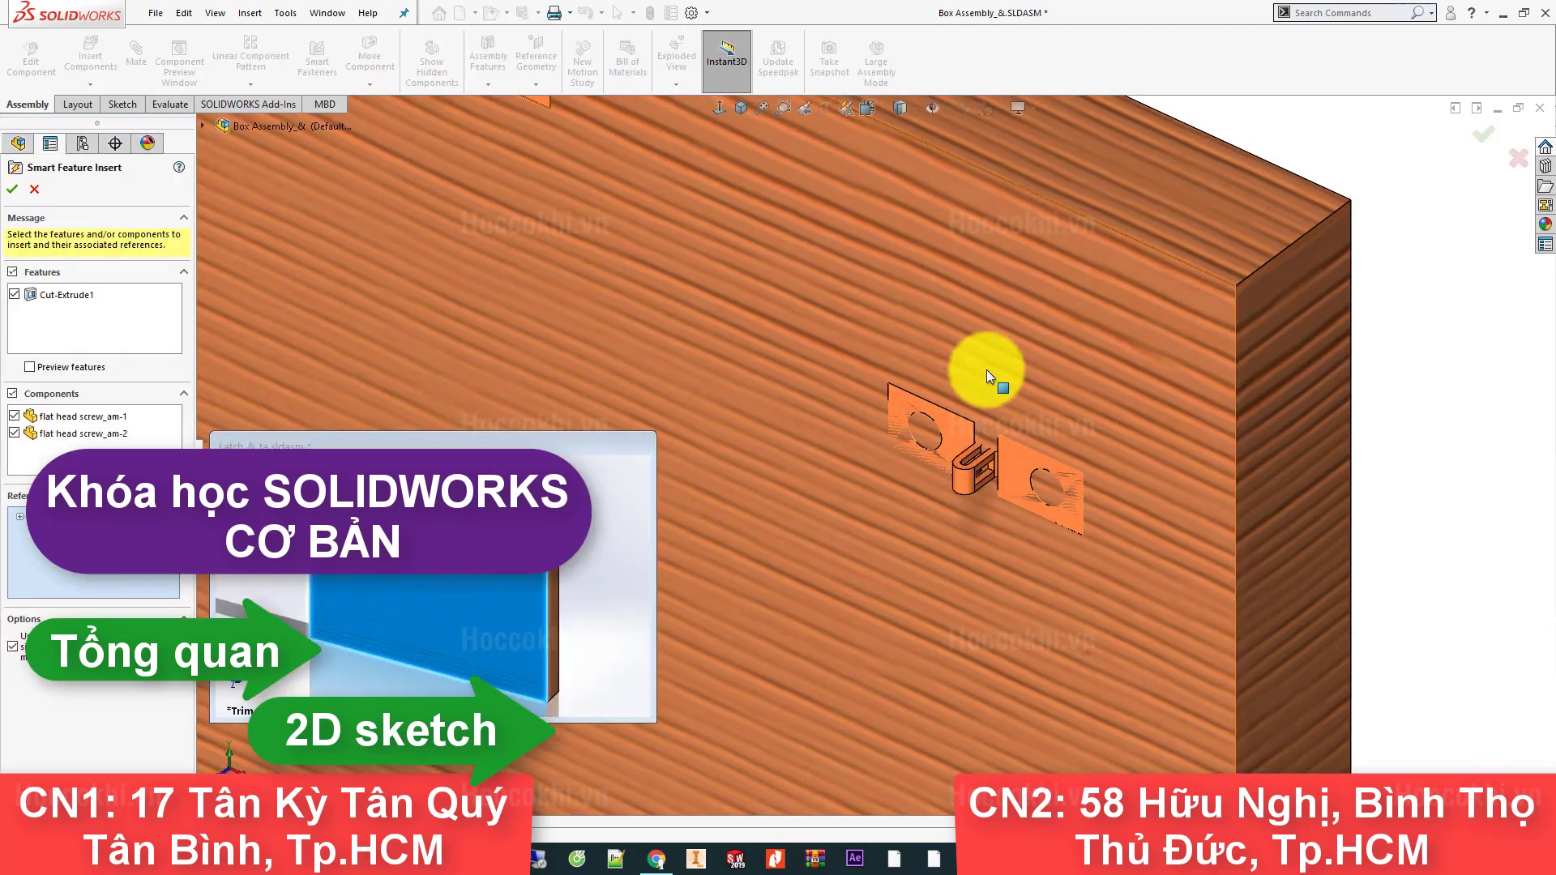
{"action": "left_click", "coordinate": [12, 188]}
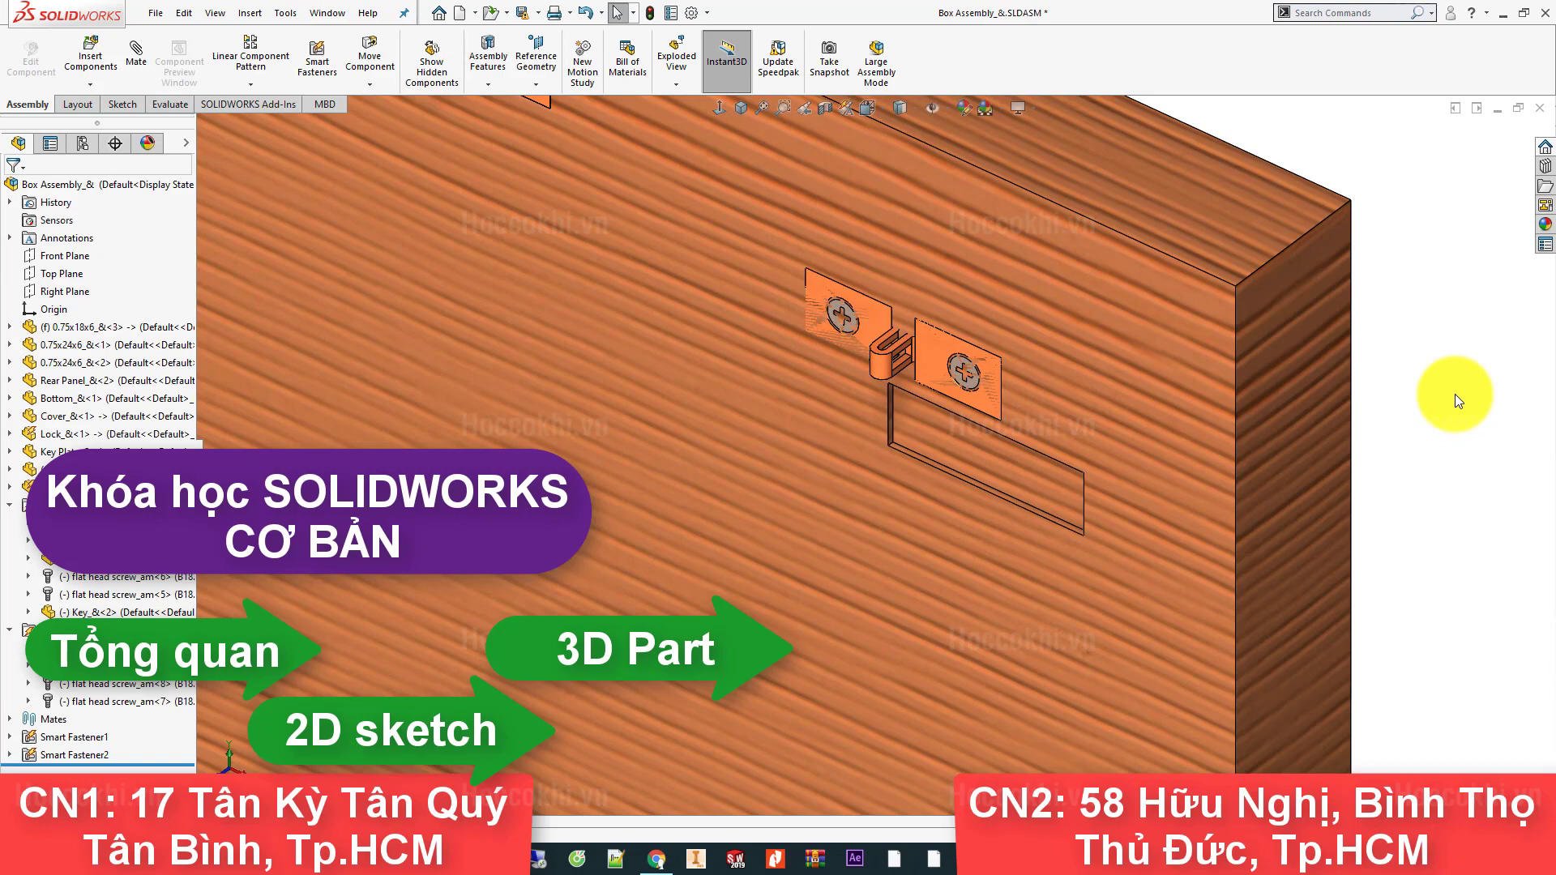
Step: Select the right latch plate, tilt the box to show the latches edge-on, and exit Move Component
{"action": "scroll", "coordinate": [932, 356], "scroll_direction": "up", "scroll_amount": 5}
{"action": "left_click", "coordinate": [944, 337]}
{"action": "scroll", "coordinate": [840, 280], "scroll_direction": "down", "scroll_amount": 10}
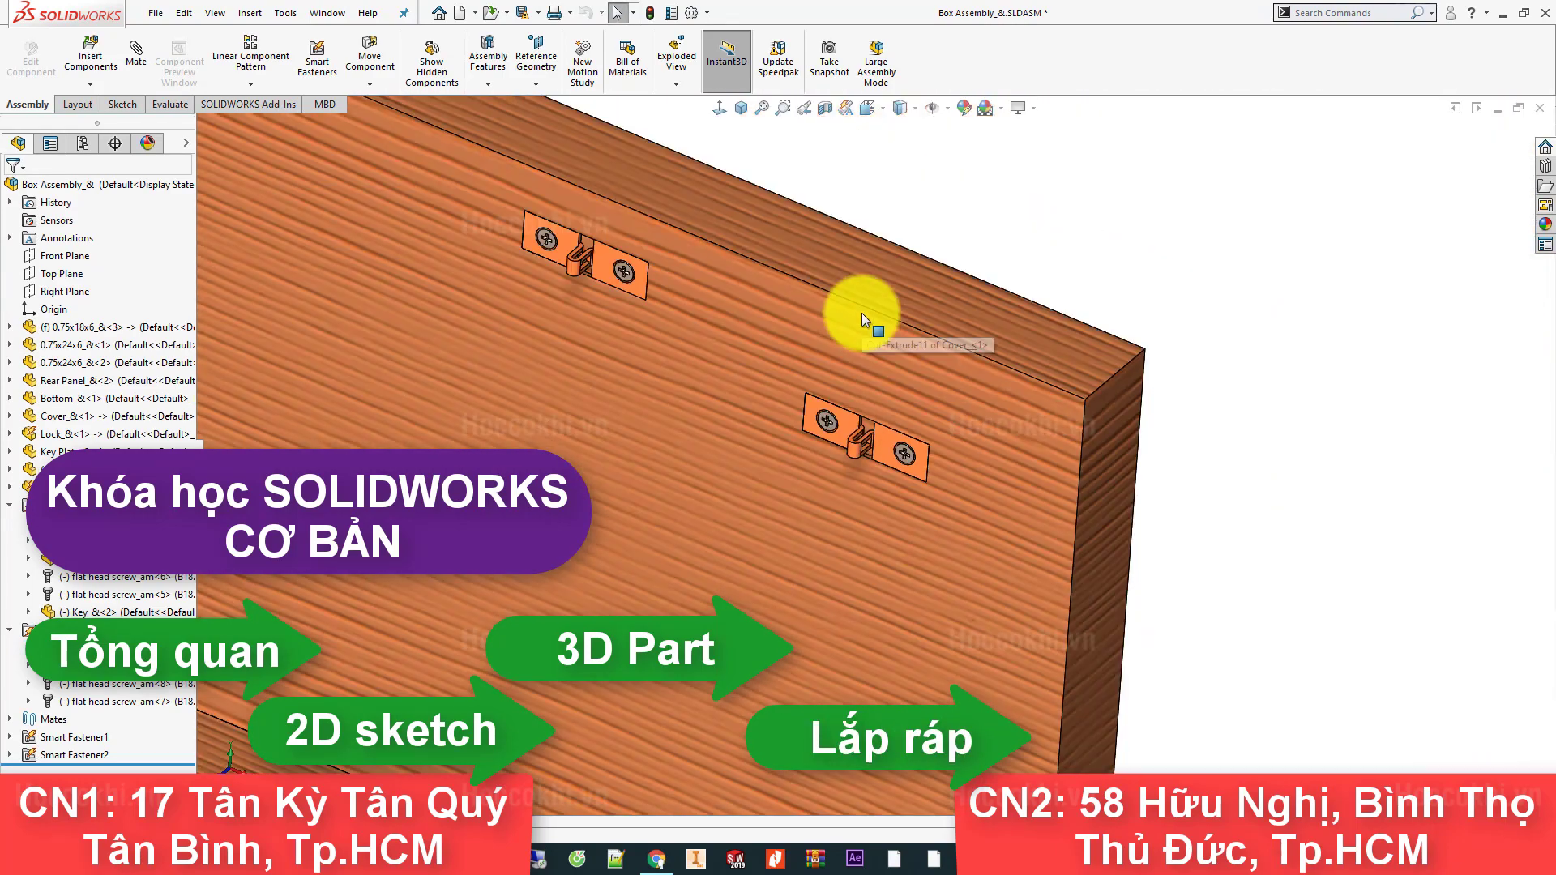
{"action": "middle_click_drag", "start_coordinate": [862, 313], "coordinate": [883, 454]}
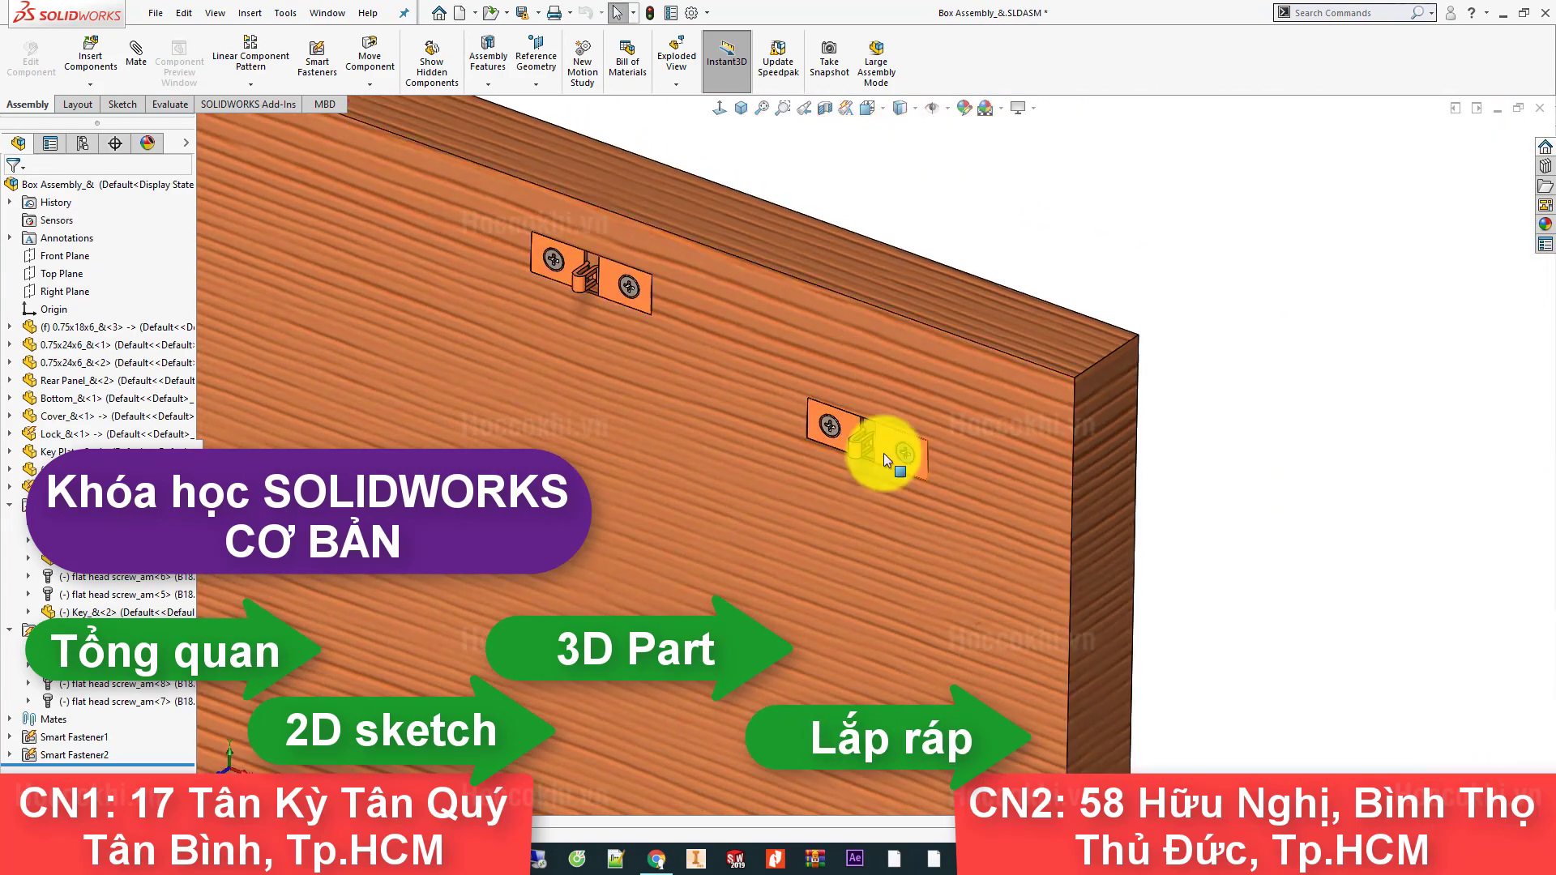
{"action": "key", "text": "Escape"}
{"action": "scroll", "coordinate": [904, 410], "scroll_direction": "down", "scroll_amount": 4}
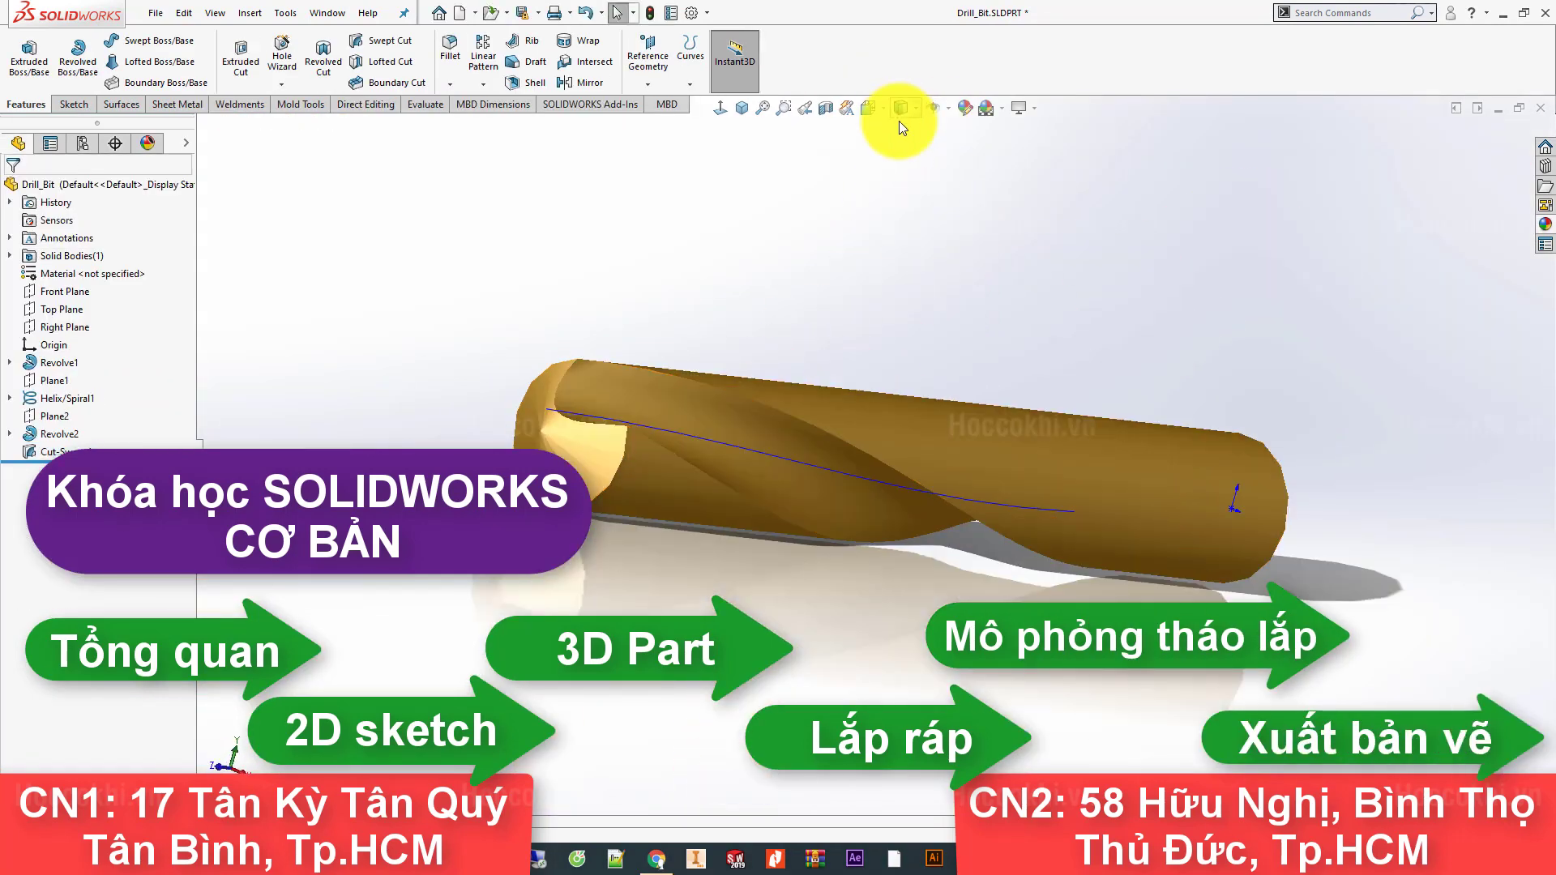
Step: Circularly pattern Cut-Sweep1 as 2 instances over 360° and inspect the flutes
{"action": "middle_click_drag", "start_coordinate": [901, 133], "coordinate": [694, 331]}
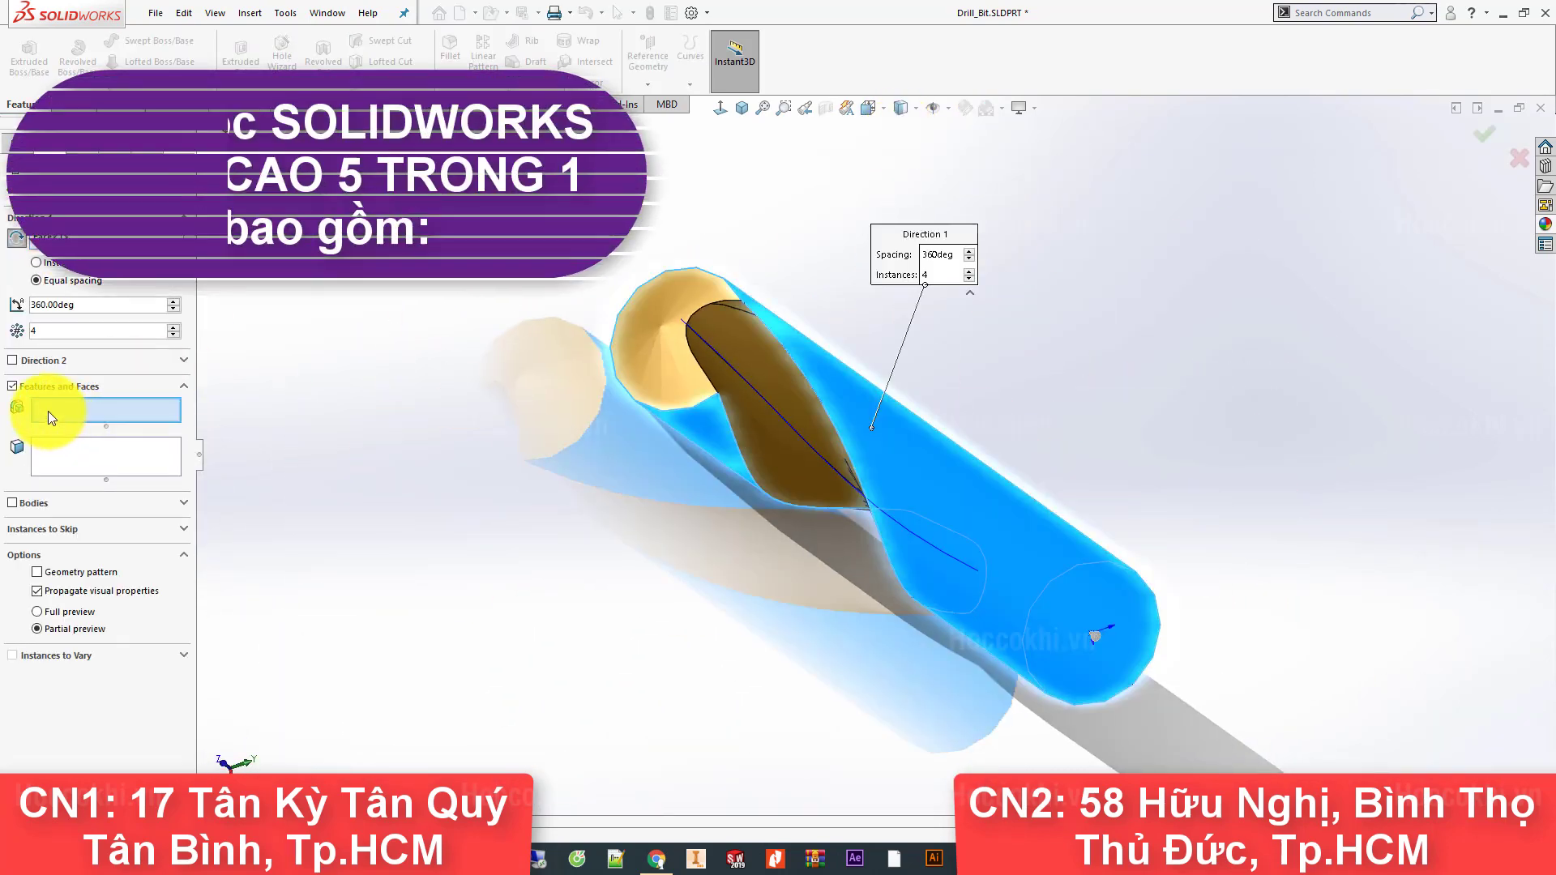
{"action": "left_click", "coordinate": [761, 356]}
{"action": "left_click", "coordinate": [173, 333]}
{"action": "left_click", "coordinate": [172, 334]}
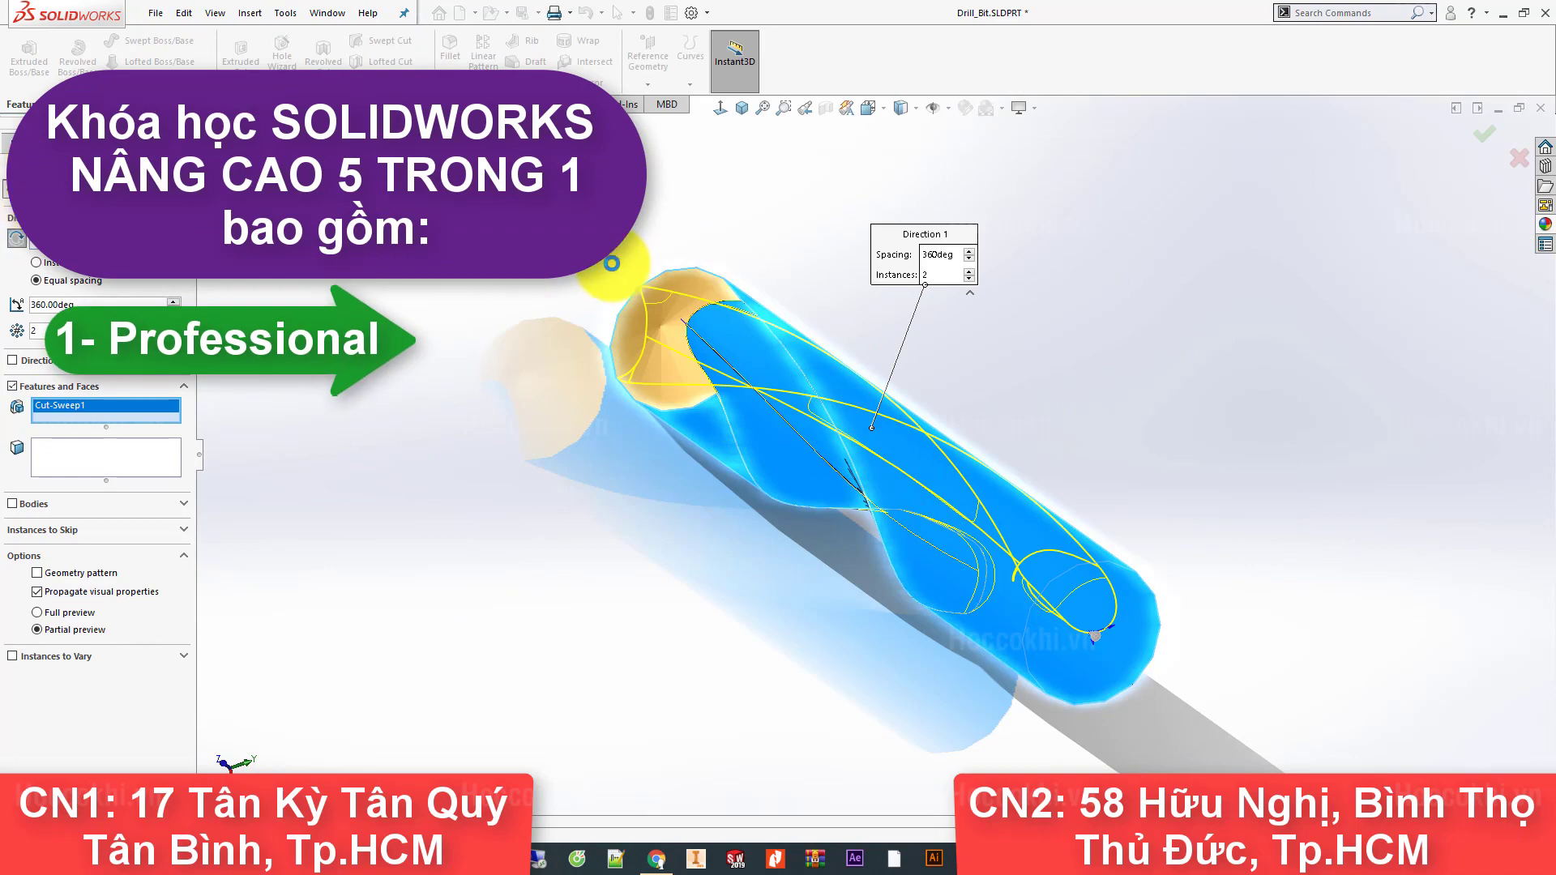
{"action": "key", "text": "Return"}
{"action": "mouse_move", "coordinate": [782, 337]}
{"action": "middle_mouse_down"}
{"action": "mouse_move", "coordinate": [758, 514]}
{"action": "mouse_move", "coordinate": [625, 528]}
{"action": "mouse_move", "coordinate": [833, 499]}
{"action": "middle_mouse_up"}
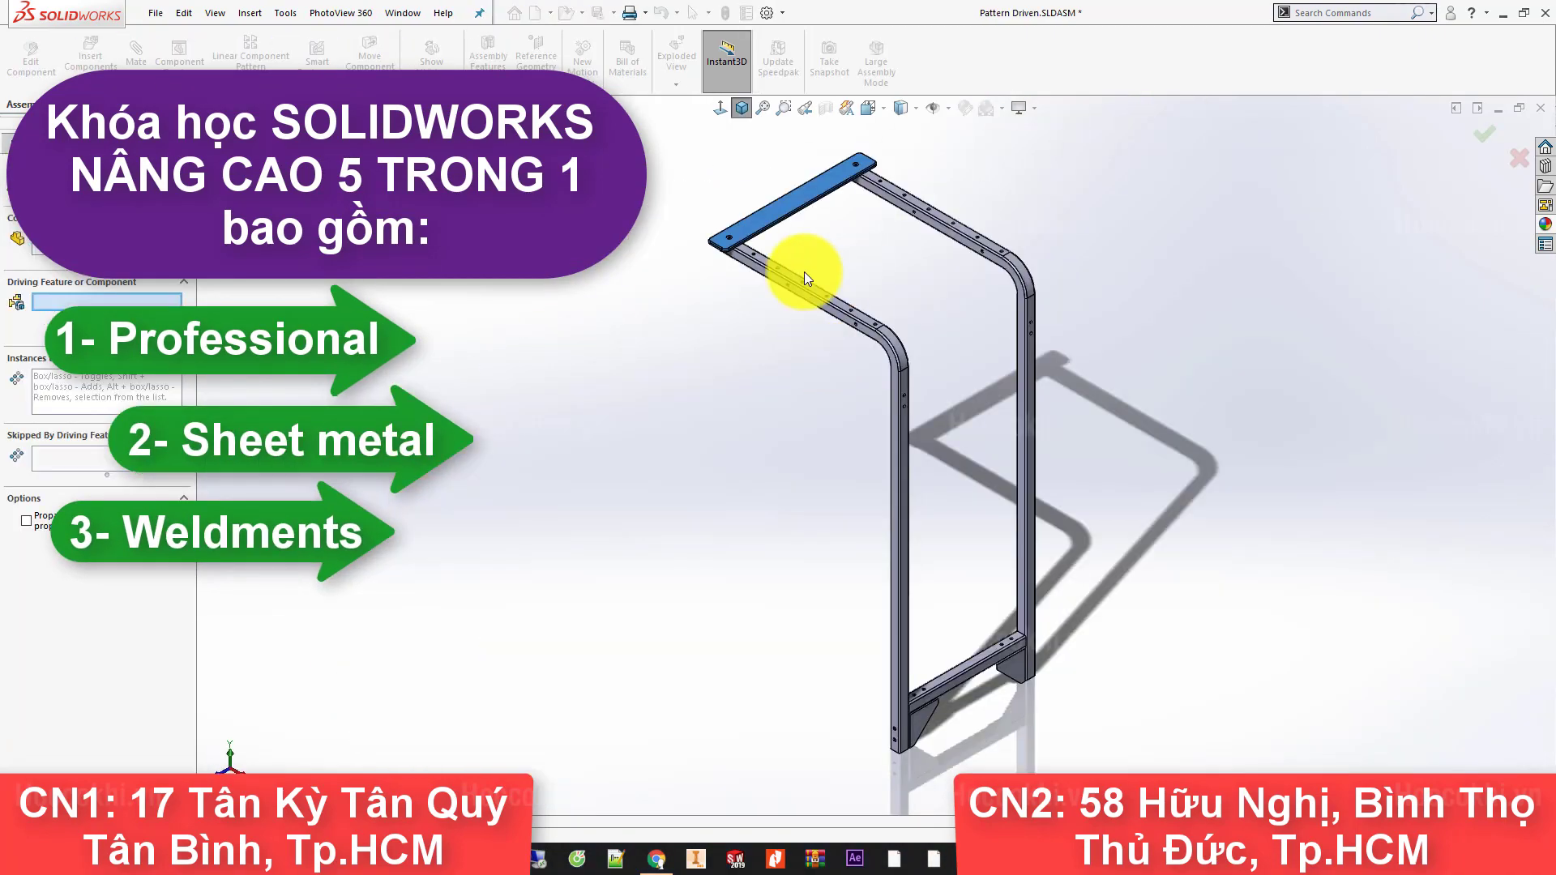
Step: Create a Pattern Driven Component Pattern of planks driven by the leg's hole pattern
{"action": "scroll", "coordinate": [851, 277], "scroll_direction": "down", "scroll_amount": 5}
{"action": "scroll", "coordinate": [735, 400], "scroll_direction": "down", "scroll_amount": 5}
{"action": "scroll", "coordinate": [752, 403], "scroll_direction": "down", "scroll_amount": 2}
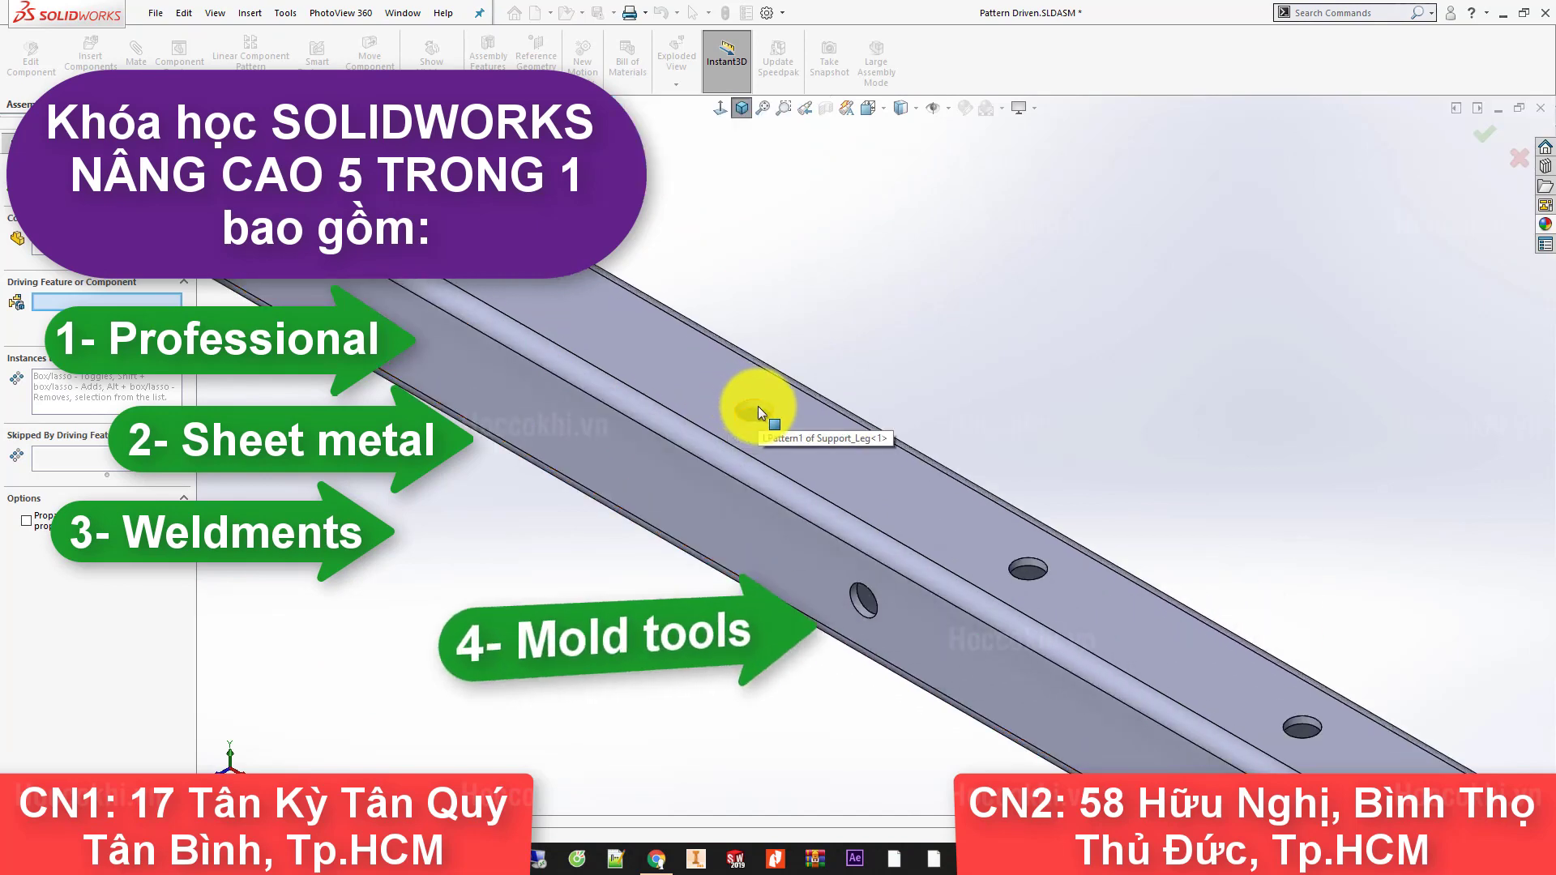
{"action": "left_click", "coordinate": [757, 407]}
{"action": "scroll", "coordinate": [747, 410], "scroll_direction": "up", "scroll_amount": 5}
{"action": "left_click", "coordinate": [1484, 134]}
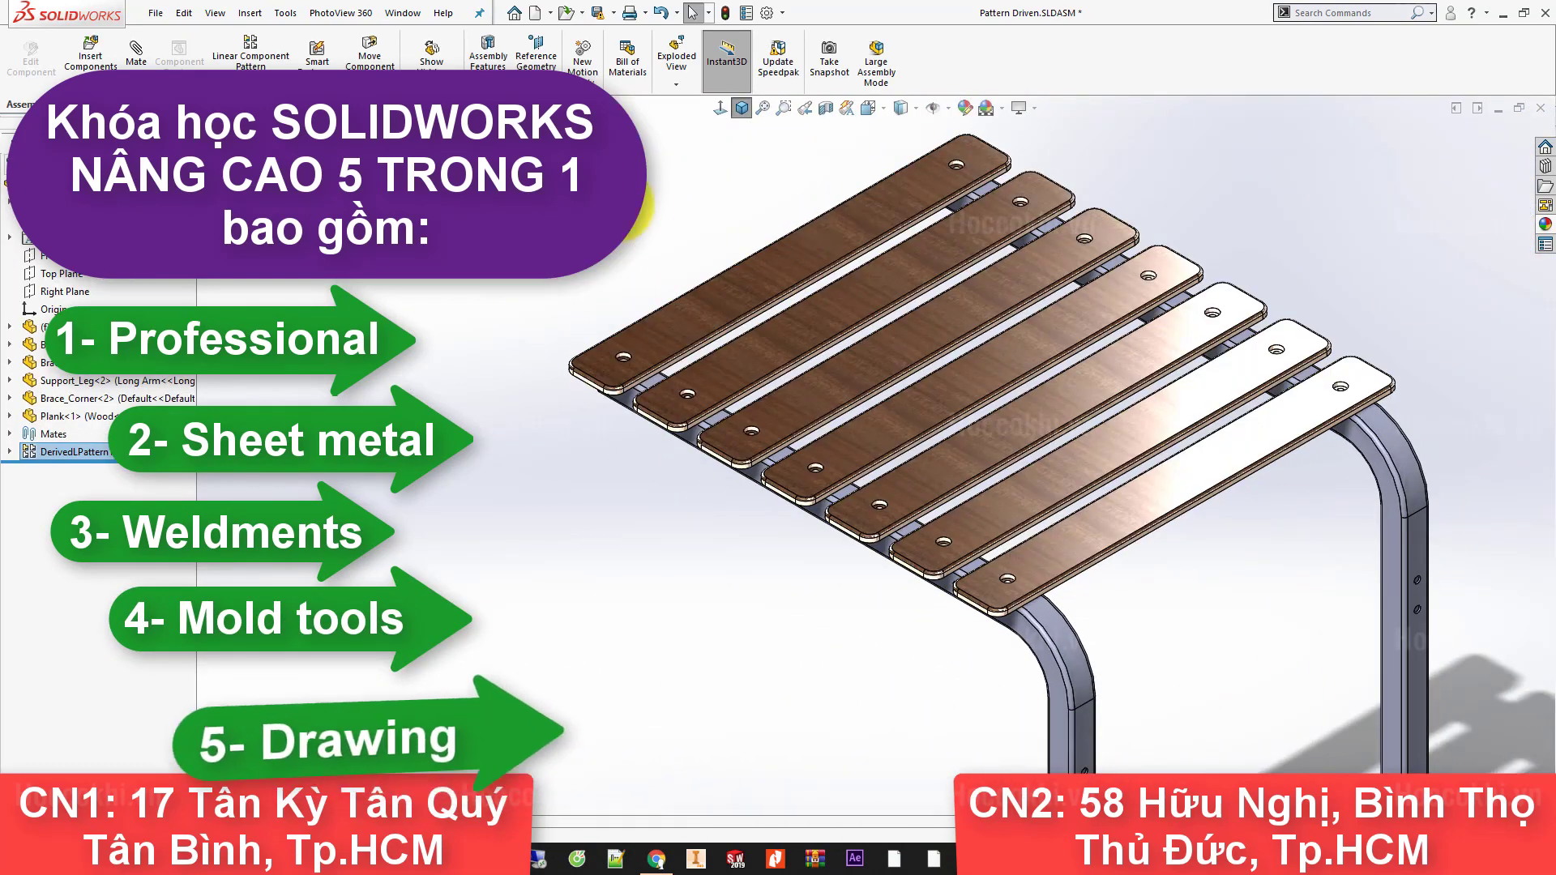
Step: Edit Support_Leg's LPattern1 to 8 holes at 2.1in spacing
{"action": "left_click", "coordinate": [503, 296]}
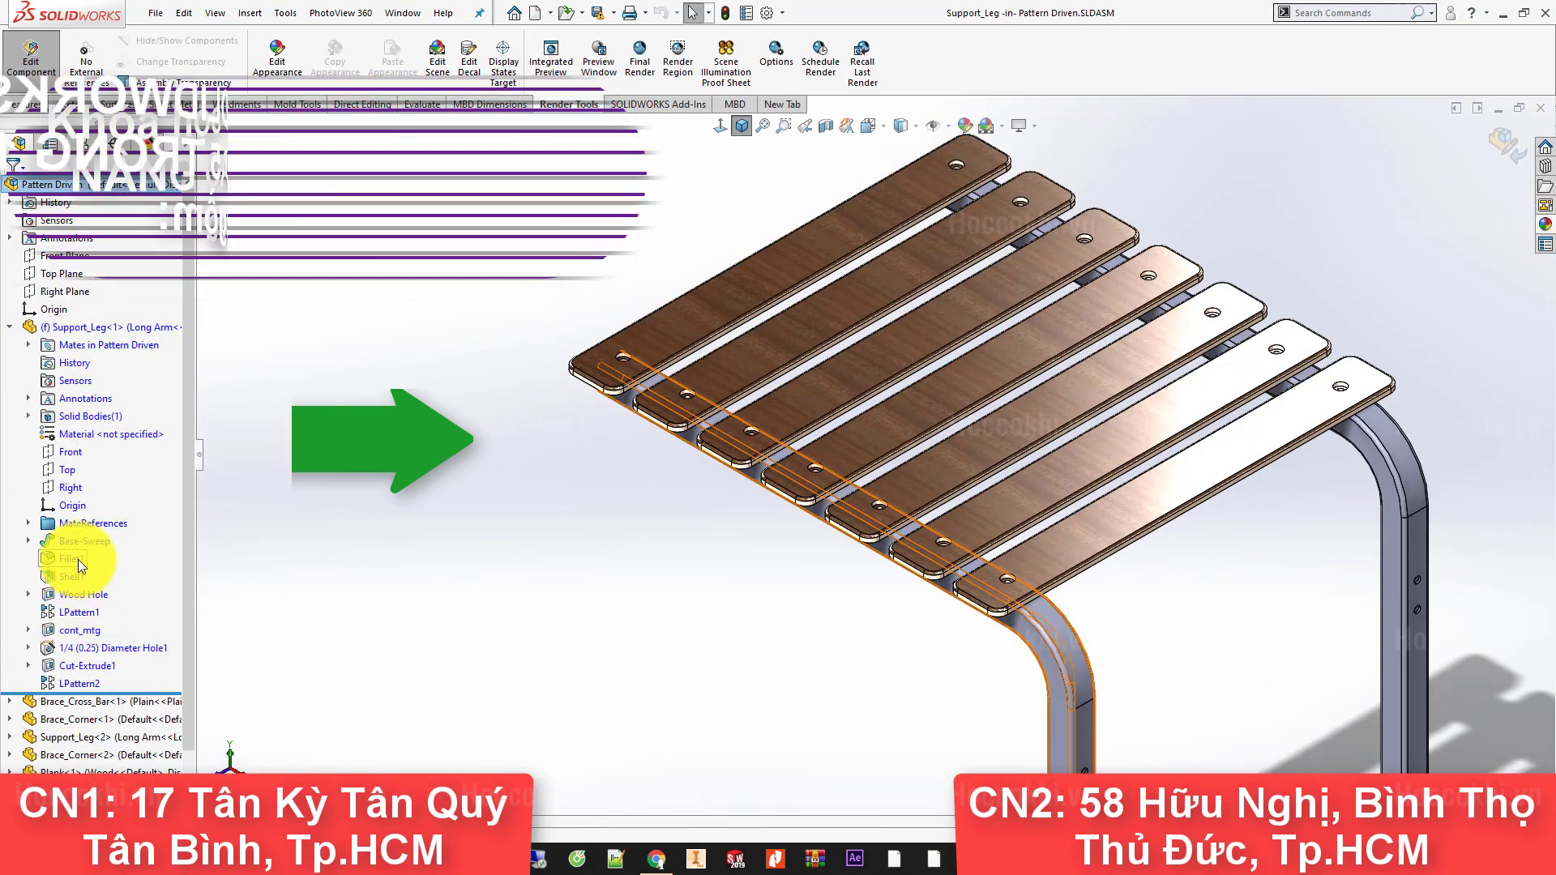
{"action": "left_click", "coordinate": [273, 136]}
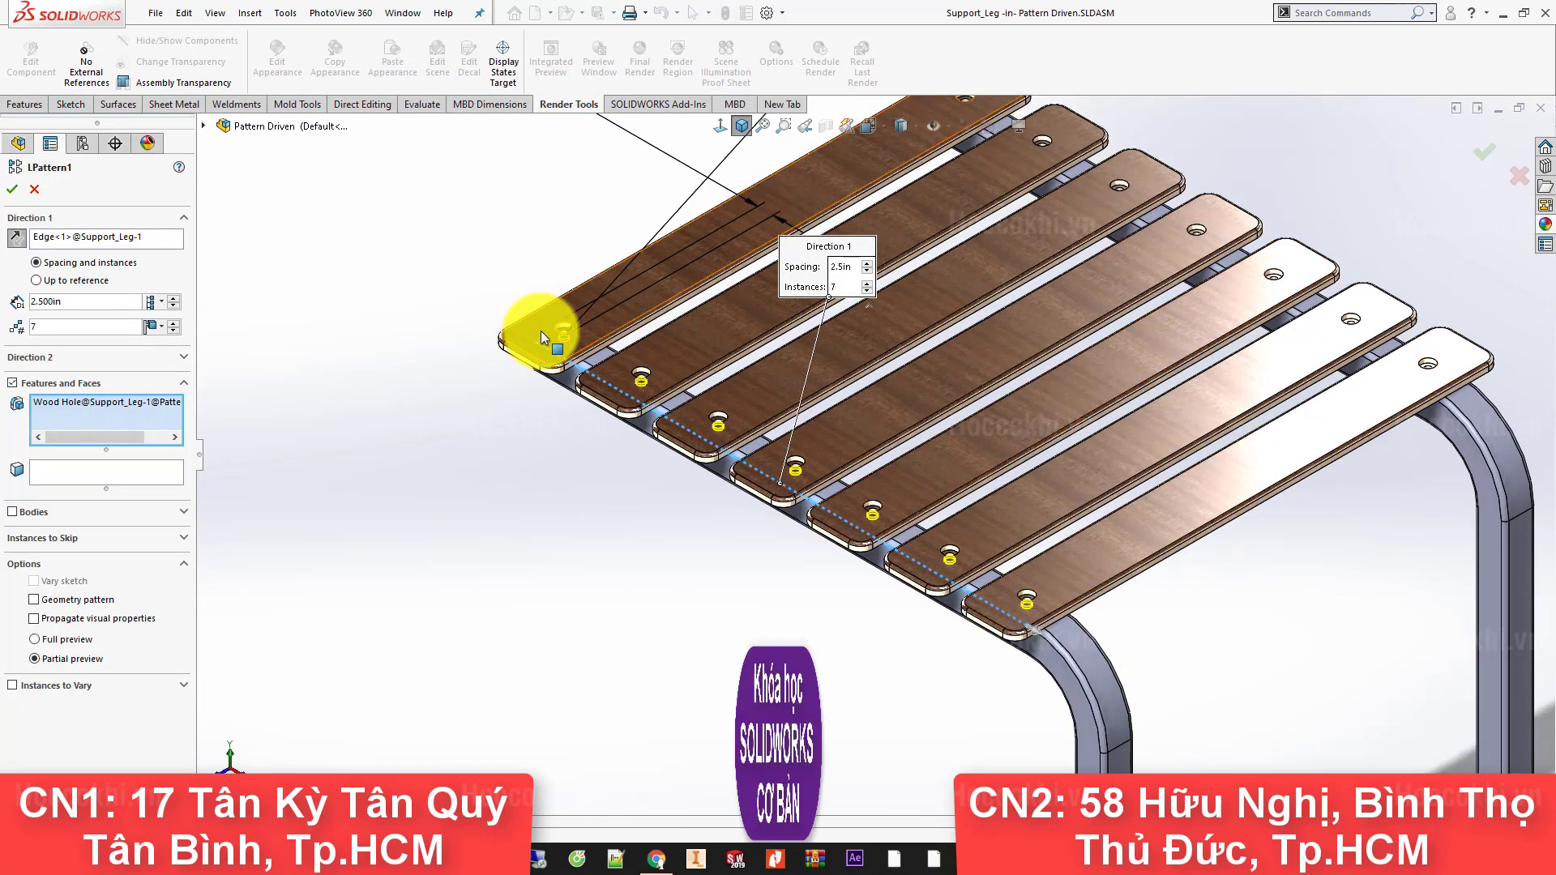
{"action": "left_click", "coordinate": [173, 330]}
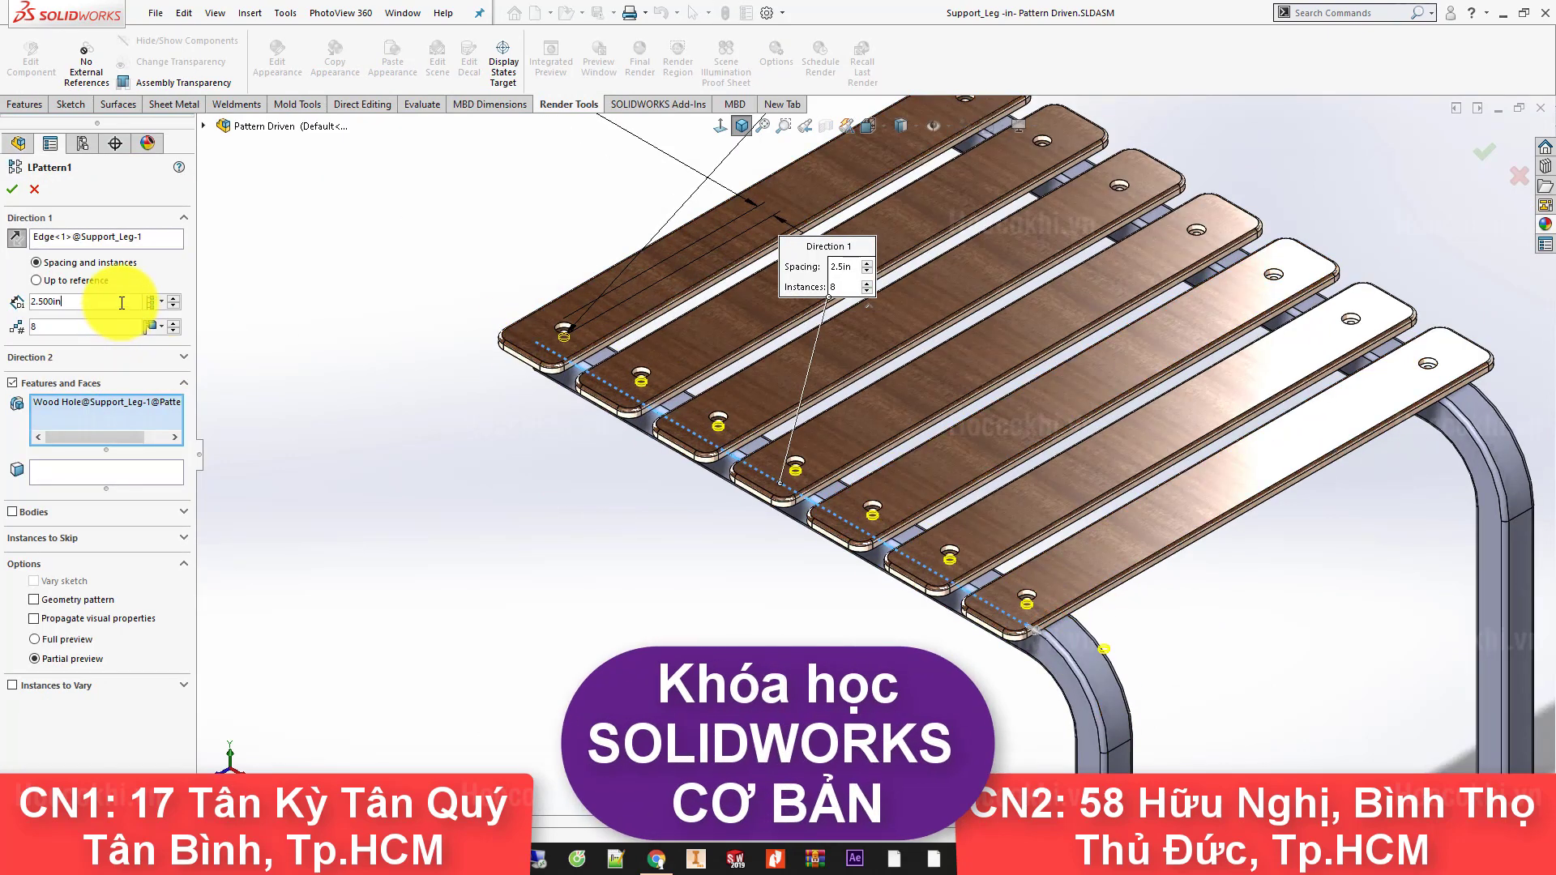
{"action": "type", "text": "2.1"}
{"action": "key", "text": "Return"}
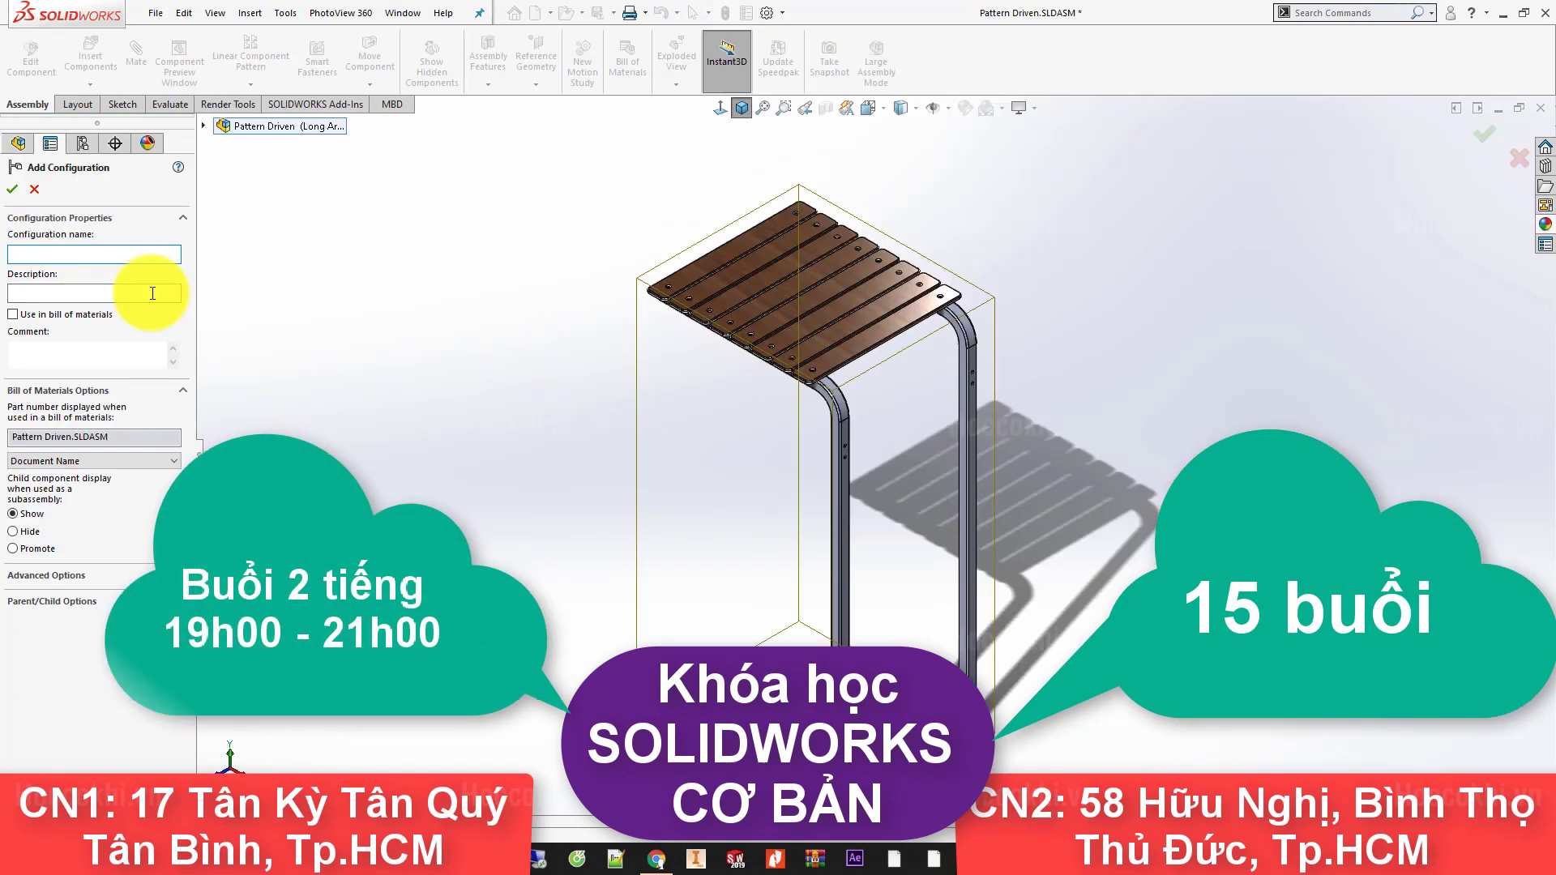
Step: Name the new configuration Standard Leg and switch the left bench leg to another configuration
{"action": "type", "text": "dard Leg"}
{"action": "key", "text": "Return"}
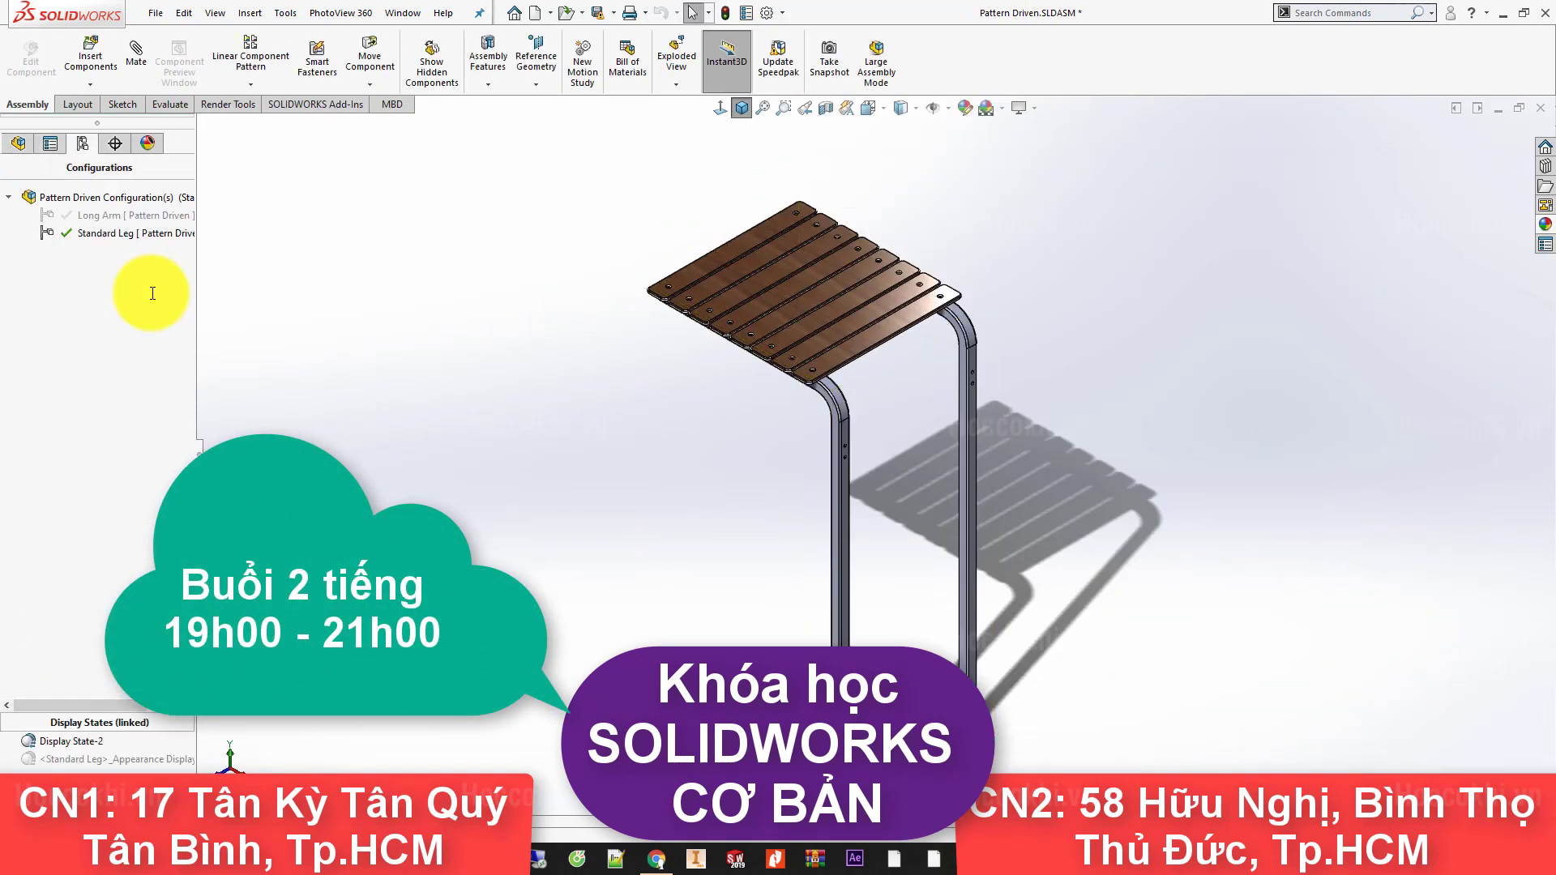
{"action": "left_click", "coordinate": [838, 392]}
{"action": "left_click", "coordinate": [955, 280]}
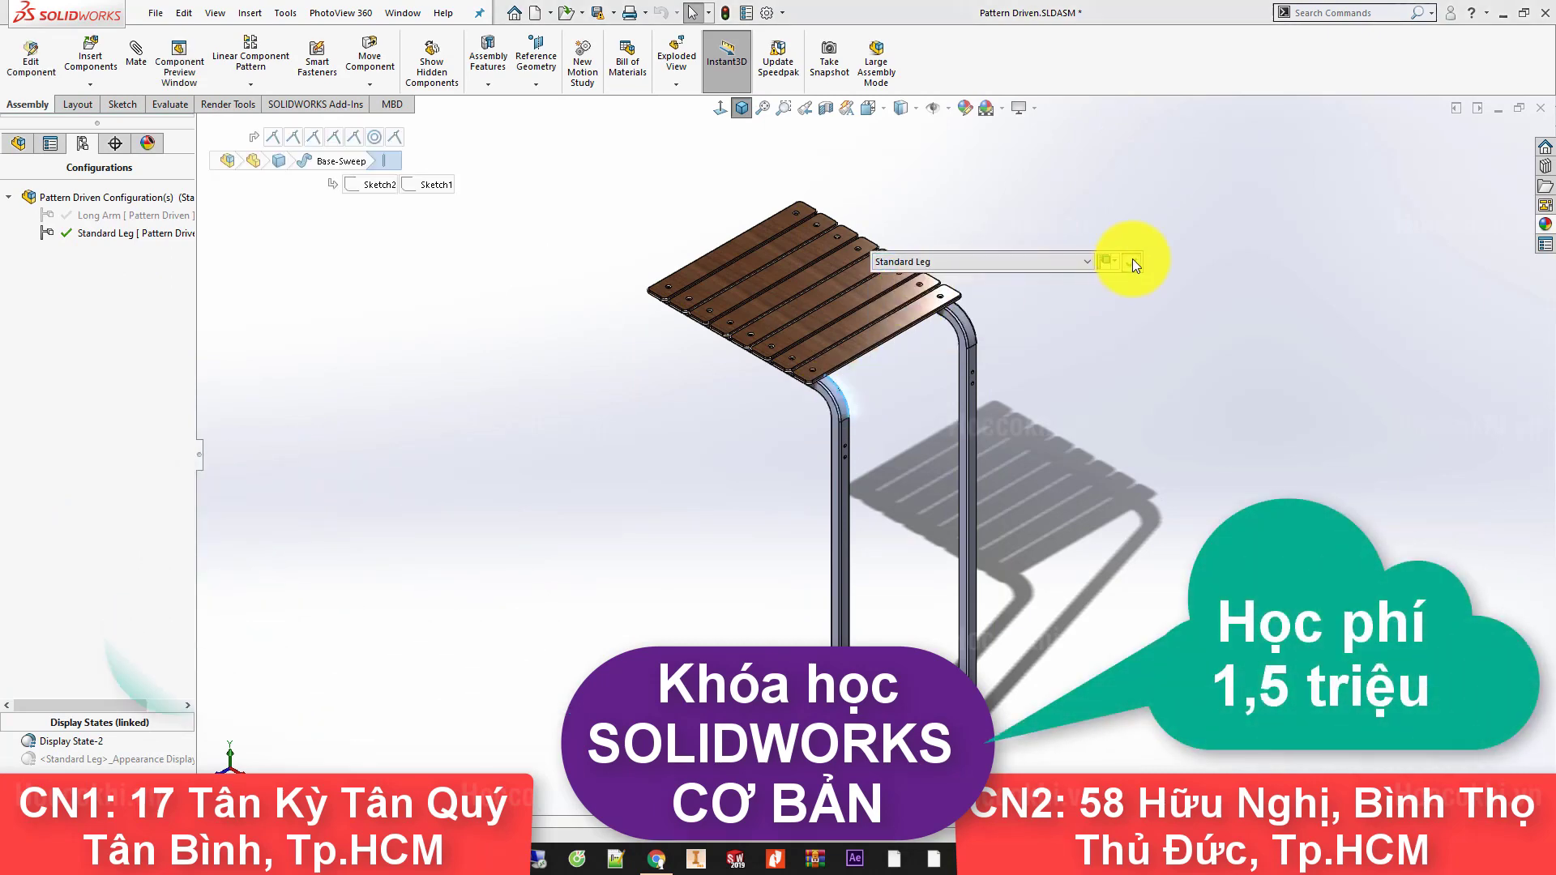
{"action": "left_click", "coordinate": [1132, 259]}
Step: Dismiss the rebuild error, switch the right leg's configuration, and activate Long Arm
{"action": "left_click", "coordinate": [809, 502]}
{"action": "left_click", "coordinate": [960, 318]}
{"action": "left_click", "coordinate": [1013, 175]}
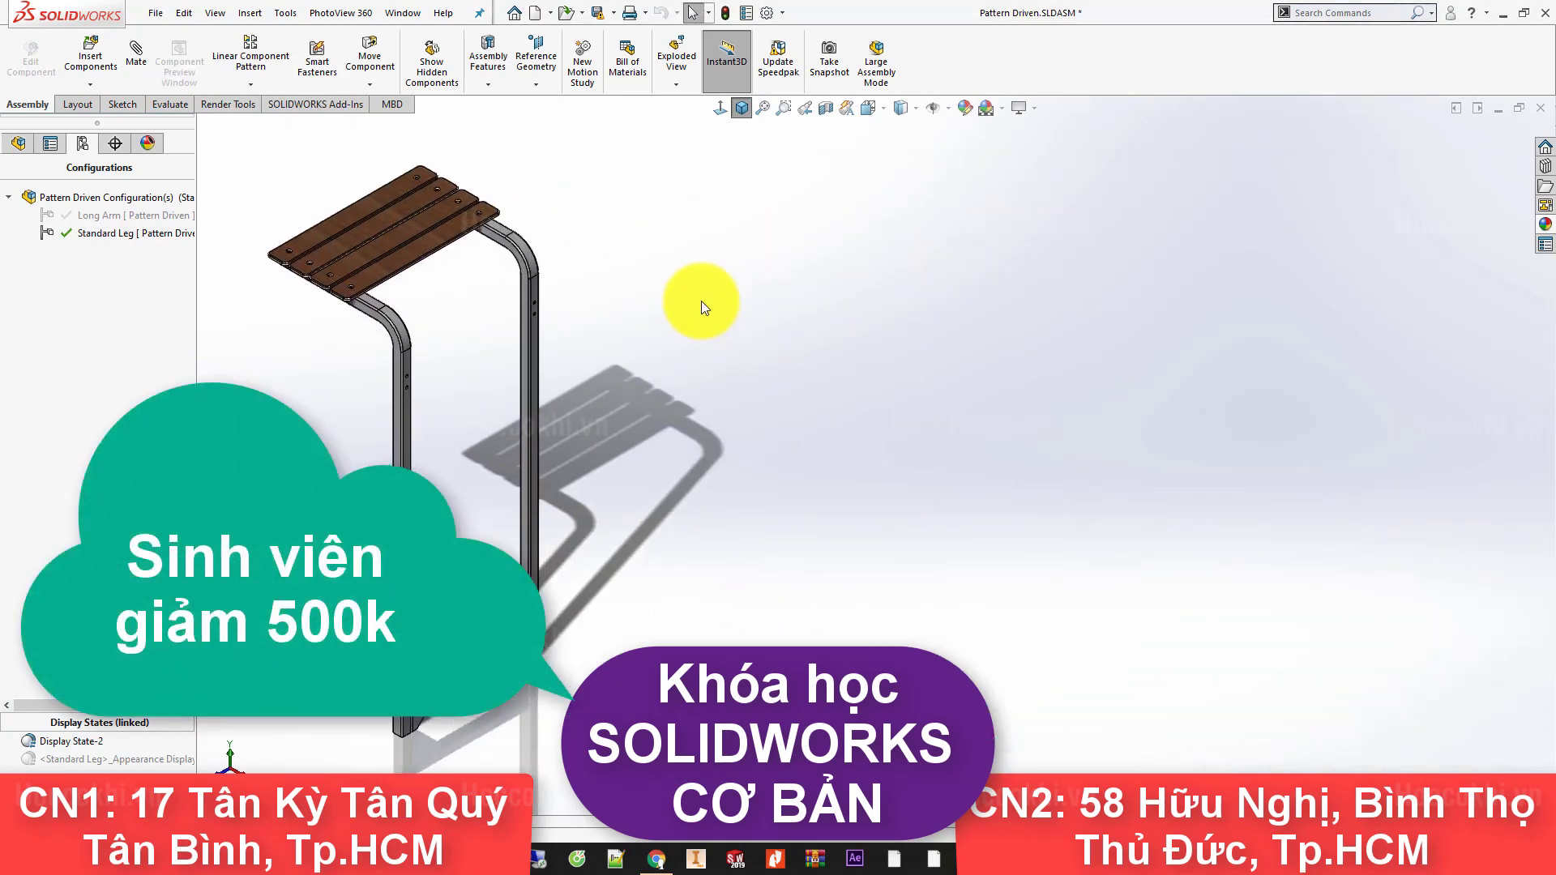
{"action": "double_click", "coordinate": [89, 215]}
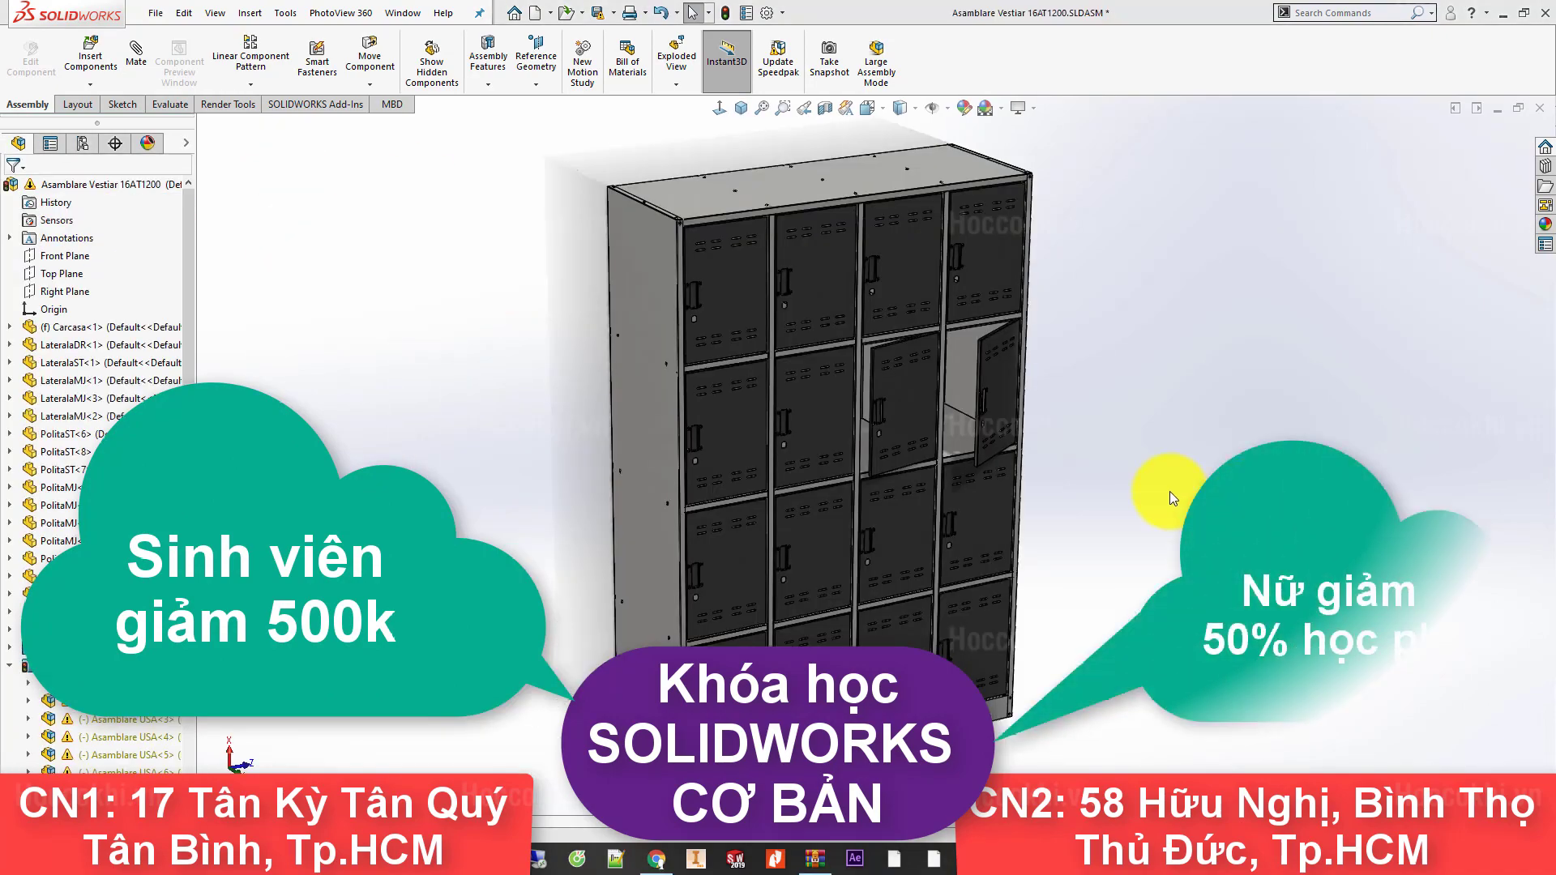
Step: Tilt the locker cabinet and swing the second-row doors open, including the blue door
{"action": "mouse_move", "coordinate": [932, 426]}
{"action": "middle_mouse_down"}
{"action": "mouse_move", "coordinate": [845, 425]}
{"action": "mouse_move", "coordinate": [912, 535]}
{"action": "mouse_move", "coordinate": [684, 598]}
{"action": "mouse_move", "coordinate": [569, 610]}
{"action": "mouse_move", "coordinate": [717, 485]}
{"action": "middle_mouse_up"}
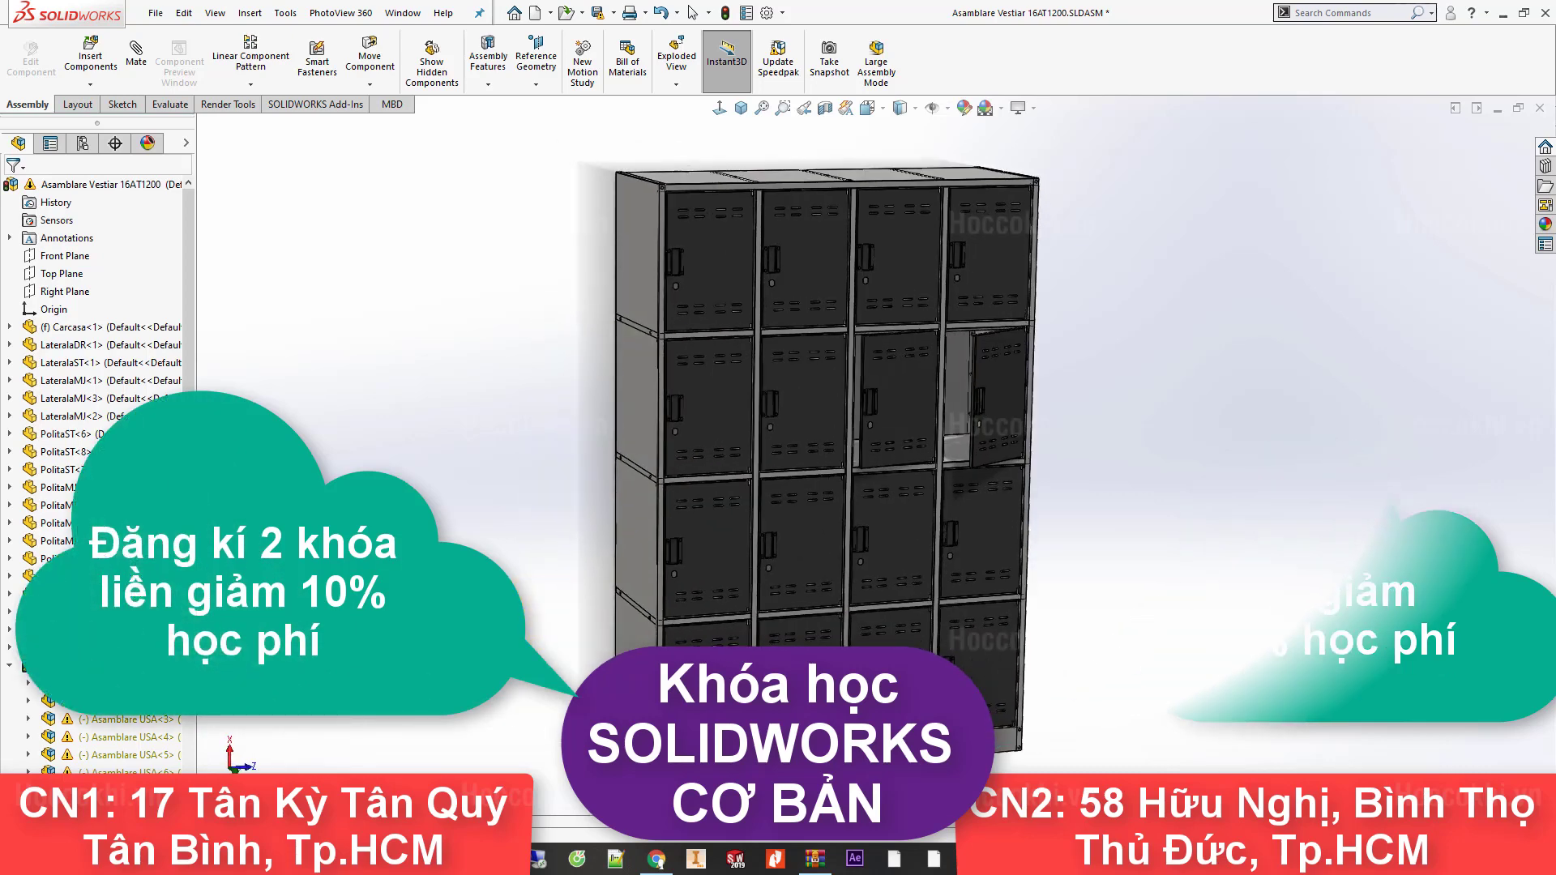
{"action": "left_click_drag", "start_coordinate": [814, 417], "coordinate": [861, 440]}
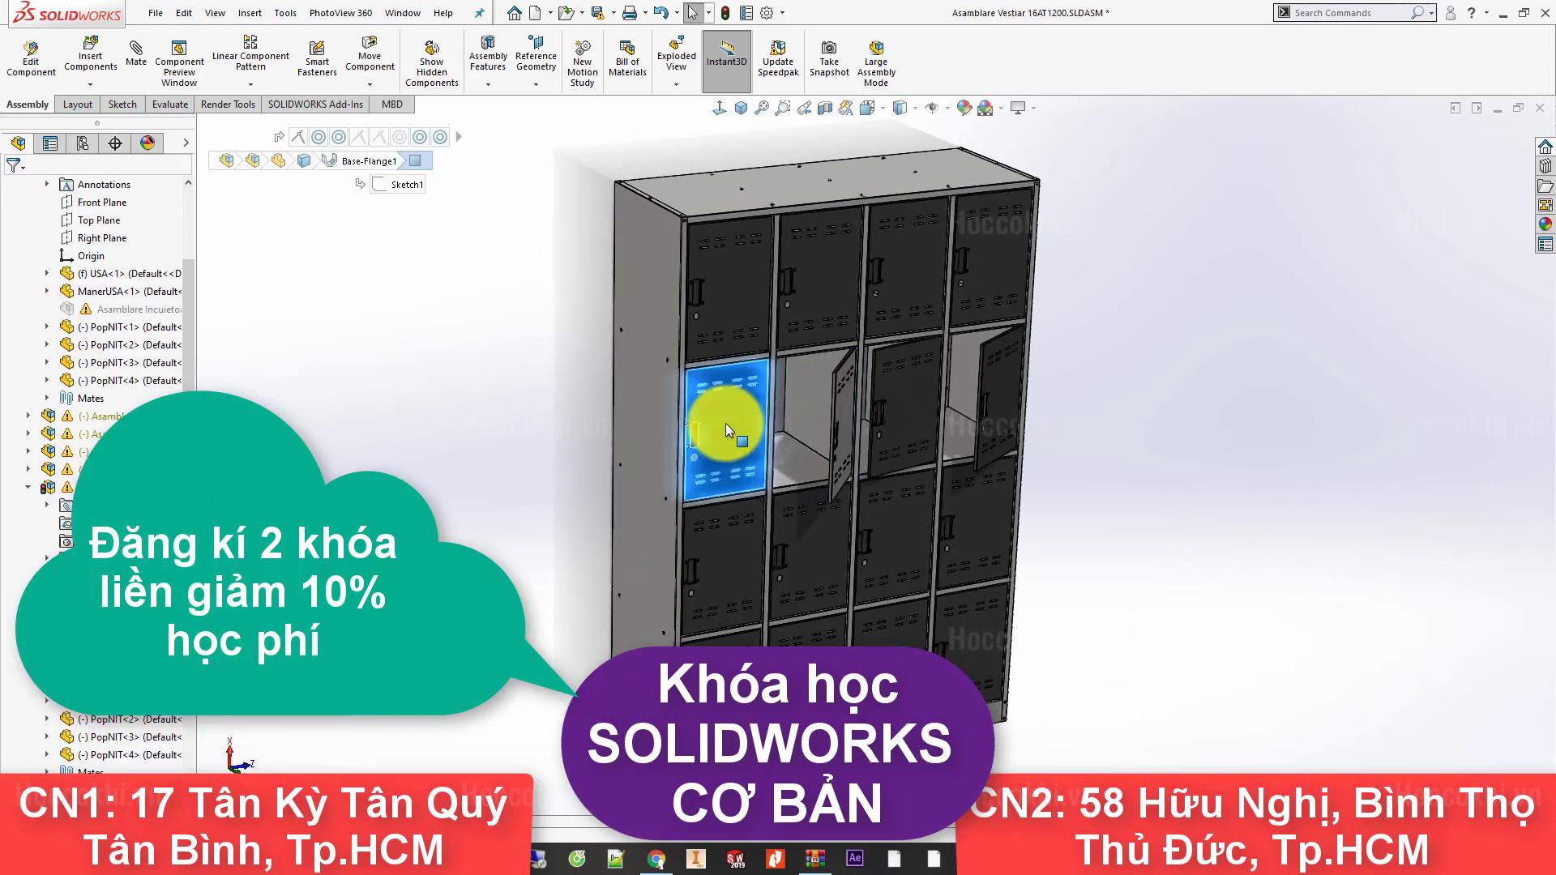
{"action": "left_click_drag", "start_coordinate": [726, 423], "coordinate": [786, 439]}
{"action": "mouse_move", "coordinate": [900, 417]}
{"action": "left_mouse_down"}
{"action": "mouse_move", "coordinate": [1018, 392]}
{"action": "mouse_move", "coordinate": [1102, 318]}
{"action": "left_mouse_up"}
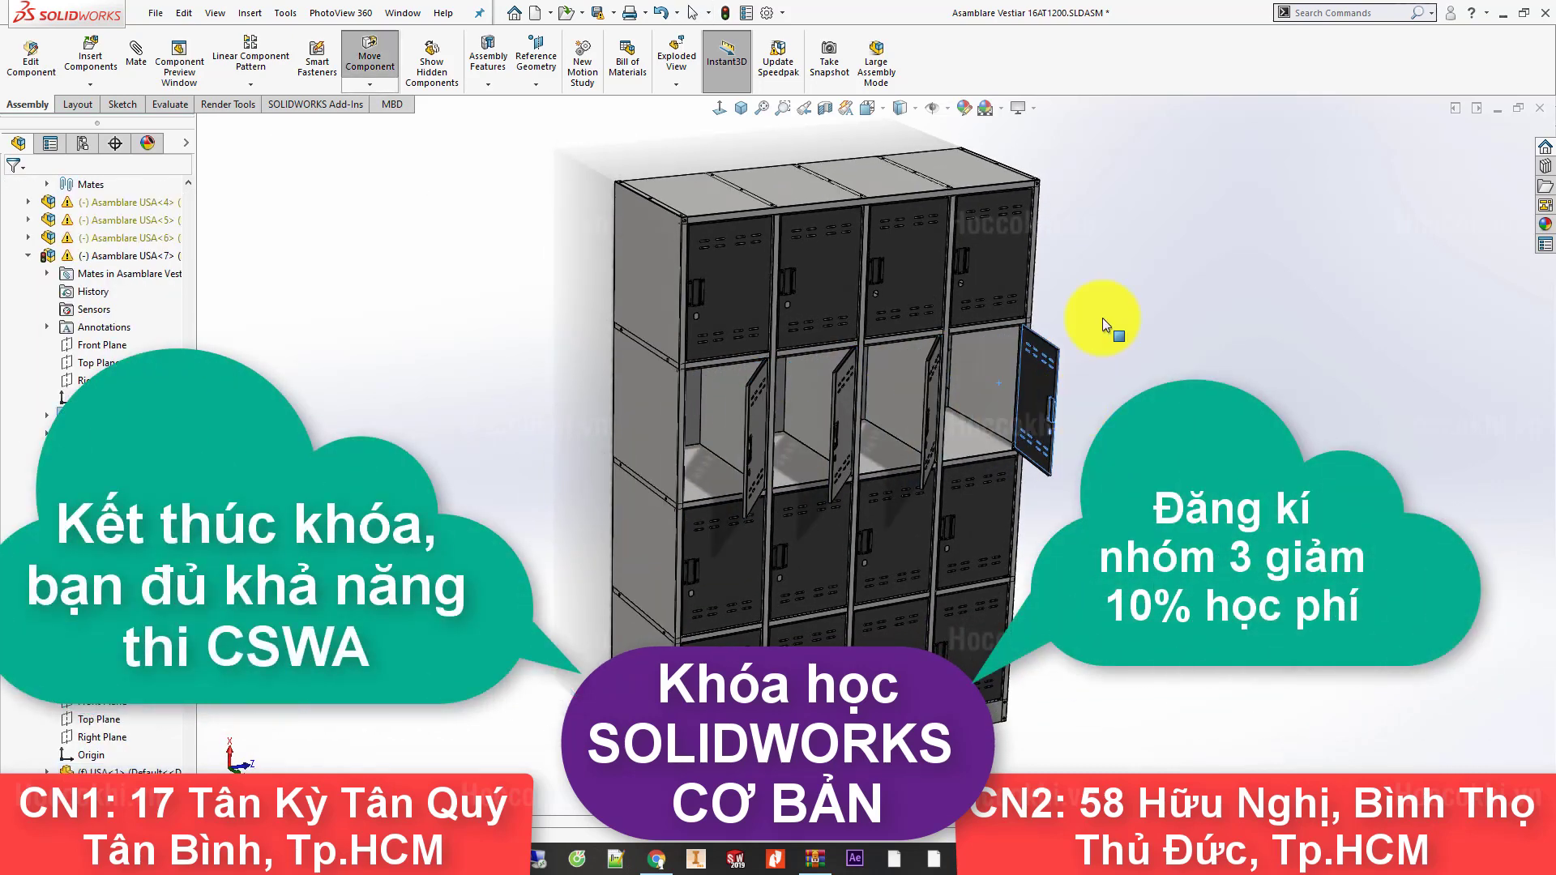
{"action": "mouse_move", "coordinate": [1102, 317]}
{"action": "middle_mouse_down"}
{"action": "mouse_move", "coordinate": [826, 507]}
{"action": "mouse_move", "coordinate": [868, 358]}
{"action": "mouse_move", "coordinate": [868, 462]}
{"action": "mouse_move", "coordinate": [834, 382]}
{"action": "middle_mouse_up"}
{"action": "scroll", "coordinate": [972, 344], "scroll_direction": "down", "scroll_amount": 5}
{"action": "scroll", "coordinate": [972, 343], "scroll_direction": "up", "scroll_amount": 3}
Step: Orbit to a left-front view and swing another door and the top door open
{"action": "mouse_move", "coordinate": [973, 332]}
{"action": "middle_mouse_down"}
{"action": "mouse_move", "coordinate": [1000, 475]}
{"action": "mouse_move", "coordinate": [804, 698]}
{"action": "middle_mouse_up"}
{"action": "mouse_move", "coordinate": [968, 726]}
{"action": "left_mouse_down"}
{"action": "mouse_move", "coordinate": [844, 649]}
{"action": "mouse_move", "coordinate": [851, 574]}
{"action": "left_mouse_up"}
{"action": "mouse_move", "coordinate": [907, 261]}
{"action": "left_mouse_down"}
{"action": "mouse_move", "coordinate": [976, 284]}
{"action": "mouse_move", "coordinate": [1222, 295]}
{"action": "left_mouse_up"}
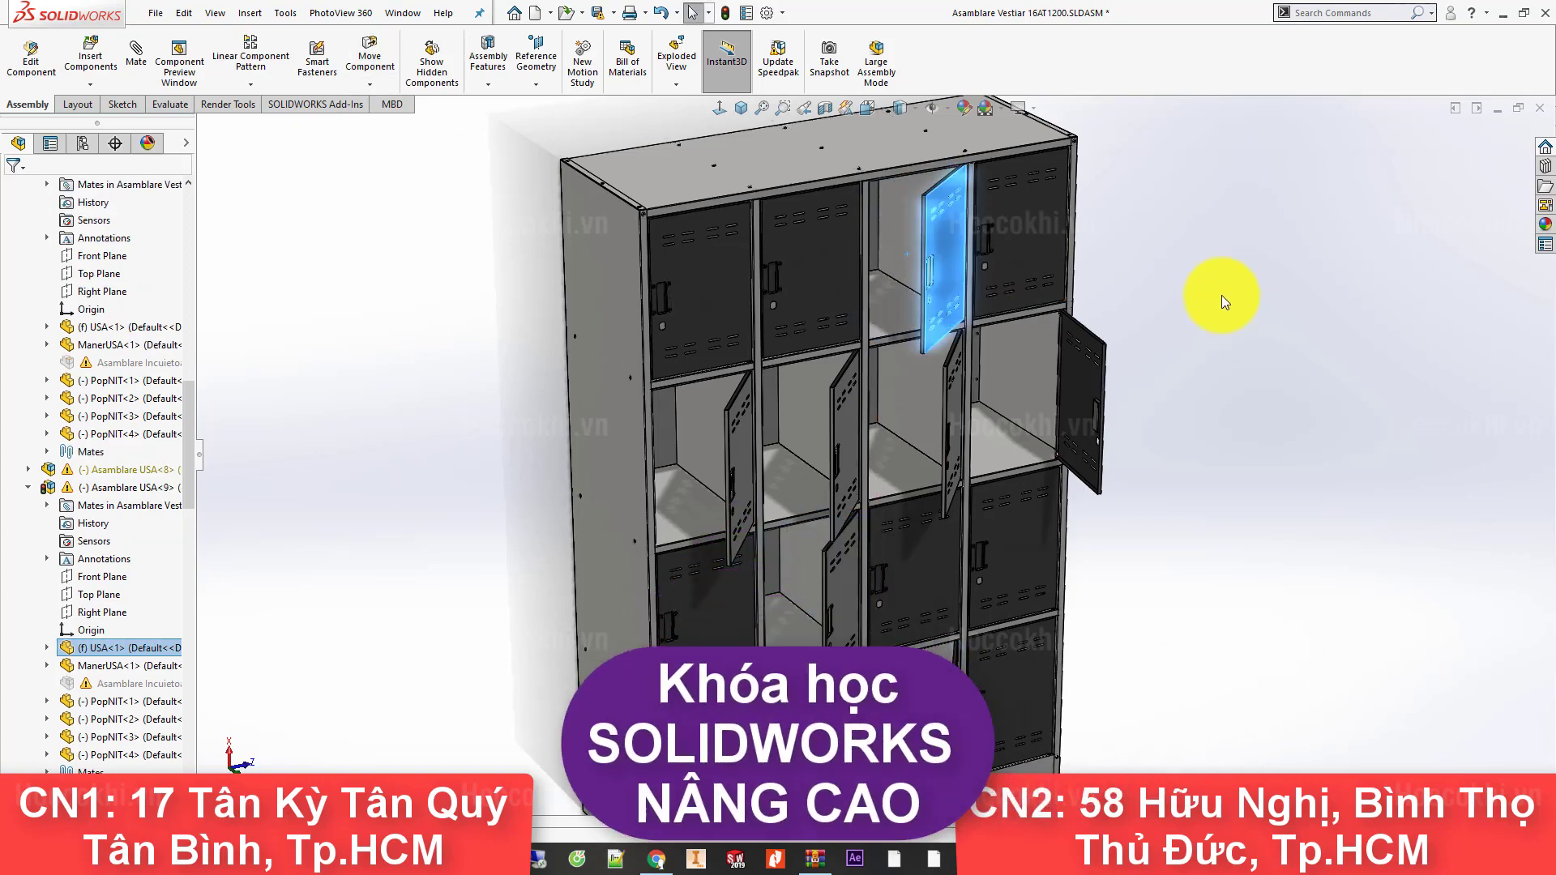
{"action": "middle_click_drag", "start_coordinate": [1222, 295], "coordinate": [1068, 560]}
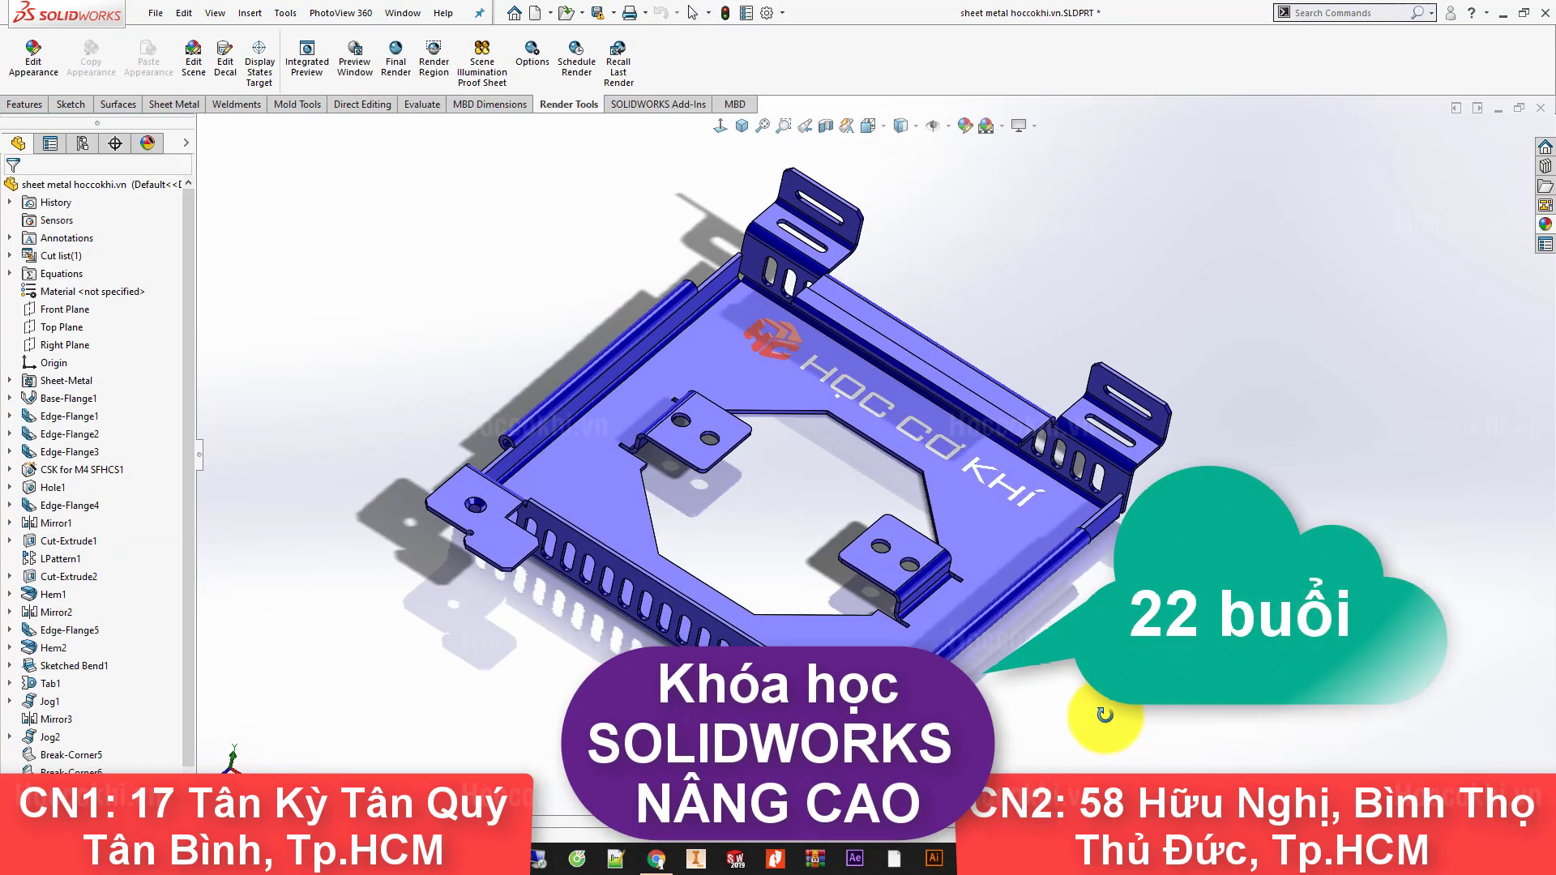
{"action": "mouse_move", "coordinate": [1104, 715]}
{"action": "middle_mouse_down"}
{"action": "mouse_move", "coordinate": [965, 306]}
{"action": "mouse_move", "coordinate": [886, 556]}
{"action": "mouse_move", "coordinate": [771, 528]}
{"action": "mouse_move", "coordinate": [656, 640]}
{"action": "middle_mouse_up"}
Step: Flatten the bracket and view its flat pattern from the top and an angle
{"action": "key", "text": "ctrl+7"}
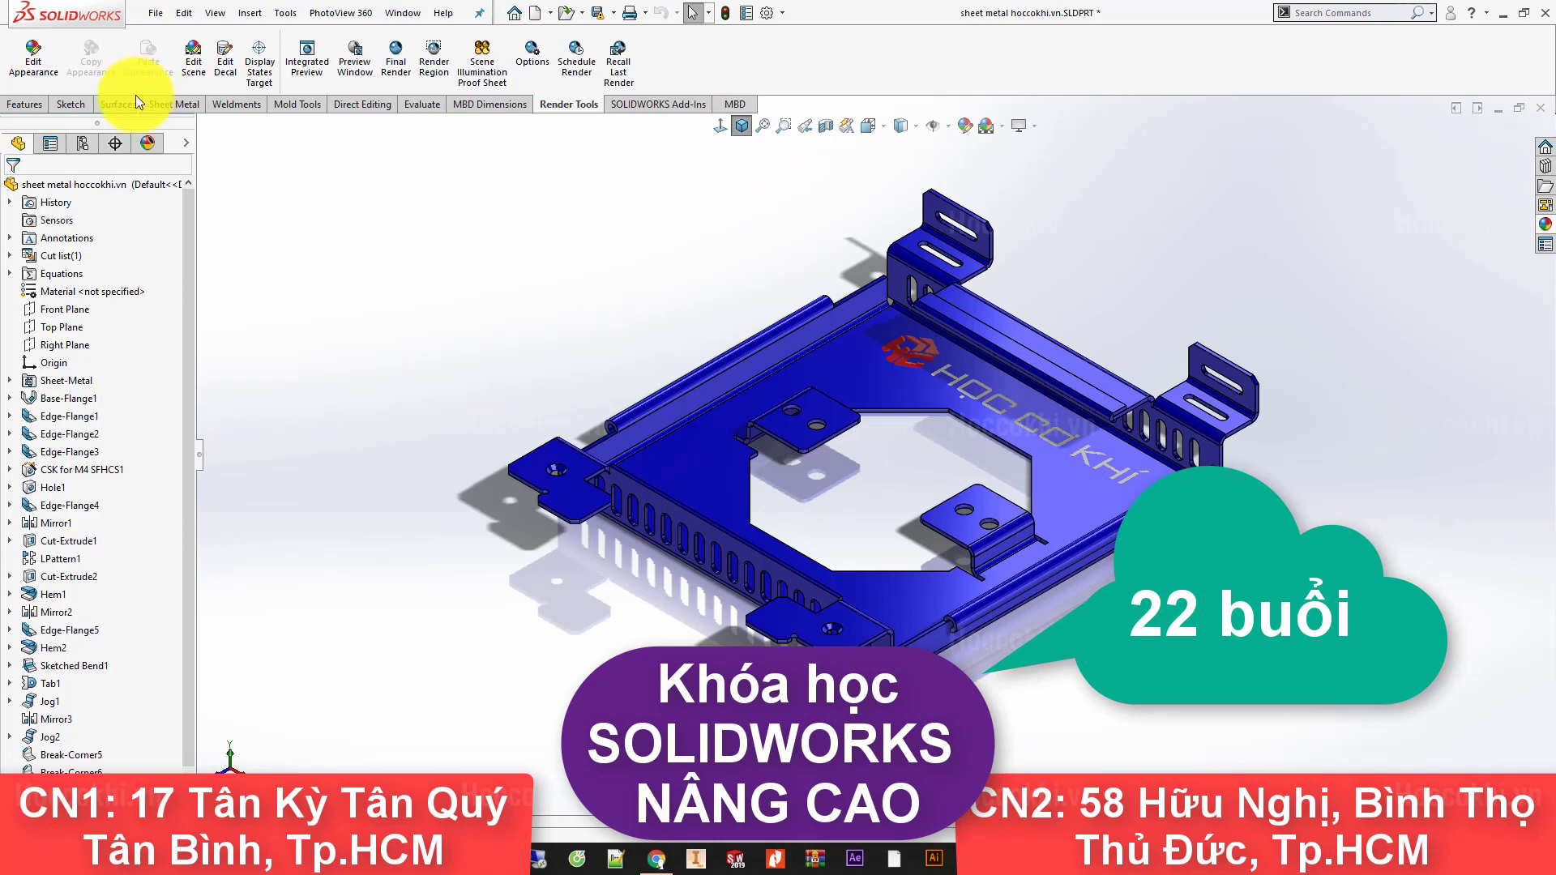
{"action": "left_click", "coordinate": [167, 103]}
{"action": "left_click", "coordinate": [734, 82]}
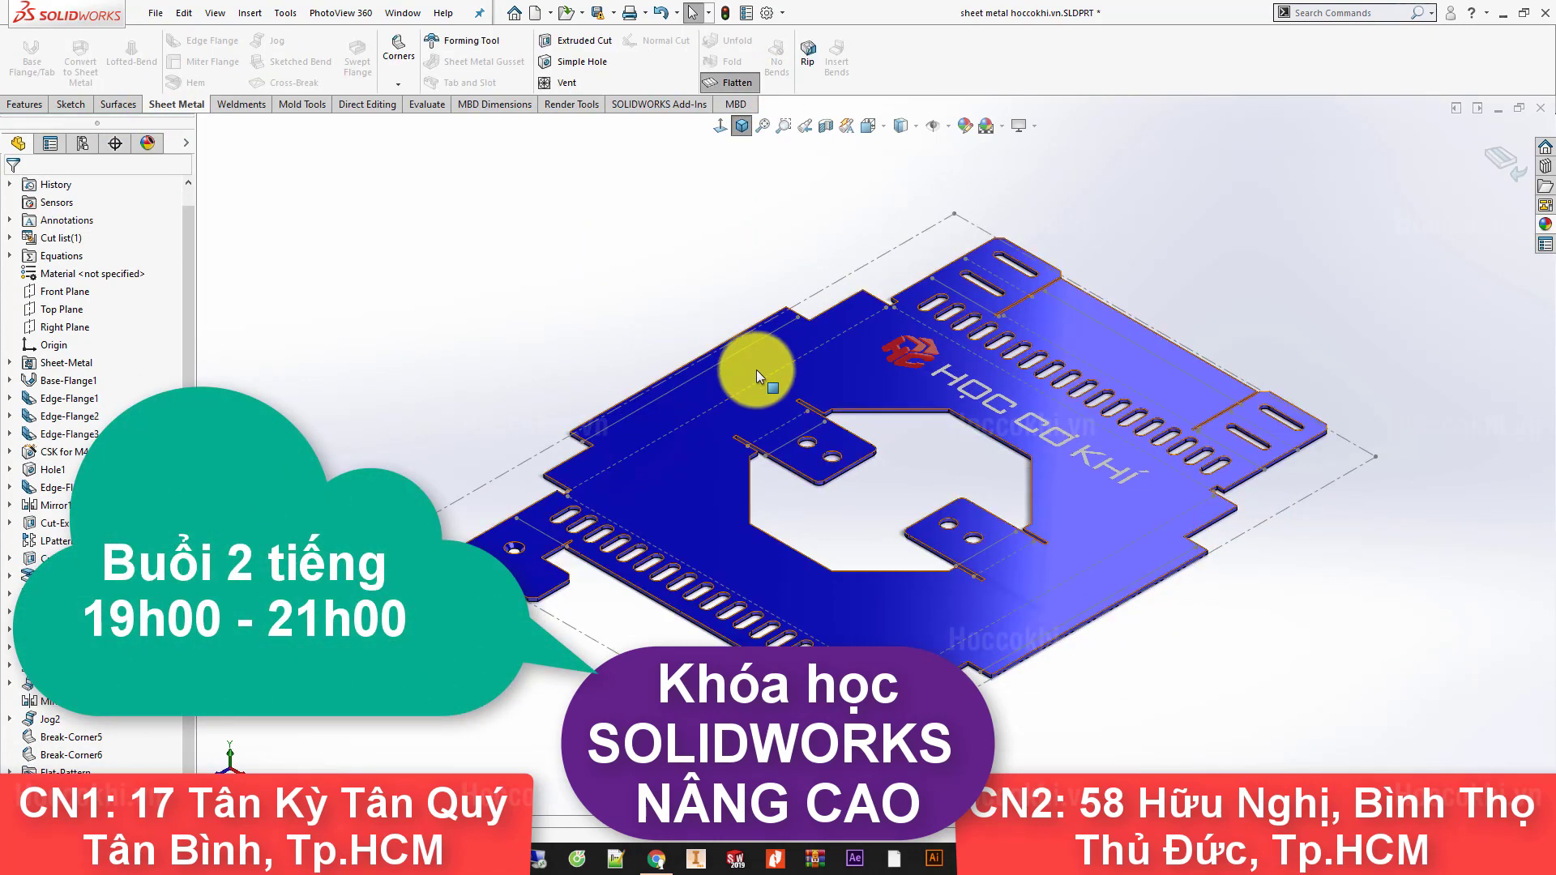
{"action": "left_click", "coordinate": [756, 370]}
{"action": "key", "text": "ctrl+8"}
{"action": "middle_click_drag", "start_coordinate": [912, 456], "coordinate": [727, 239]}
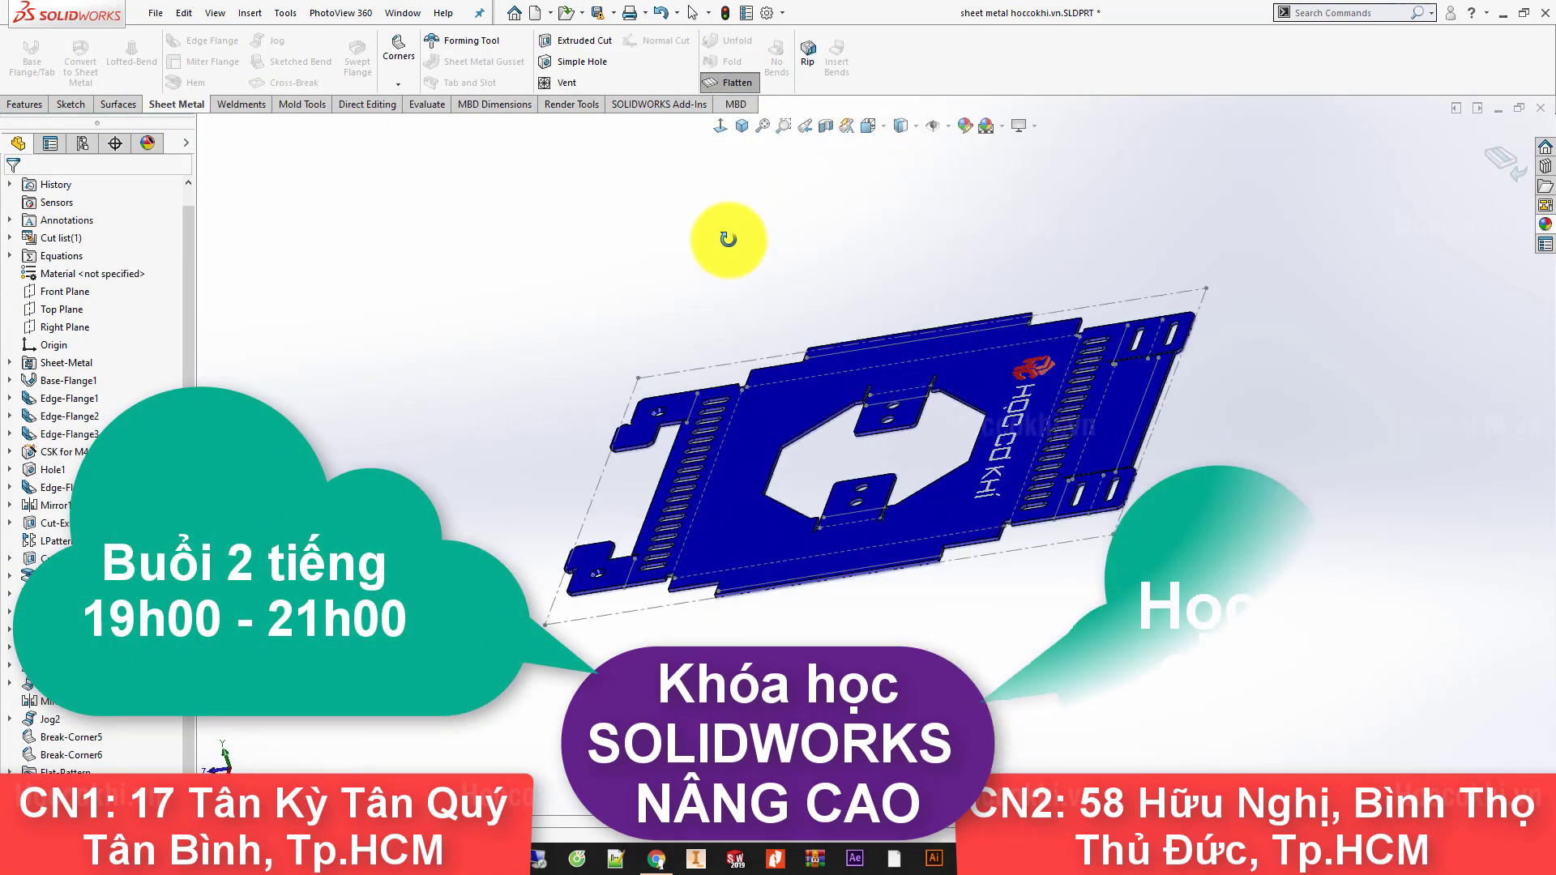
Step: Refold the bracket and dimension the Sketch20 tab profile to a length of 70
{"action": "left_click", "coordinate": [734, 81]}
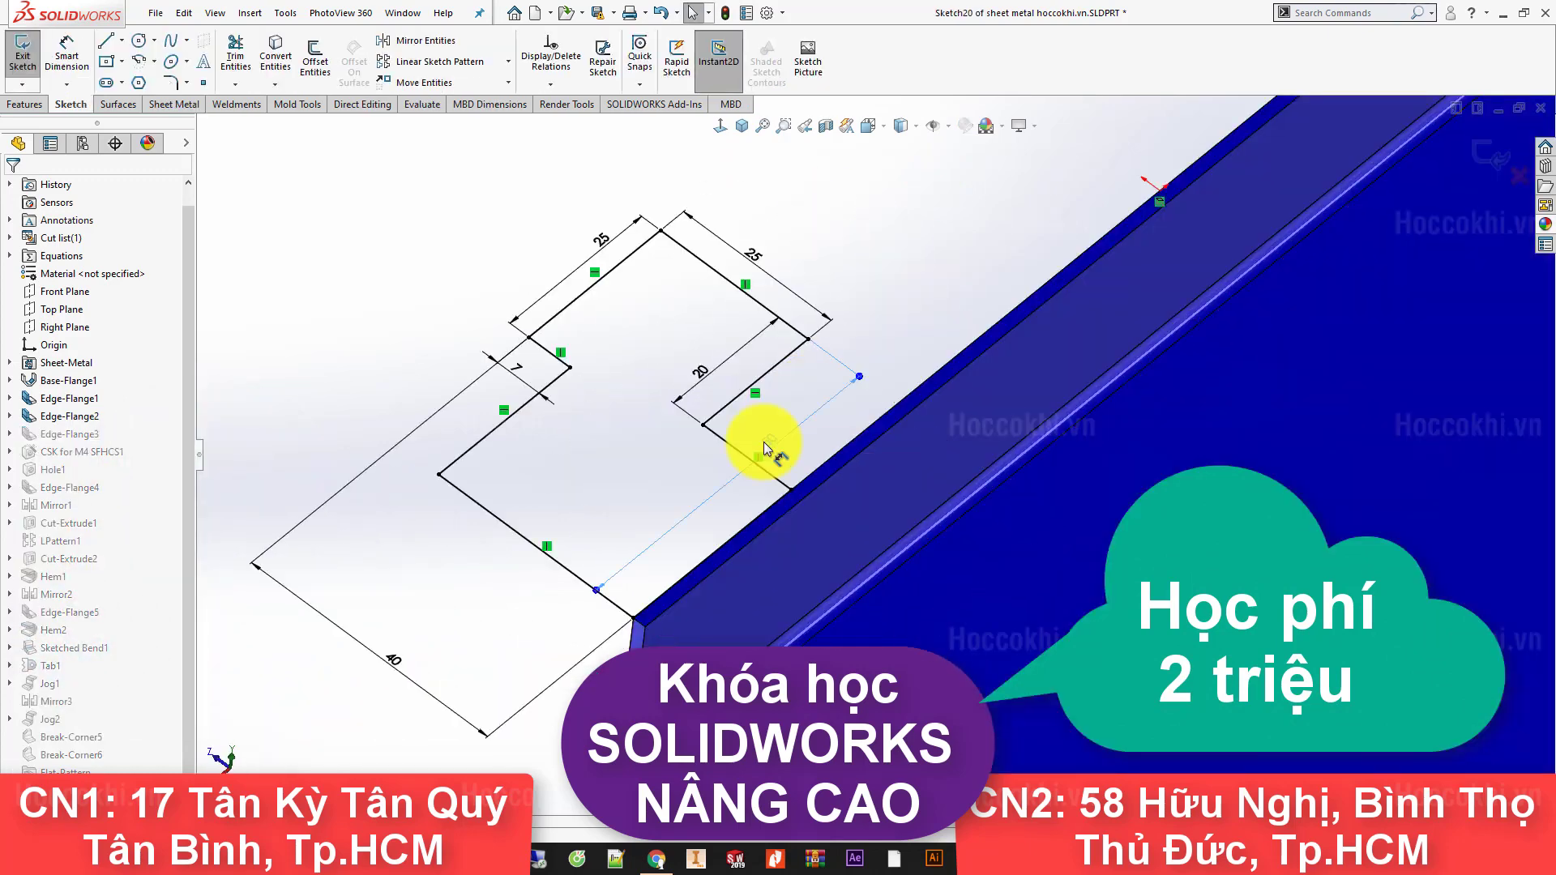
{"action": "left_click", "coordinate": [704, 509]}
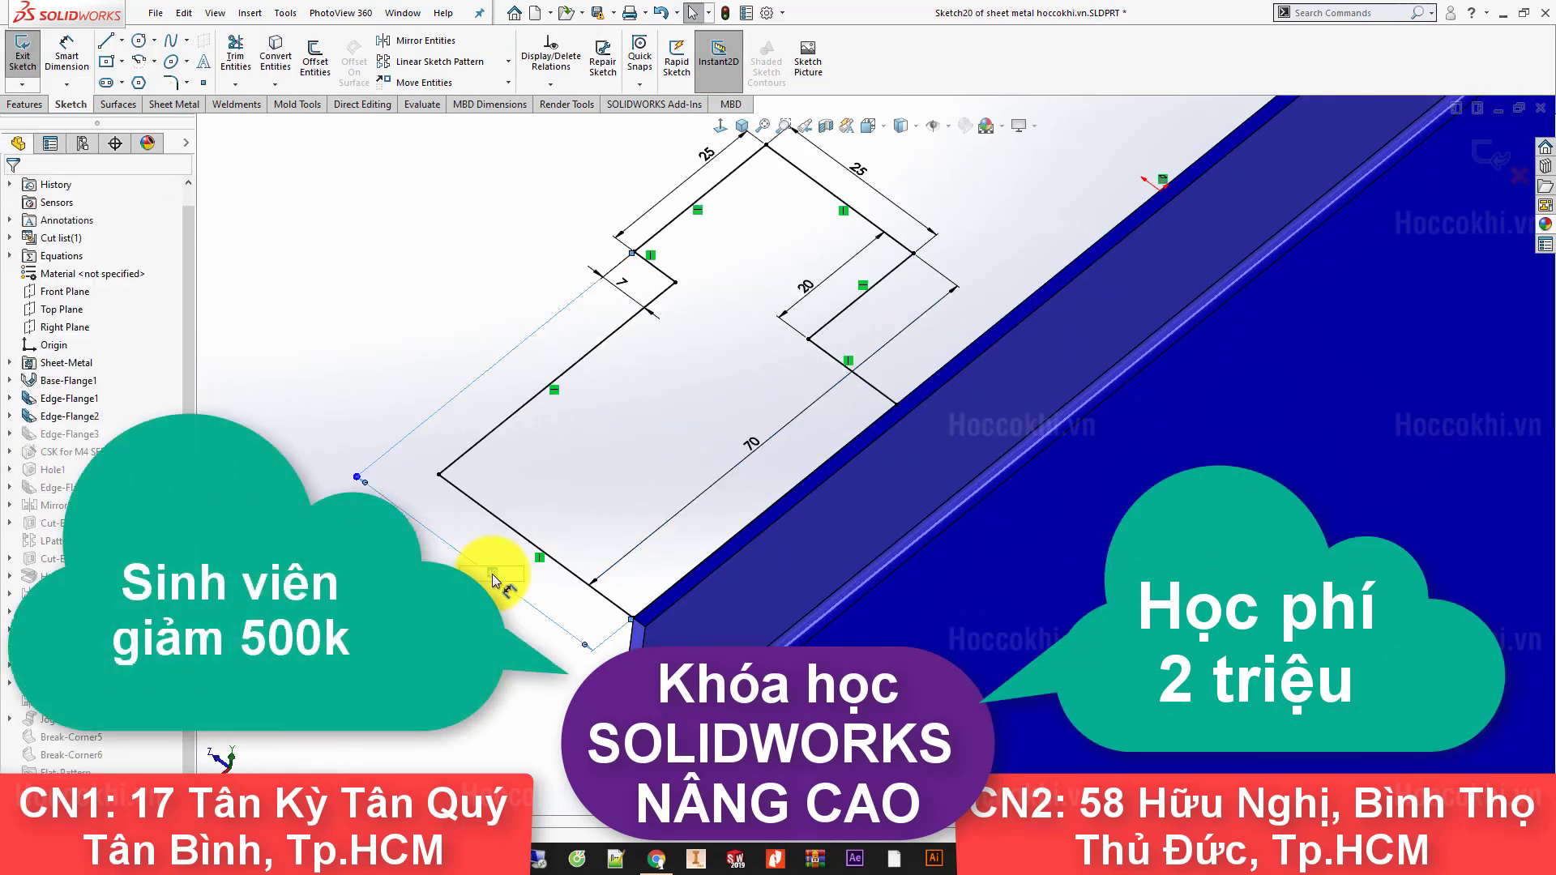
{"action": "scroll", "coordinate": [902, 247], "scroll_direction": "up", "scroll_amount": 3}
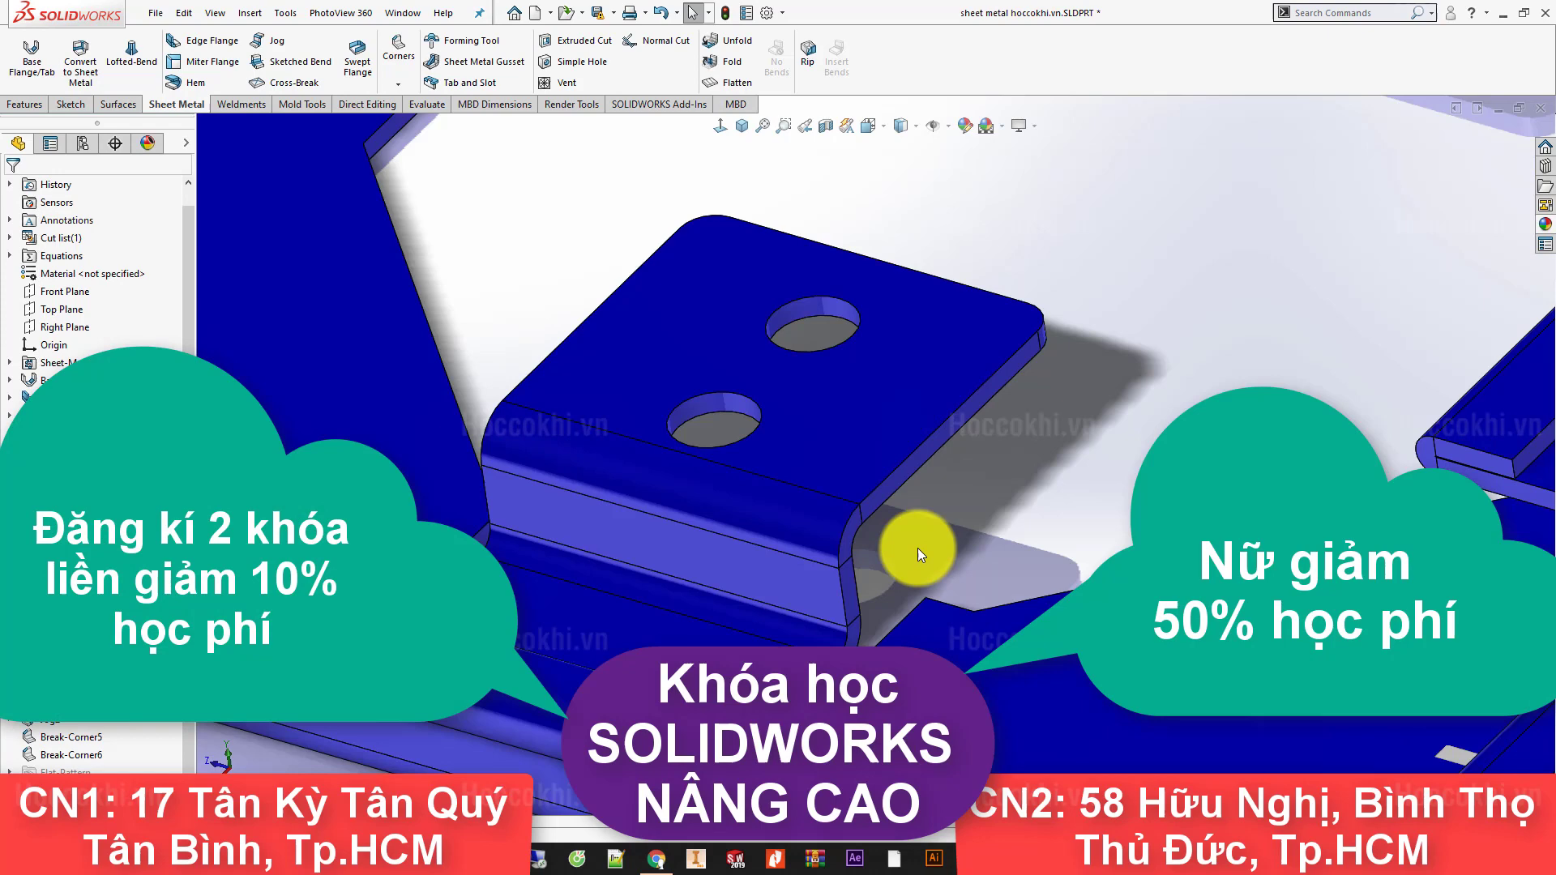
{"action": "left_click", "coordinate": [917, 548]}
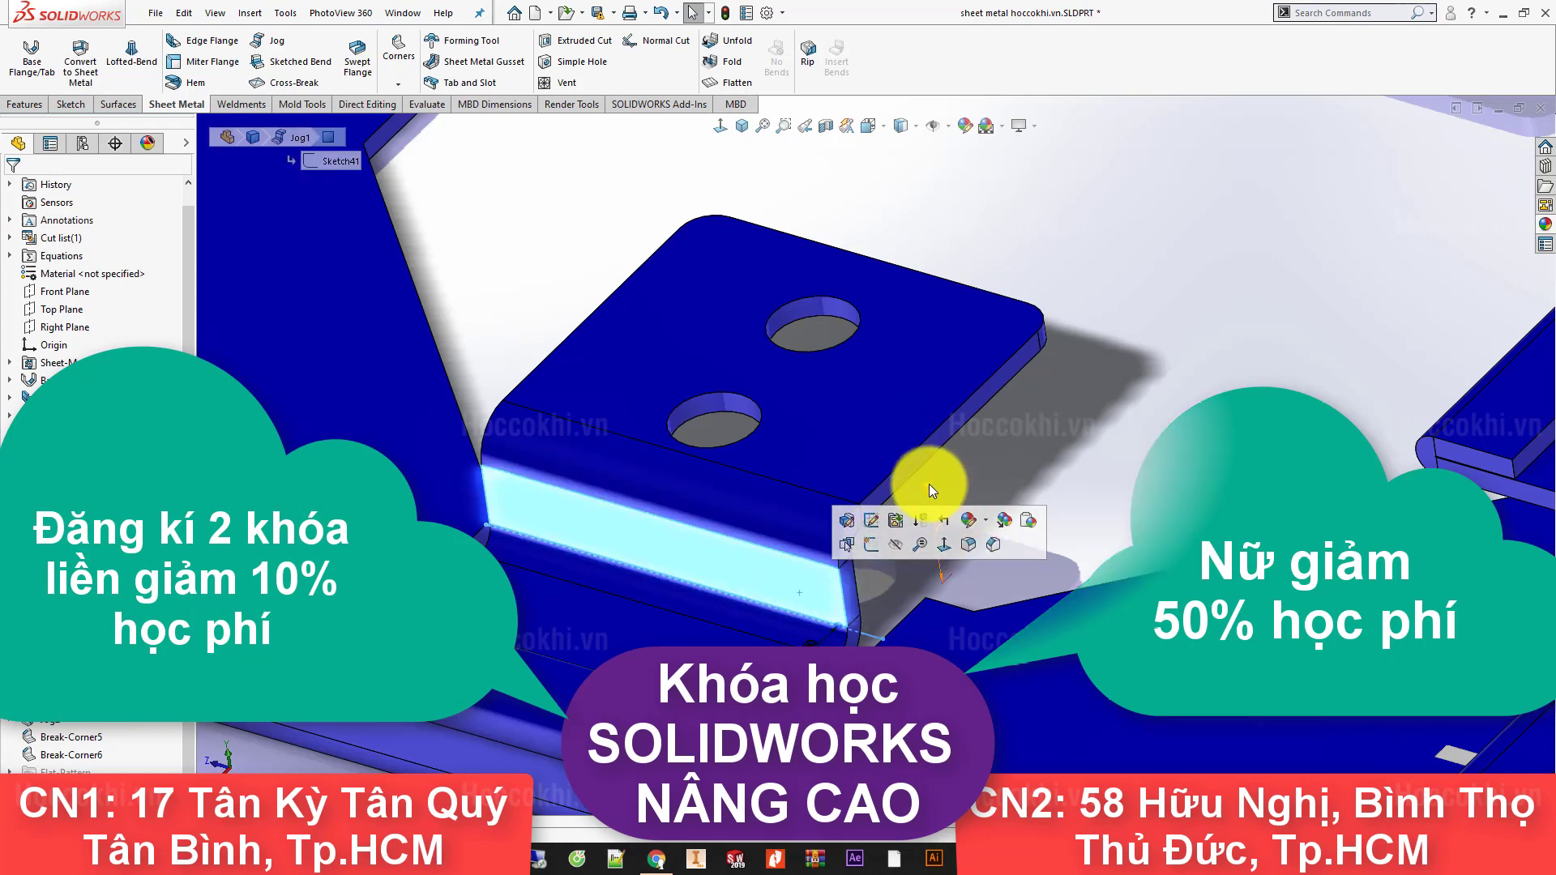
{"action": "mouse_move", "coordinate": [928, 484]}
{"action": "left_mouse_down"}
{"action": "mouse_move", "coordinate": [902, 427]}
{"action": "mouse_move", "coordinate": [1053, 431]}
{"action": "left_mouse_up"}
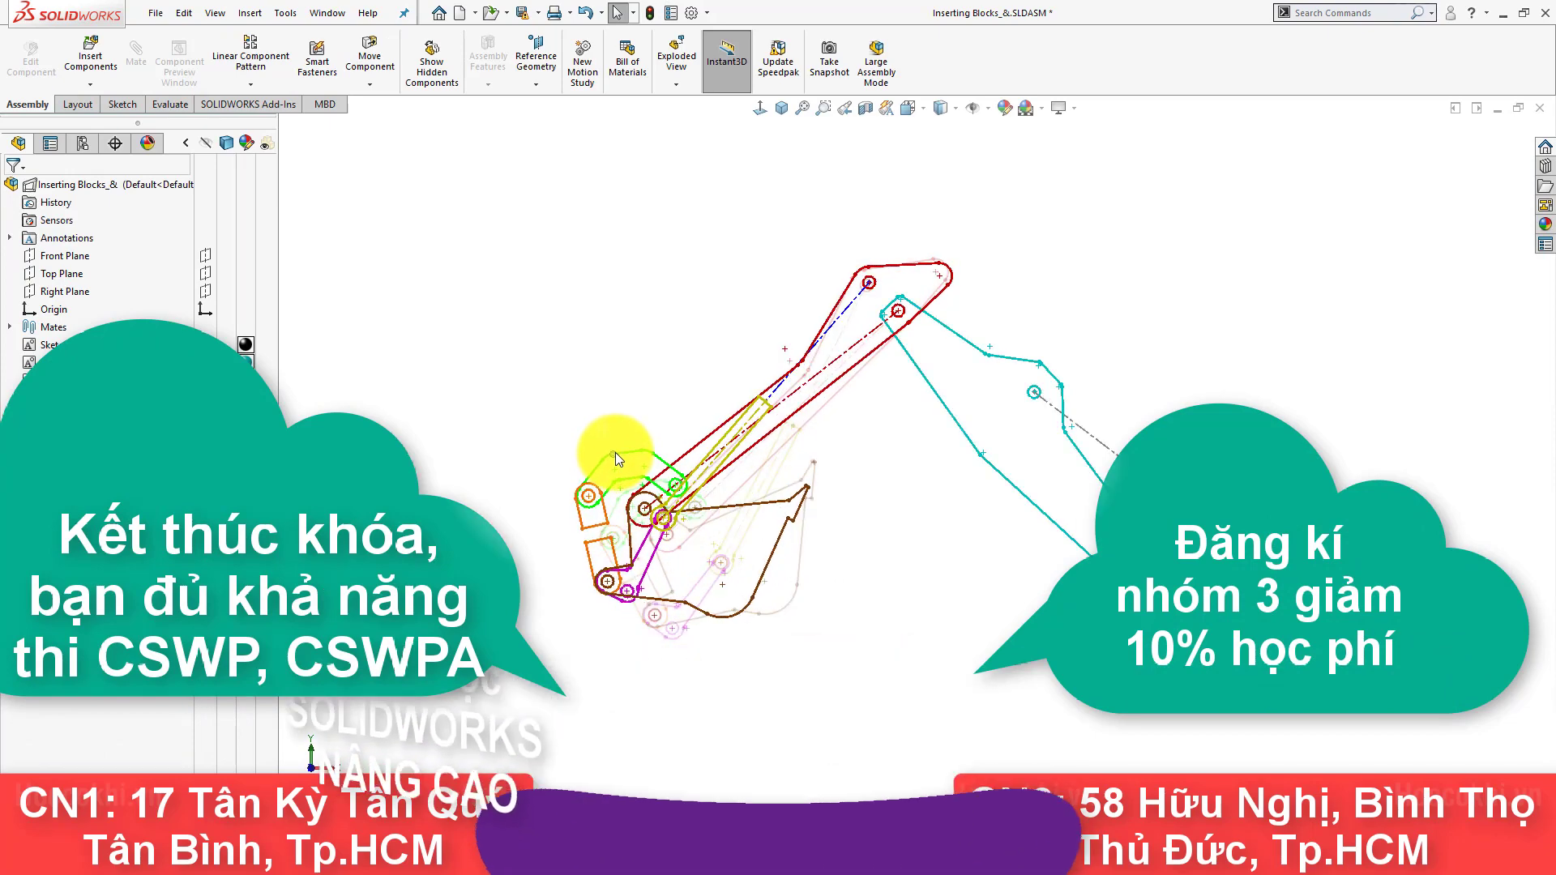
Step: Drag the green sketch block to swing the excavator linkage through four poses
{"action": "left_click_drag", "start_coordinate": [615, 452], "coordinate": [625, 392]}
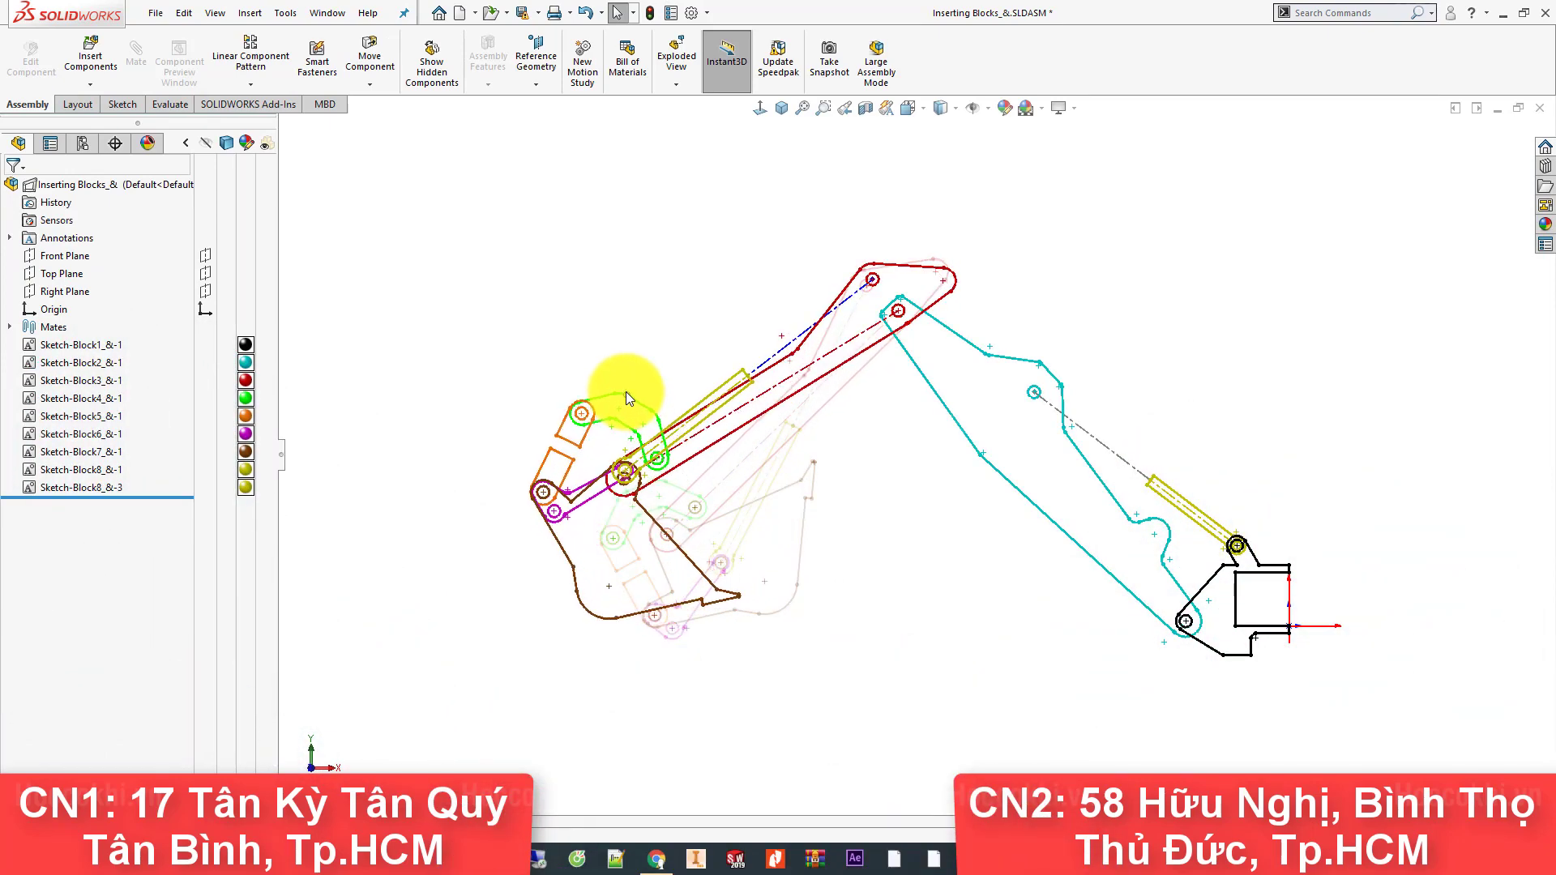
{"action": "mouse_move", "coordinate": [650, 306]}
{"action": "left_mouse_down"}
{"action": "mouse_move", "coordinate": [674, 292]}
{"action": "mouse_move", "coordinate": [628, 277]}
{"action": "mouse_move", "coordinate": [604, 297]}
{"action": "left_mouse_up"}
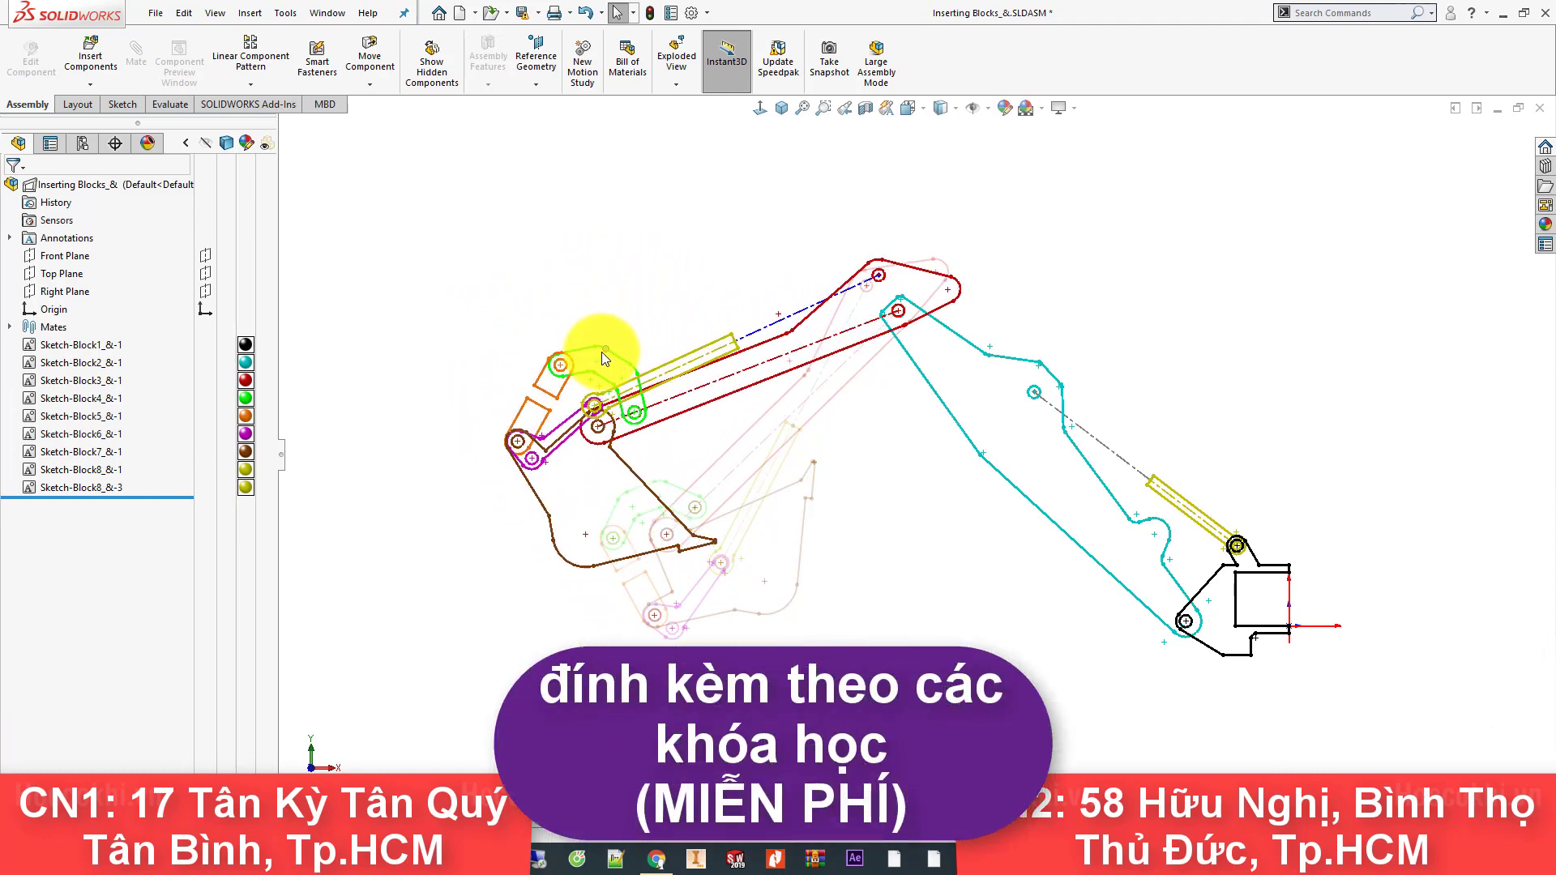
{"action": "left_click_drag", "start_coordinate": [622, 434], "coordinate": [725, 590]}
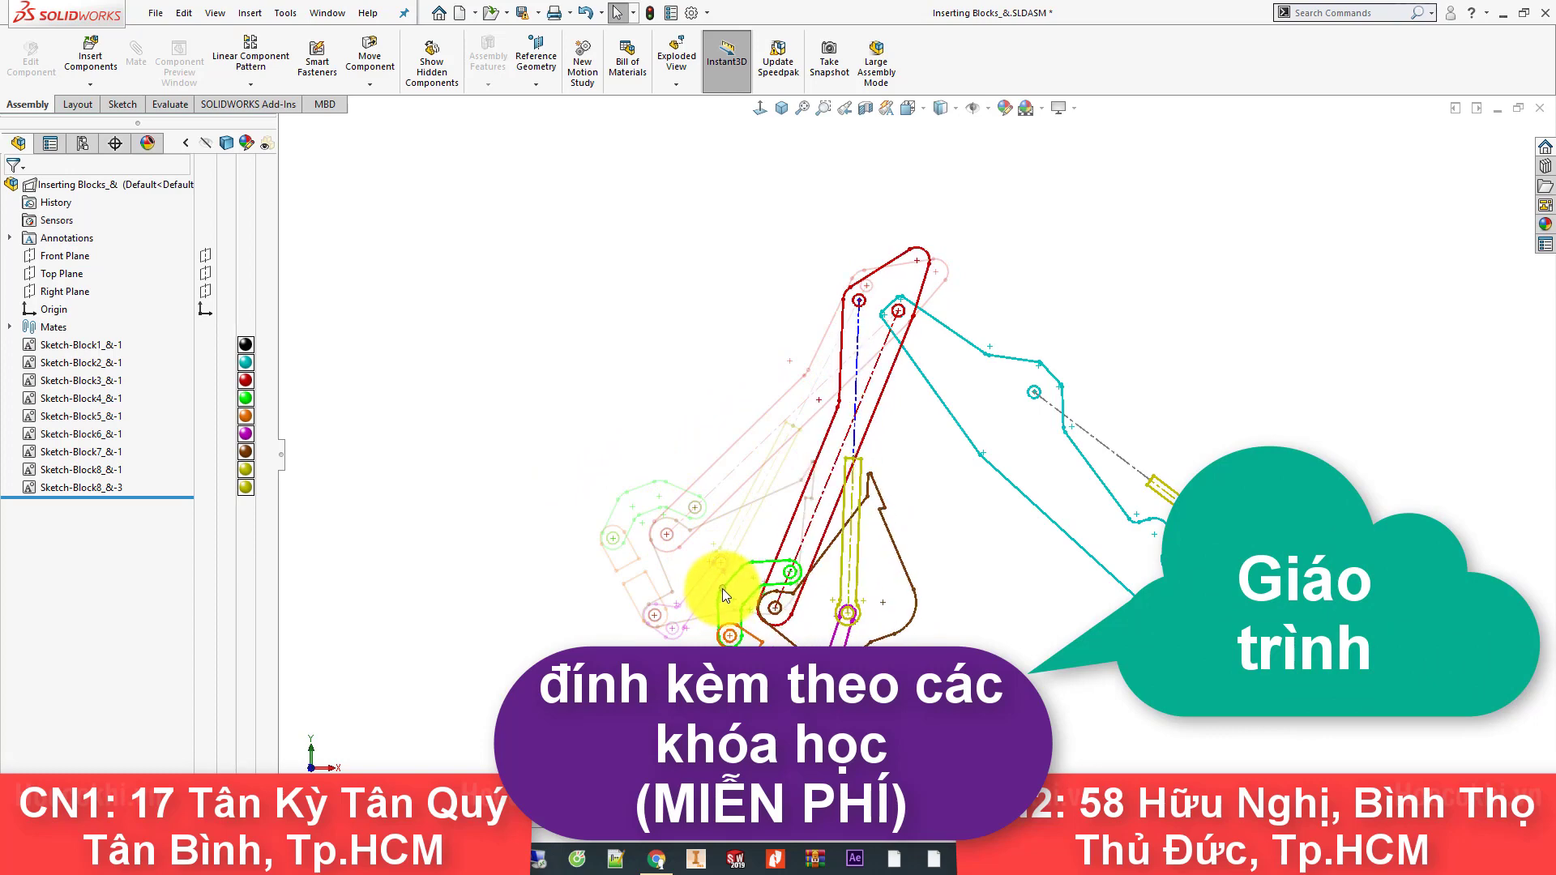
{"action": "mouse_move", "coordinate": [688, 508]}
{"action": "left_mouse_down"}
{"action": "mouse_move", "coordinate": [645, 446]}
{"action": "mouse_move", "coordinate": [632, 388]}
{"action": "mouse_move", "coordinate": [663, 349]}
{"action": "left_mouse_up"}
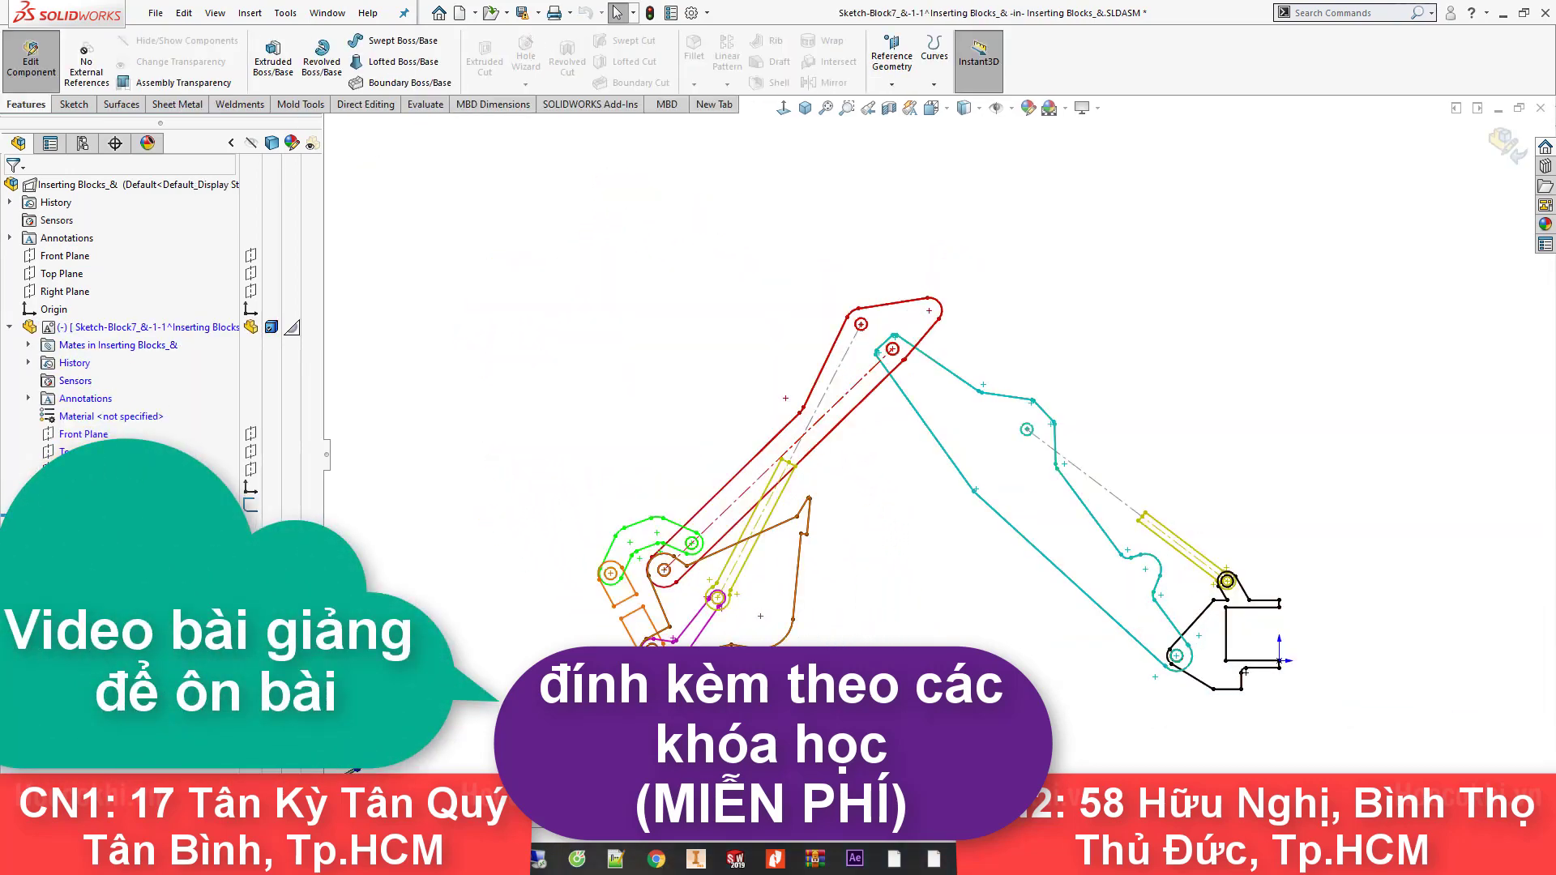
Step: Extrude the bucket sketch Mid Plane to 110 mm
{"action": "left_click", "coordinate": [822, 527]}
{"action": "scroll", "coordinate": [823, 518], "scroll_direction": "up", "scroll_amount": 5}
{"action": "left_click", "coordinate": [170, 285]}
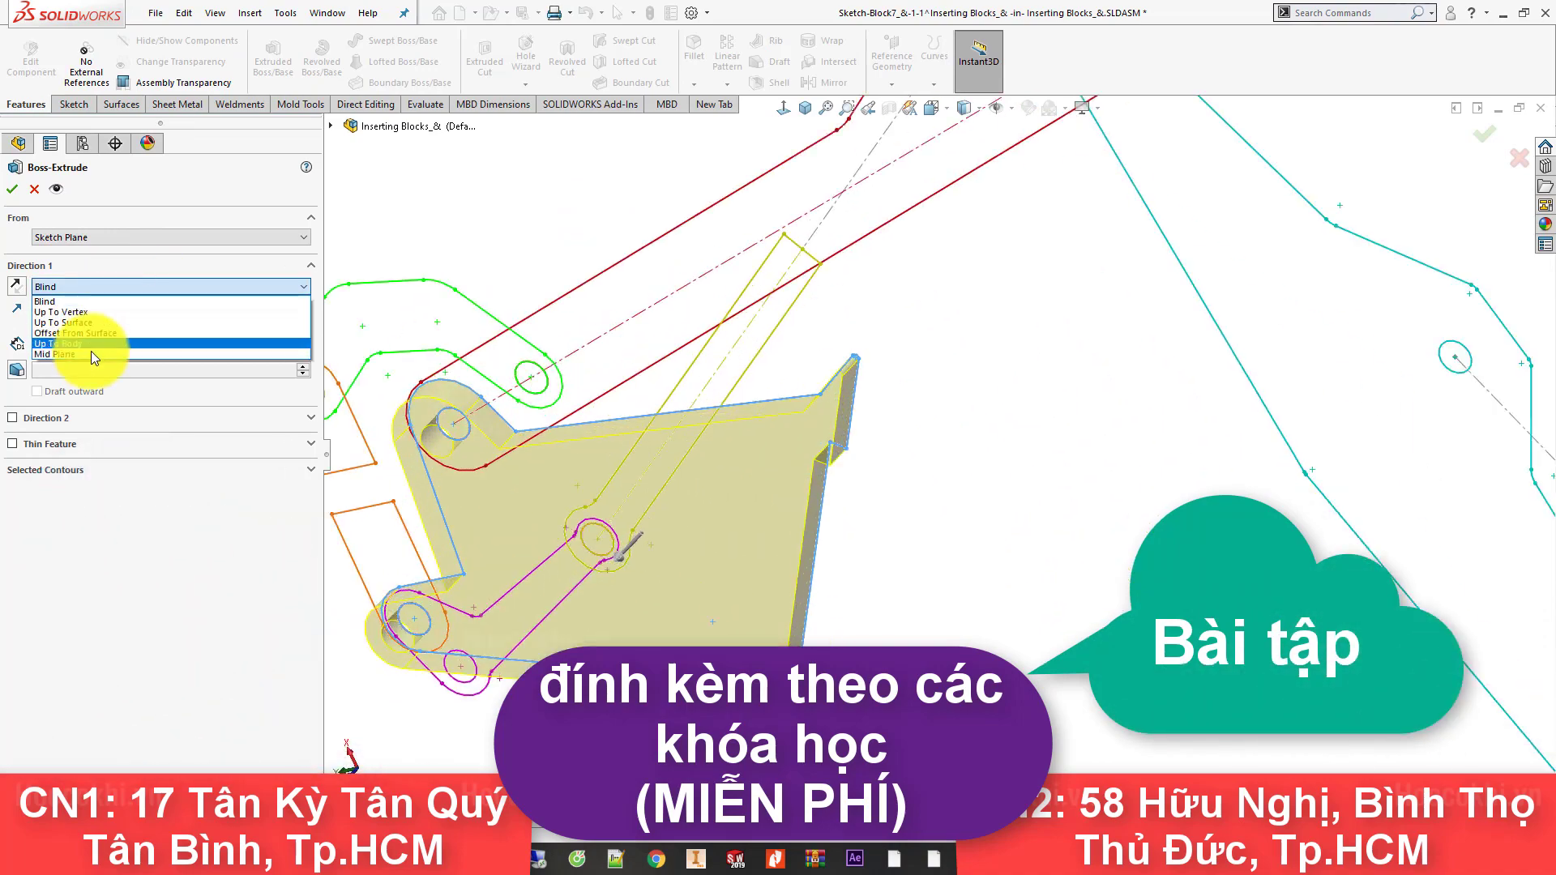
{"action": "left_click", "coordinate": [86, 356]}
{"action": "type", "text": "110"}
{"action": "key", "text": "Return"}
{"action": "mouse_move", "coordinate": [567, 389]}
{"action": "middle_mouse_down"}
{"action": "mouse_move", "coordinate": [1052, 449]}
{"action": "mouse_move", "coordinate": [844, 424]}
{"action": "mouse_move", "coordinate": [945, 438]}
{"action": "middle_mouse_up"}
{"action": "key", "text": "Return"}
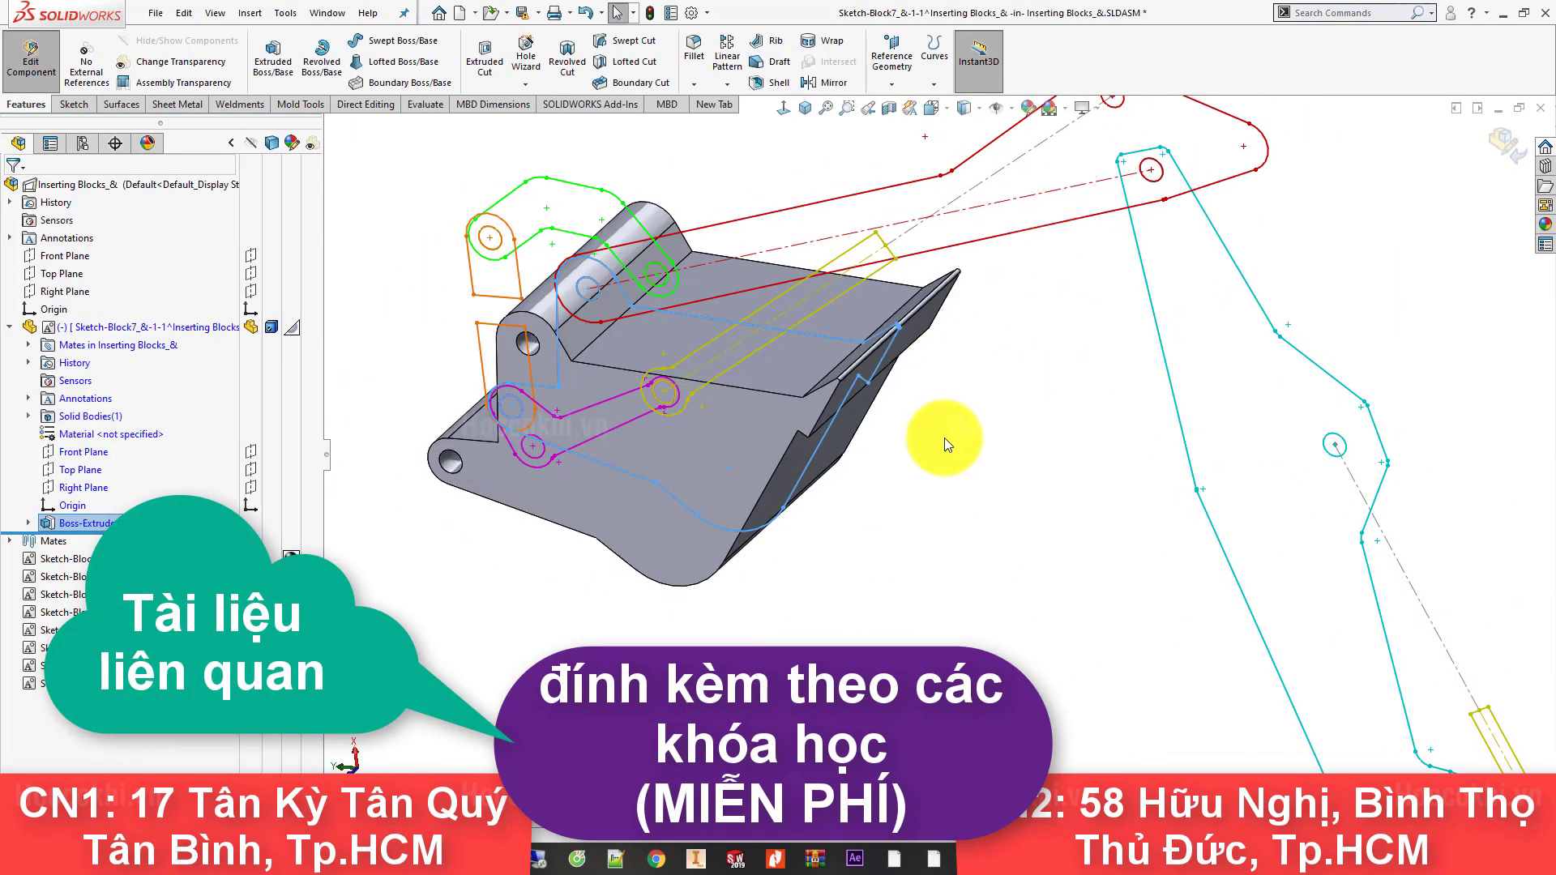
Step: Start a 5 mm Shell and pick the first bucket faces to remove
{"action": "left_click", "coordinate": [770, 82]}
{"action": "left_click", "coordinate": [200, 237]}
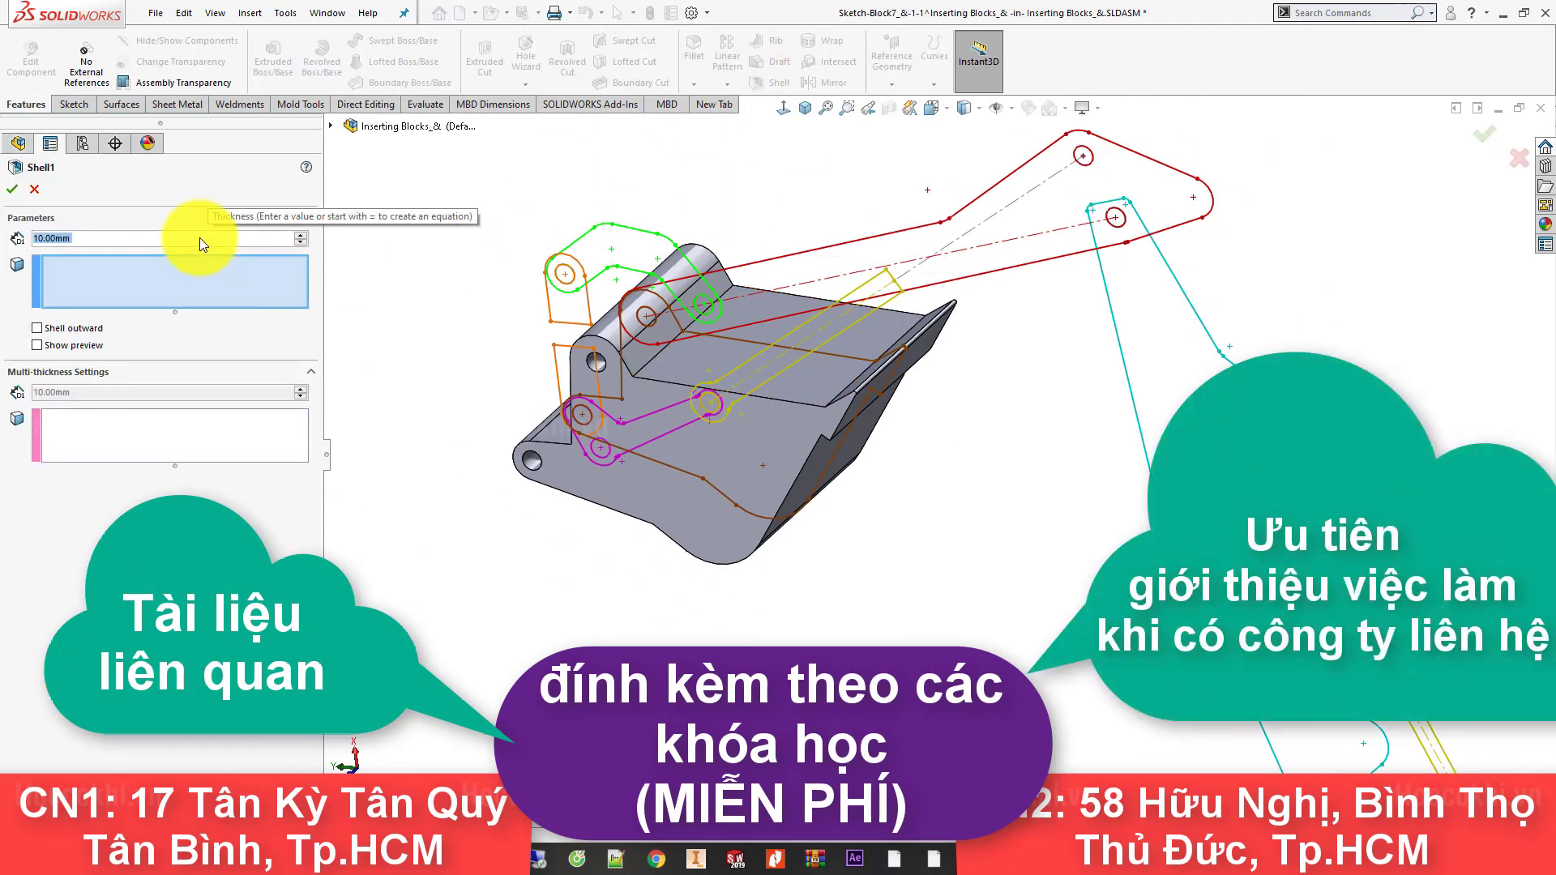
{"action": "type", "text": "5"}
{"action": "scroll", "coordinate": [816, 434], "scroll_direction": "down", "scroll_amount": 5}
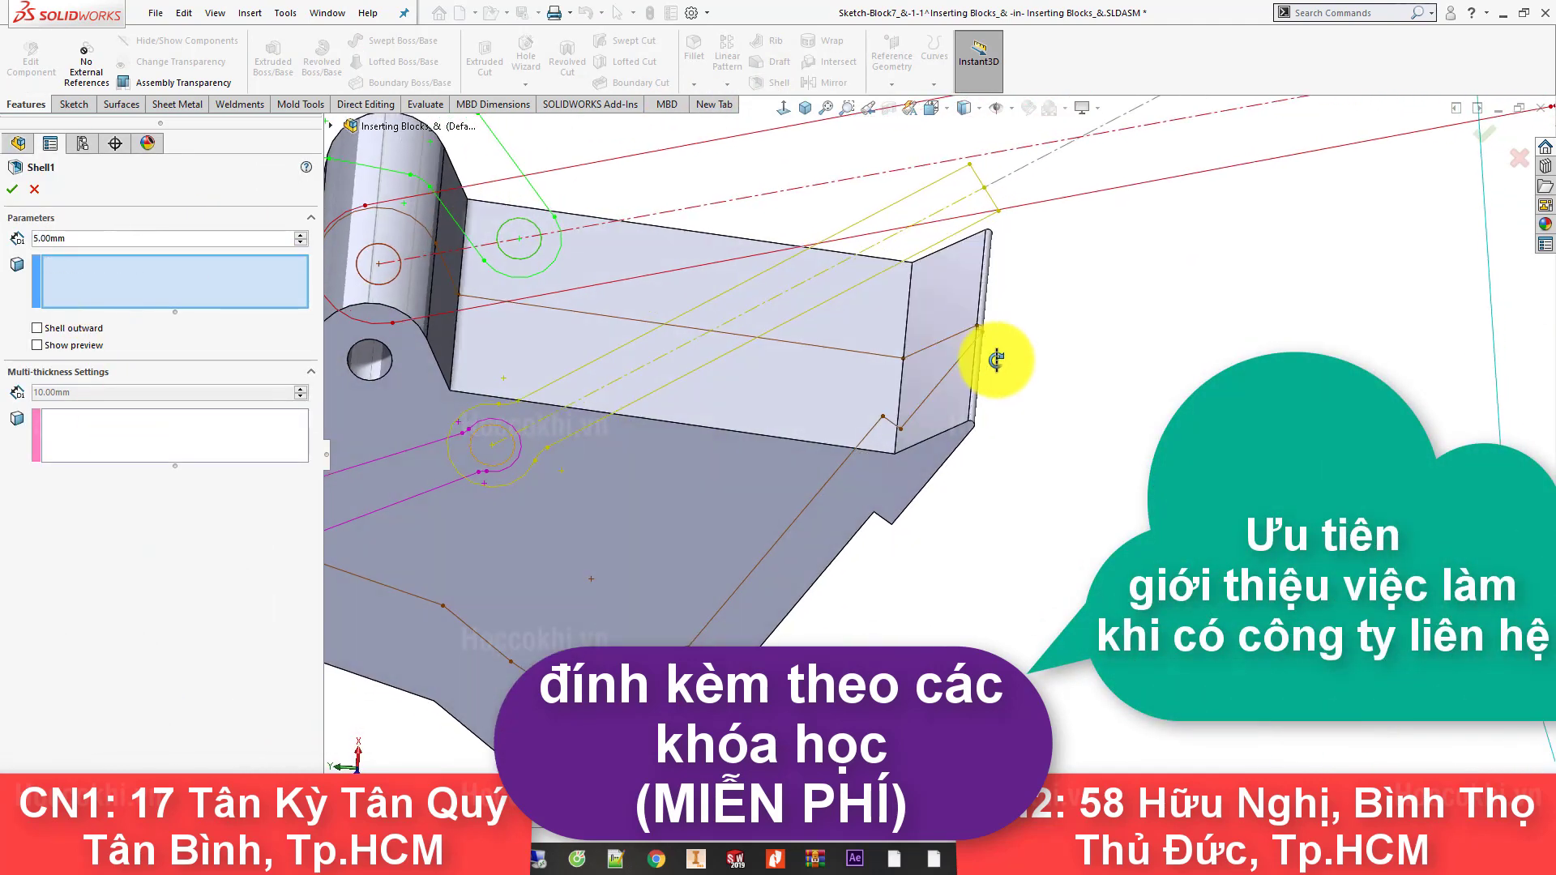
{"action": "left_click", "coordinate": [865, 357]}
{"action": "left_click", "coordinate": [916, 321]}
{"action": "middle_click_drag", "start_coordinate": [916, 320], "coordinate": [625, 375]}
{"action": "left_click", "coordinate": [625, 375]}
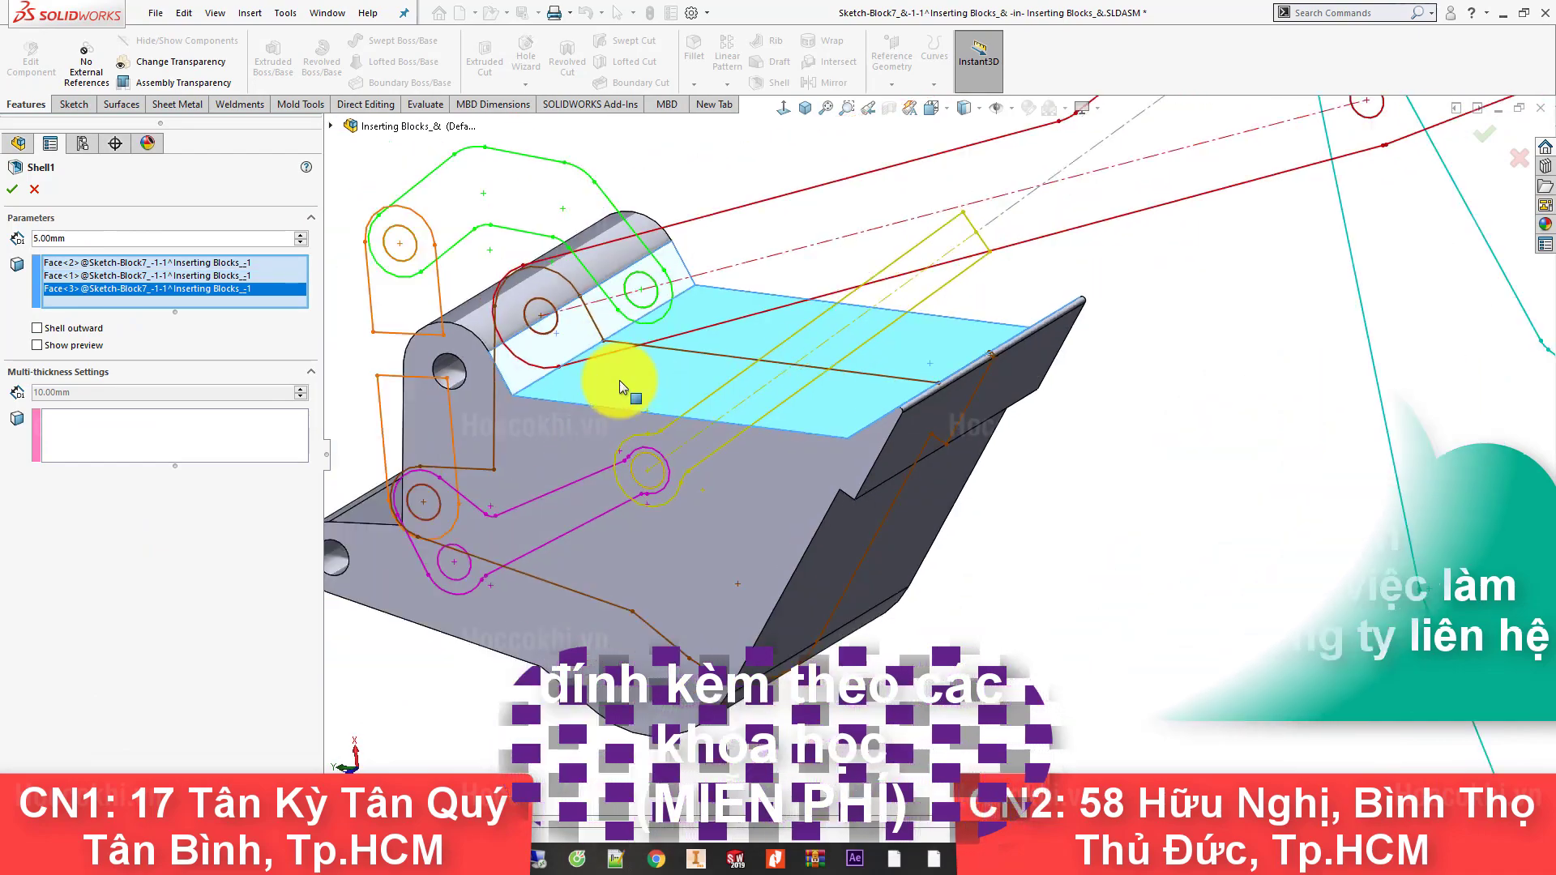
Step: Add the remaining open faces, eight in total, and apply the 5 mm shell
{"action": "scroll", "coordinate": [604, 377], "scroll_direction": "down", "scroll_amount": 3}
{"action": "left_click", "coordinate": [608, 308]}
{"action": "mouse_move", "coordinate": [608, 308]}
{"action": "middle_mouse_down"}
{"action": "mouse_move", "coordinate": [991, 452]}
{"action": "mouse_move", "coordinate": [648, 486]}
{"action": "mouse_move", "coordinate": [583, 538]}
{"action": "middle_mouse_up"}
{"action": "left_click", "coordinate": [649, 486]}
{"action": "left_click", "coordinate": [583, 538]}
{"action": "left_click", "coordinate": [514, 625]}
{"action": "mouse_move", "coordinate": [514, 625]}
{"action": "middle_mouse_down"}
{"action": "mouse_move", "coordinate": [625, 514]}
{"action": "mouse_move", "coordinate": [567, 496]}
{"action": "mouse_move", "coordinate": [1233, 607]}
{"action": "middle_mouse_up"}
{"action": "scroll", "coordinate": [1232, 608], "scroll_direction": "up", "scroll_amount": 5}
{"action": "left_click", "coordinate": [1233, 591]}
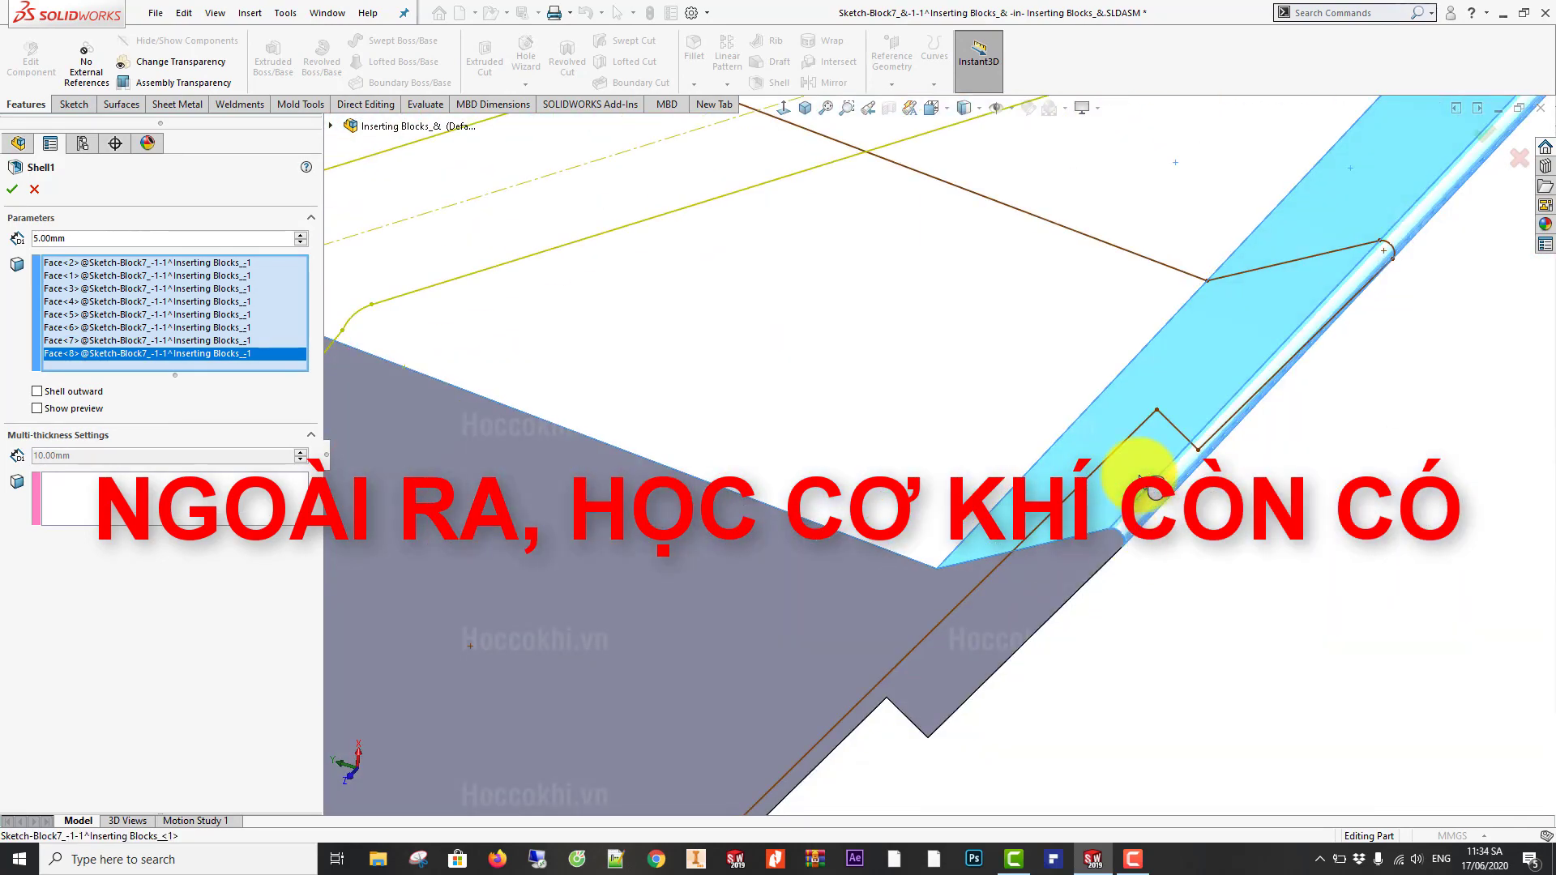
{"action": "scroll", "coordinate": [1145, 469], "scroll_direction": "down", "scroll_amount": 5}
{"action": "left_click", "coordinate": [13, 191]}
{"action": "mouse_move", "coordinate": [833, 445]}
{"action": "middle_mouse_down"}
{"action": "mouse_move", "coordinate": [756, 444]}
{"action": "mouse_move", "coordinate": [844, 351]}
{"action": "mouse_move", "coordinate": [835, 521]}
{"action": "mouse_move", "coordinate": [799, 435]}
{"action": "mouse_move", "coordinate": [810, 567]}
{"action": "mouse_move", "coordinate": [878, 358]}
{"action": "mouse_move", "coordinate": [979, 394]}
{"action": "mouse_move", "coordinate": [833, 410]}
{"action": "mouse_move", "coordinate": [820, 441]}
{"action": "middle_mouse_up"}
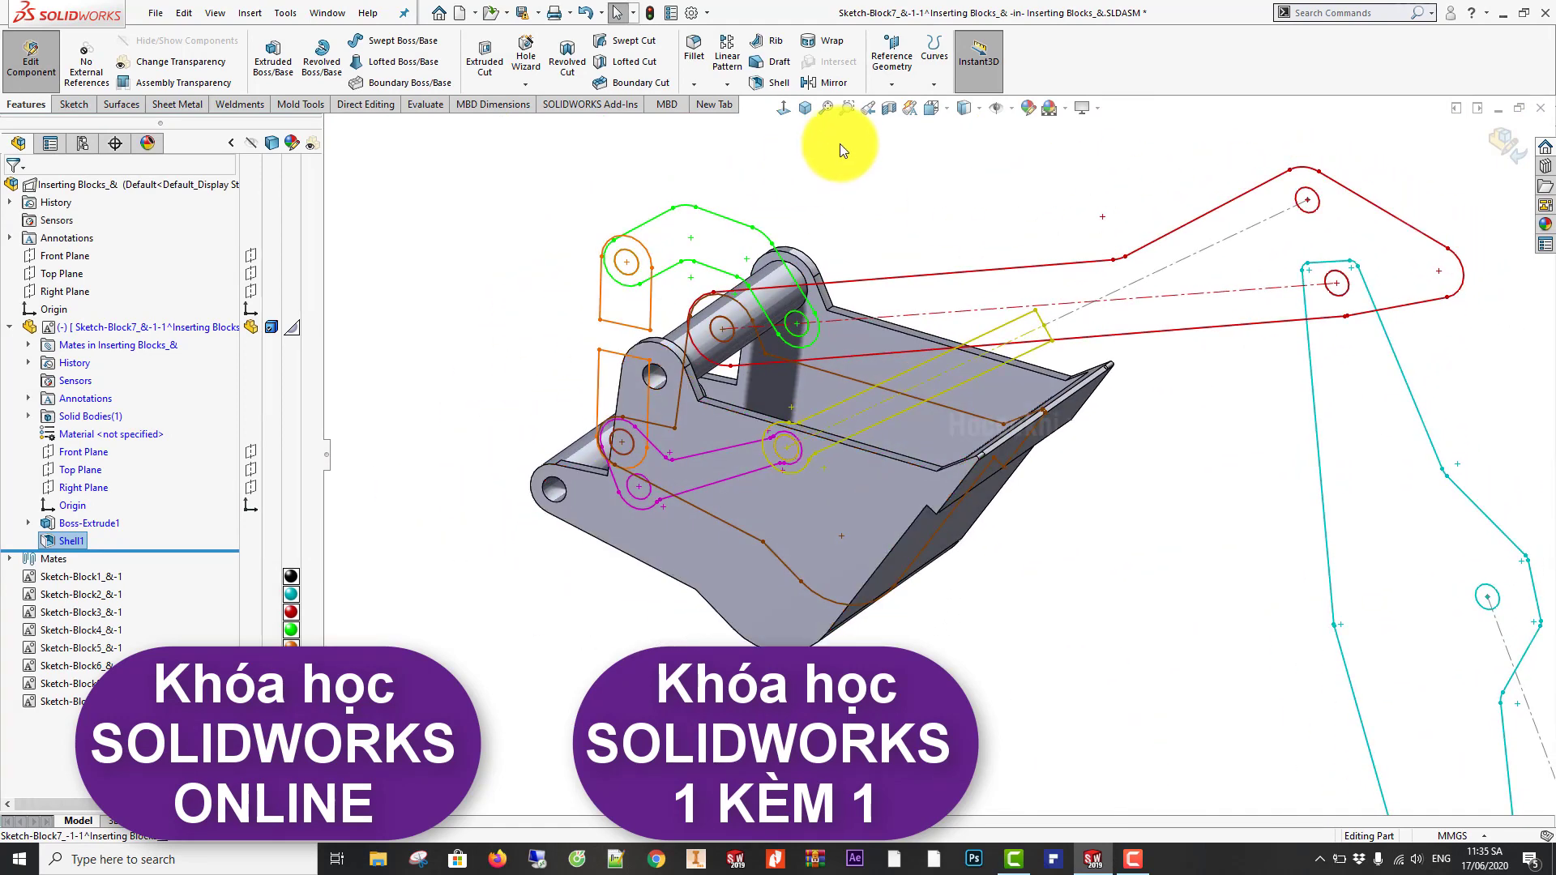
Step: Exit Edit Component and drag the bucket sketch block upward
{"action": "left_click", "coordinate": [1490, 138]}
{"action": "mouse_move", "coordinate": [834, 142]}
{"action": "middle_mouse_down"}
{"action": "mouse_move", "coordinate": [970, 350]}
{"action": "mouse_move", "coordinate": [1079, 297]}
{"action": "mouse_move", "coordinate": [1042, 270]}
{"action": "mouse_move", "coordinate": [889, 416]}
{"action": "mouse_move", "coordinate": [914, 521]}
{"action": "mouse_move", "coordinate": [653, 347]}
{"action": "middle_mouse_up"}
{"action": "left_click", "coordinate": [606, 415]}
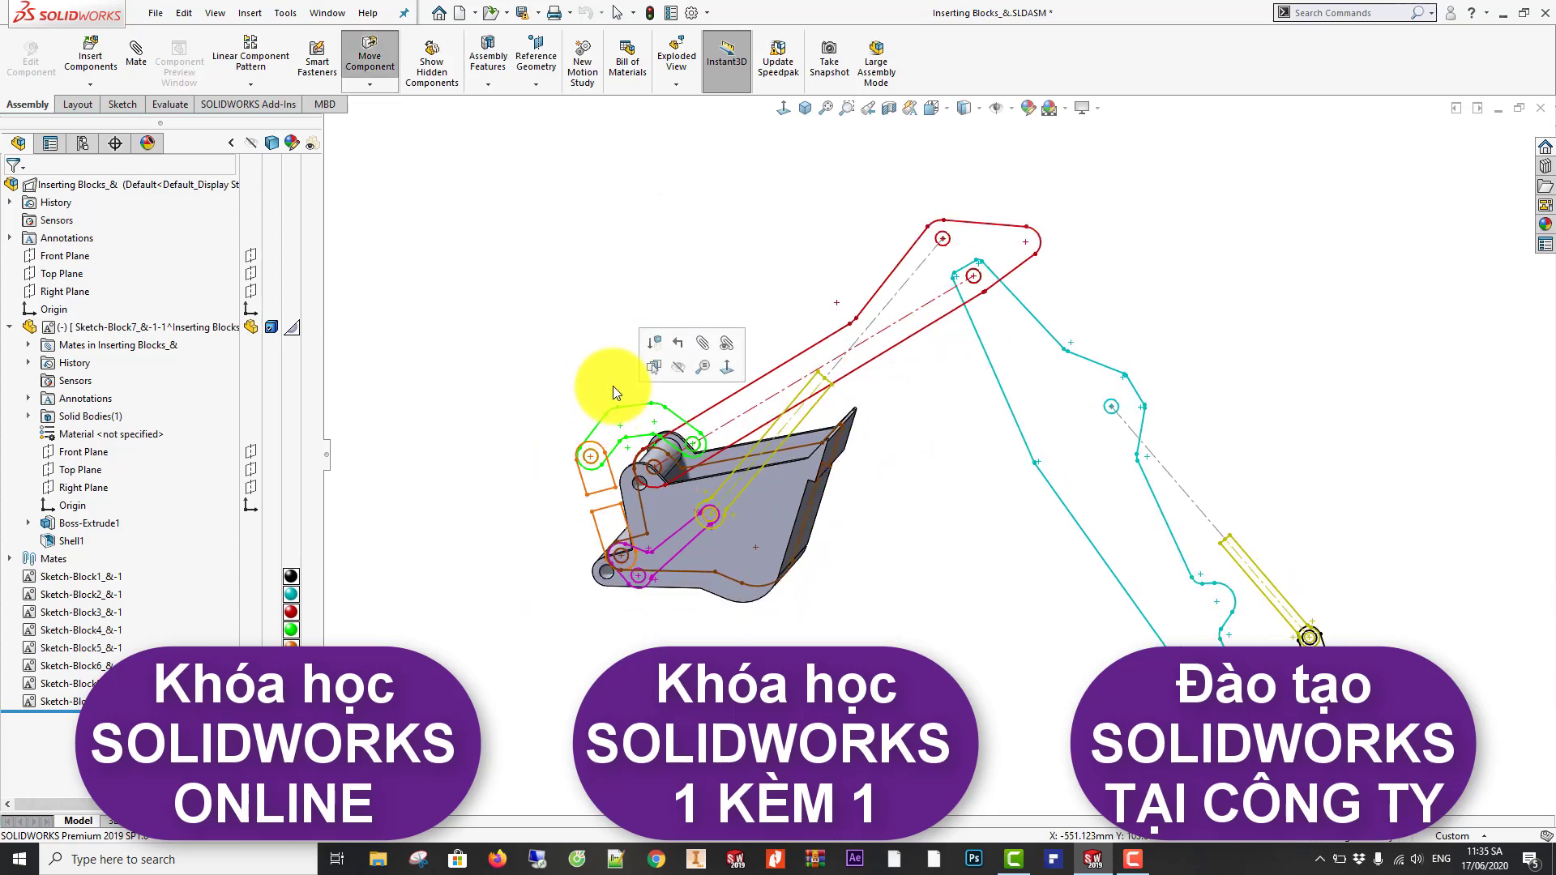
{"action": "mouse_move", "coordinate": [627, 394]}
{"action": "left_mouse_down"}
{"action": "mouse_move", "coordinate": [654, 329]}
{"action": "mouse_move", "coordinate": [621, 323]}
{"action": "mouse_move", "coordinate": [569, 355]}
{"action": "mouse_move", "coordinate": [567, 406]}
{"action": "mouse_move", "coordinate": [571, 329]}
{"action": "mouse_move", "coordinate": [576, 381]}
{"action": "mouse_move", "coordinate": [644, 497]}
{"action": "mouse_move", "coordinate": [644, 469]}
{"action": "mouse_move", "coordinate": [669, 501]}
{"action": "mouse_move", "coordinate": [543, 386]}
{"action": "left_mouse_up"}
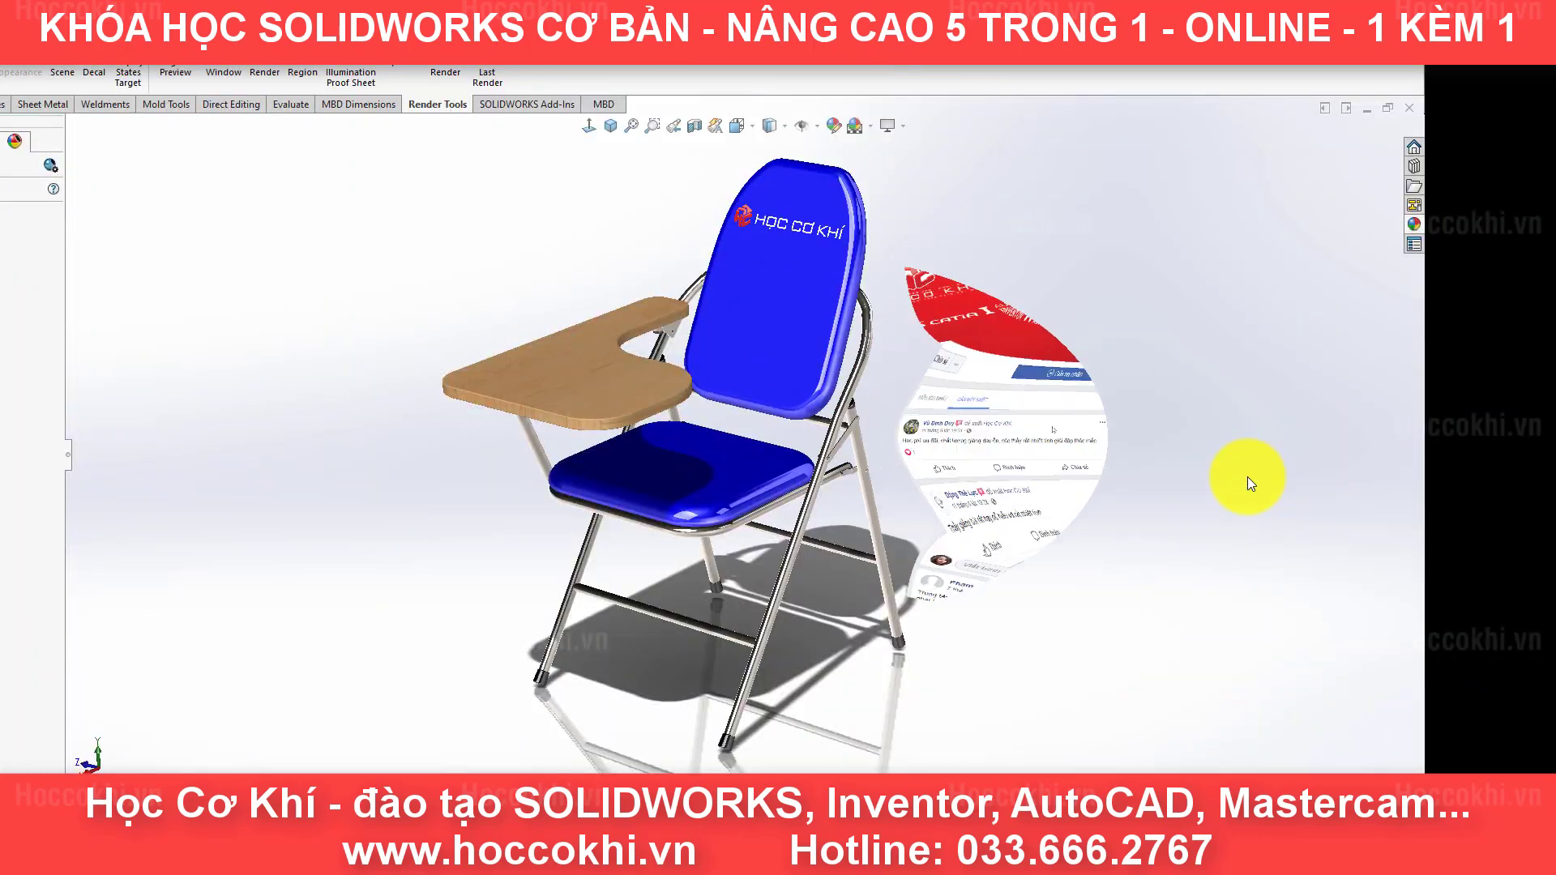
Step: Orbit and zoom around the blue folding chair, then Isolate its frame
{"action": "mouse_move", "coordinate": [392, 431]}
{"action": "middle_mouse_down"}
{"action": "mouse_move", "coordinate": [427, 421]}
{"action": "mouse_move", "coordinate": [362, 389]}
{"action": "mouse_move", "coordinate": [219, 403]}
{"action": "mouse_move", "coordinate": [118, 445]}
{"action": "middle_mouse_up"}
{"action": "mouse_move", "coordinate": [847, 401]}
{"action": "middle_mouse_down"}
{"action": "mouse_move", "coordinate": [792, 392]}
{"action": "mouse_move", "coordinate": [571, 425]}
{"action": "mouse_move", "coordinate": [649, 475]}
{"action": "mouse_move", "coordinate": [632, 444]}
{"action": "mouse_move", "coordinate": [515, 389]}
{"action": "mouse_move", "coordinate": [365, 410]}
{"action": "mouse_move", "coordinate": [329, 476]}
{"action": "mouse_move", "coordinate": [267, 364]}
{"action": "mouse_move", "coordinate": [386, 448]}
{"action": "middle_mouse_up"}
{"action": "scroll", "coordinate": [630, 397], "scroll_direction": "down", "scroll_amount": 3}
{"action": "scroll", "coordinate": [607, 379], "scroll_direction": "down", "scroll_amount": 3}
{"action": "scroll", "coordinate": [607, 379], "scroll_direction": "up", "scroll_amount": 3}
{"action": "right_click", "coordinate": [523, 483]}
{"action": "left_click", "coordinate": [546, 493]}
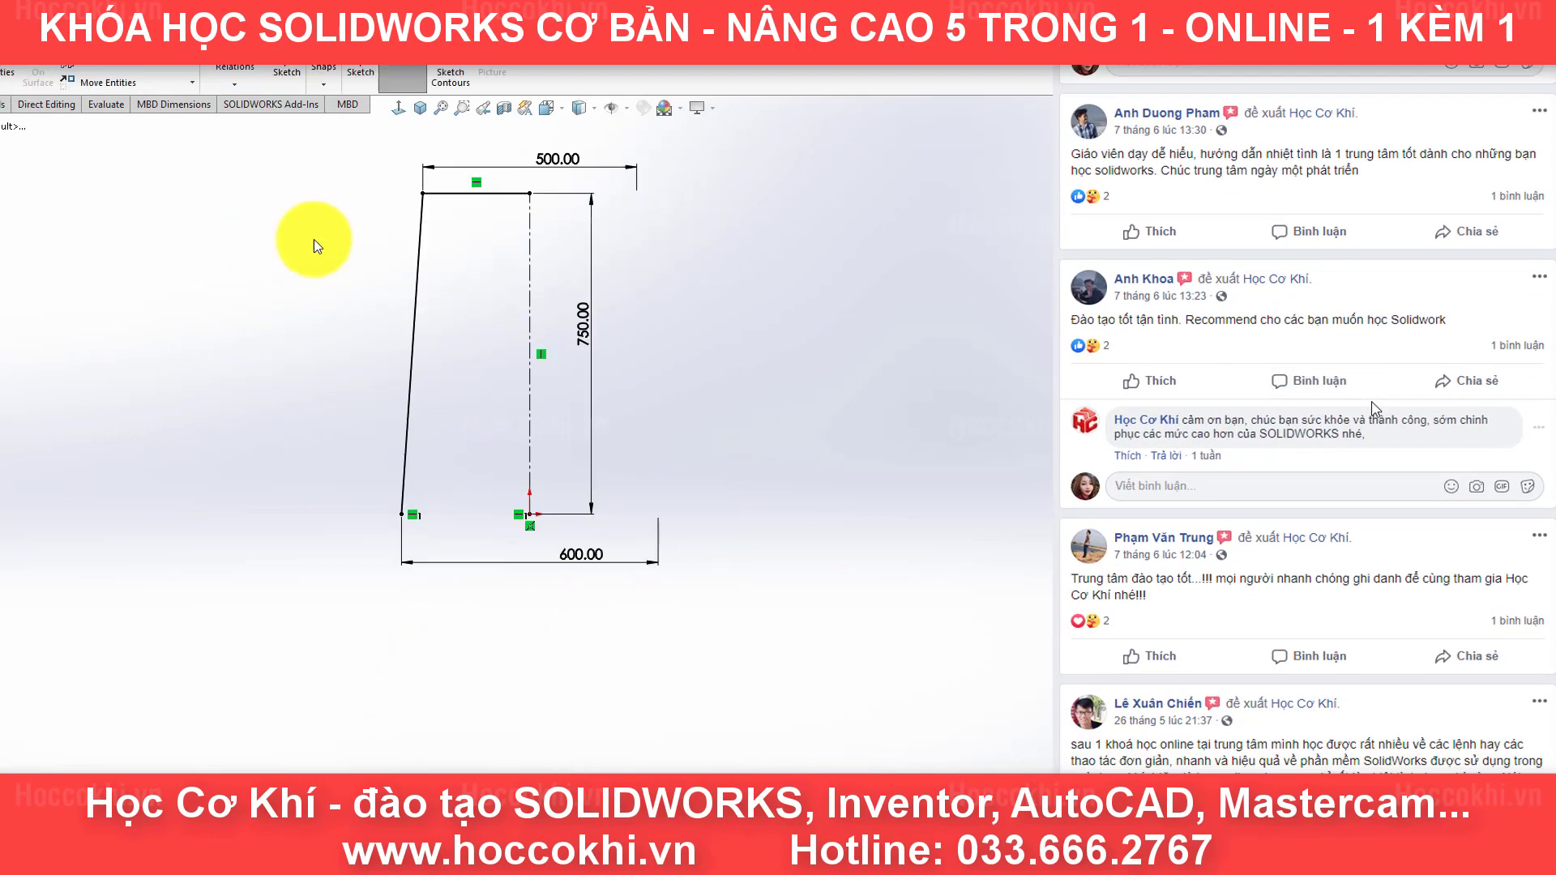
Step: Fillet the top-left path corner at R100, set the vertical dimension to 250, and sweep the tube
{"action": "left_click", "coordinate": [422, 193]}
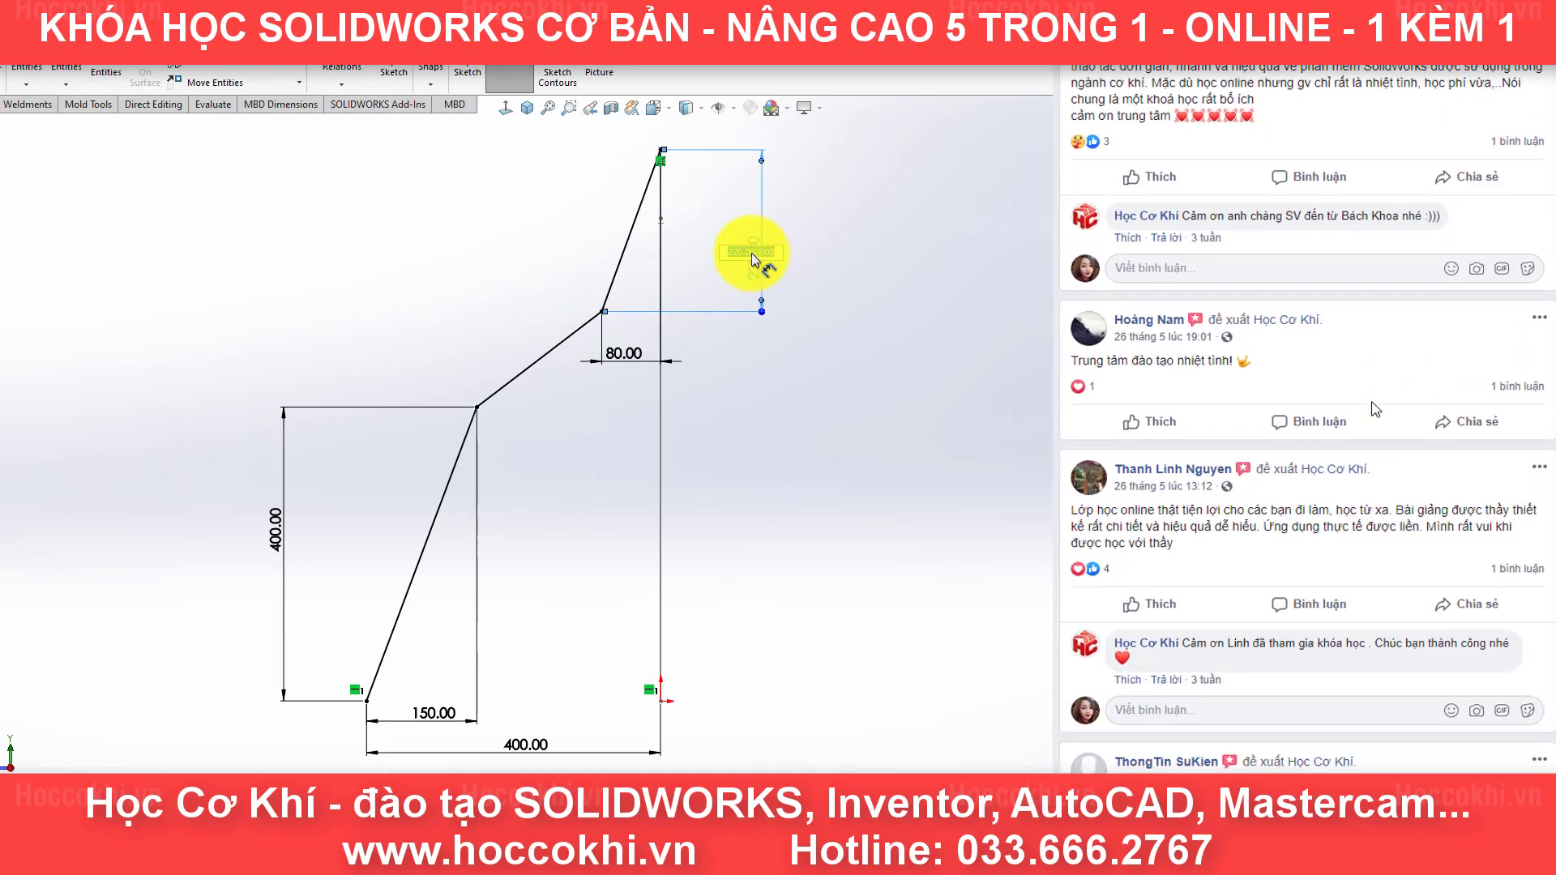
{"action": "type", "text": "250"}
{"action": "key", "text": "Return"}
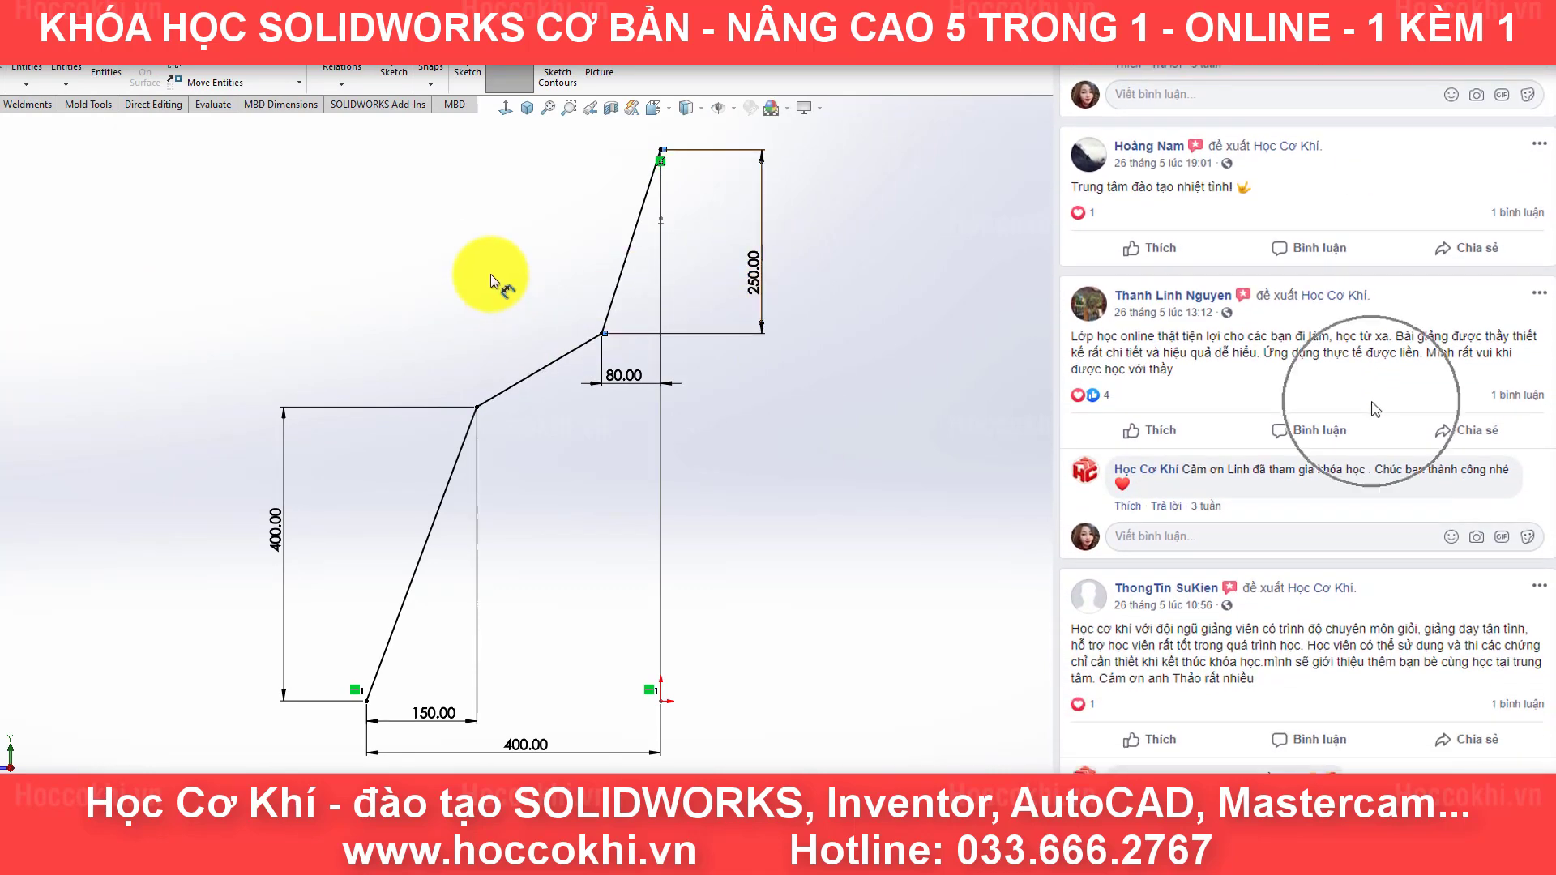
{"action": "left_click", "coordinate": [491, 276]}
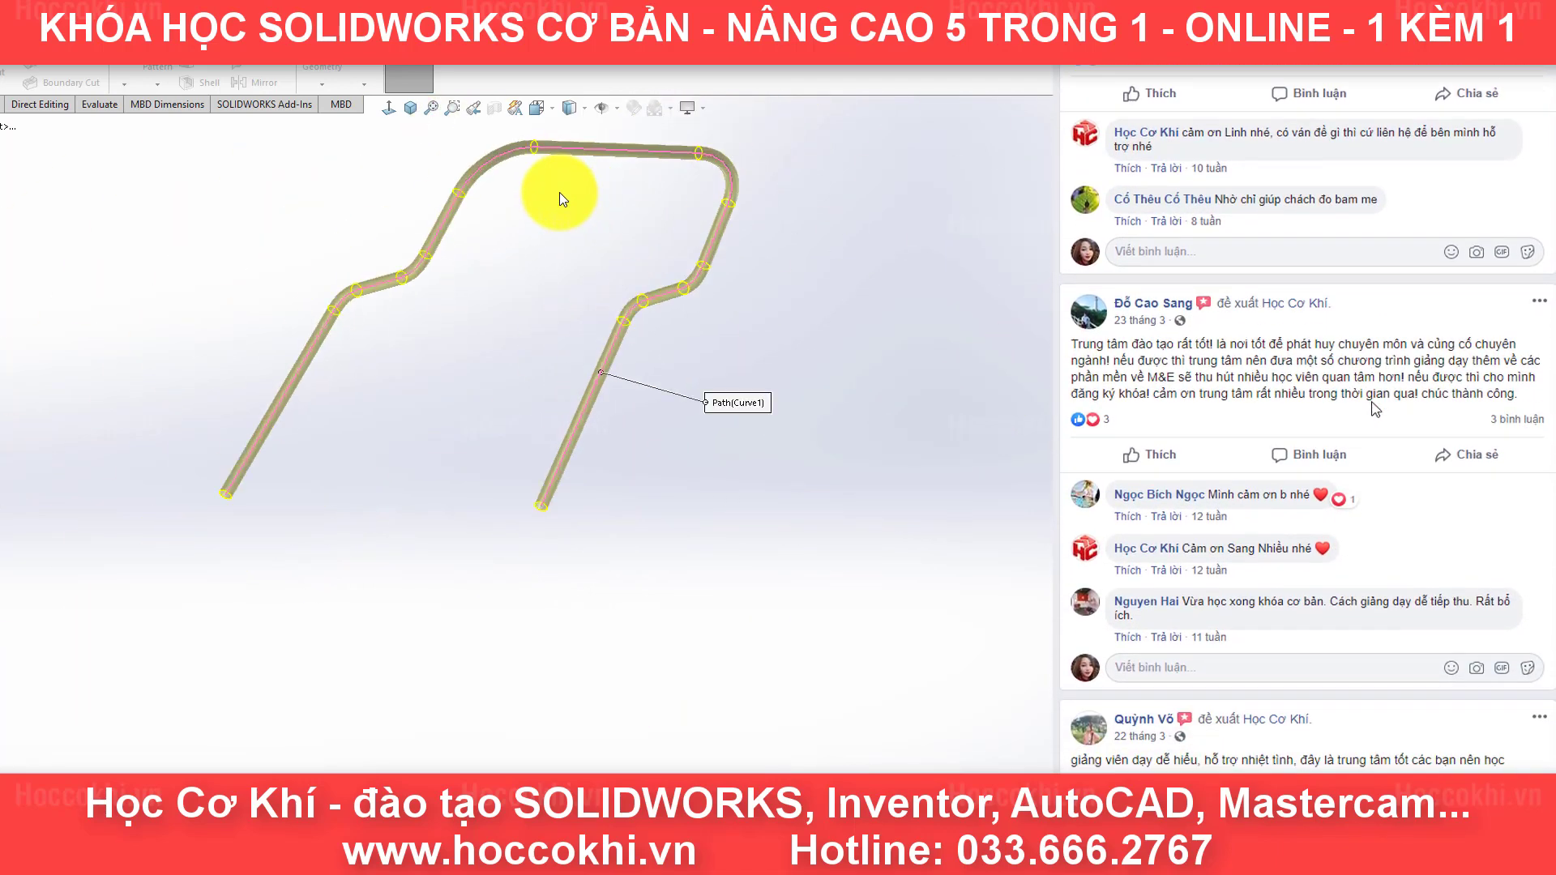
{"action": "middle_click_drag", "start_coordinate": [563, 268], "coordinate": [718, 447]}
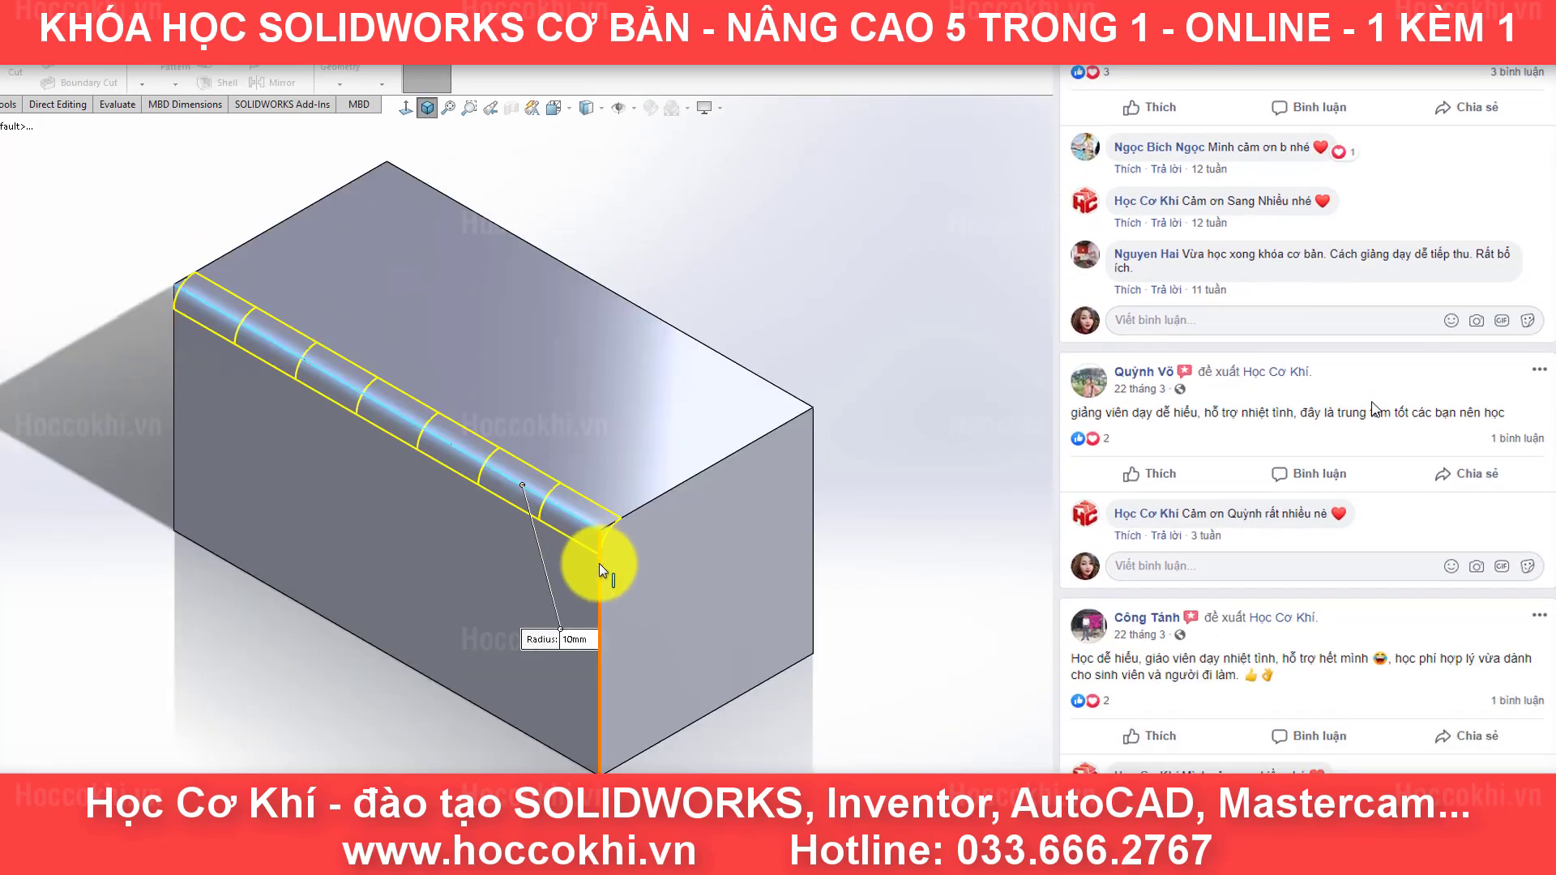
Step: Finish the block's corner setback fillet with setbacks of 30, 50 and 70mm
{"action": "left_click", "coordinate": [600, 563]}
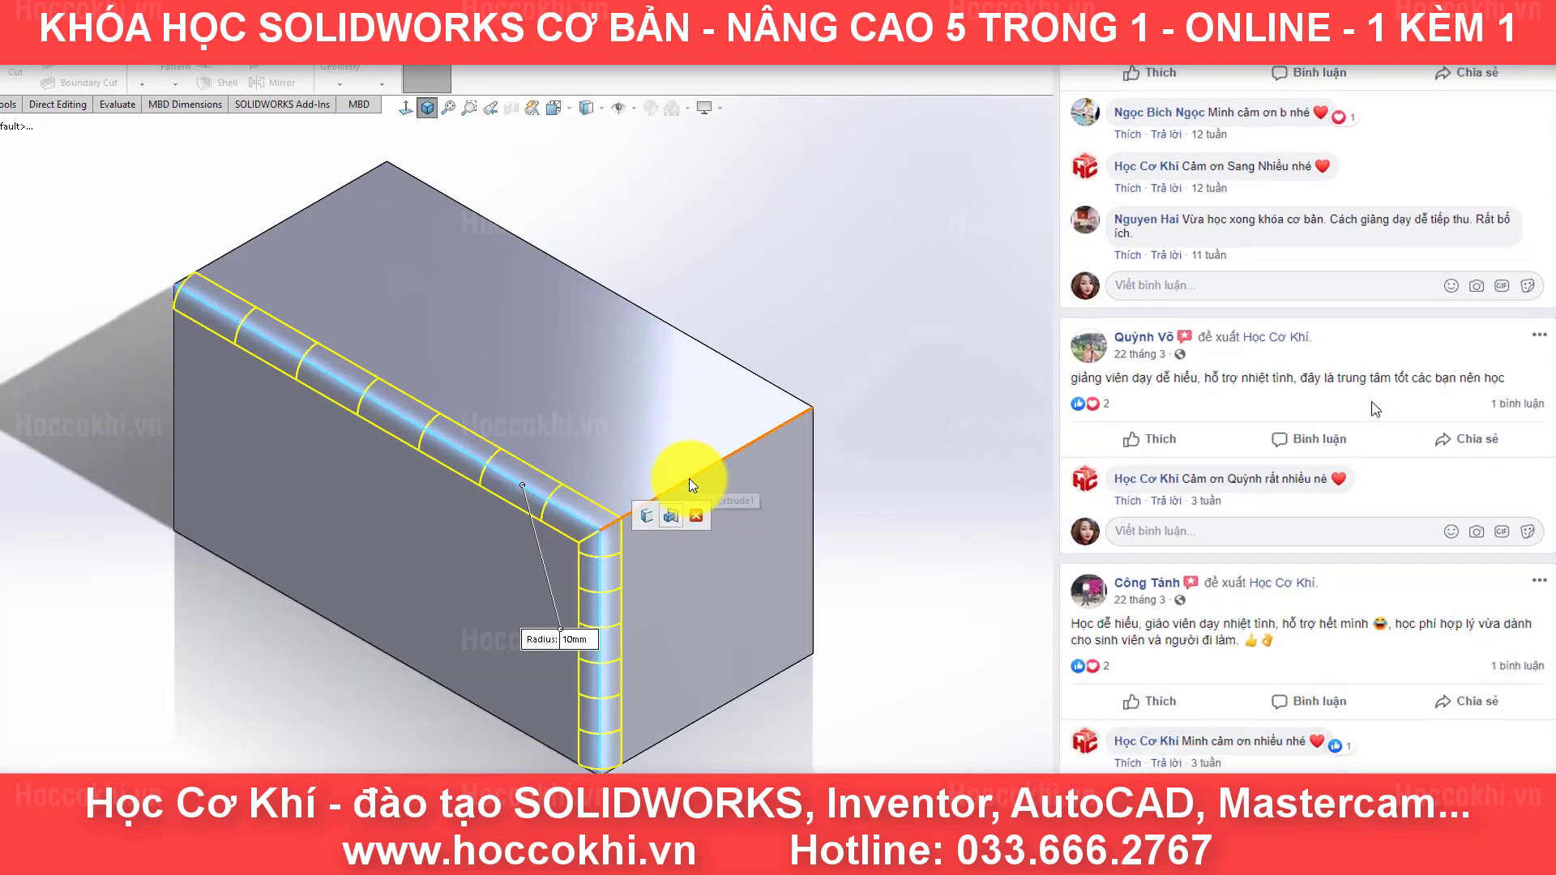
{"action": "left_click", "coordinate": [689, 478]}
{"action": "left_click", "coordinate": [620, 532]}
{"action": "left_click", "coordinate": [581, 412]}
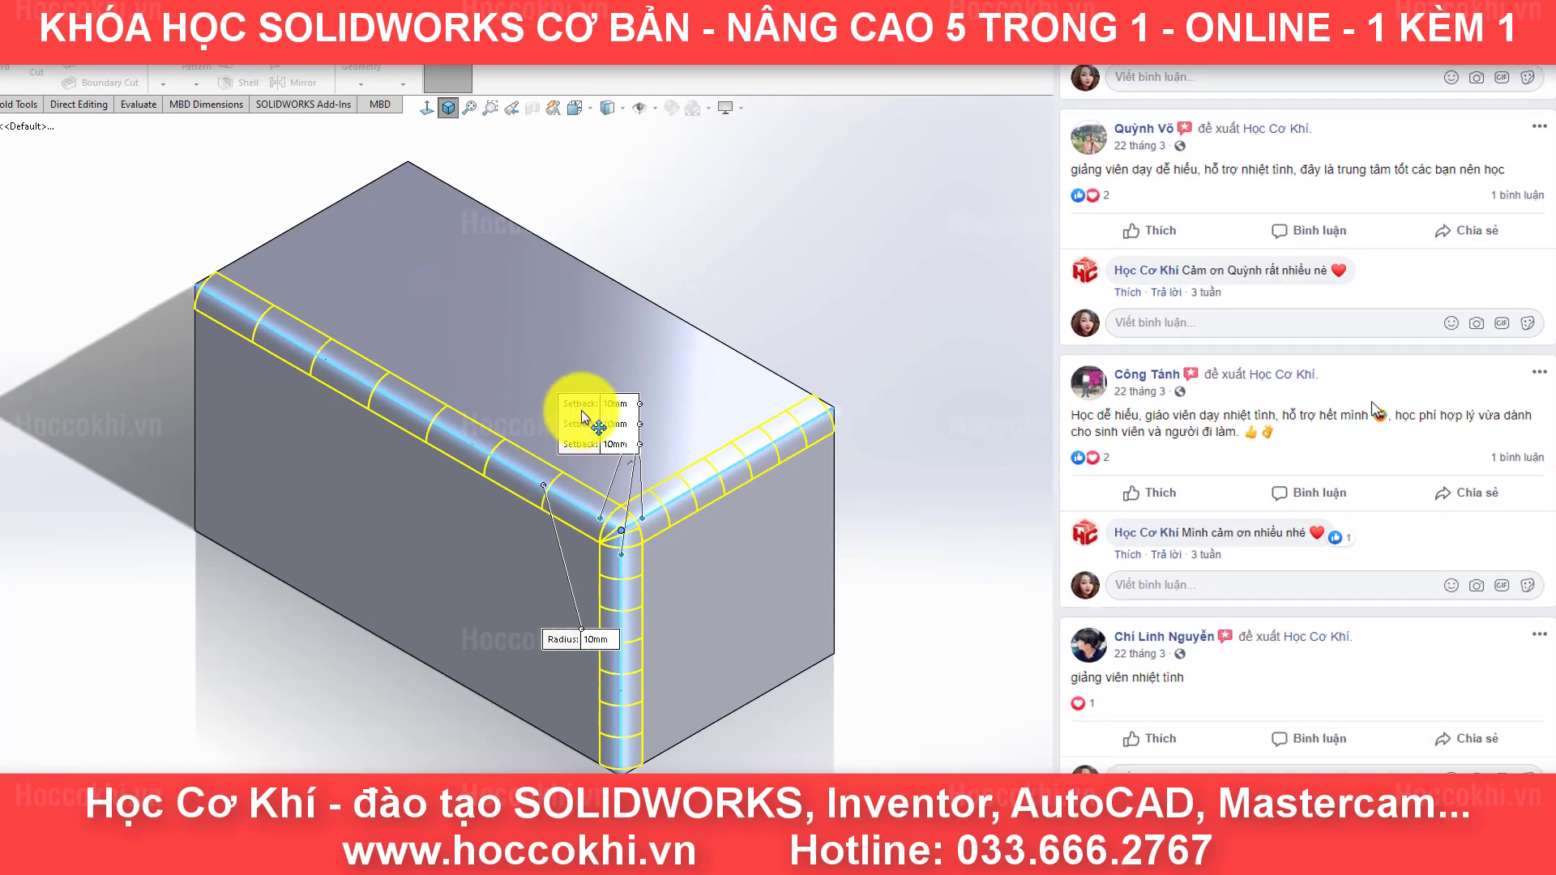
{"action": "type", "text": "30"}
{"action": "key", "text": "Return"}
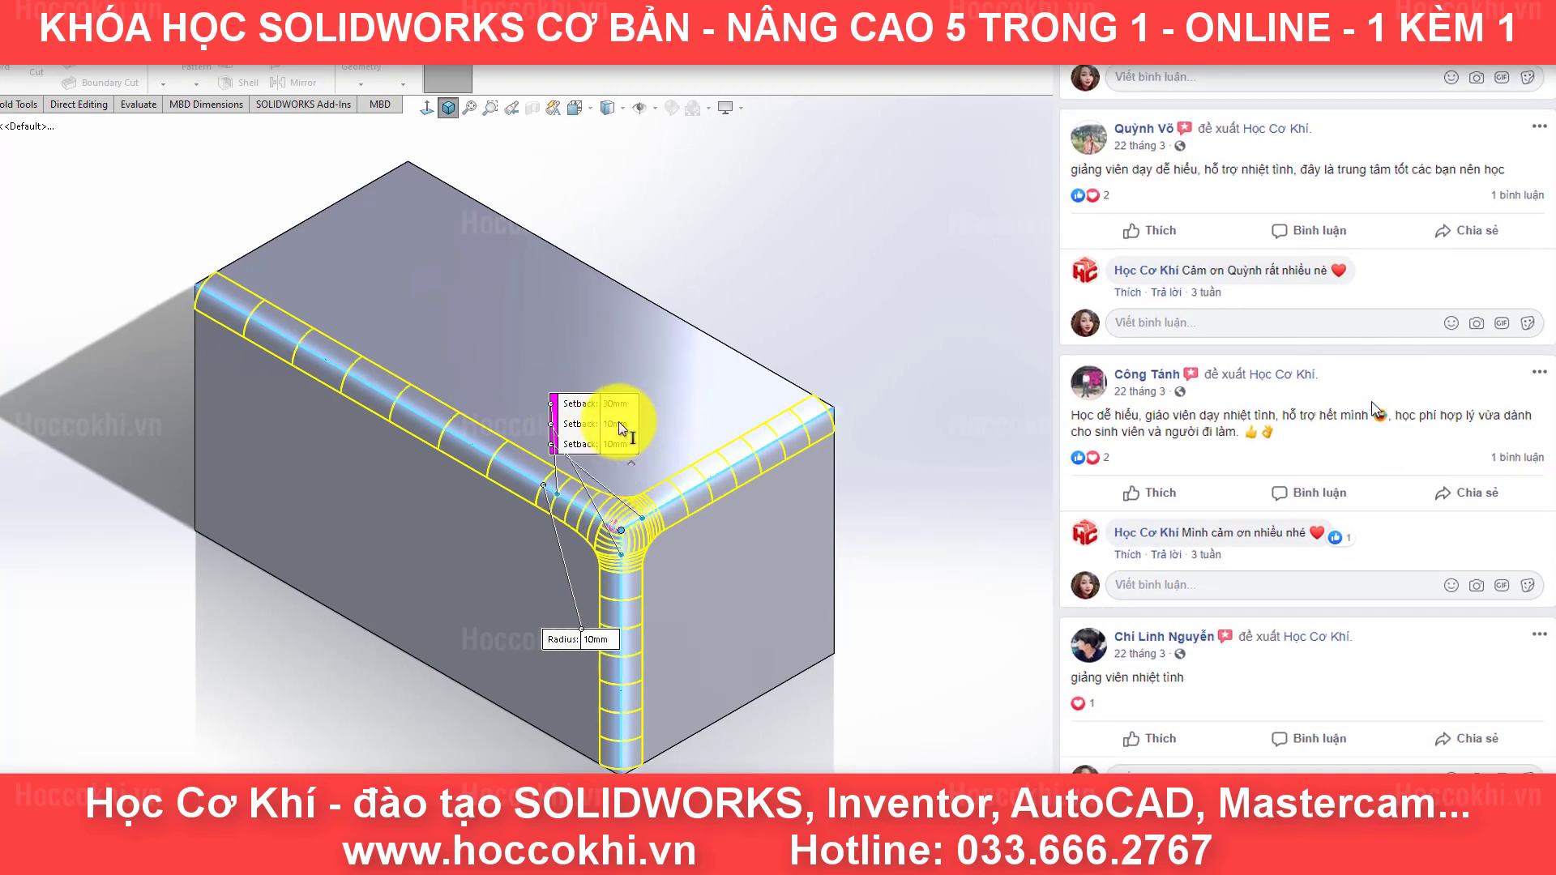
{"action": "type", "text": "50"}
{"action": "key", "text": "Return"}
{"action": "left_click", "coordinate": [615, 445]}
{"action": "type", "text": "70"}
{"action": "key", "text": "Return"}
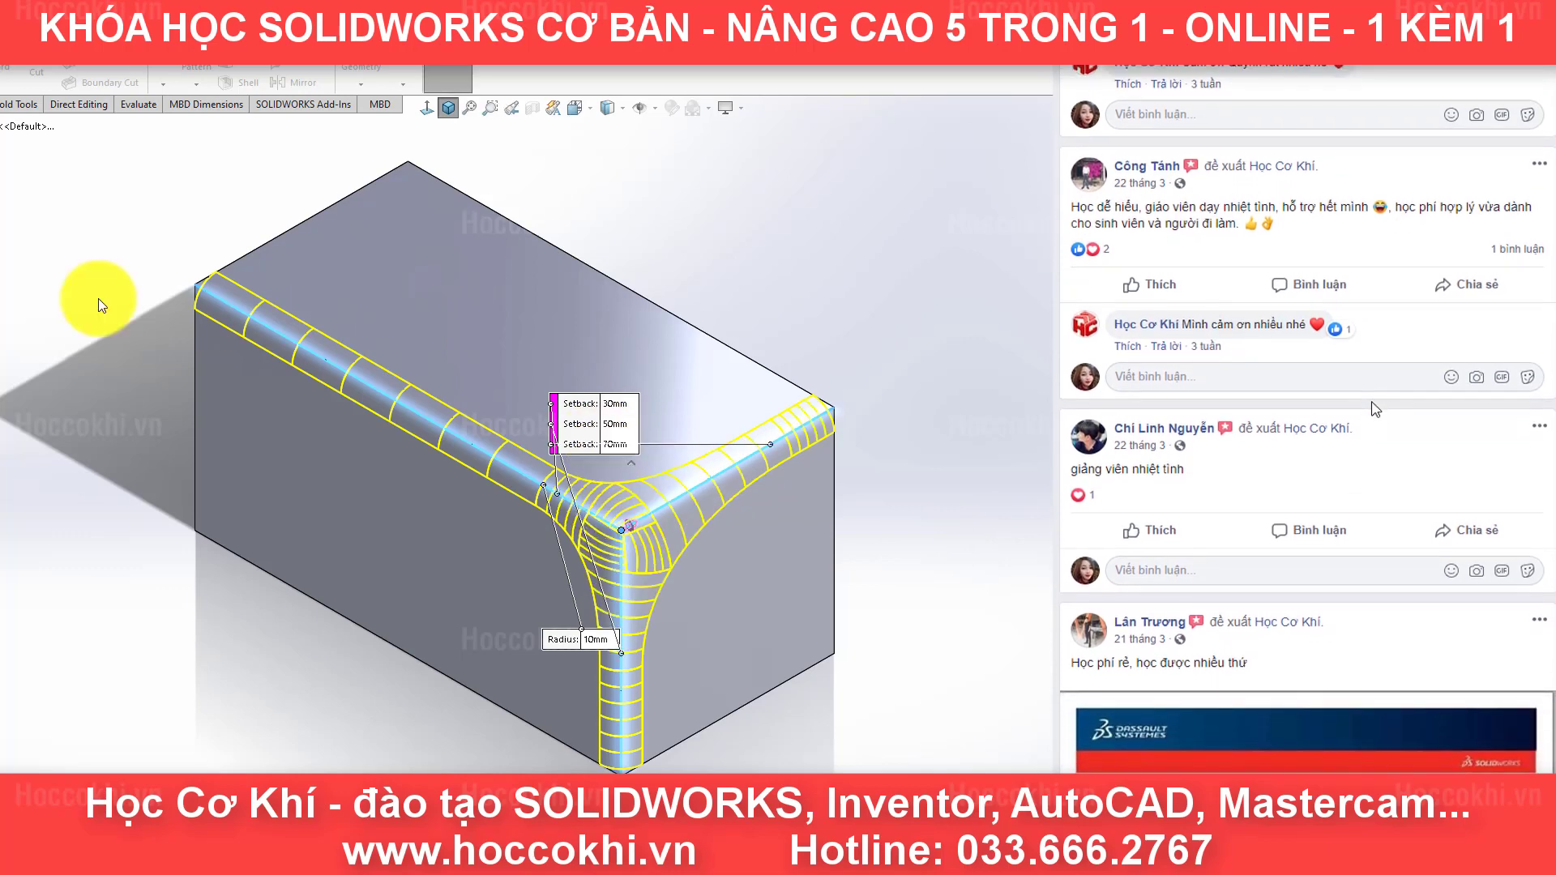
{"action": "key", "text": "Return"}
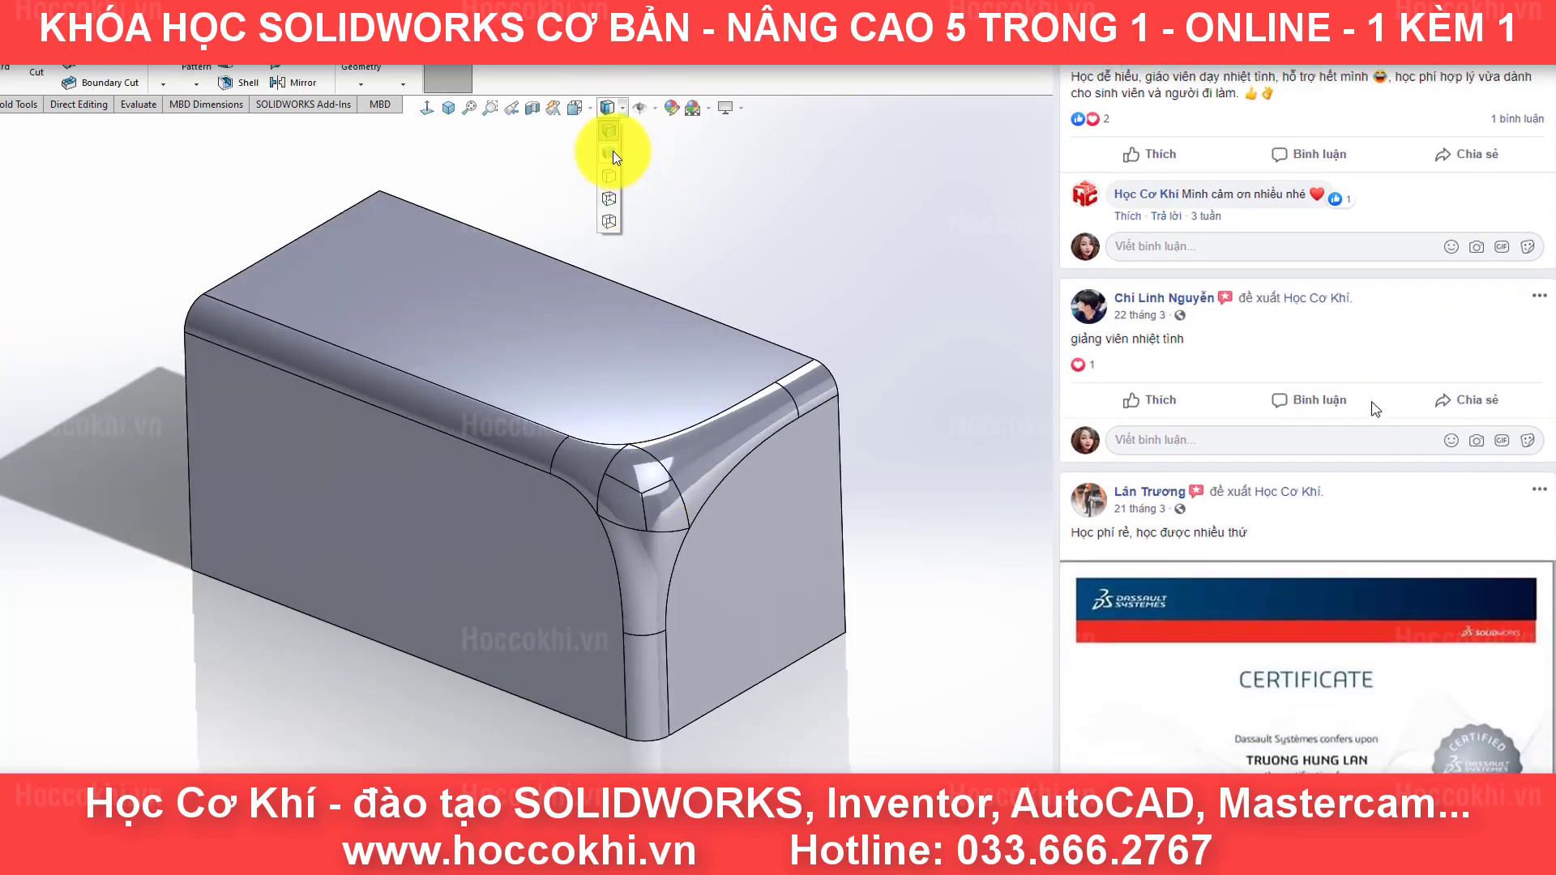
{"action": "left_click", "coordinate": [612, 150]}
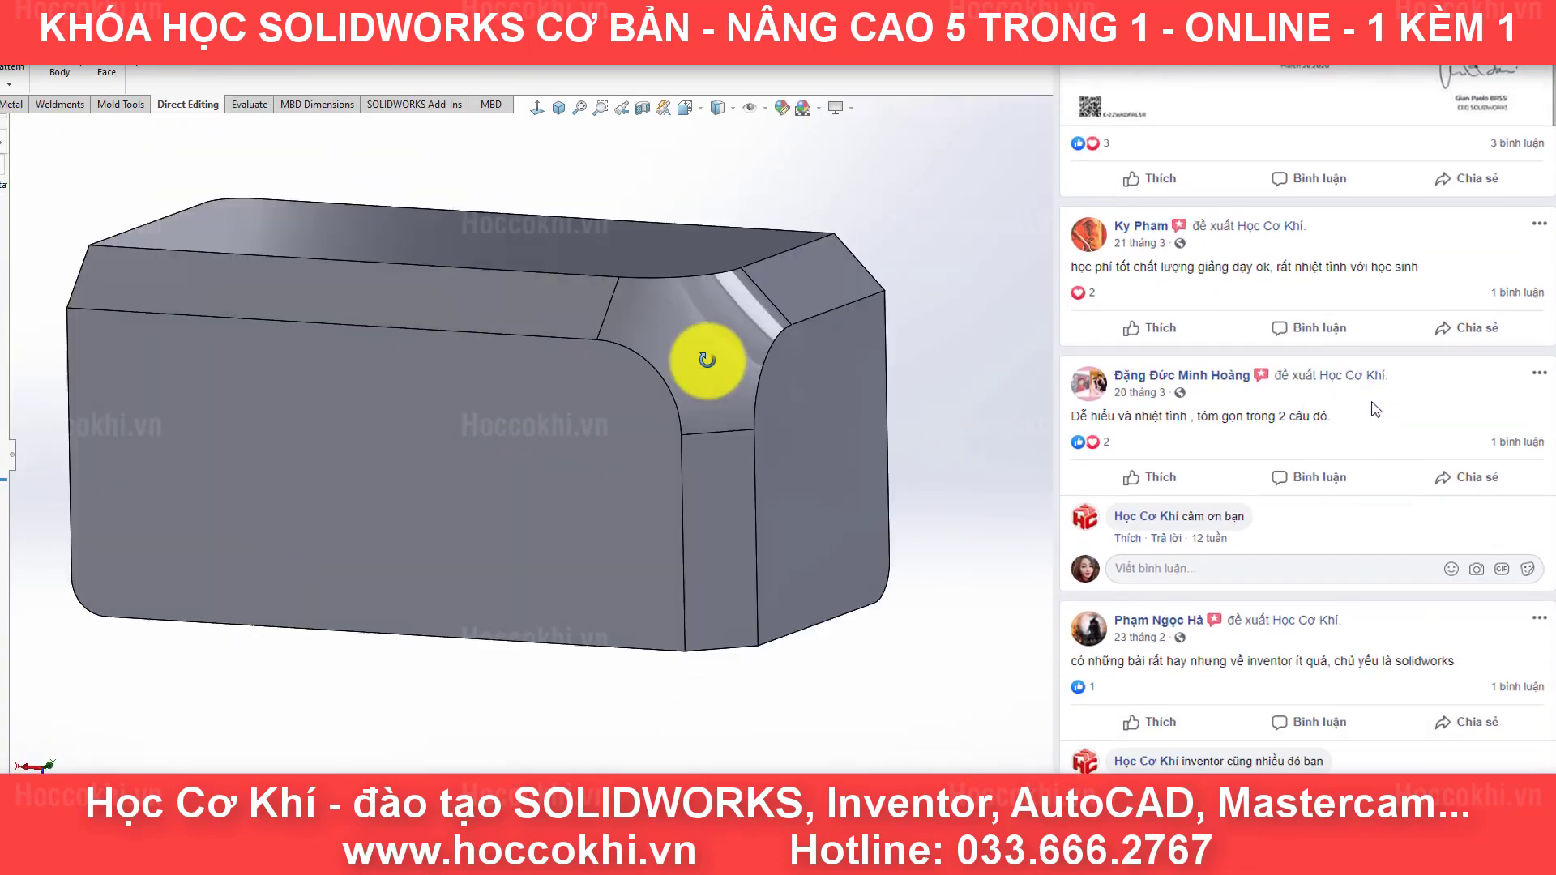
Step: Fillet two edge chains on the second block
{"action": "mouse_move", "coordinate": [709, 354]}
{"action": "middle_mouse_down"}
{"action": "mouse_move", "coordinate": [677, 486]}
{"action": "mouse_move", "coordinate": [793, 509]}
{"action": "mouse_move", "coordinate": [555, 546]}
{"action": "mouse_move", "coordinate": [780, 265]}
{"action": "middle_mouse_up"}
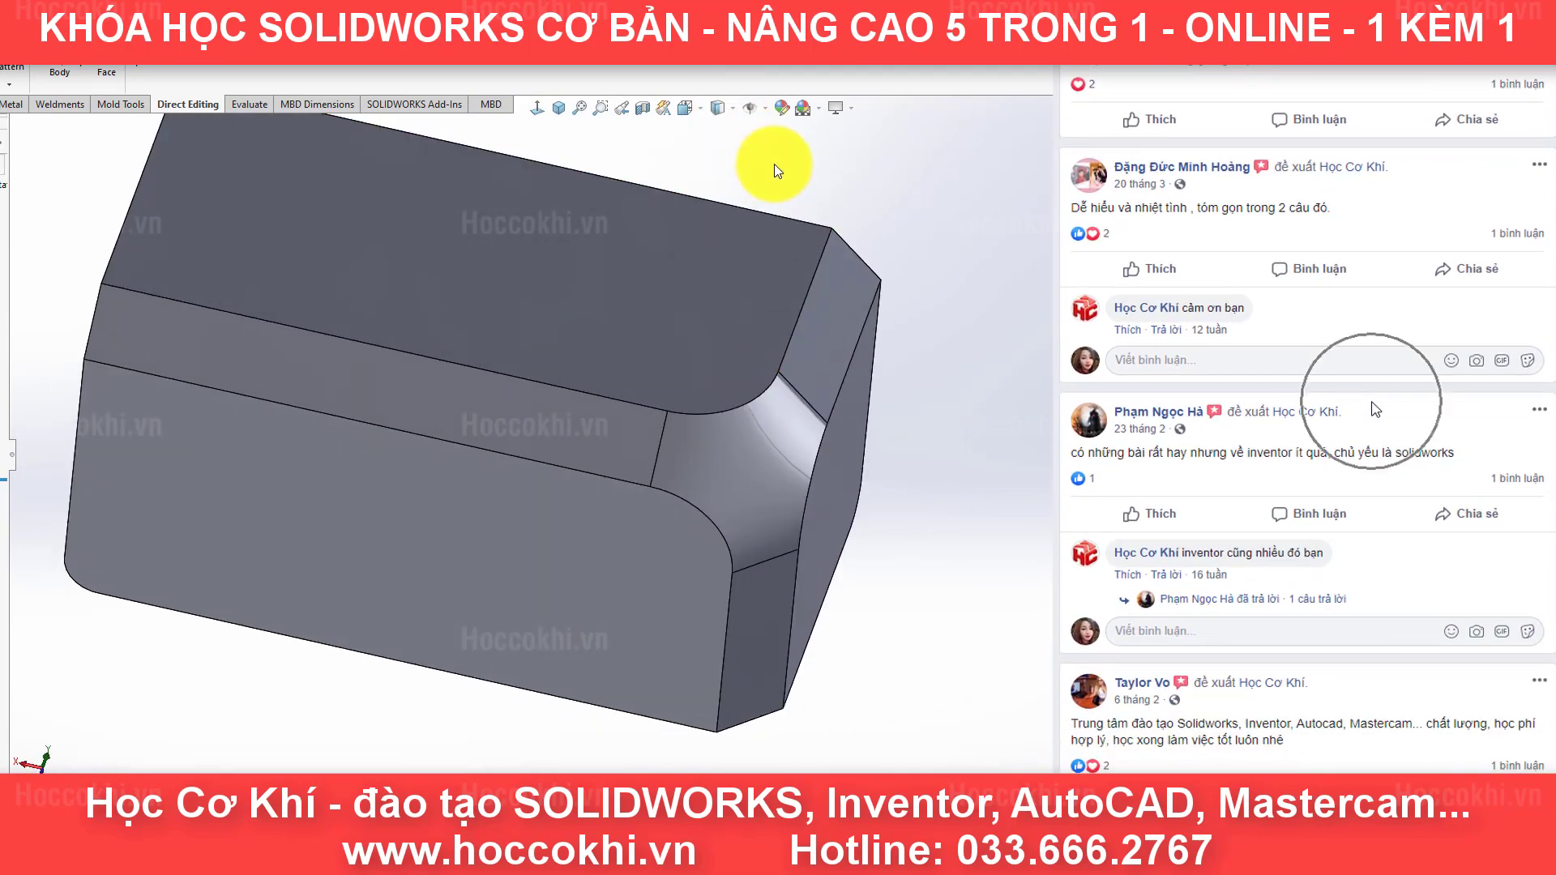
{"action": "left_click", "coordinate": [17, 95]}
{"action": "left_click", "coordinate": [800, 308]}
{"action": "left_click", "coordinate": [849, 376]}
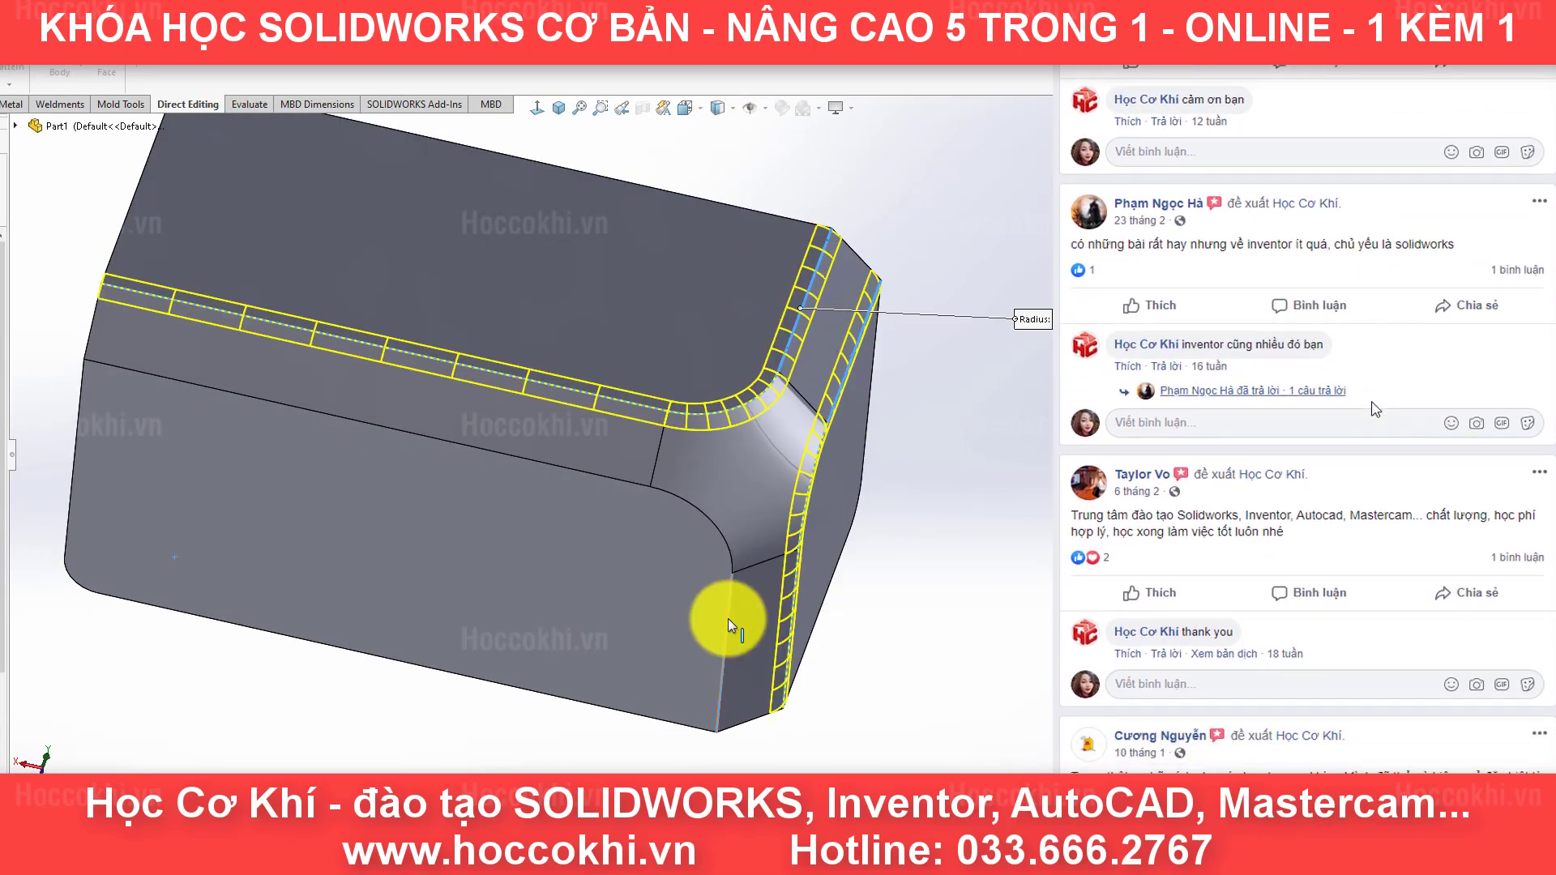
{"action": "key", "text": "Return"}
{"action": "mouse_move", "coordinate": [713, 154]}
{"action": "middle_mouse_down"}
{"action": "mouse_move", "coordinate": [656, 443]}
{"action": "mouse_move", "coordinate": [868, 462]}
{"action": "mouse_move", "coordinate": [698, 513]}
{"action": "mouse_move", "coordinate": [705, 243]}
{"action": "mouse_move", "coordinate": [756, 473]}
{"action": "middle_mouse_up"}
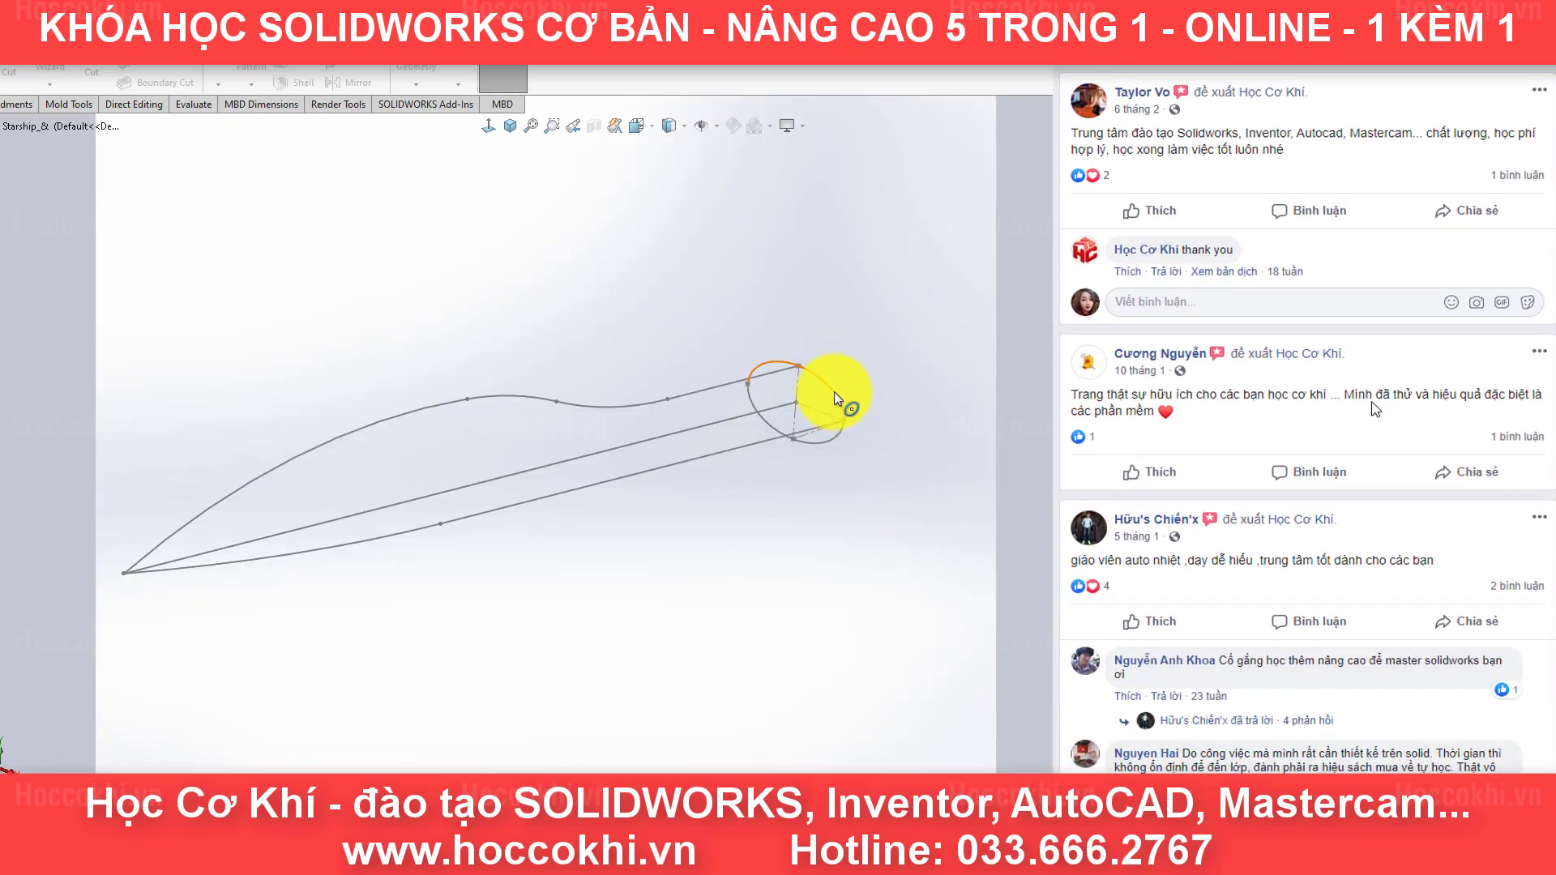
{"action": "left_click", "coordinate": [834, 391]}
Step: Build the swept wing from its profile, path and guide curve
{"action": "left_click", "coordinate": [790, 417]}
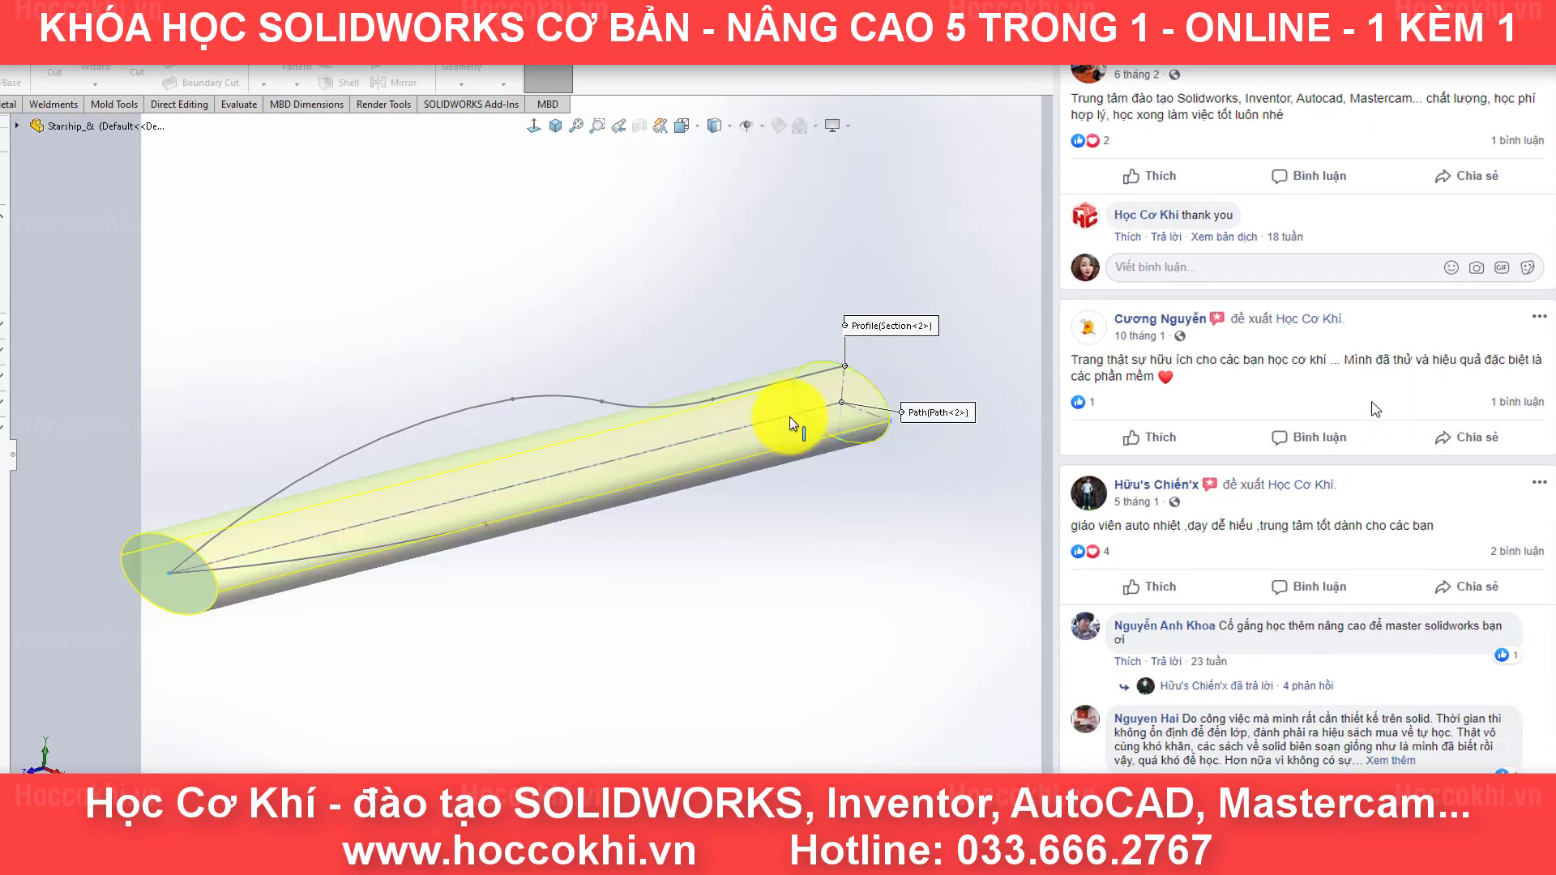
{"action": "left_click", "coordinate": [718, 398]}
{"action": "middle_click_drag", "start_coordinate": [730, 392], "coordinate": [474, 576]}
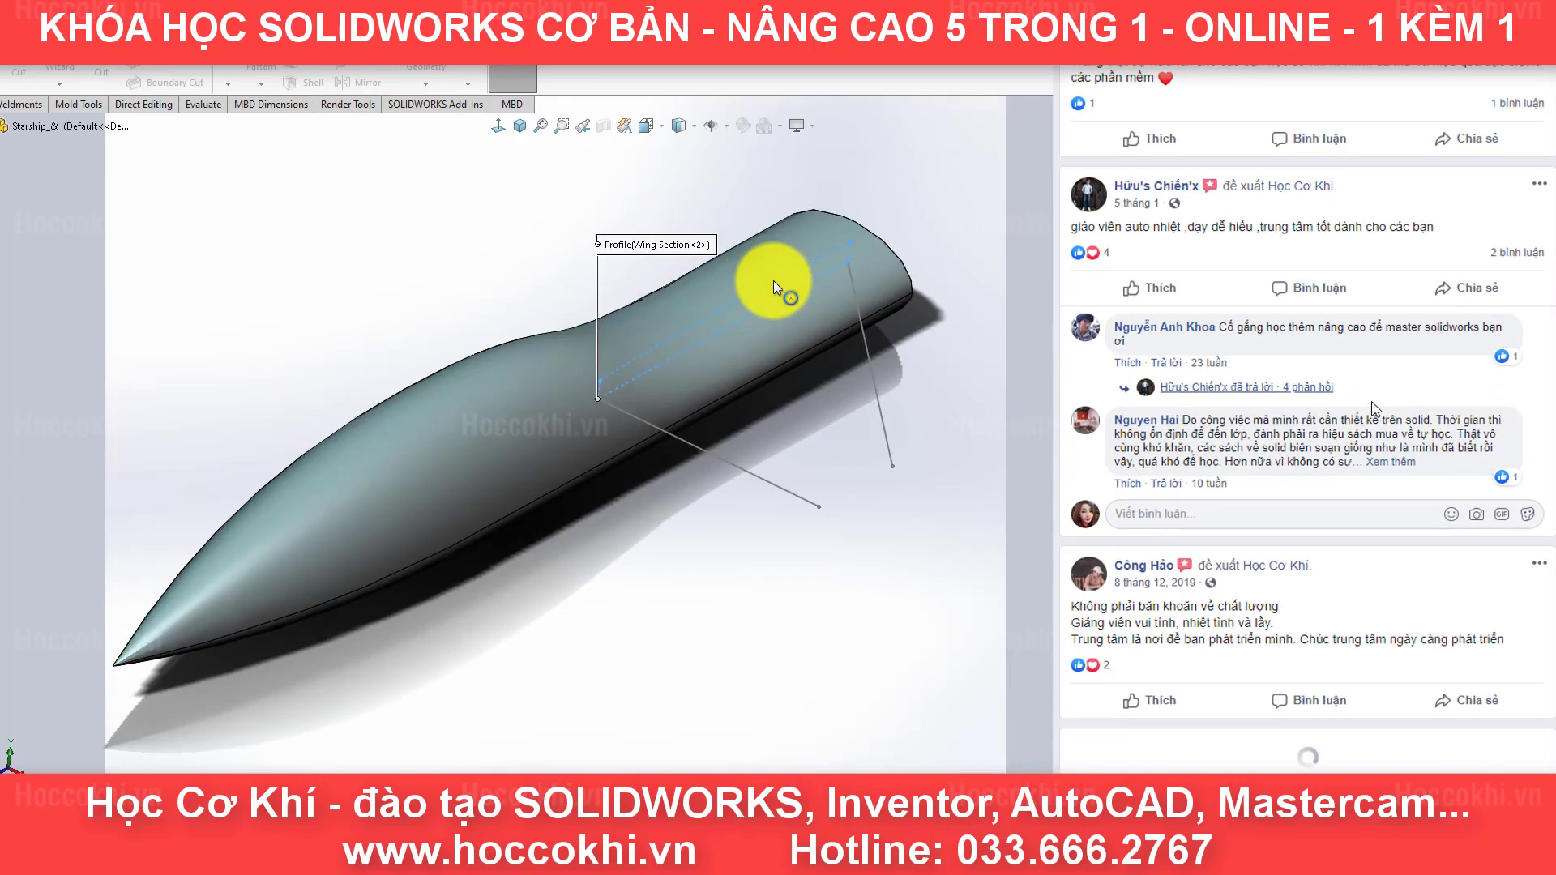
{"action": "left_click", "coordinate": [644, 421]}
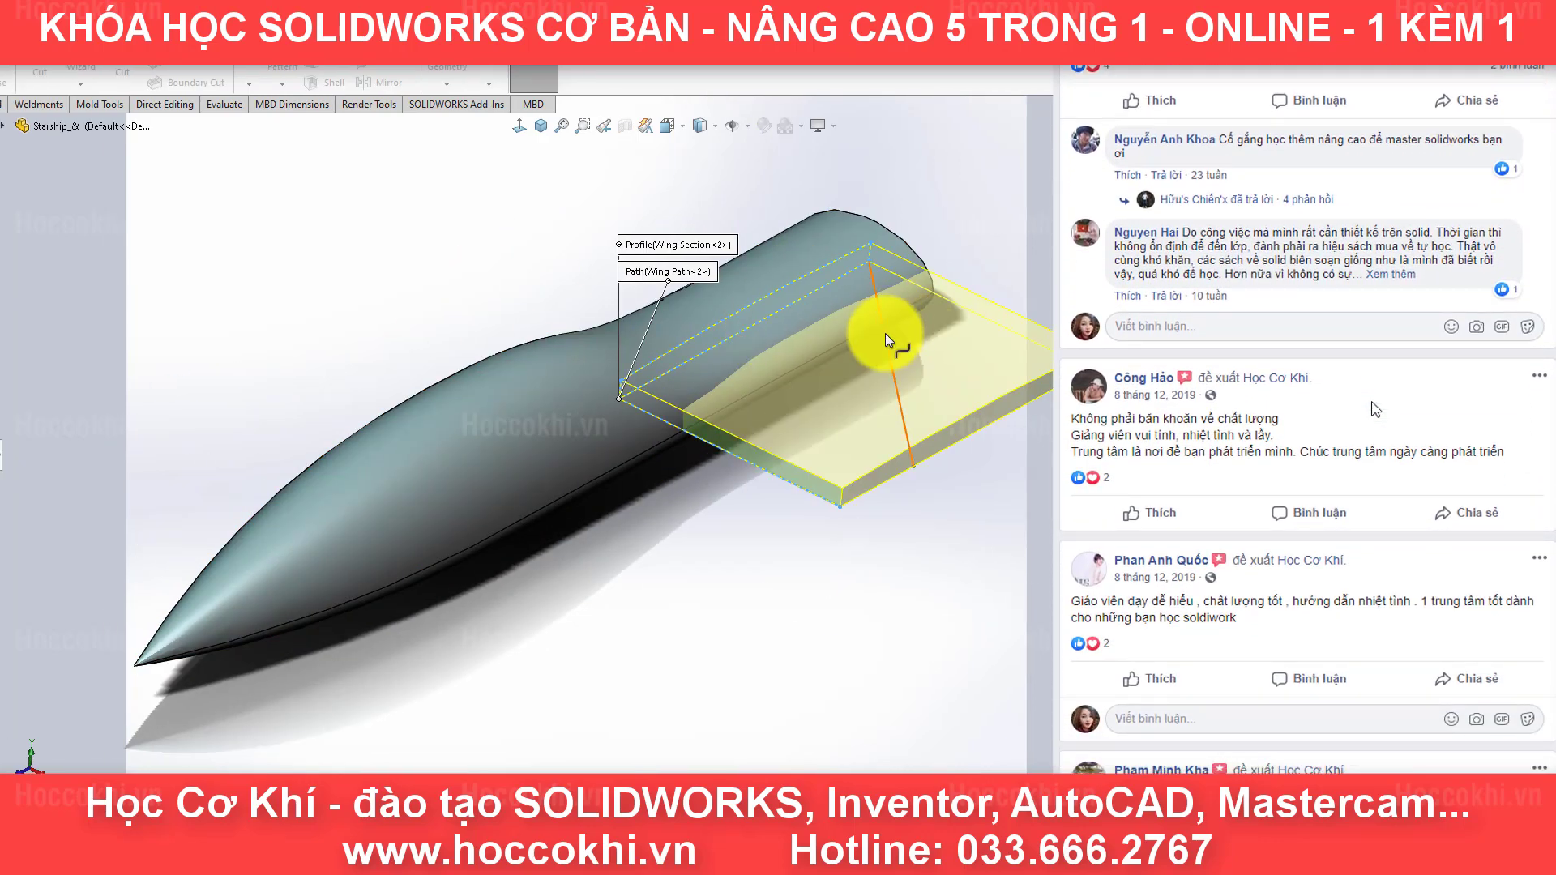
{"action": "key", "text": "Return"}
{"action": "mouse_move", "coordinate": [1042, 410]}
{"action": "middle_mouse_down"}
{"action": "mouse_move", "coordinate": [750, 305]}
{"action": "mouse_move", "coordinate": [778, 405]}
{"action": "middle_mouse_up"}
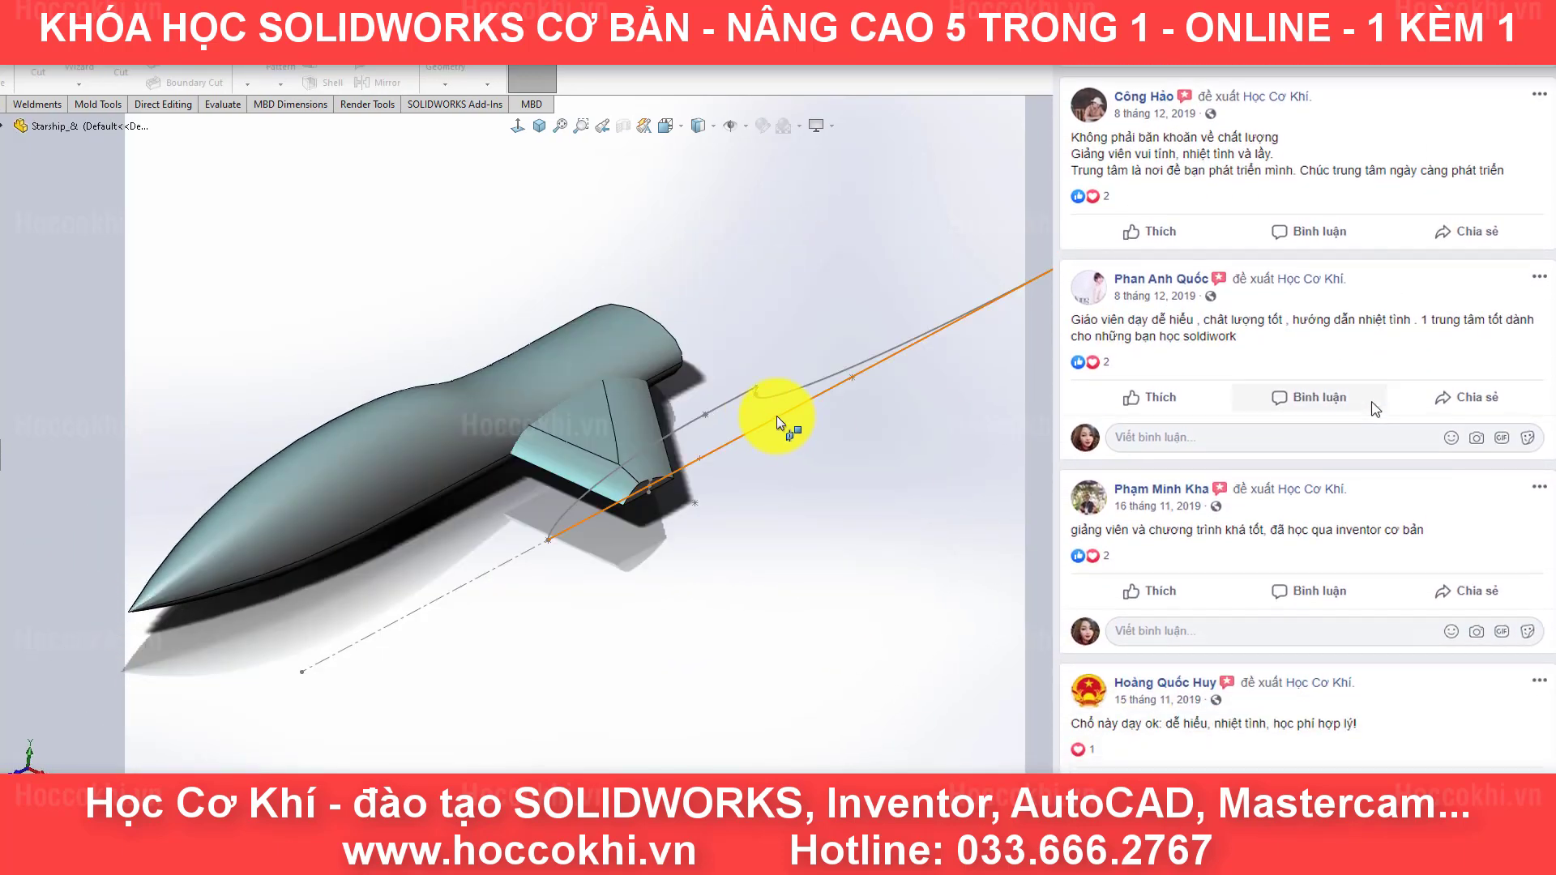
Step: Add the engine pod body and the Wing/Engine Blend feature
{"action": "left_click", "coordinate": [776, 416]}
{"action": "key", "text": "Return"}
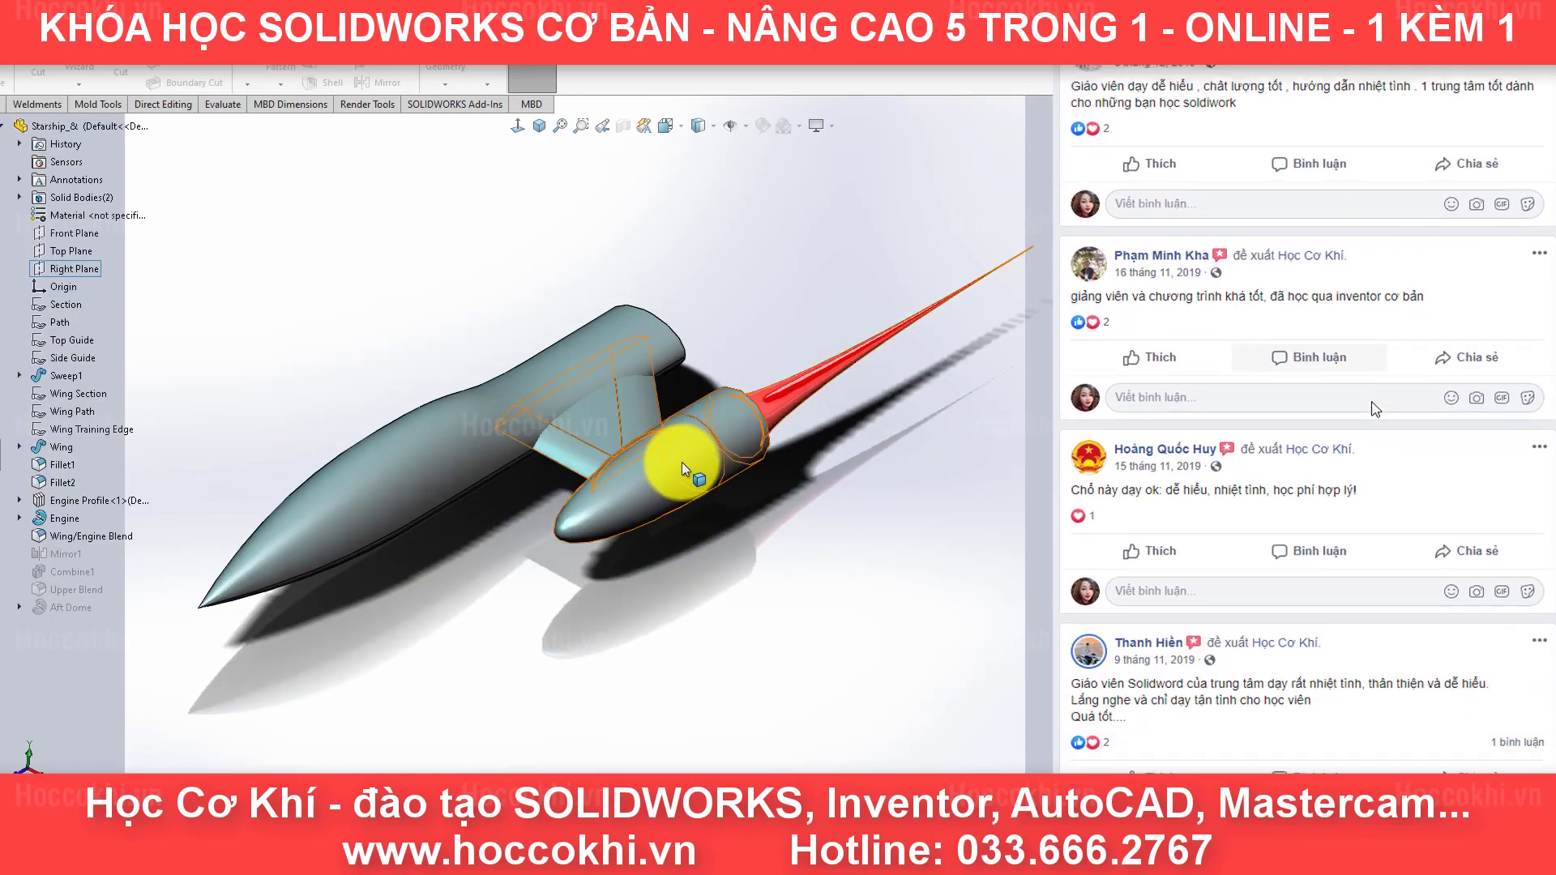
{"action": "left_click", "coordinate": [629, 441]}
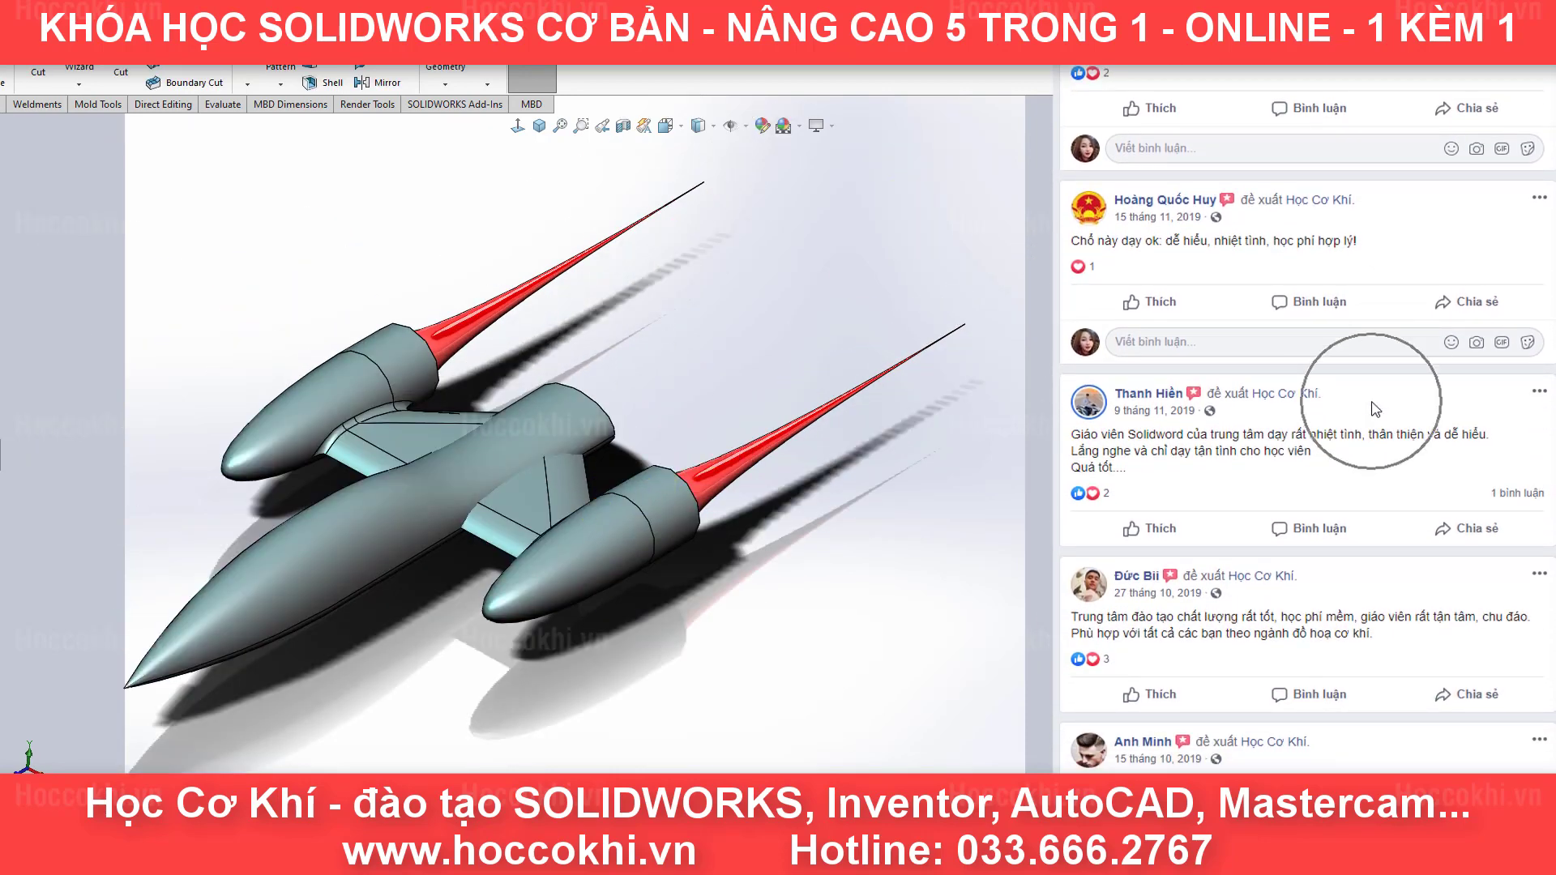
{"action": "mouse_move", "coordinate": [764, 573]}
{"action": "middle_mouse_down"}
{"action": "mouse_move", "coordinate": [479, 452]}
{"action": "mouse_move", "coordinate": [625, 358]}
{"action": "mouse_move", "coordinate": [733, 393]}
{"action": "mouse_move", "coordinate": [424, 392]}
{"action": "mouse_move", "coordinate": [337, 684]}
{"action": "mouse_move", "coordinate": [305, 737]}
{"action": "mouse_move", "coordinate": [476, 578]}
{"action": "mouse_move", "coordinate": [521, 643]}
{"action": "middle_mouse_up"}
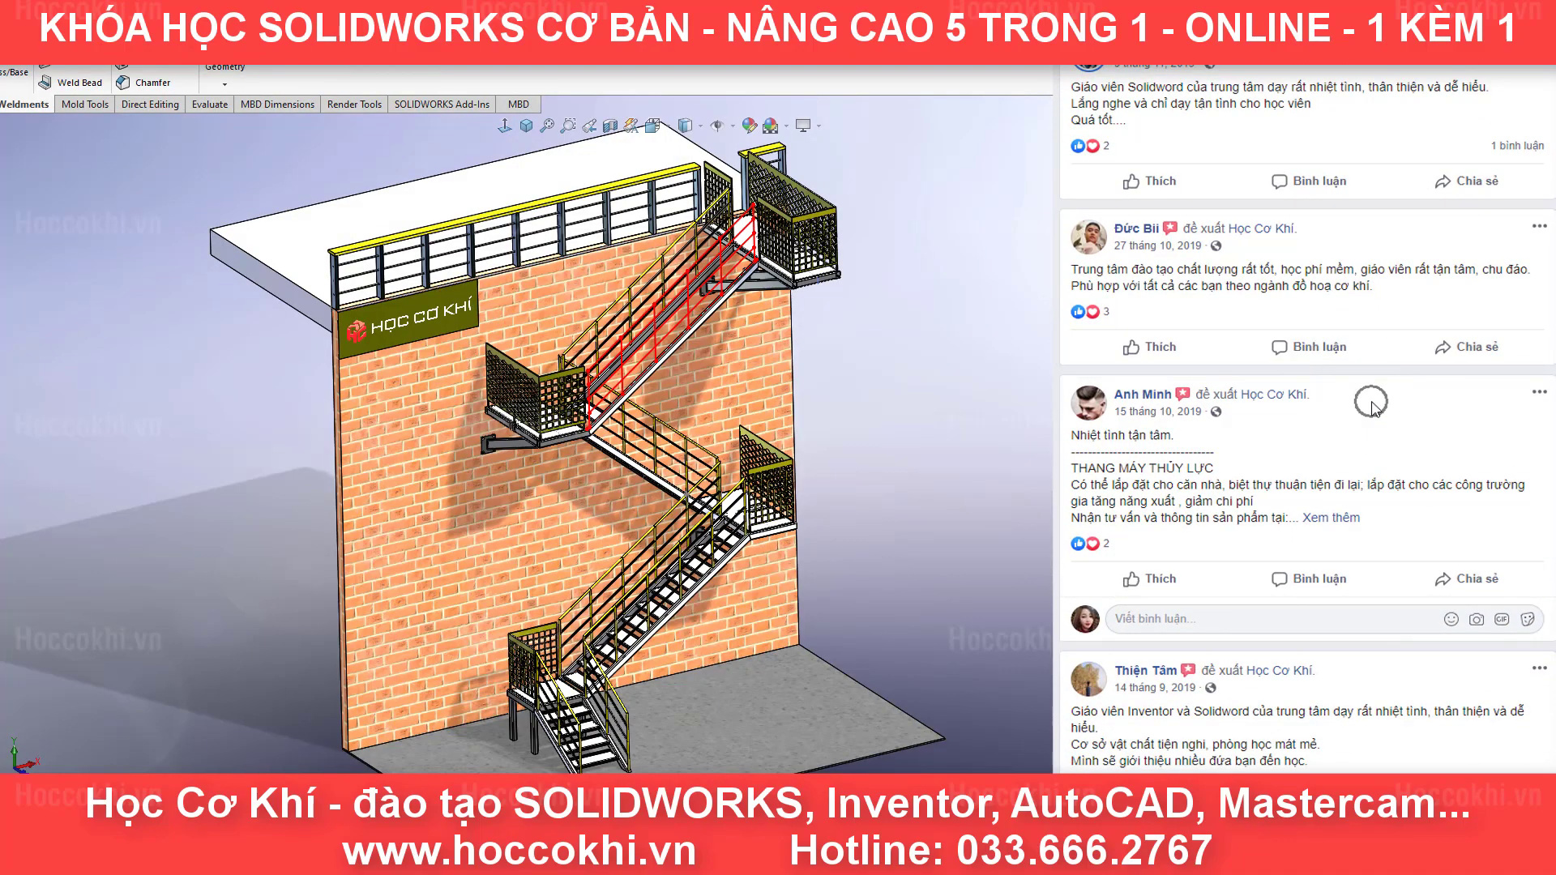
Step: Select the vertical and diagonal stringer sketch lines near the top of the stairs
{"action": "scroll", "coordinate": [608, 701], "scroll_direction": "down", "scroll_amount": 3}
{"action": "scroll", "coordinate": [595, 684], "scroll_direction": "down", "scroll_amount": 3}
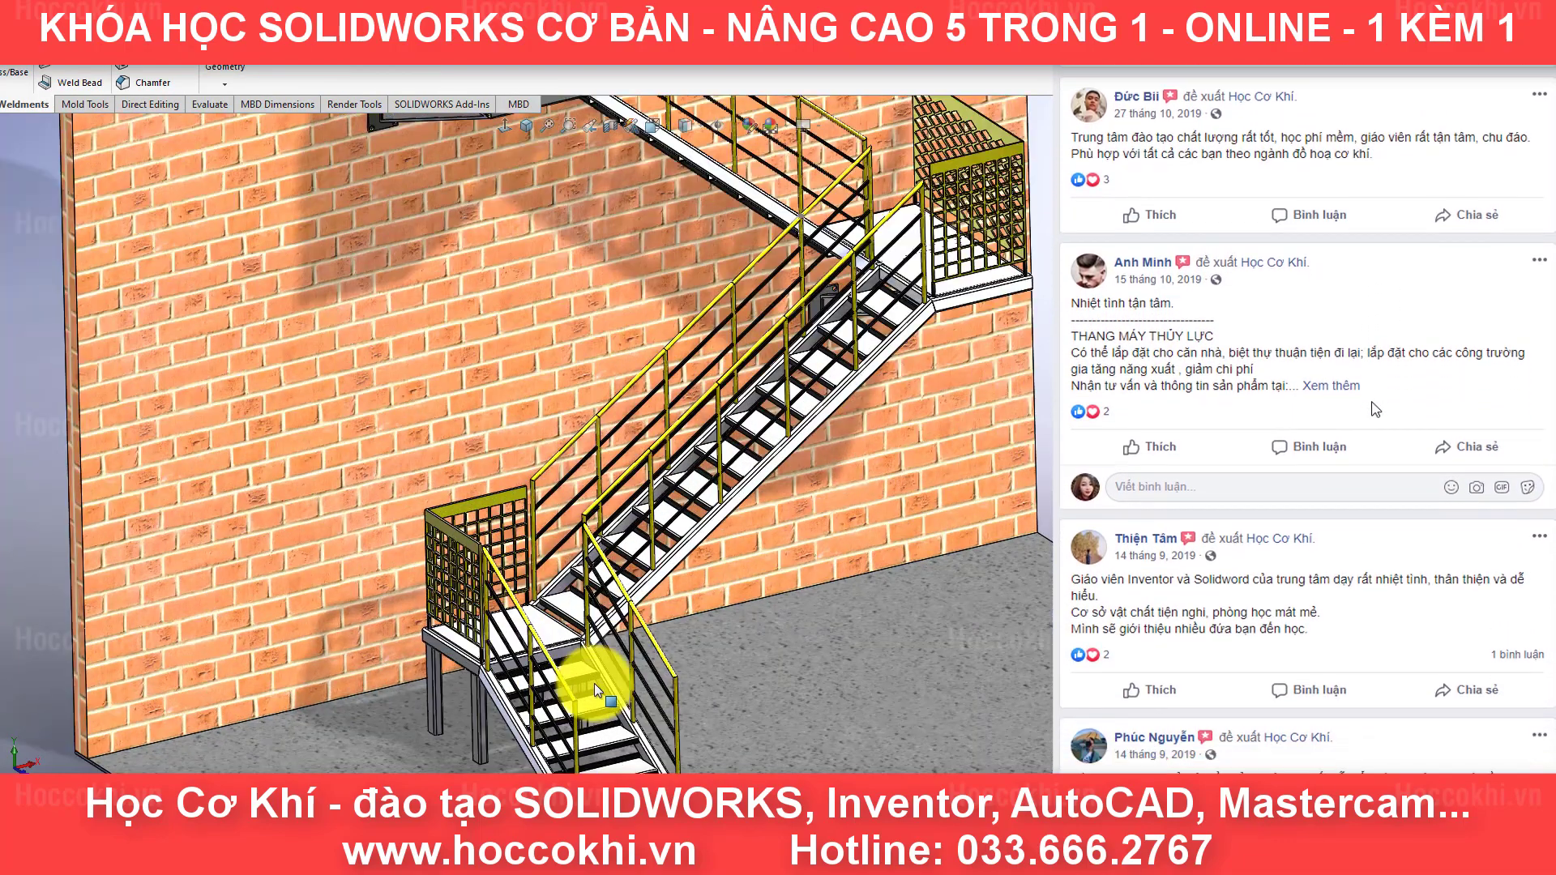
{"action": "scroll", "coordinate": [595, 683], "scroll_direction": "down", "scroll_amount": 3}
{"action": "scroll", "coordinate": [653, 457], "scroll_direction": "down", "scroll_amount": 3}
{"action": "middle_click_drag", "start_coordinate": [636, 365], "coordinate": [622, 553], "text": "ctrl"}
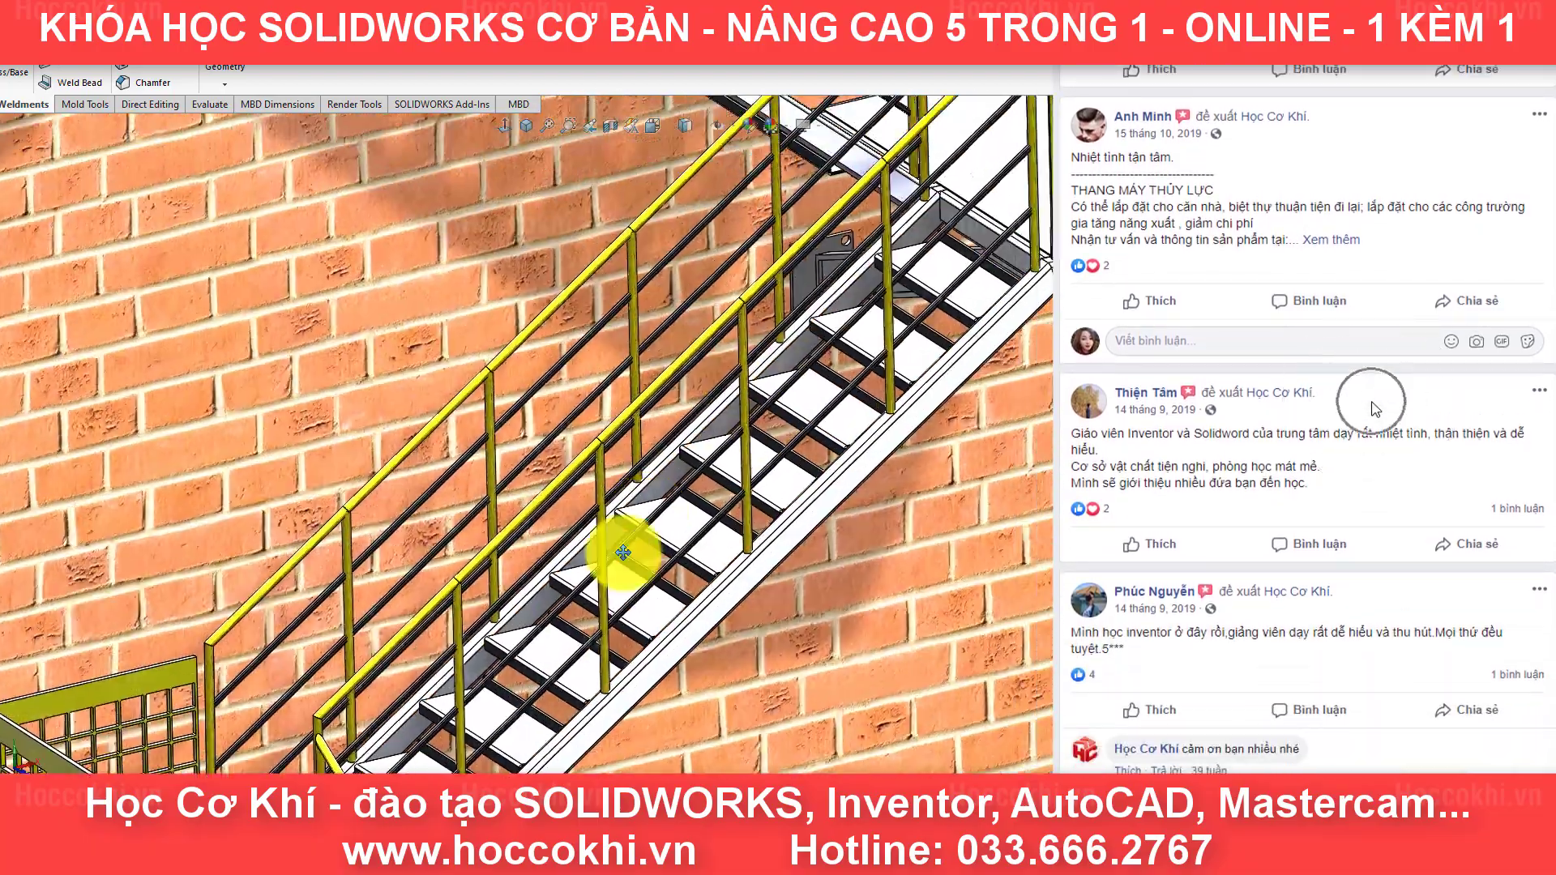
{"action": "scroll", "coordinate": [935, 191], "scroll_direction": "up", "scroll_amount": 3}
{"action": "scroll", "coordinate": [722, 337], "scroll_direction": "up", "scroll_amount": 3}
{"action": "scroll", "coordinate": [723, 332], "scroll_direction": "up", "scroll_amount": 3}
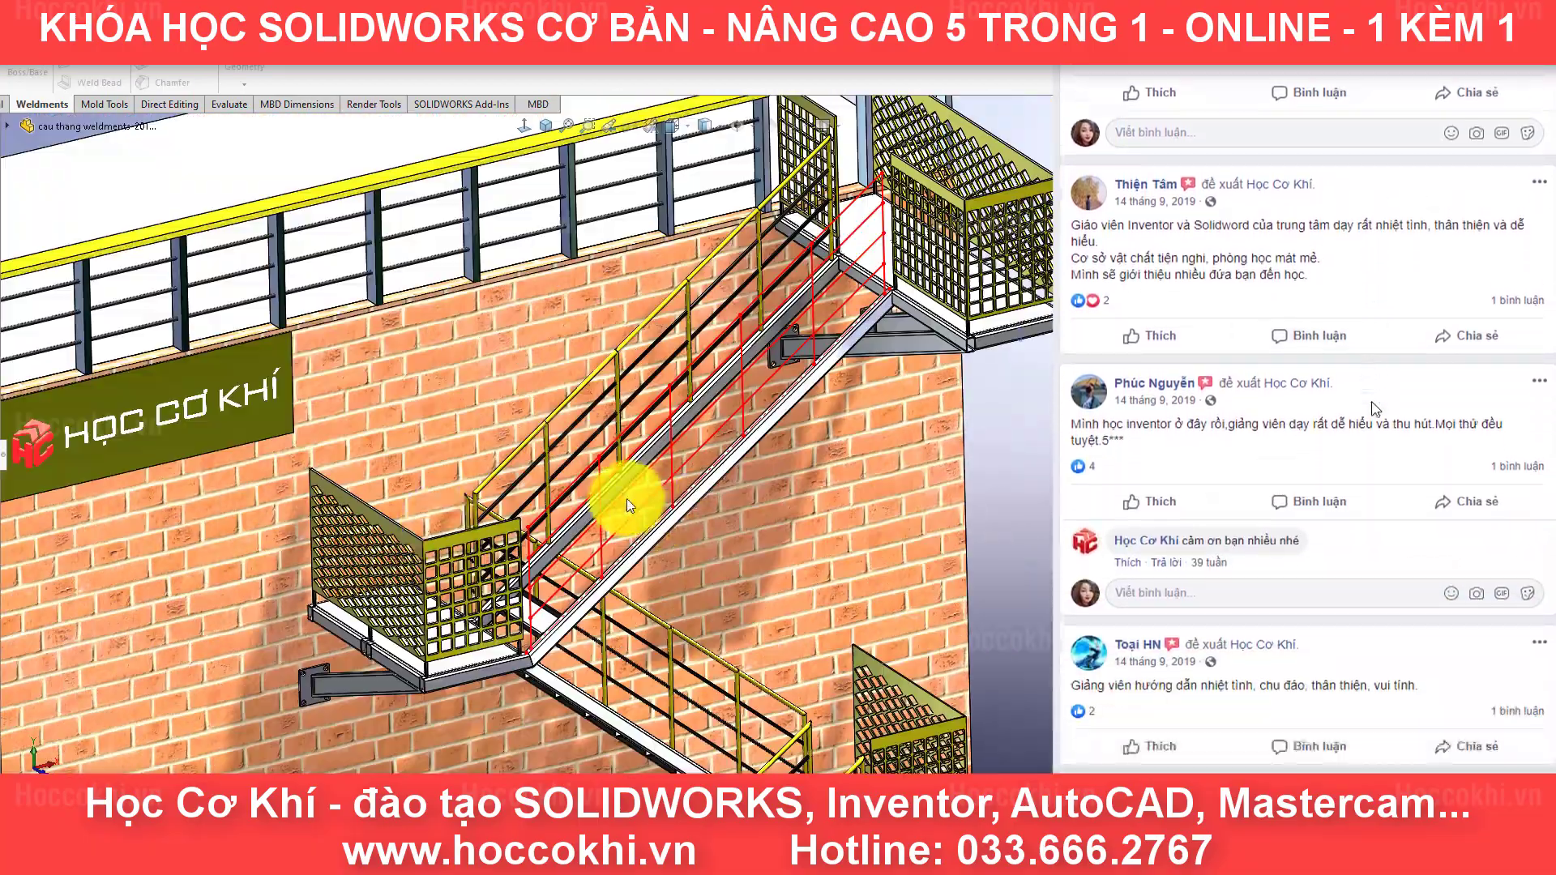
{"action": "scroll", "coordinate": [626, 498], "scroll_direction": "down", "scroll_amount": 3}
{"action": "scroll", "coordinate": [608, 423], "scroll_direction": "down", "scroll_amount": 3}
{"action": "scroll", "coordinate": [679, 271], "scroll_direction": "down", "scroll_amount": 2}
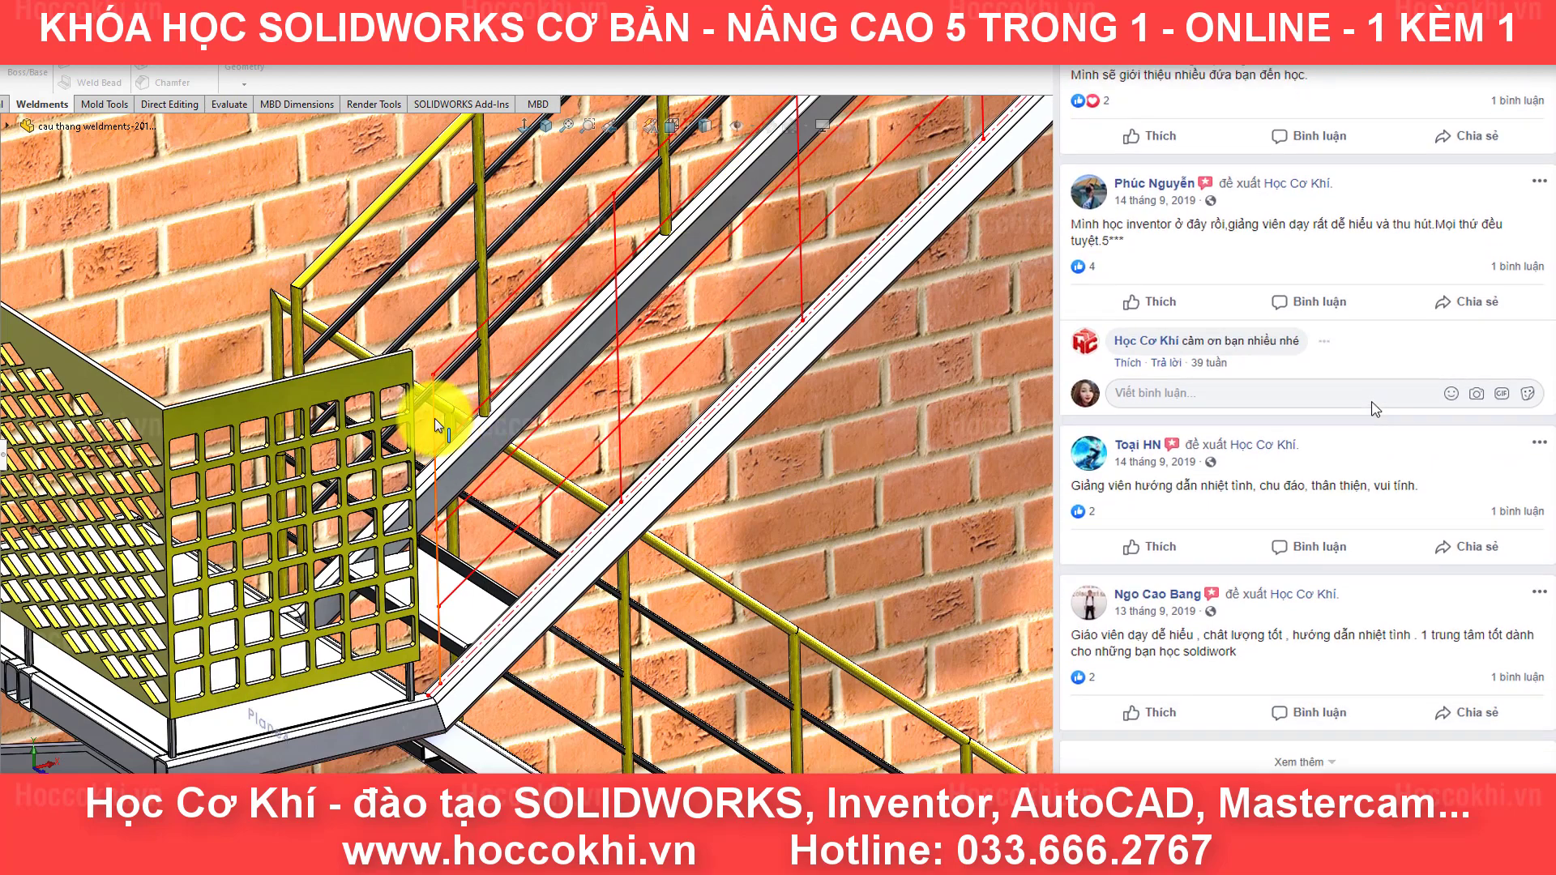
{"action": "left_click", "coordinate": [435, 418]}
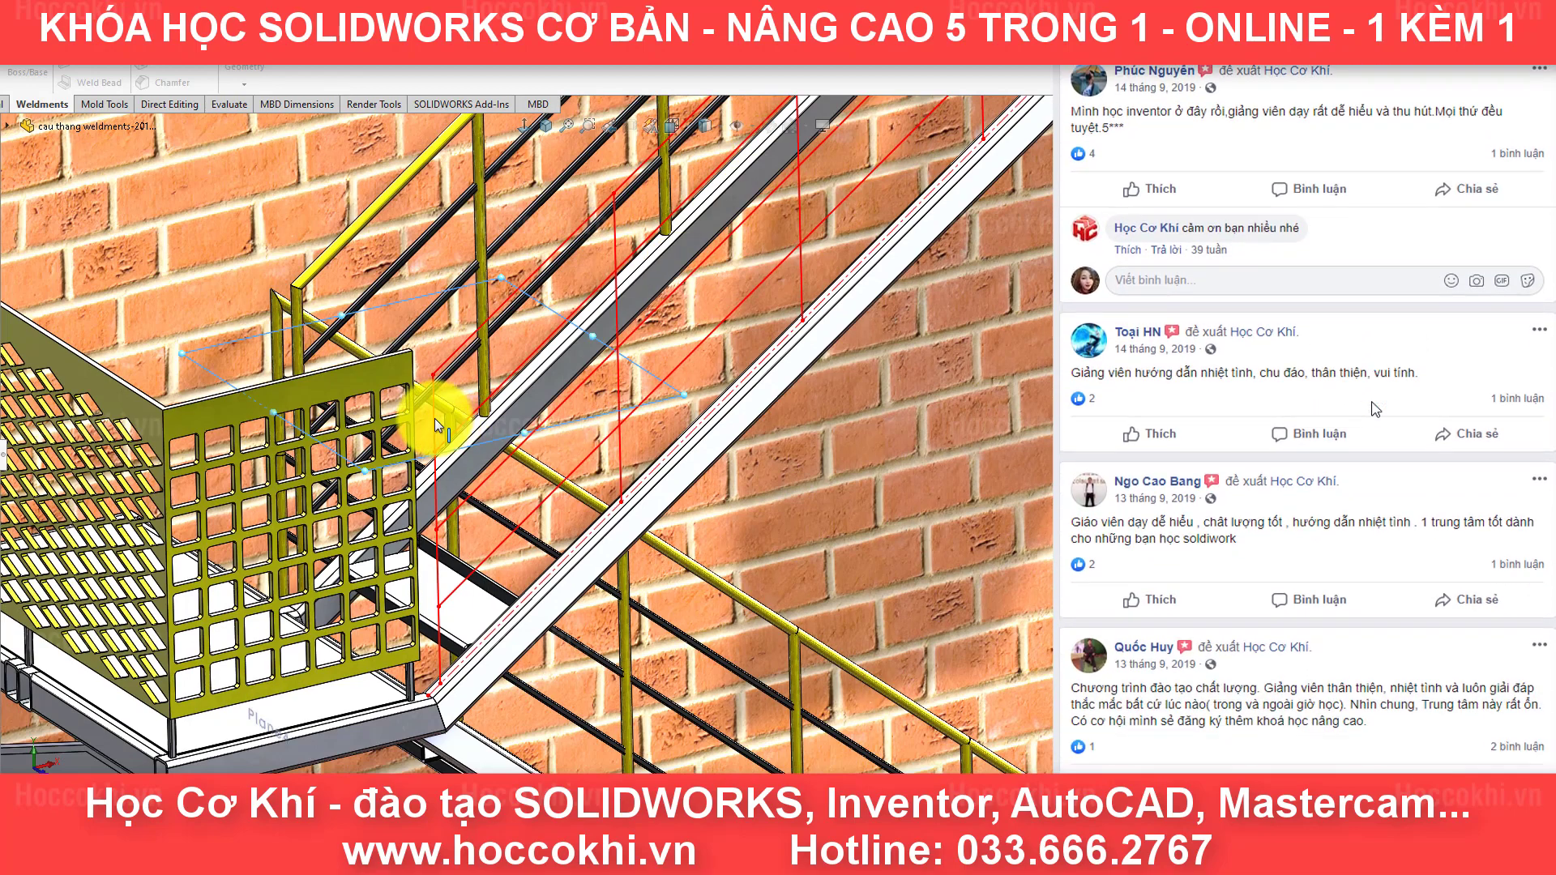
{"action": "left_click", "coordinate": [435, 418]}
{"action": "left_click", "coordinate": [525, 289], "text": "ctrl"}
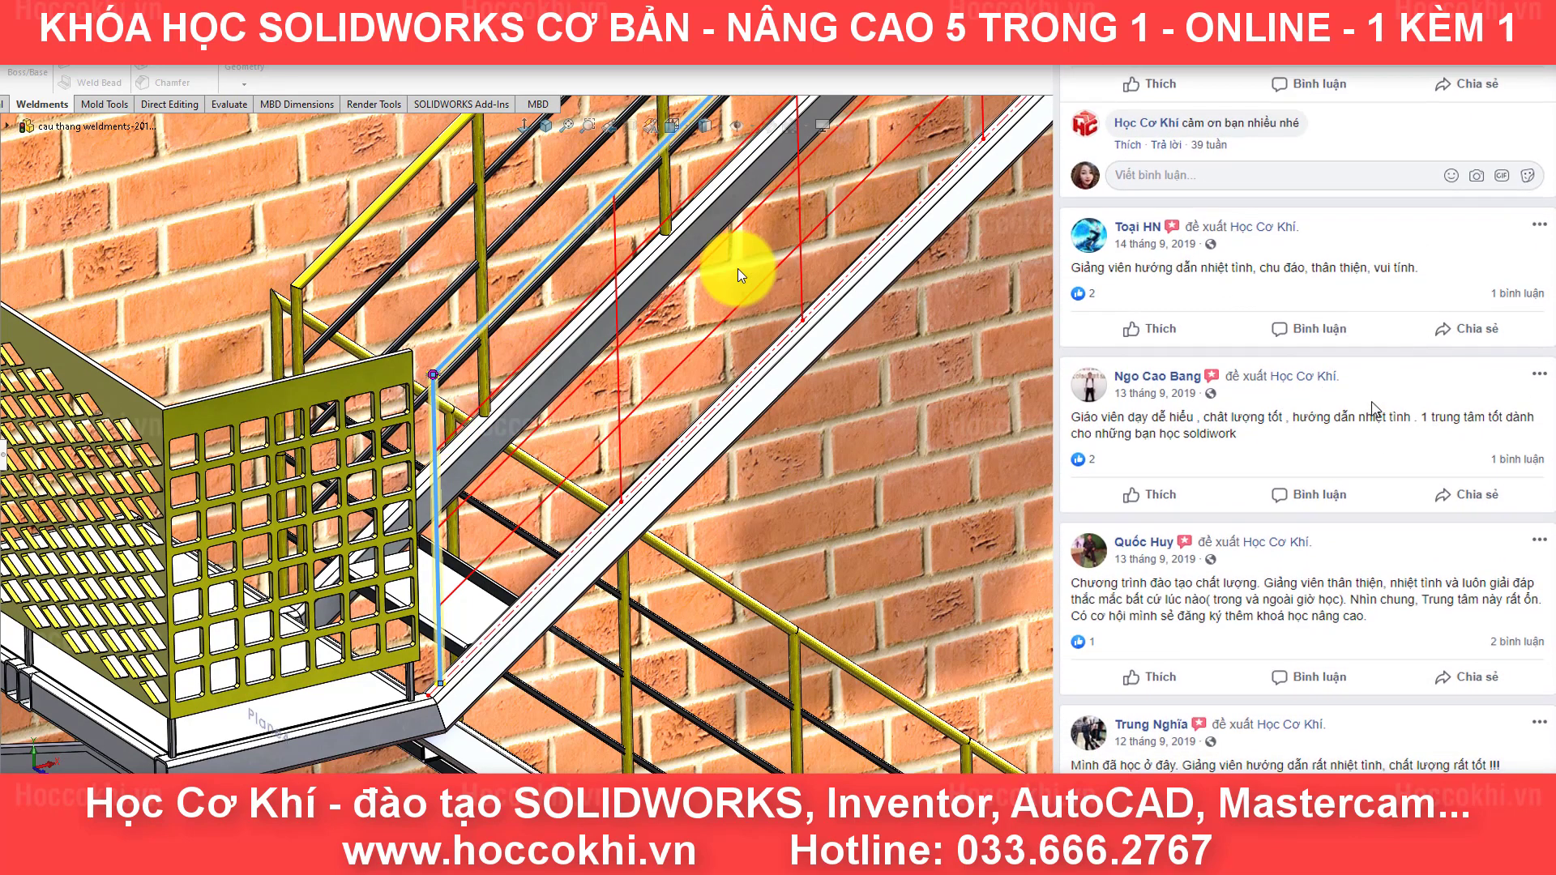
Step: Add the remaining diagonal and vertical stringer lines lower down to the selection
{"action": "scroll", "coordinate": [729, 261], "scroll_direction": "up", "scroll_amount": 3}
{"action": "scroll", "coordinate": [799, 539], "scroll_direction": "down", "scroll_amount": 3}
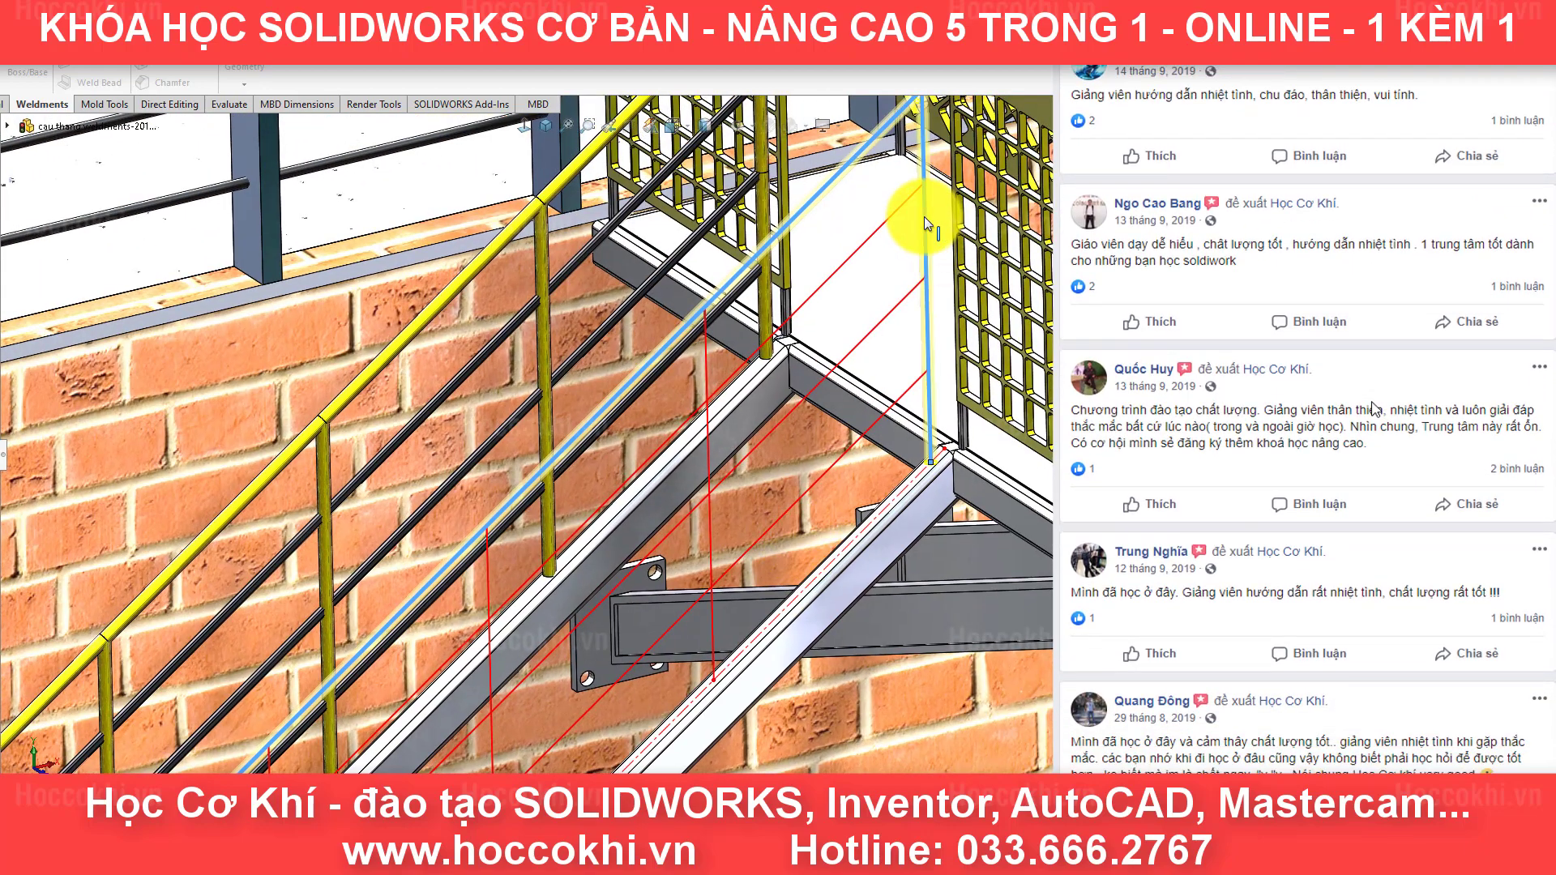
{"action": "mouse_move", "coordinate": [928, 224]}
{"action": "middle_mouse_down", "text": "ctrl"}
{"action": "mouse_move", "coordinate": [937, 295]}
{"action": "mouse_move", "coordinate": [884, 187]}
{"action": "mouse_move", "coordinate": [635, 441]}
{"action": "mouse_move", "coordinate": [764, 191]}
{"action": "mouse_move", "coordinate": [452, 460]}
{"action": "middle_mouse_up", "text": "ctrl"}
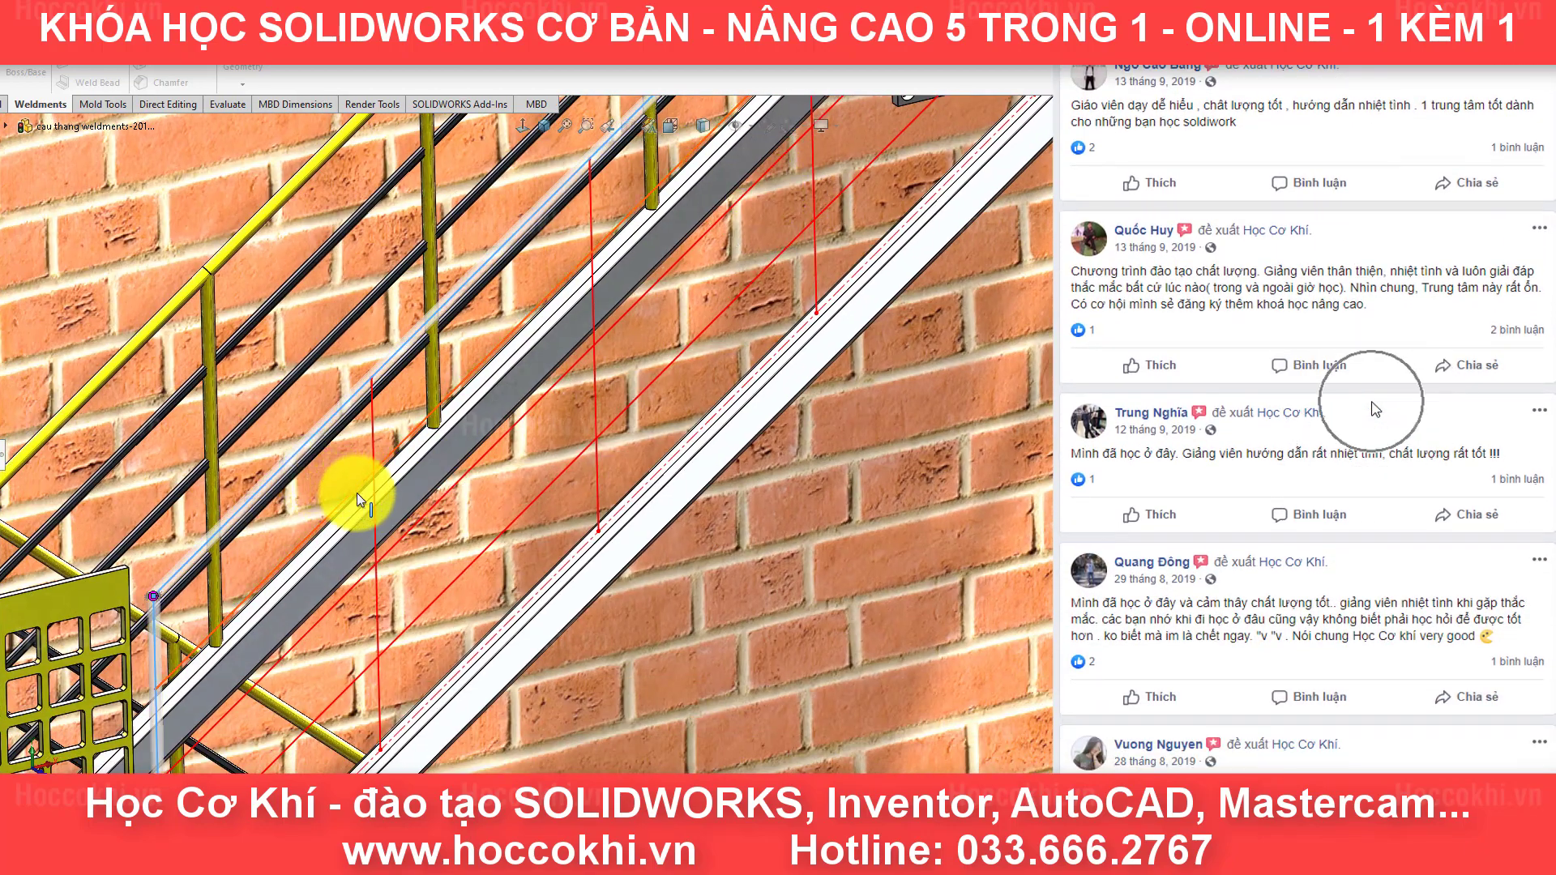
{"action": "middle_click_drag", "start_coordinate": [358, 486], "coordinate": [652, 581], "text": "ctrl"}
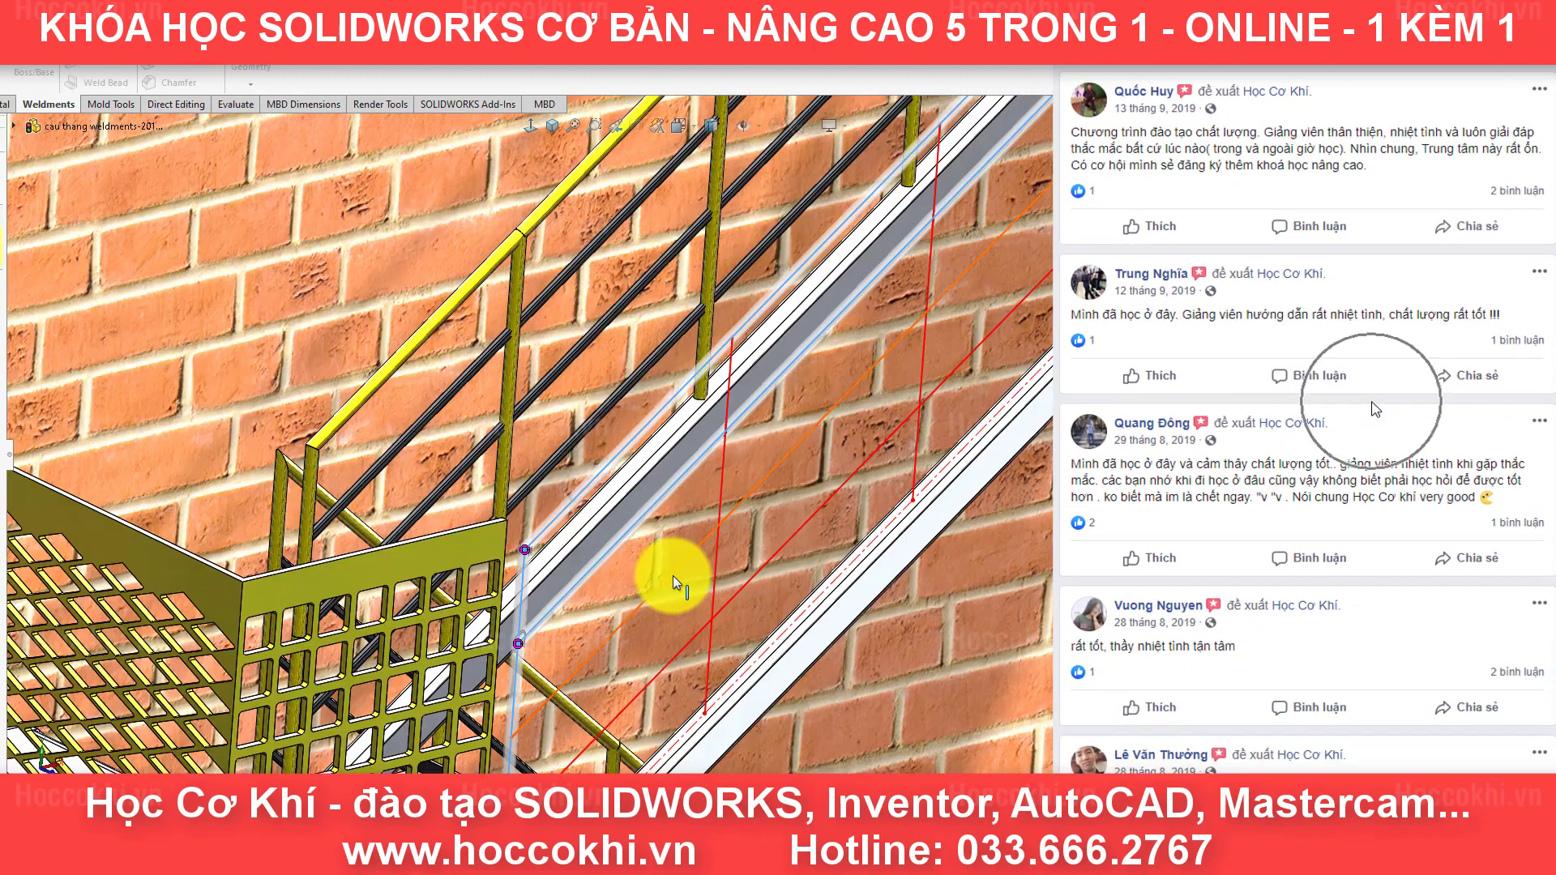
{"action": "left_click", "coordinate": [672, 576]}
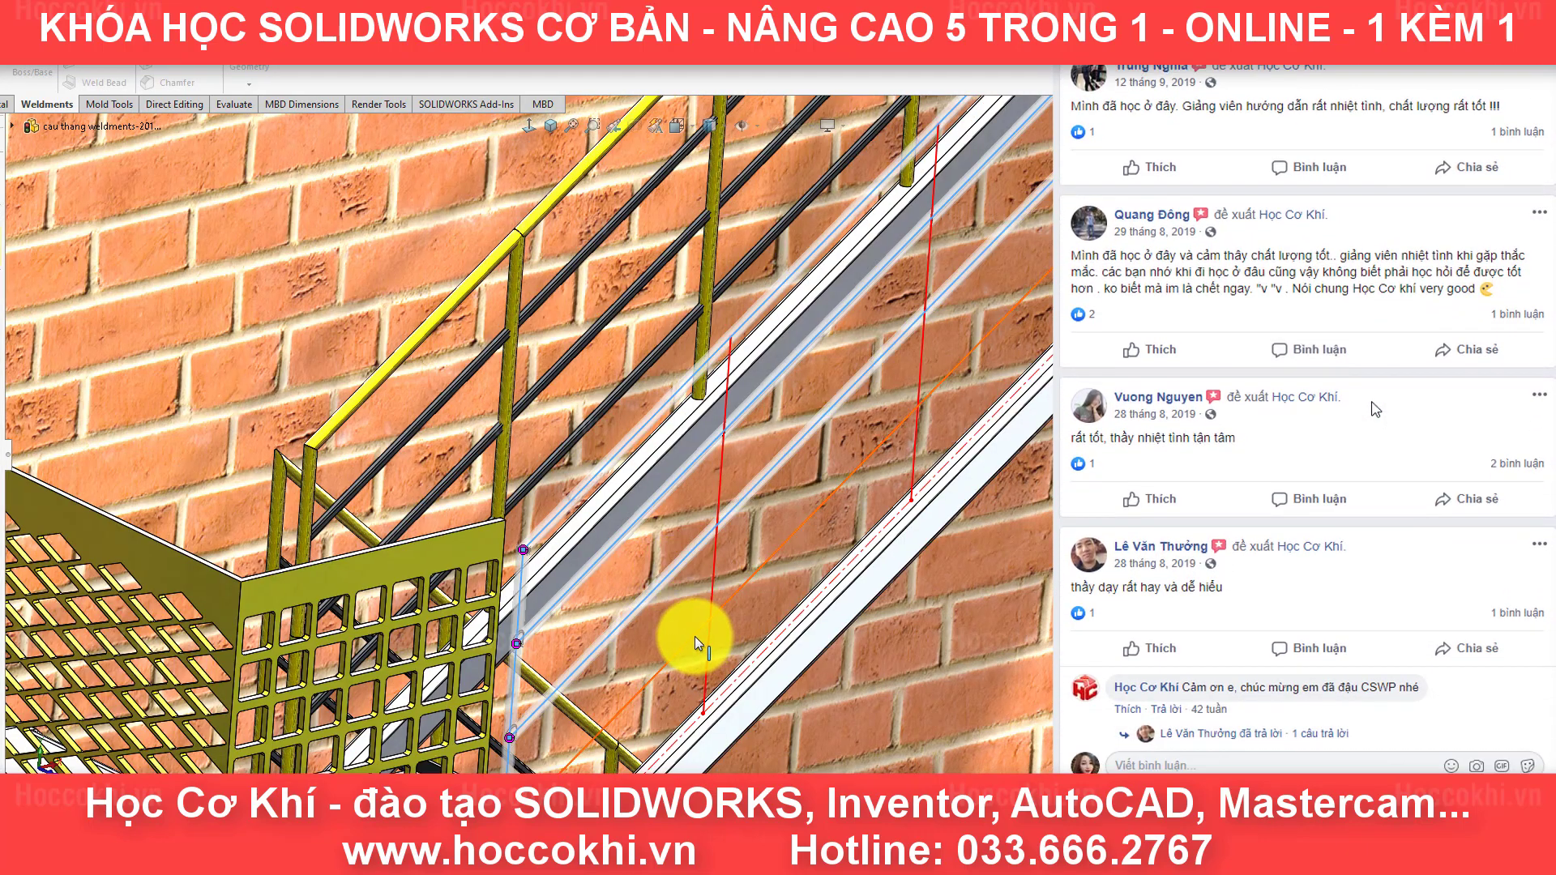
{"action": "left_click", "coordinate": [694, 635]}
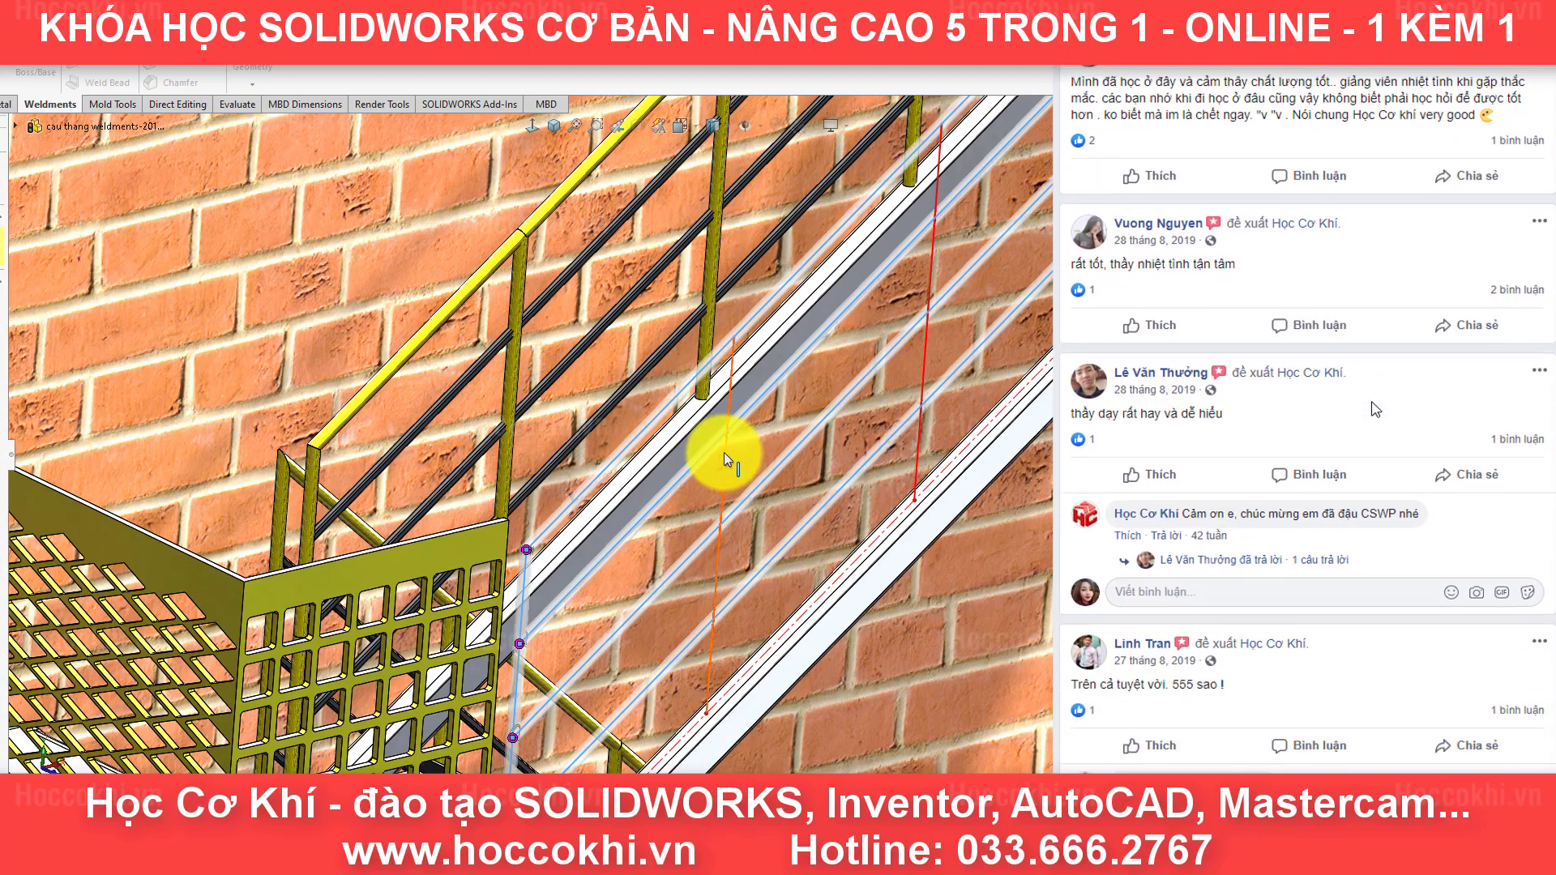
{"action": "left_click", "coordinate": [723, 452]}
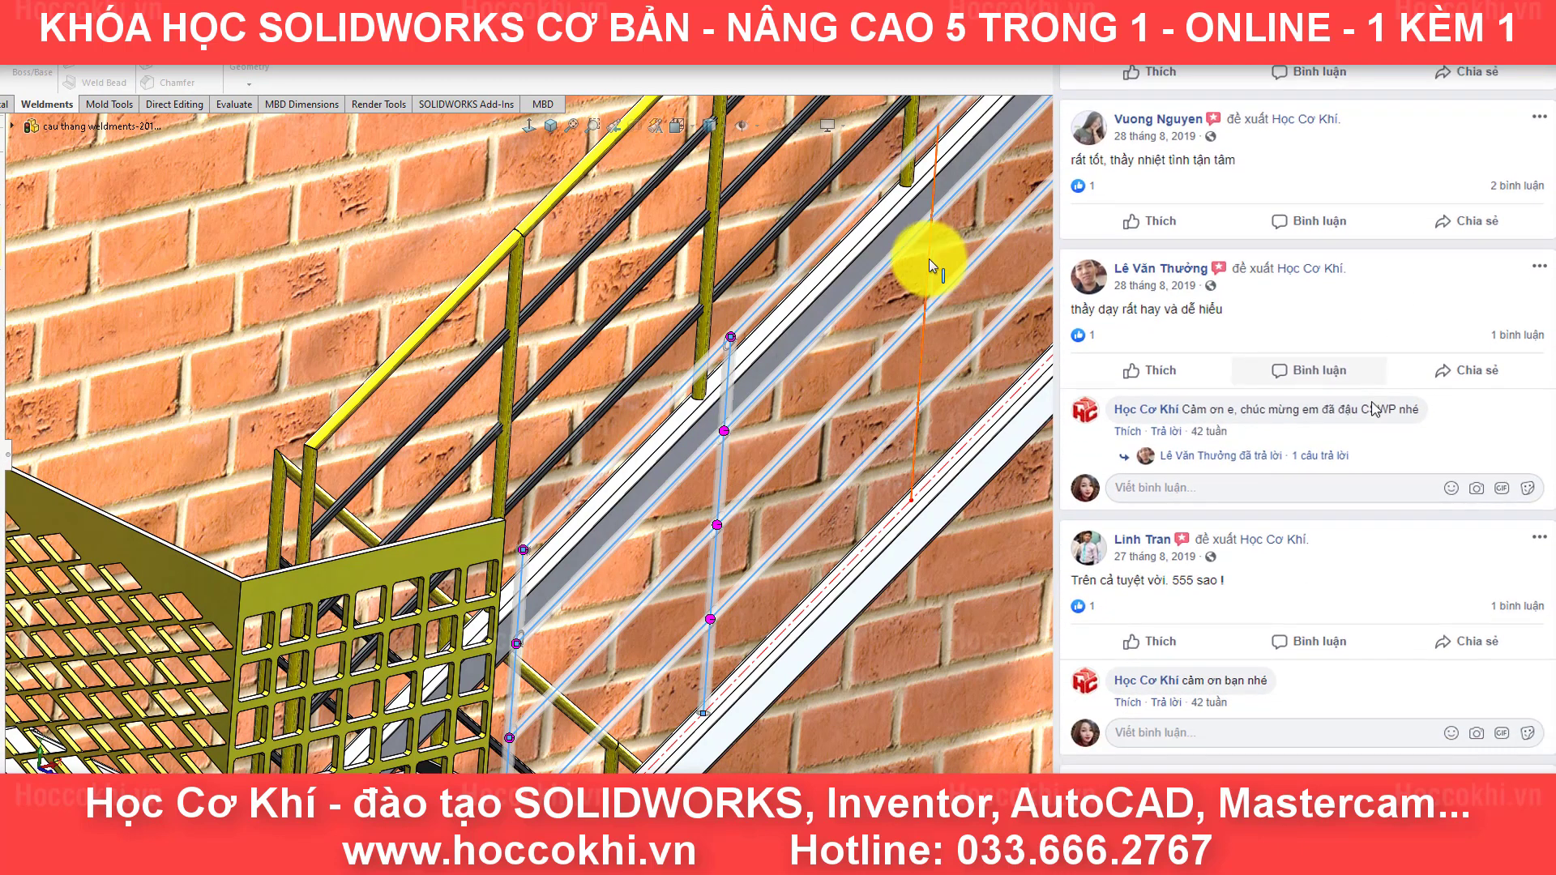
{"action": "middle_click_drag", "start_coordinate": [928, 260], "coordinate": [659, 423], "text": "ctrl"}
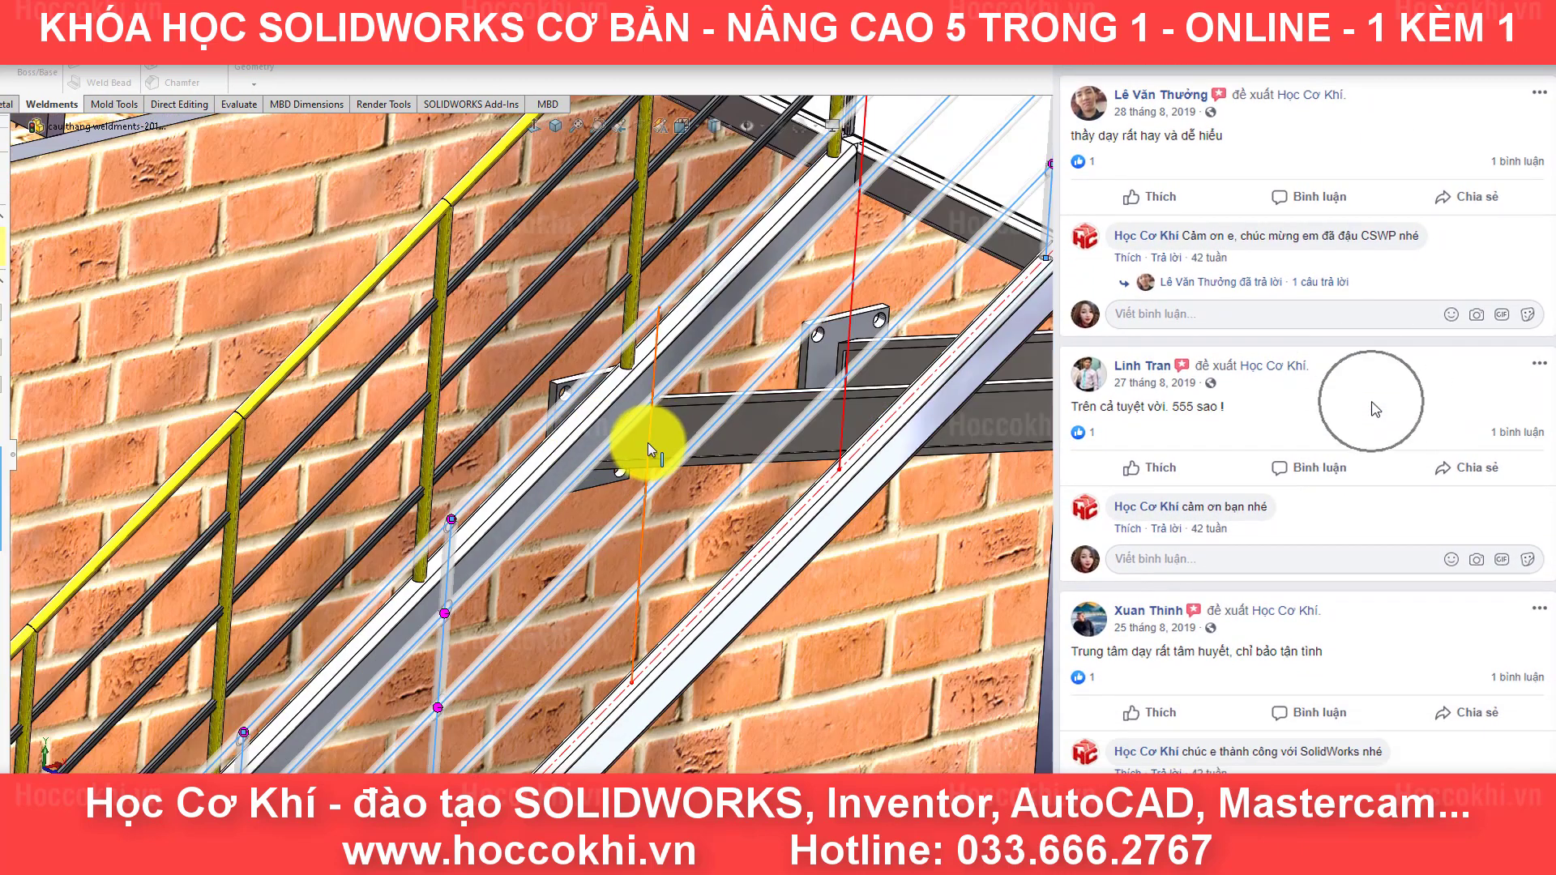
{"action": "left_click", "coordinate": [648, 443]}
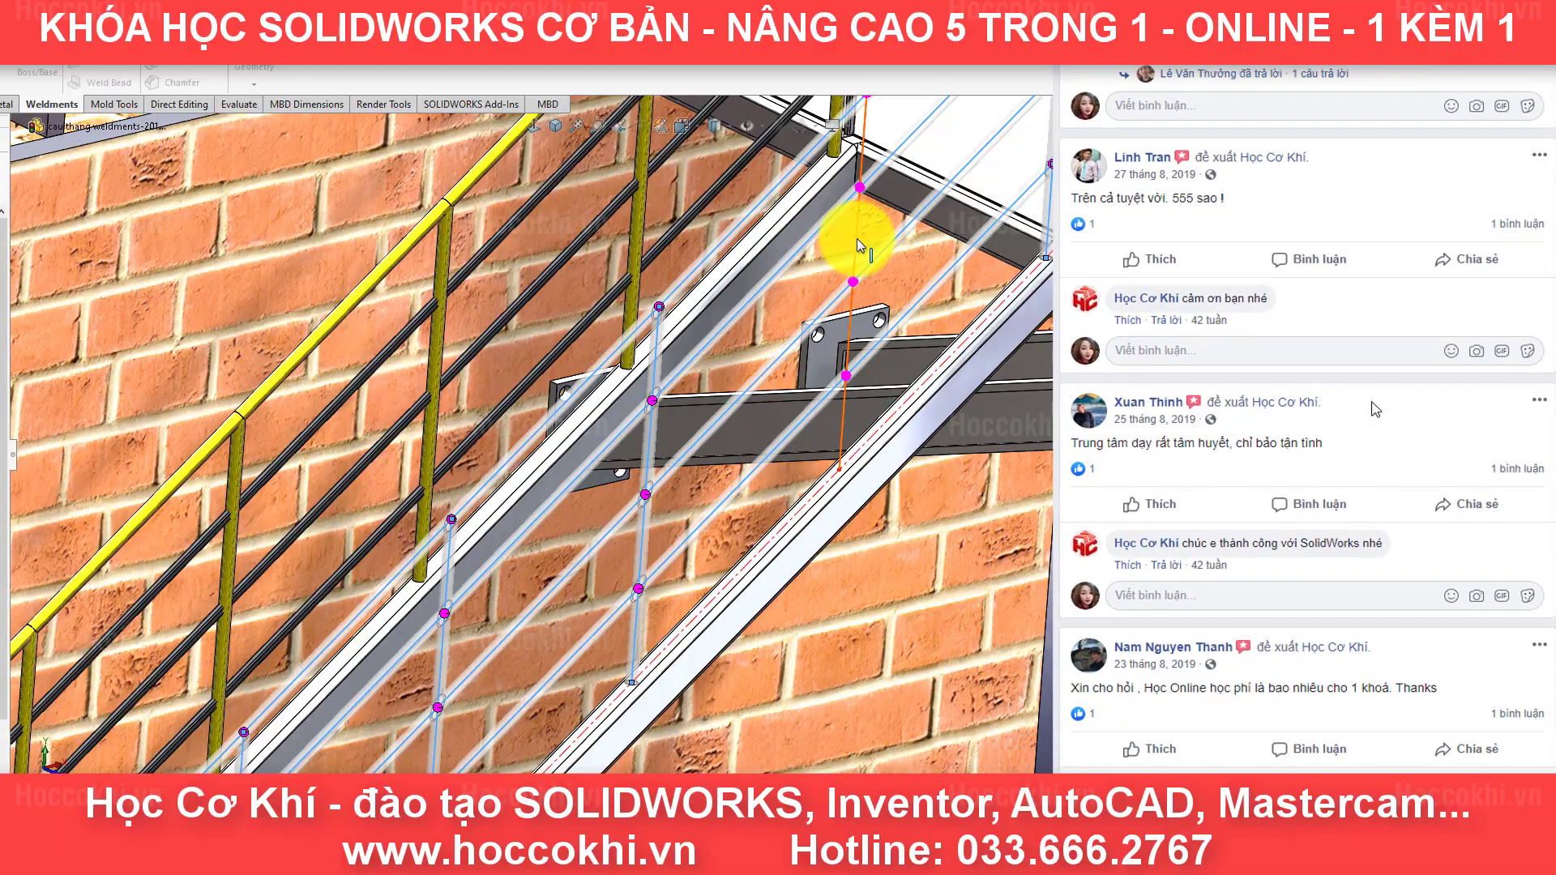
Step: Inspect the tread pattern preview: 11 treads spaced 340mm apart
{"action": "scroll", "coordinate": [810, 373], "scroll_direction": "up", "scroll_amount": 5}
{"action": "middle_click_drag", "start_coordinate": [767, 514], "coordinate": [808, 483]}
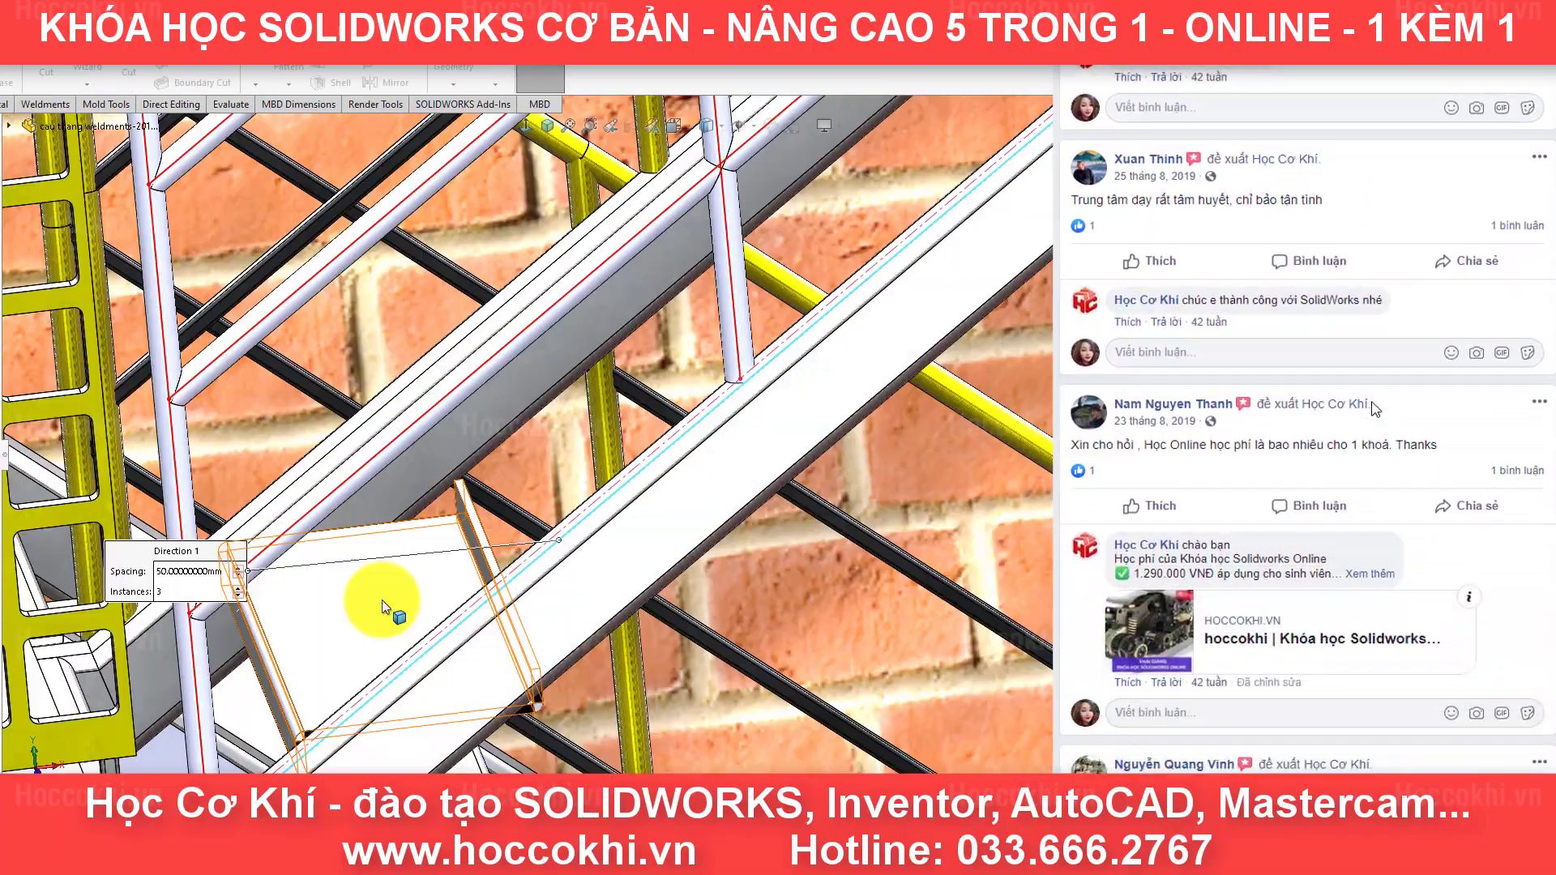
{"action": "mouse_move", "coordinate": [381, 599]}
{"action": "middle_mouse_down"}
{"action": "mouse_move", "coordinate": [736, 479]}
{"action": "mouse_move", "coordinate": [469, 510]}
{"action": "mouse_move", "coordinate": [335, 489]}
{"action": "mouse_move", "coordinate": [111, 497]}
{"action": "mouse_move", "coordinate": [521, 475]}
{"action": "mouse_move", "coordinate": [527, 462]}
{"action": "mouse_move", "coordinate": [775, 544]}
{"action": "mouse_move", "coordinate": [665, 486]}
{"action": "middle_mouse_up"}
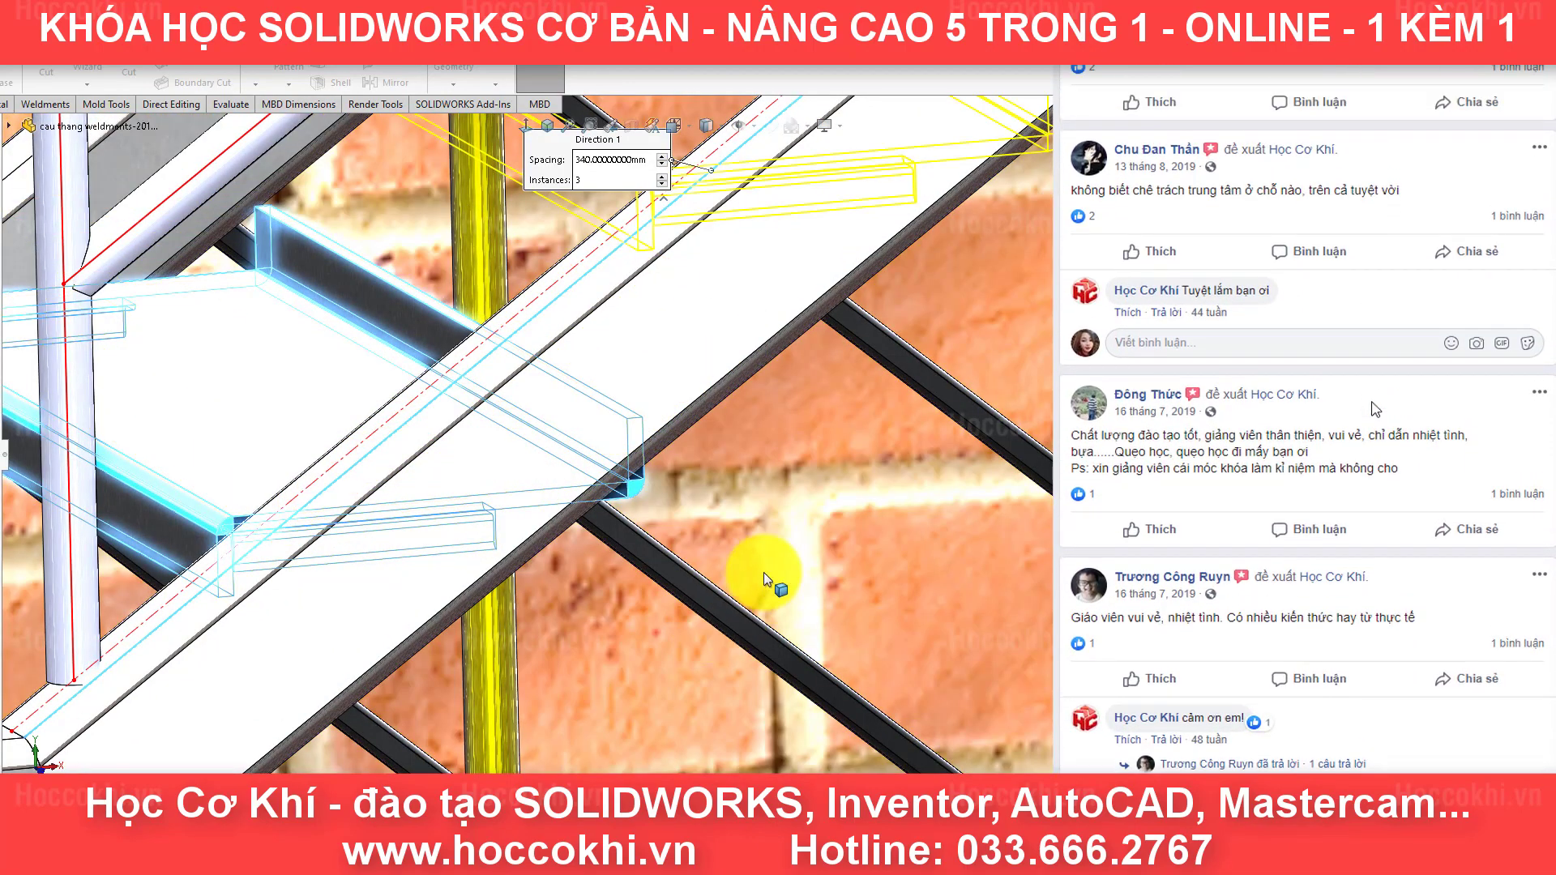
{"action": "scroll", "coordinate": [763, 573], "scroll_direction": "down", "scroll_amount": 3}
{"action": "scroll", "coordinate": [803, 431], "scroll_direction": "down", "scroll_amount": 5}
{"action": "scroll", "coordinate": [873, 315], "scroll_direction": "up", "scroll_amount": 2}
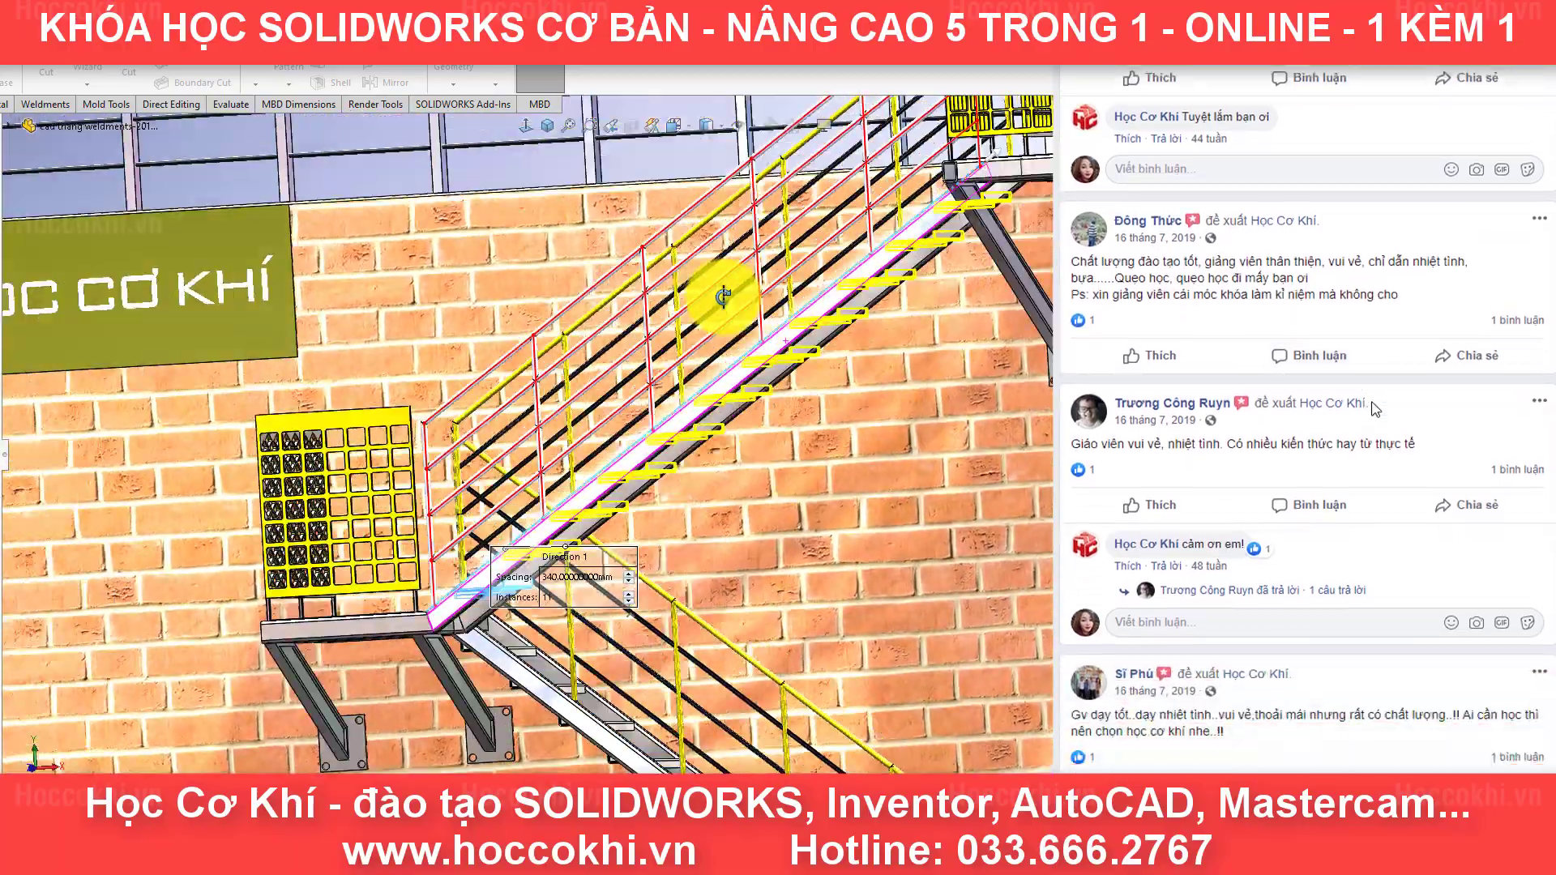
{"action": "scroll", "coordinate": [723, 305], "scroll_direction": "up", "scroll_amount": 2}
{"action": "scroll", "coordinate": [816, 358], "scroll_direction": "up", "scroll_amount": 2}
{"action": "scroll", "coordinate": [849, 280], "scroll_direction": "up", "scroll_amount": 2}
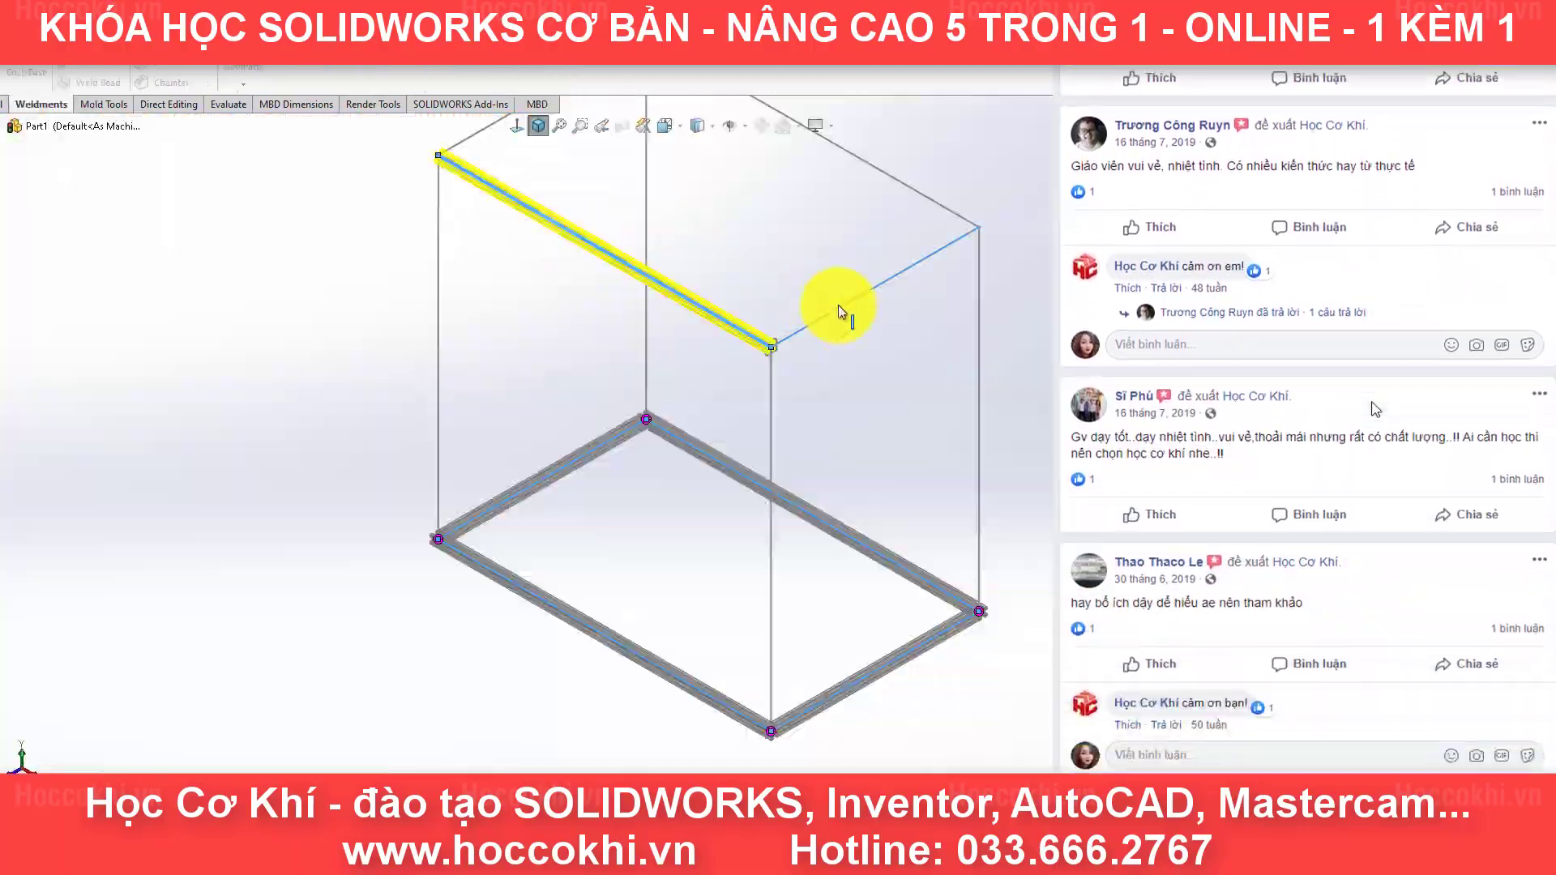
{"action": "scroll", "coordinate": [771, 260], "scroll_direction": "up", "scroll_amount": 3}
{"action": "scroll", "coordinate": [469, 197], "scroll_direction": "down", "scroll_amount": 3}
Step: Check the corner treatment at the frame's corners for the V20X20 members
{"action": "scroll", "coordinate": [690, 415], "scroll_direction": "up", "scroll_amount": 5}
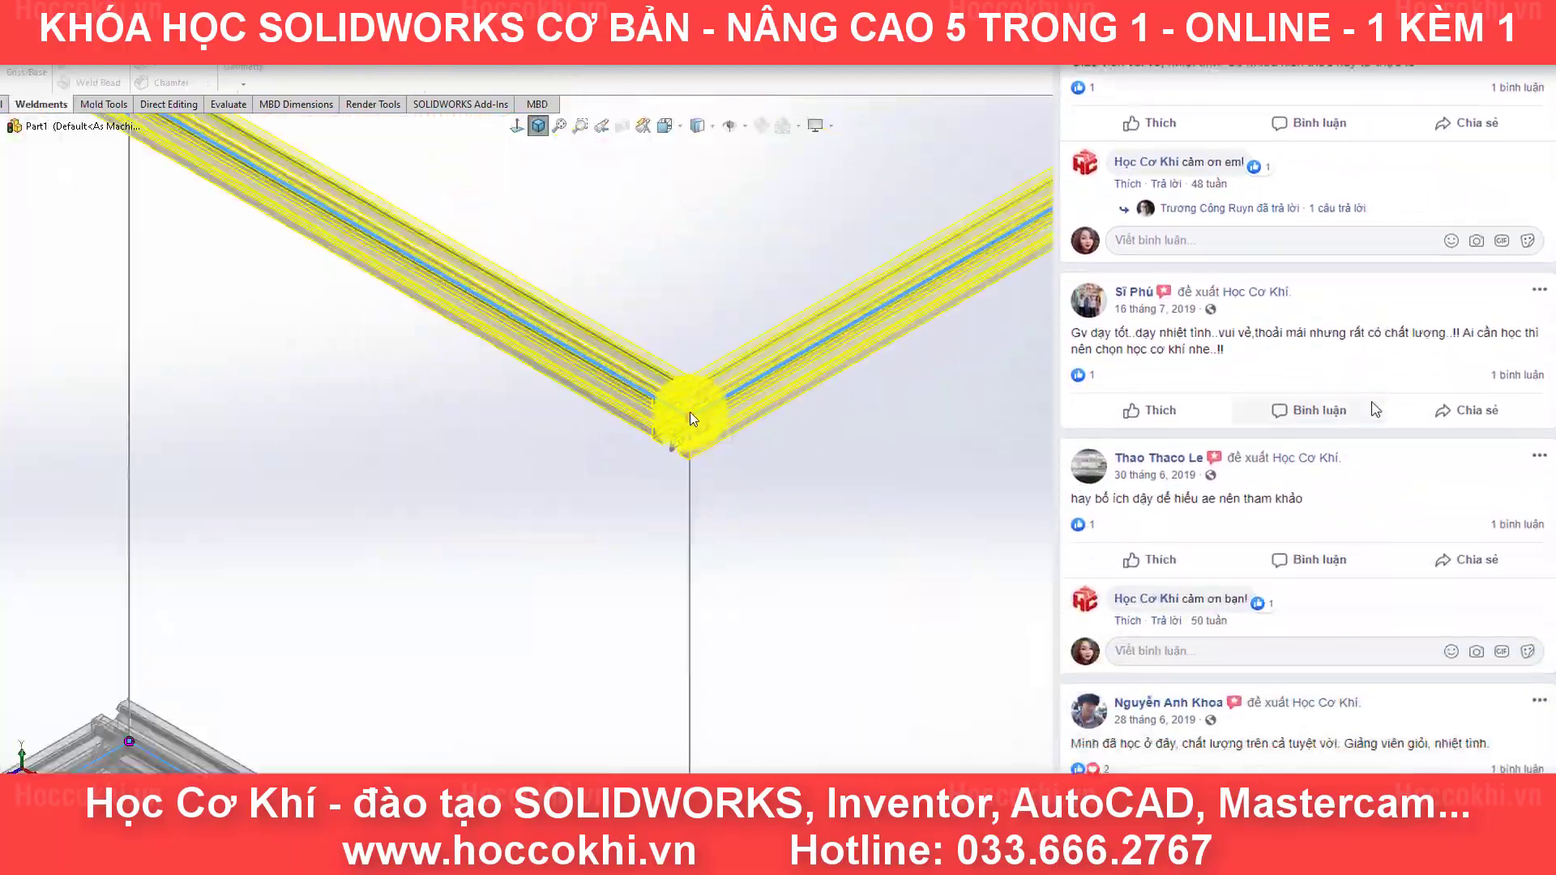
{"action": "left_click", "coordinate": [689, 418]}
{"action": "scroll", "coordinate": [472, 348], "scroll_direction": "down", "scroll_amount": 5}
{"action": "scroll", "coordinate": [845, 313], "scroll_direction": "up", "scroll_amount": 5}
{"action": "scroll", "coordinate": [720, 318], "scroll_direction": "up", "scroll_amount": 2}
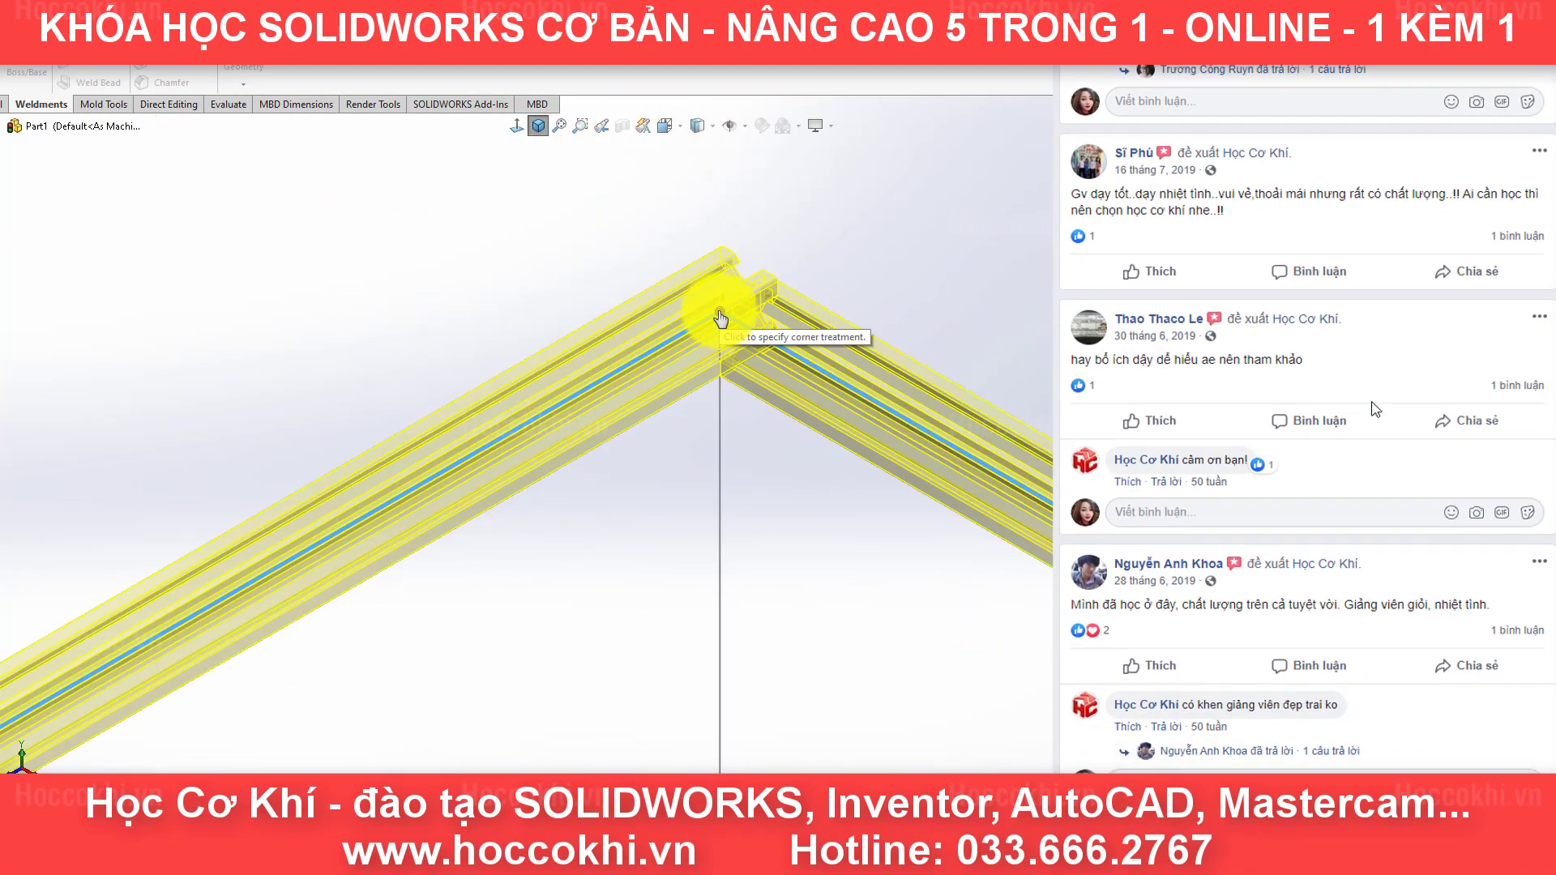
{"action": "left_click", "coordinate": [721, 318]}
{"action": "scroll", "coordinate": [558, 274], "scroll_direction": "down", "scroll_amount": 3}
{"action": "scroll", "coordinate": [551, 468], "scroll_direction": "down", "scroll_amount": 3}
{"action": "scroll", "coordinate": [551, 468], "scroll_direction": "down", "scroll_amount": 2}
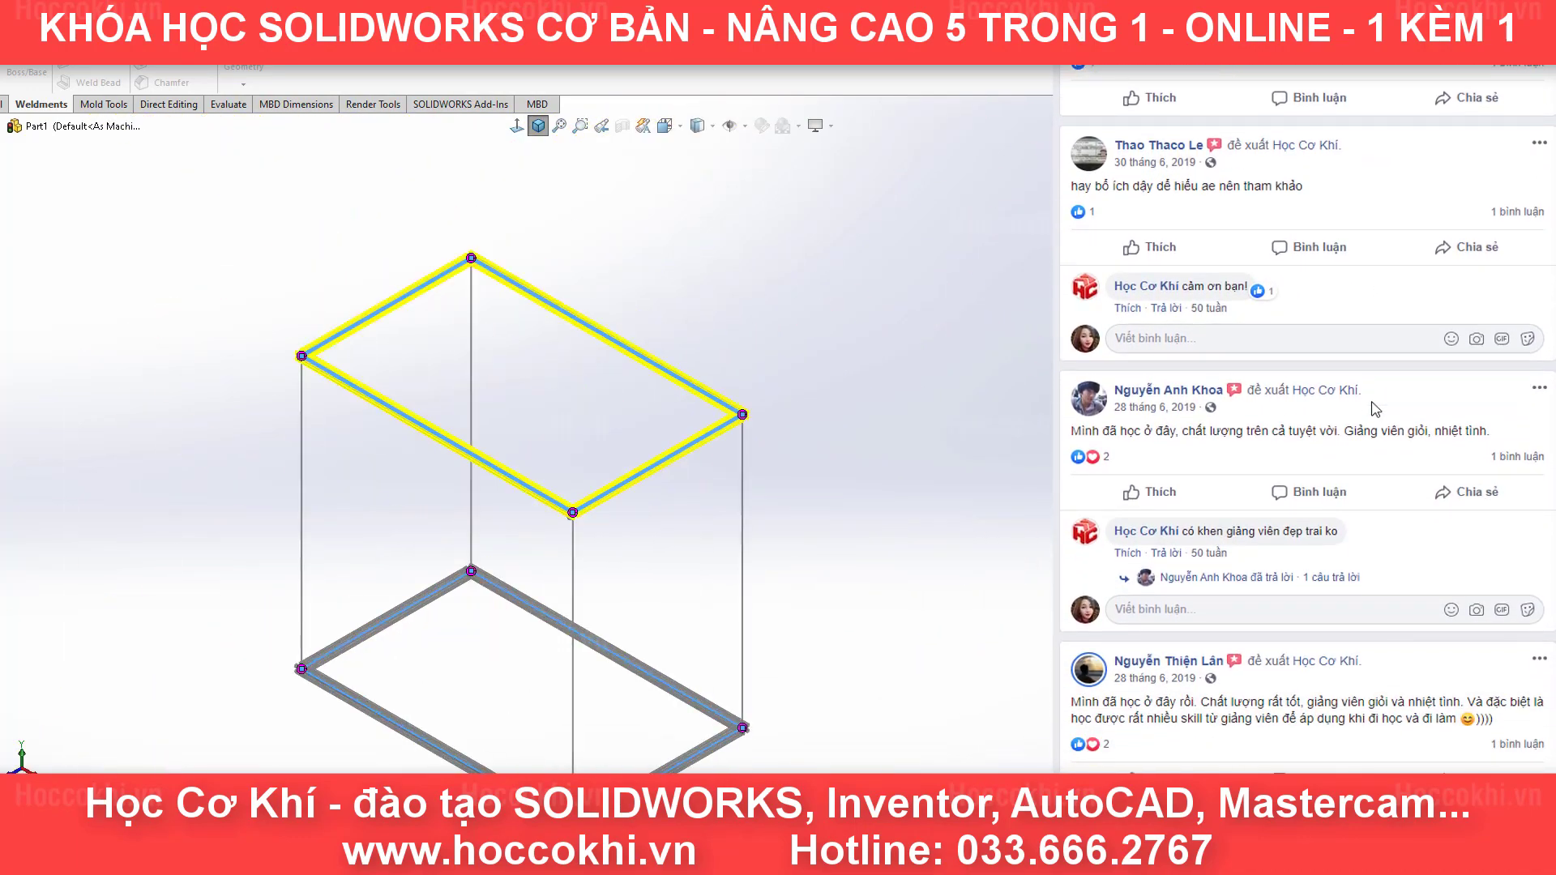
Step: Add the vertical edges as V20X20 members and finish the aluminium frame
{"action": "left_click", "coordinate": [300, 438]}
{"action": "left_click", "coordinate": [572, 555]}
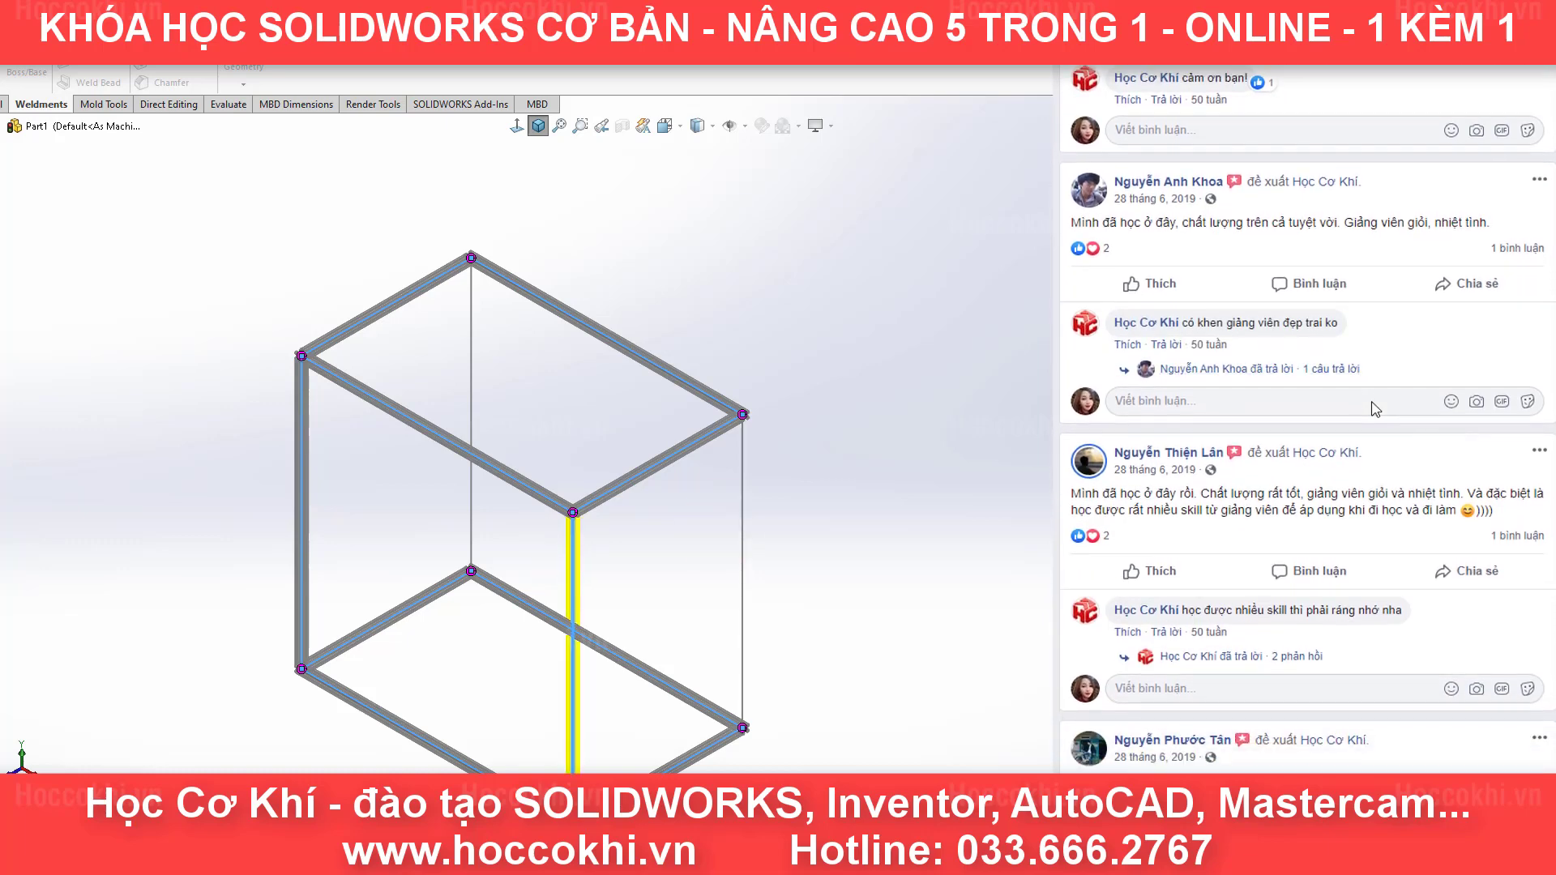
{"action": "left_click", "coordinate": [740, 527]}
{"action": "scroll", "coordinate": [620, 583], "scroll_direction": "down", "scroll_amount": 1}
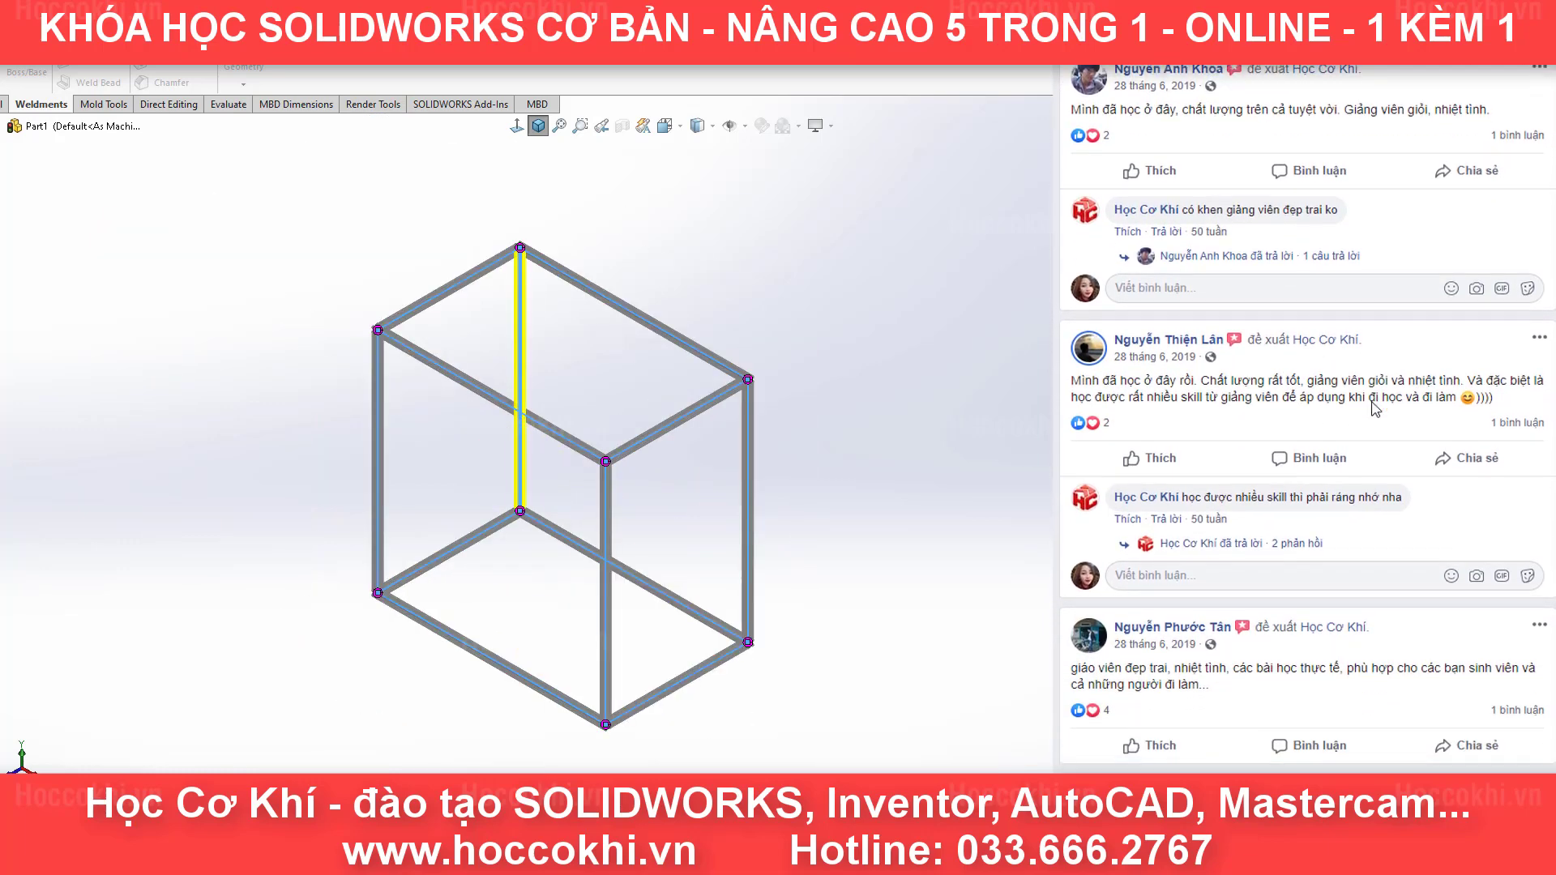
{"action": "key", "text": "Return"}
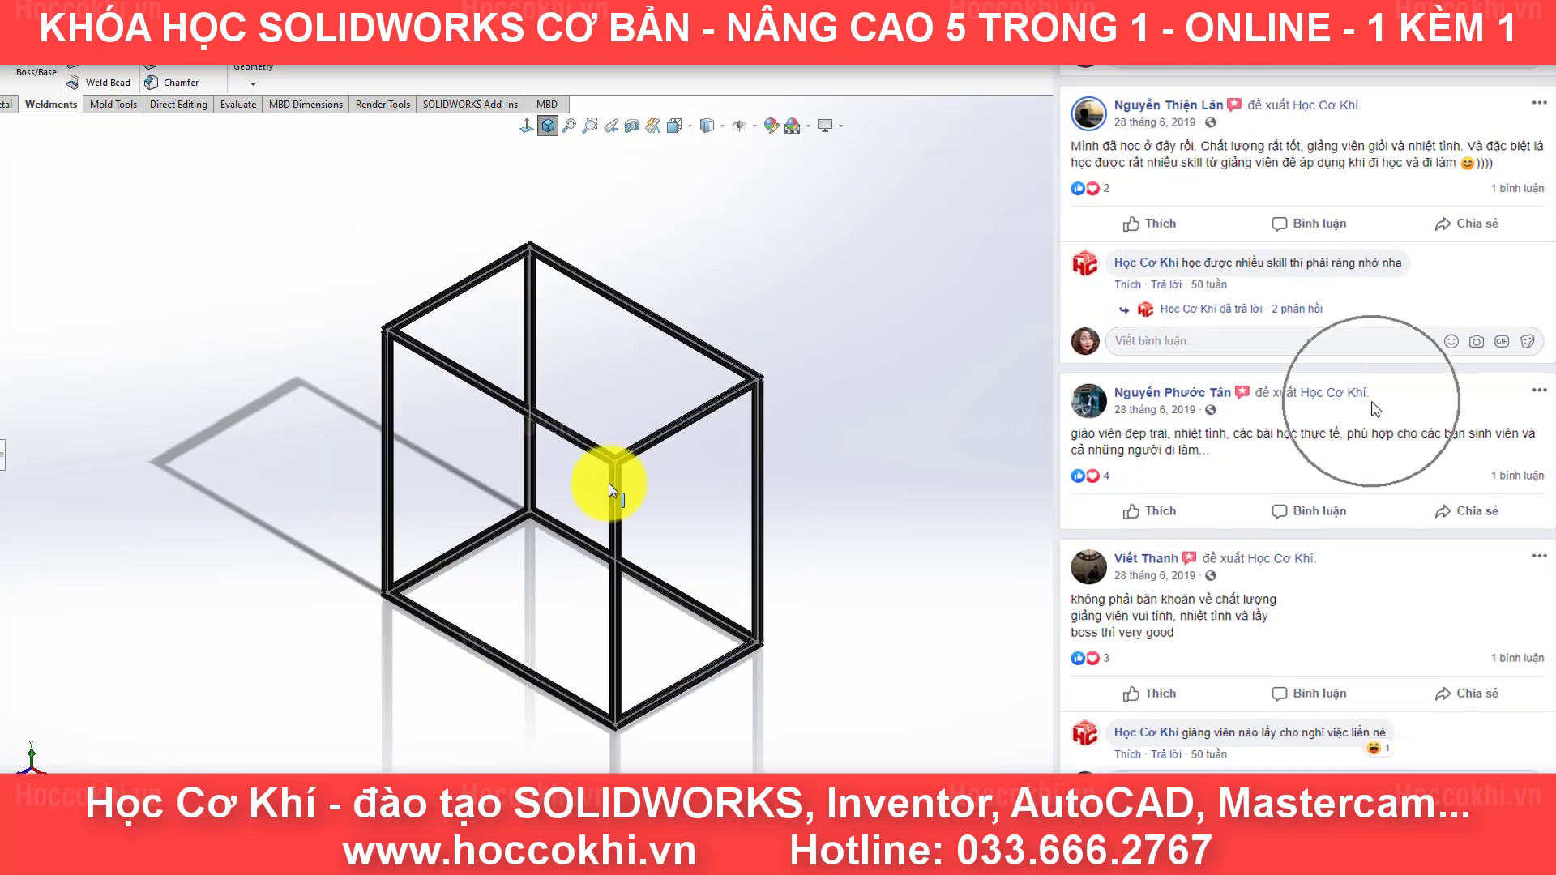
{"action": "scroll", "coordinate": [616, 478], "scroll_direction": "down", "scroll_amount": 3}
{"action": "scroll", "coordinate": [642, 454], "scroll_direction": "down", "scroll_amount": 2}
{"action": "scroll", "coordinate": [660, 397], "scroll_direction": "down", "scroll_amount": 2}
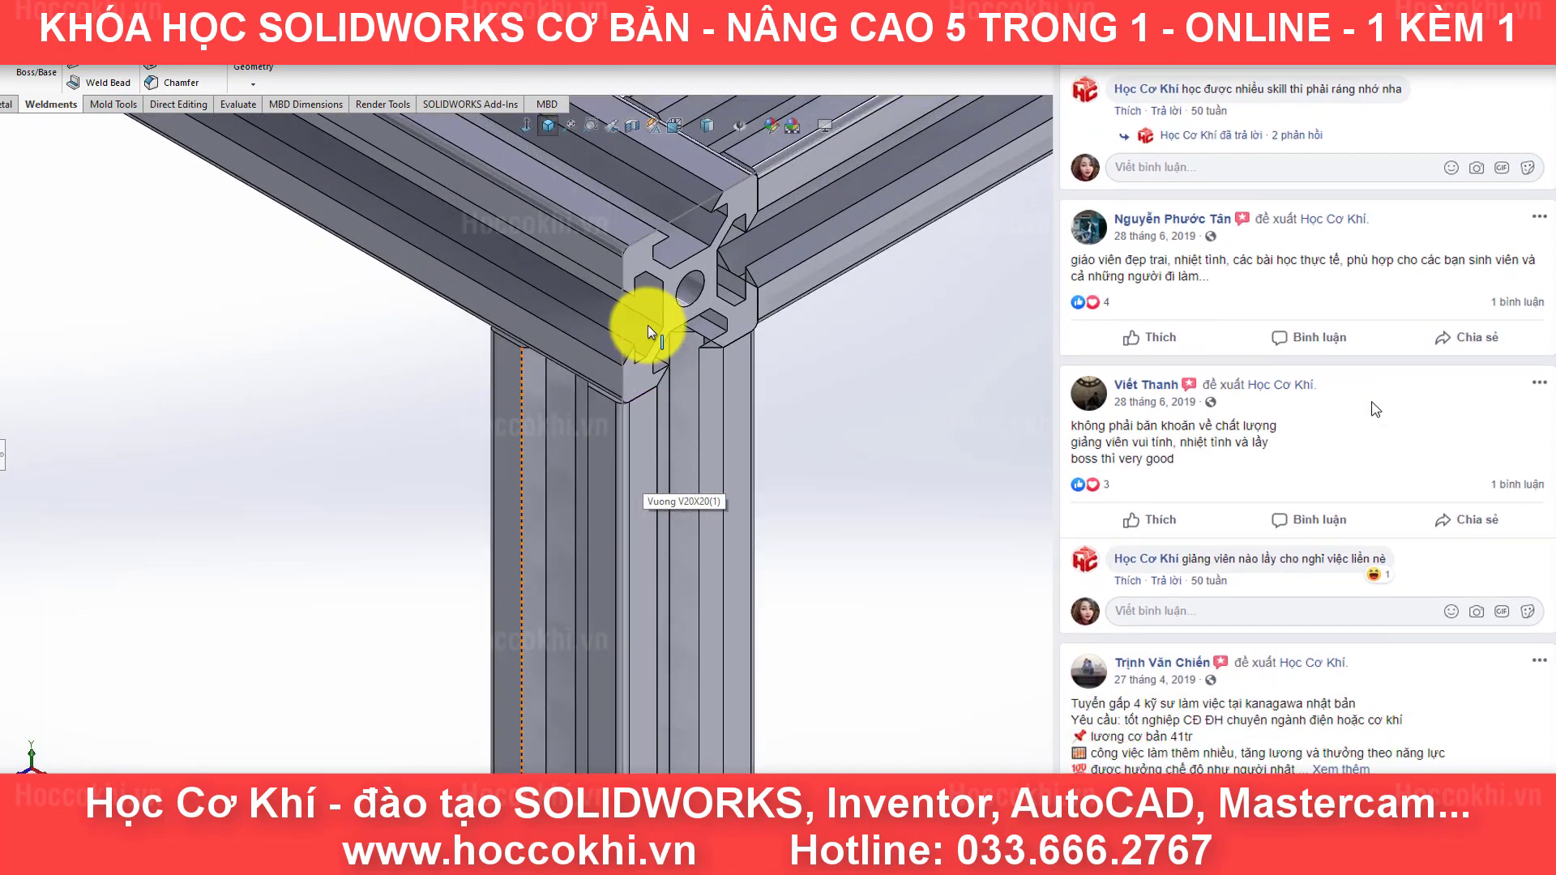
{"action": "mouse_move", "coordinate": [649, 324]}
{"action": "middle_mouse_down"}
{"action": "mouse_move", "coordinate": [607, 243]}
{"action": "mouse_move", "coordinate": [521, 243]}
{"action": "mouse_move", "coordinate": [657, 275]}
{"action": "middle_mouse_up"}
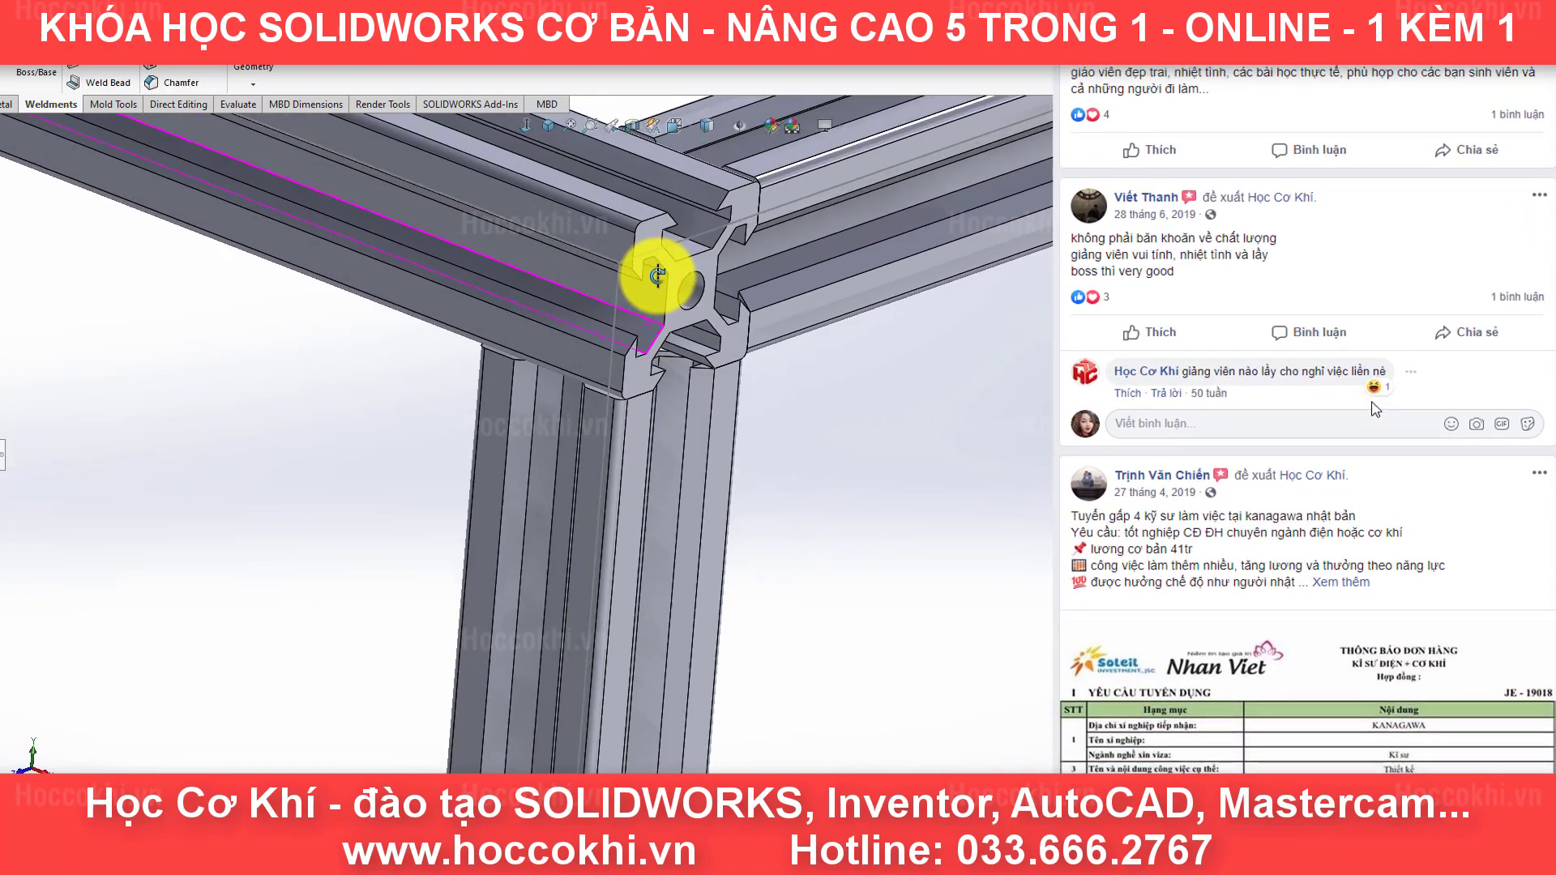
{"action": "scroll", "coordinate": [294, 406], "scroll_direction": "down", "scroll_amount": 1}
{"action": "scroll", "coordinate": [295, 406], "scroll_direction": "down", "scroll_amount": 2}
Step: Narrow the cut list's QTY and DESCRIPTION columns
{"action": "scroll", "coordinate": [294, 406], "scroll_direction": "down", "scroll_amount": 3}
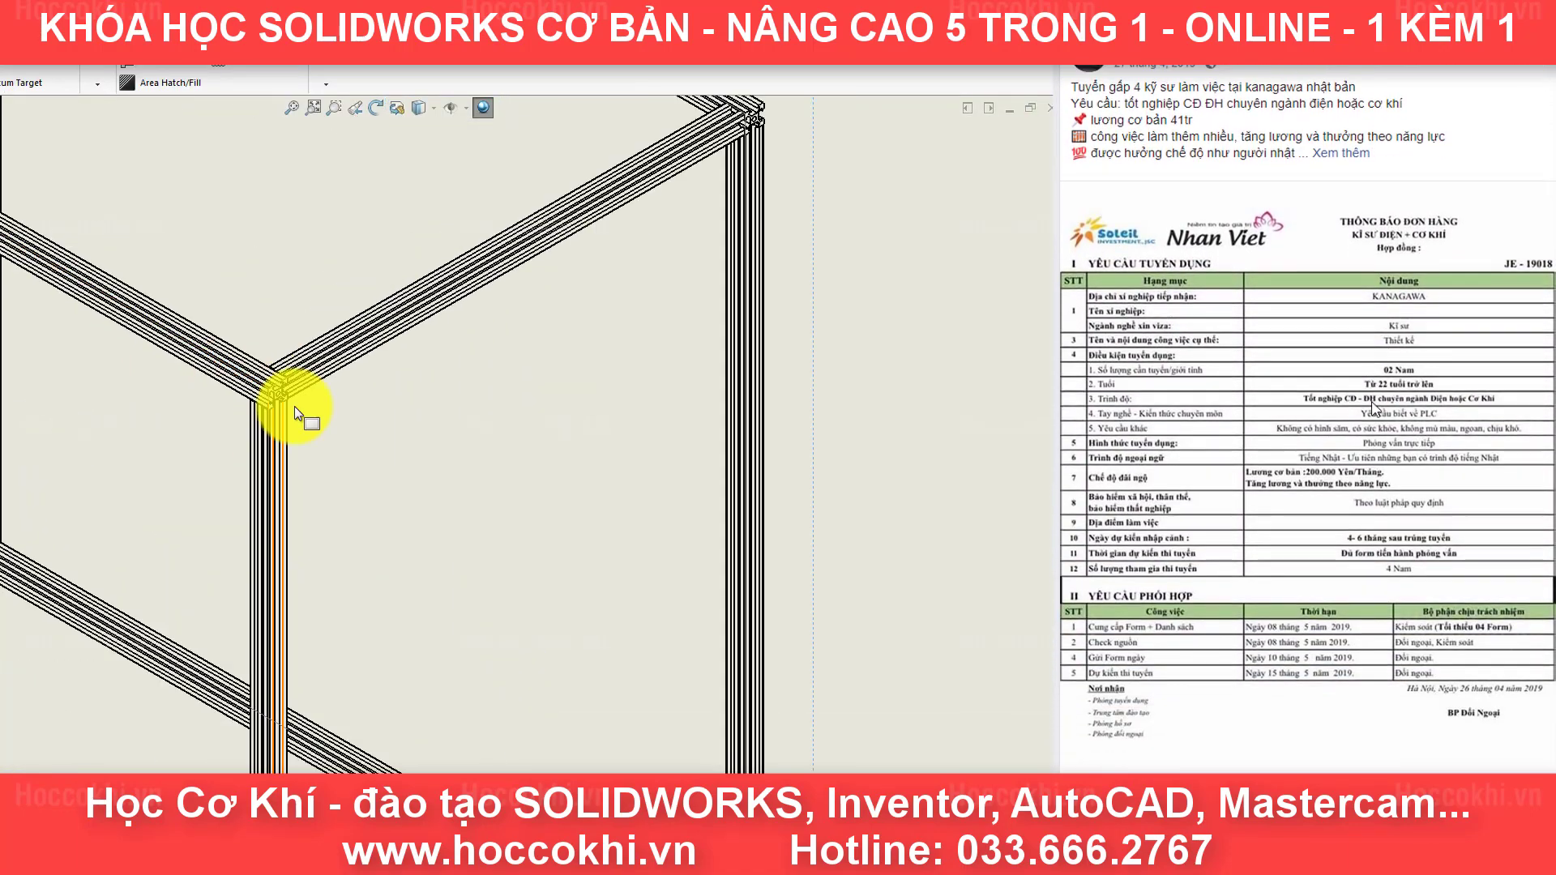
{"action": "scroll", "coordinate": [294, 406], "scroll_direction": "up", "scroll_amount": 2}
{"action": "scroll", "coordinate": [269, 386], "scroll_direction": "up", "scroll_amount": 2}
{"action": "scroll", "coordinate": [503, 337], "scroll_direction": "up", "scroll_amount": 3}
{"action": "scroll", "coordinate": [444, 397], "scroll_direction": "up", "scroll_amount": 2}
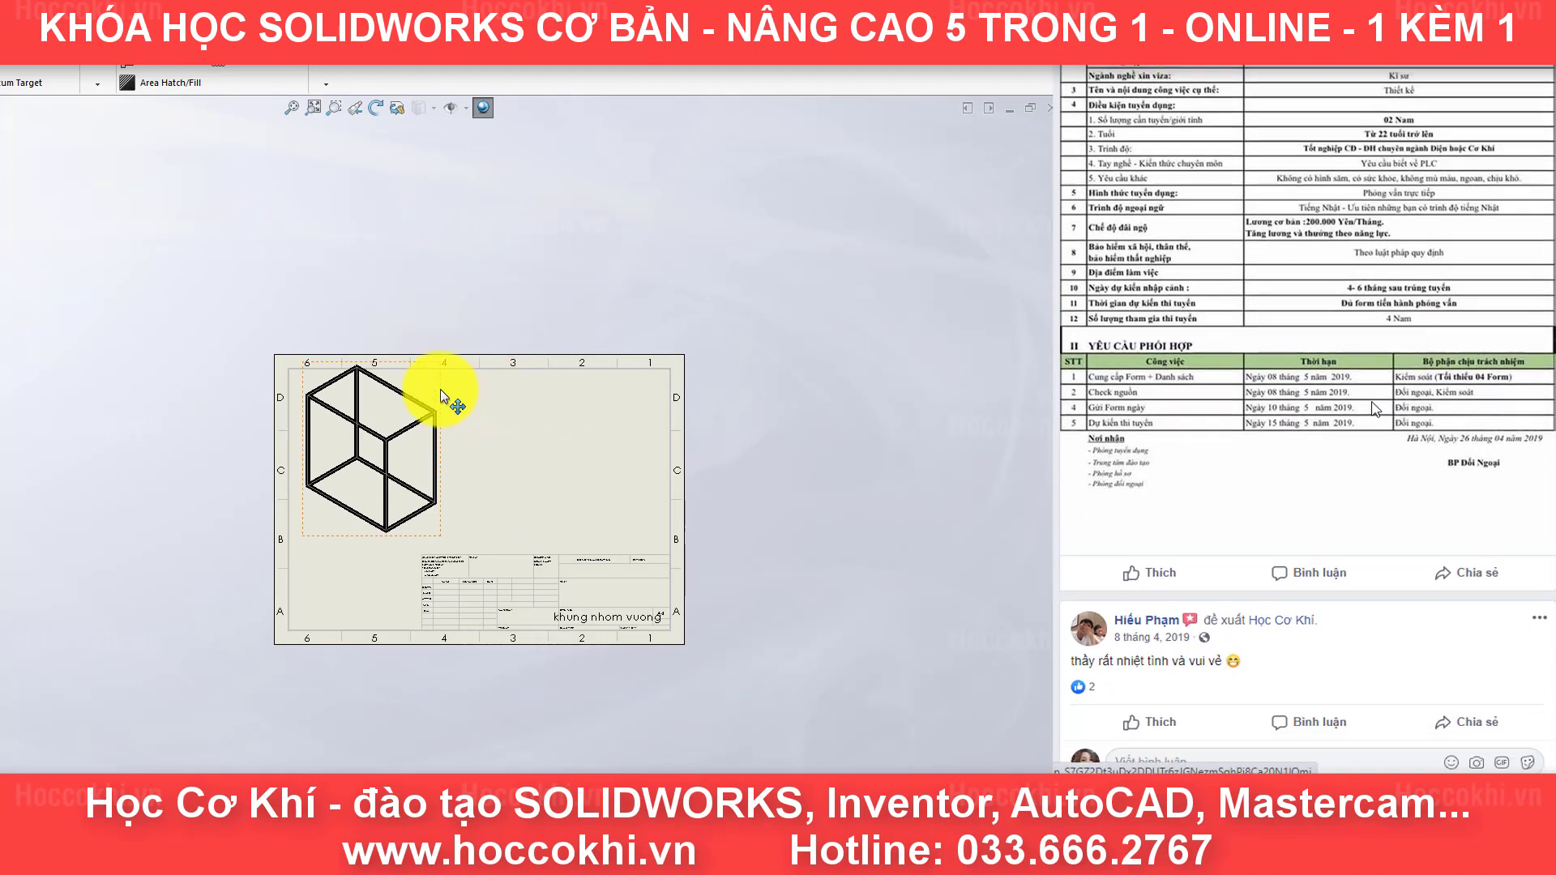
{"action": "scroll", "coordinate": [546, 491], "scroll_direction": "down", "scroll_amount": 2}
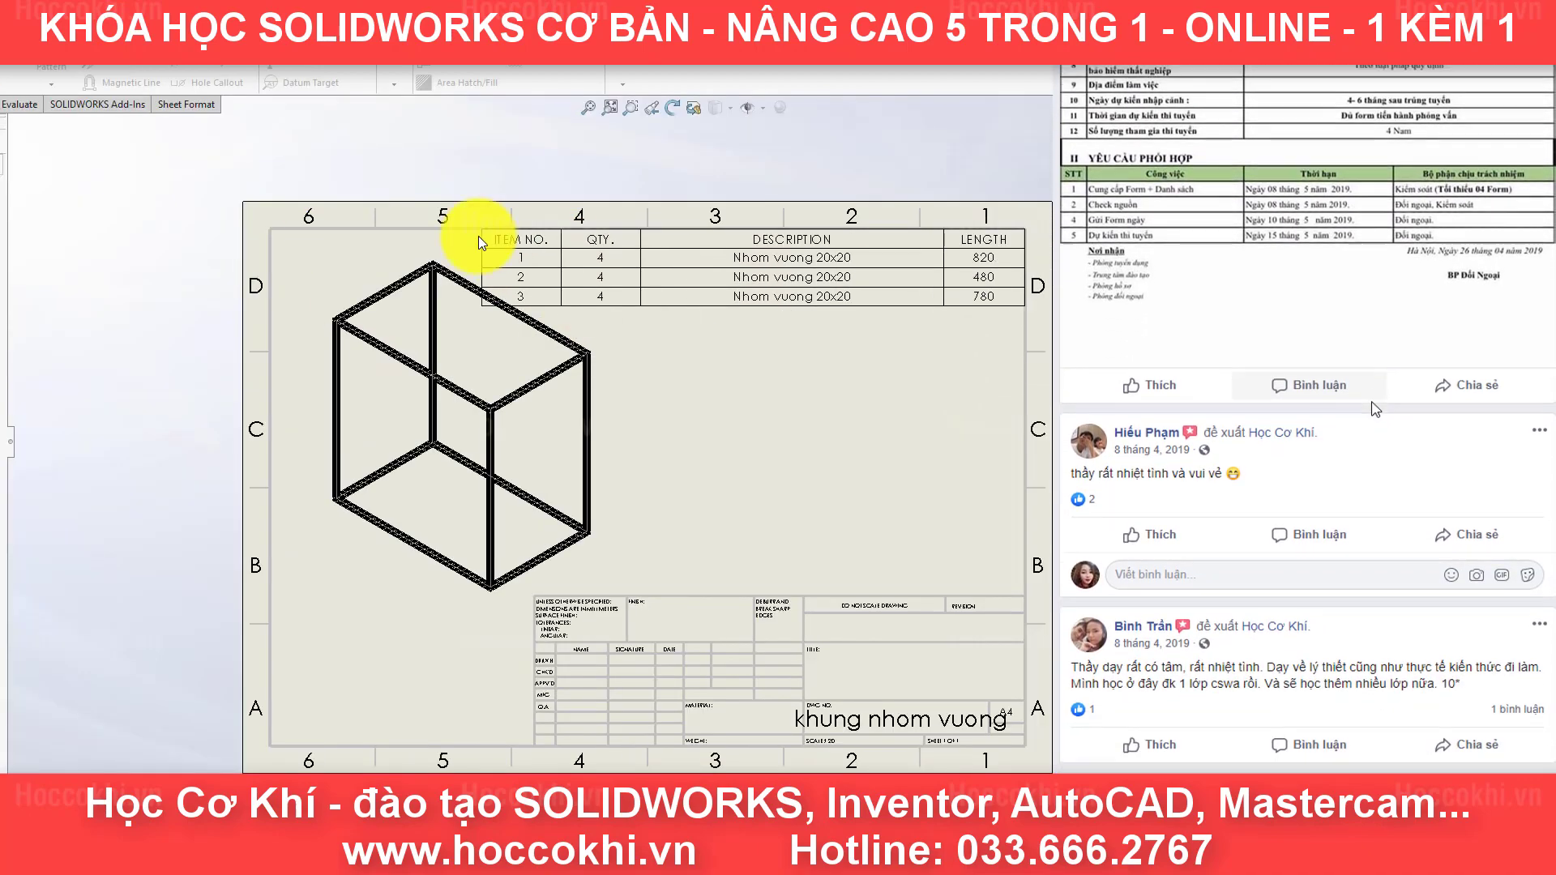
{"action": "scroll", "coordinate": [568, 268], "scroll_direction": "down", "scroll_amount": 2}
{"action": "left_click", "coordinate": [655, 292]}
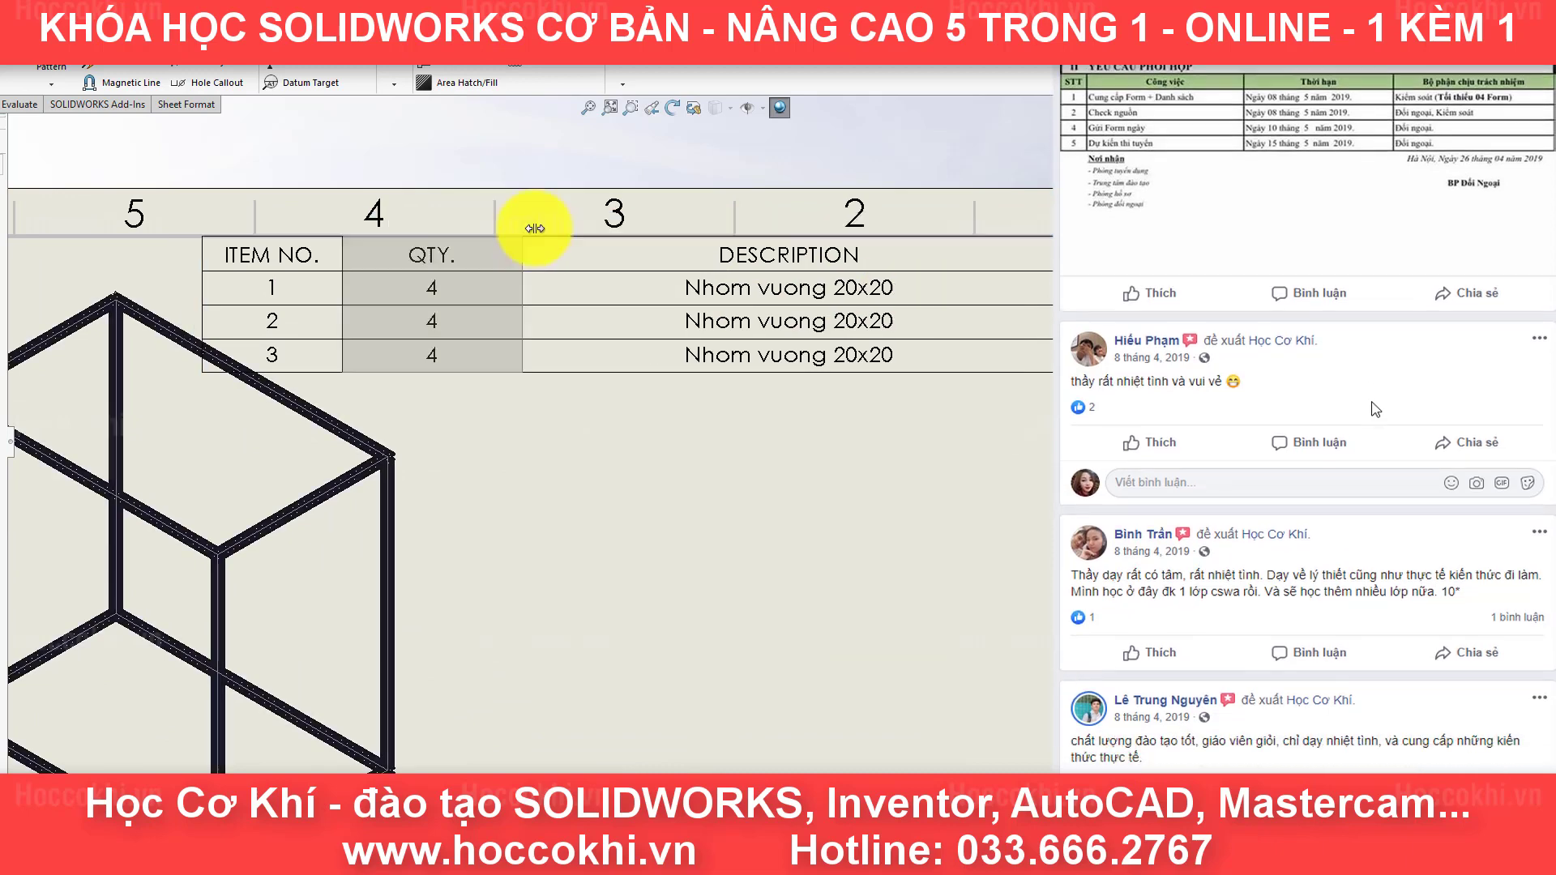
{"action": "left_click_drag", "start_coordinate": [539, 235], "coordinate": [433, 224]}
{"action": "left_click_drag", "start_coordinate": [938, 219], "coordinate": [733, 235]}
Step: Move the cut list table to the sheet's top-right corner
{"action": "left_click", "coordinate": [290, 253]}
{"action": "left_click_drag", "start_coordinate": [290, 253], "coordinate": [389, 256]}
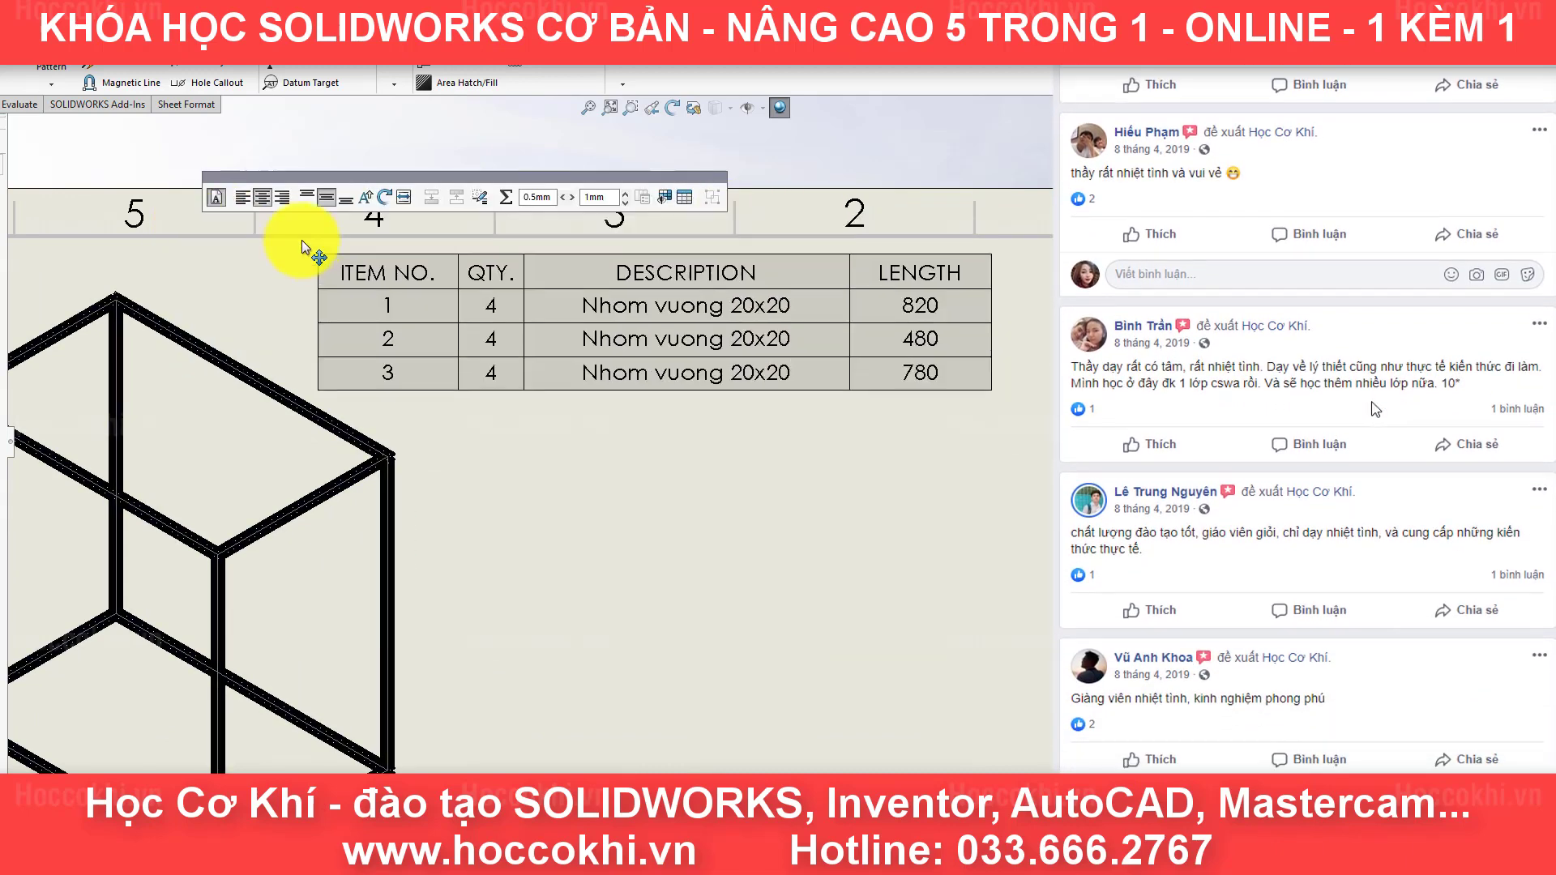
{"action": "left_click_drag", "start_coordinate": [260, 215], "coordinate": [474, 224]}
{"action": "left_click", "coordinate": [466, 443]}
{"action": "scroll", "coordinate": [466, 443], "scroll_direction": "up", "scroll_amount": 3}
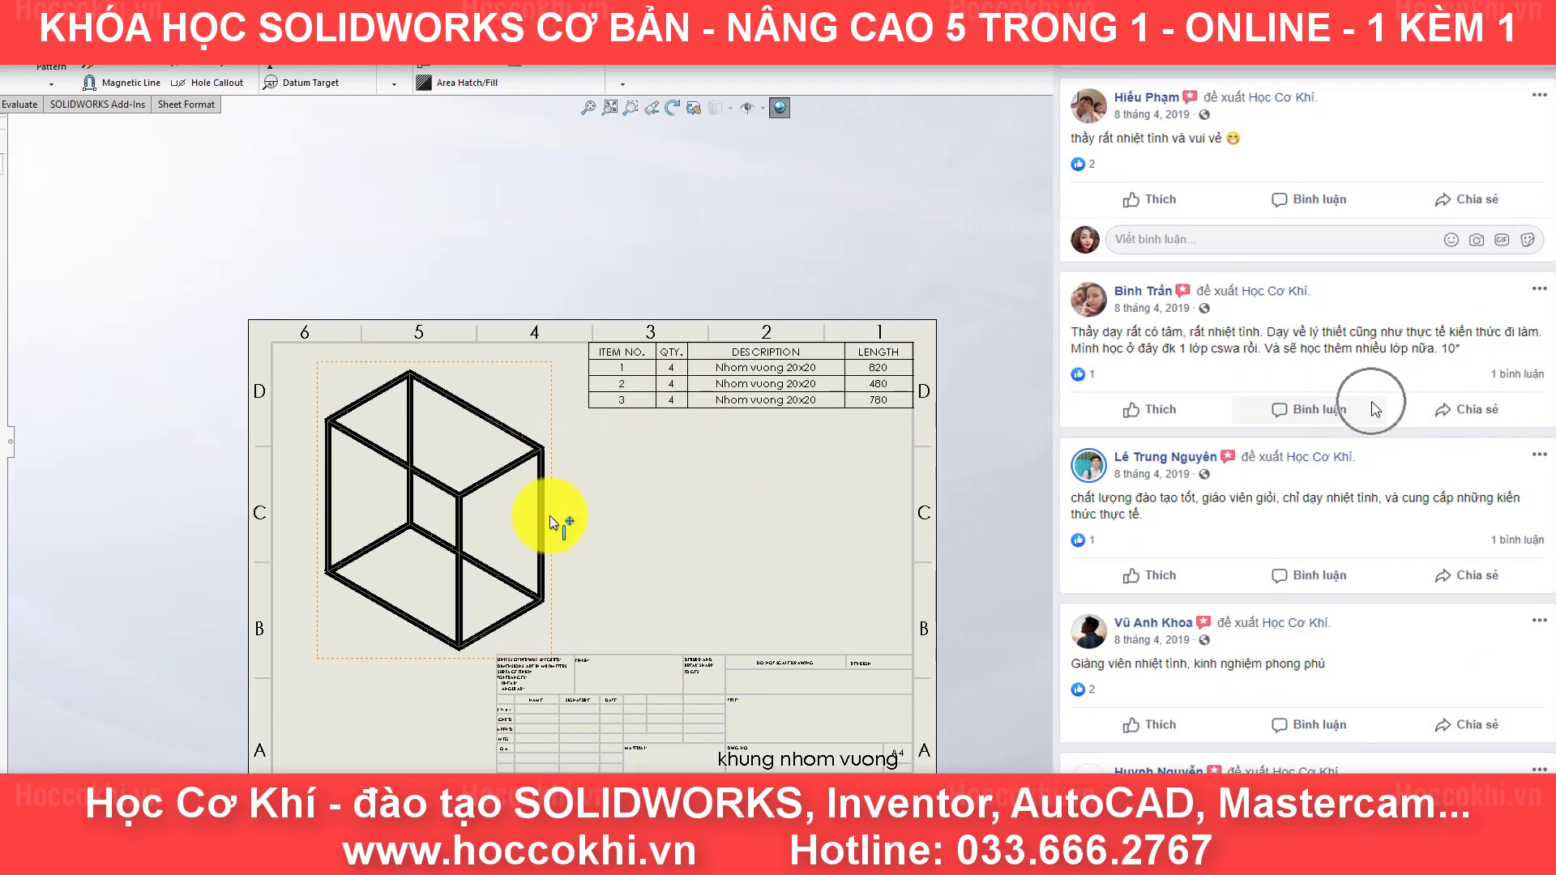
{"action": "scroll", "coordinate": [405, 490], "scroll_direction": "down", "scroll_amount": 2}
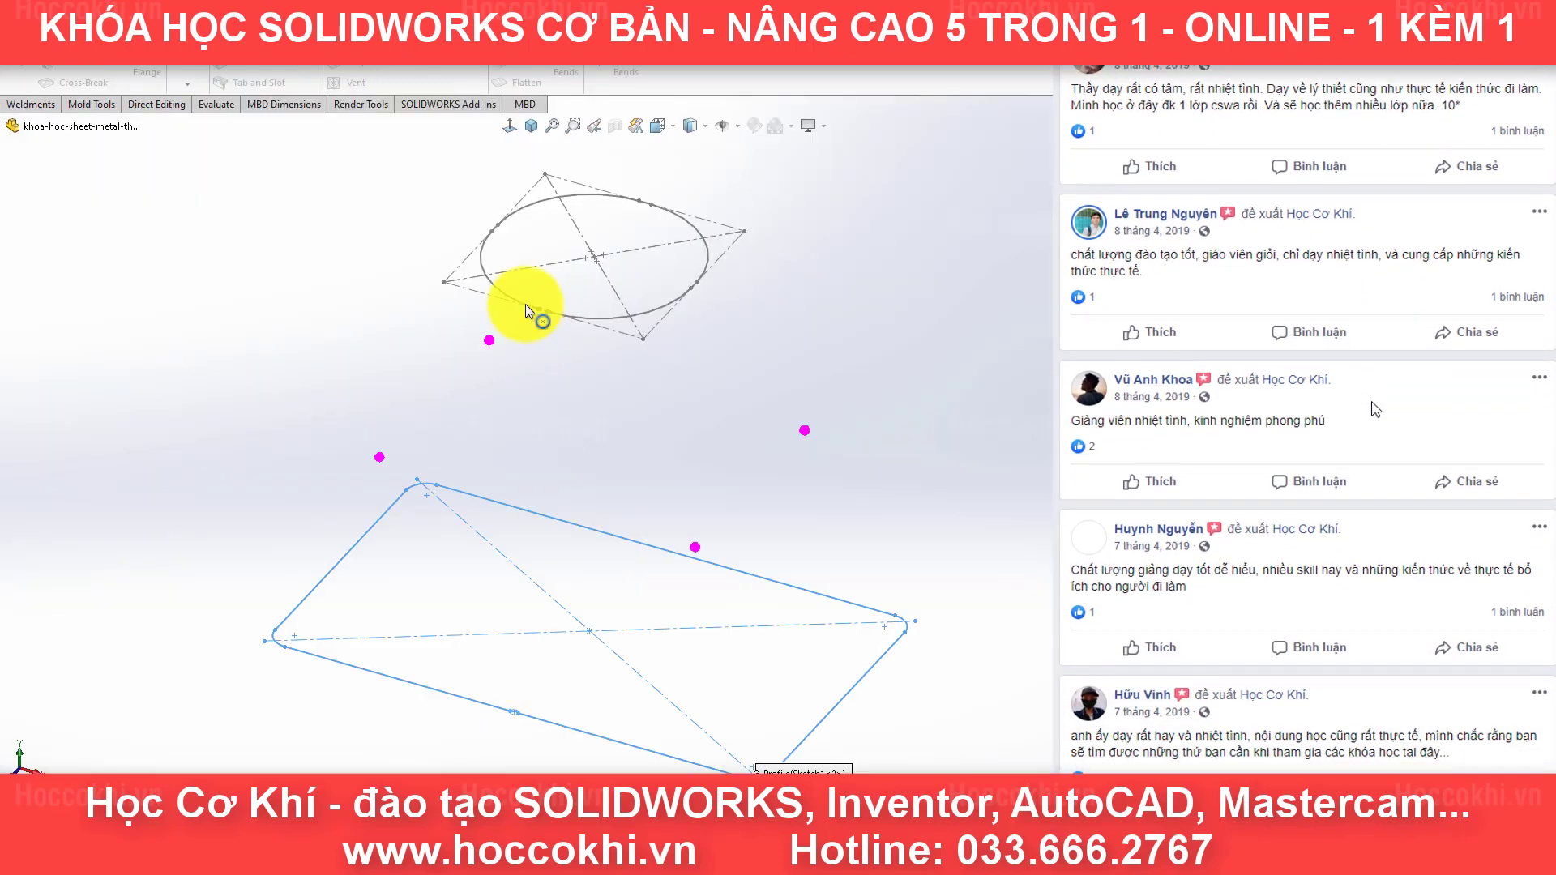
Step: Loft the sheet-metal transition from the circle to the rounded rectangle
{"action": "left_click", "coordinate": [525, 306]}
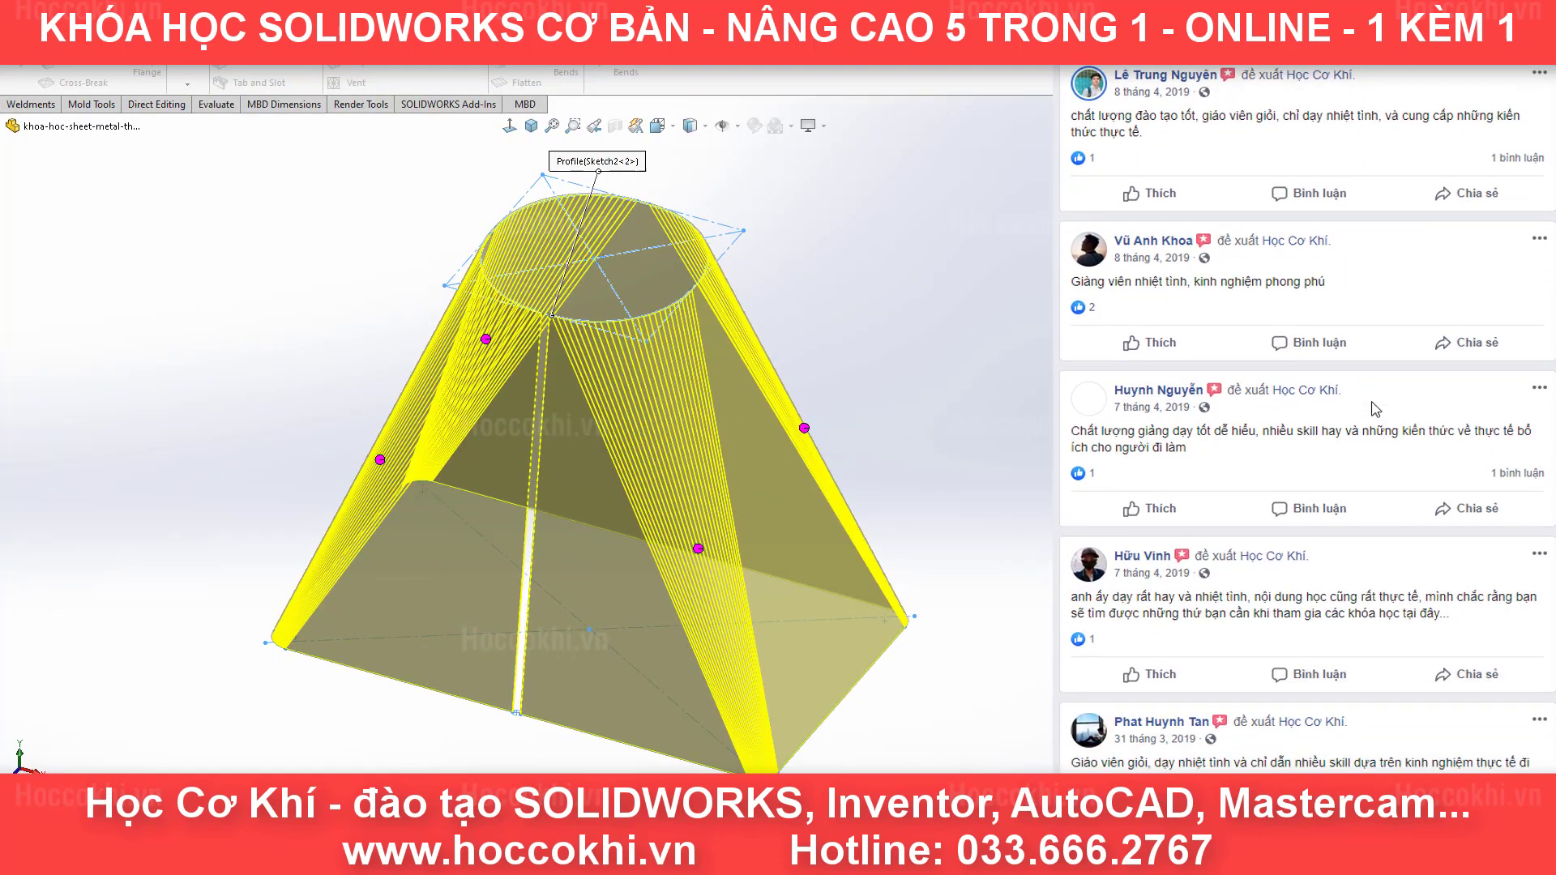
{"action": "middle_click_drag", "start_coordinate": [405, 310], "coordinate": [321, 302]}
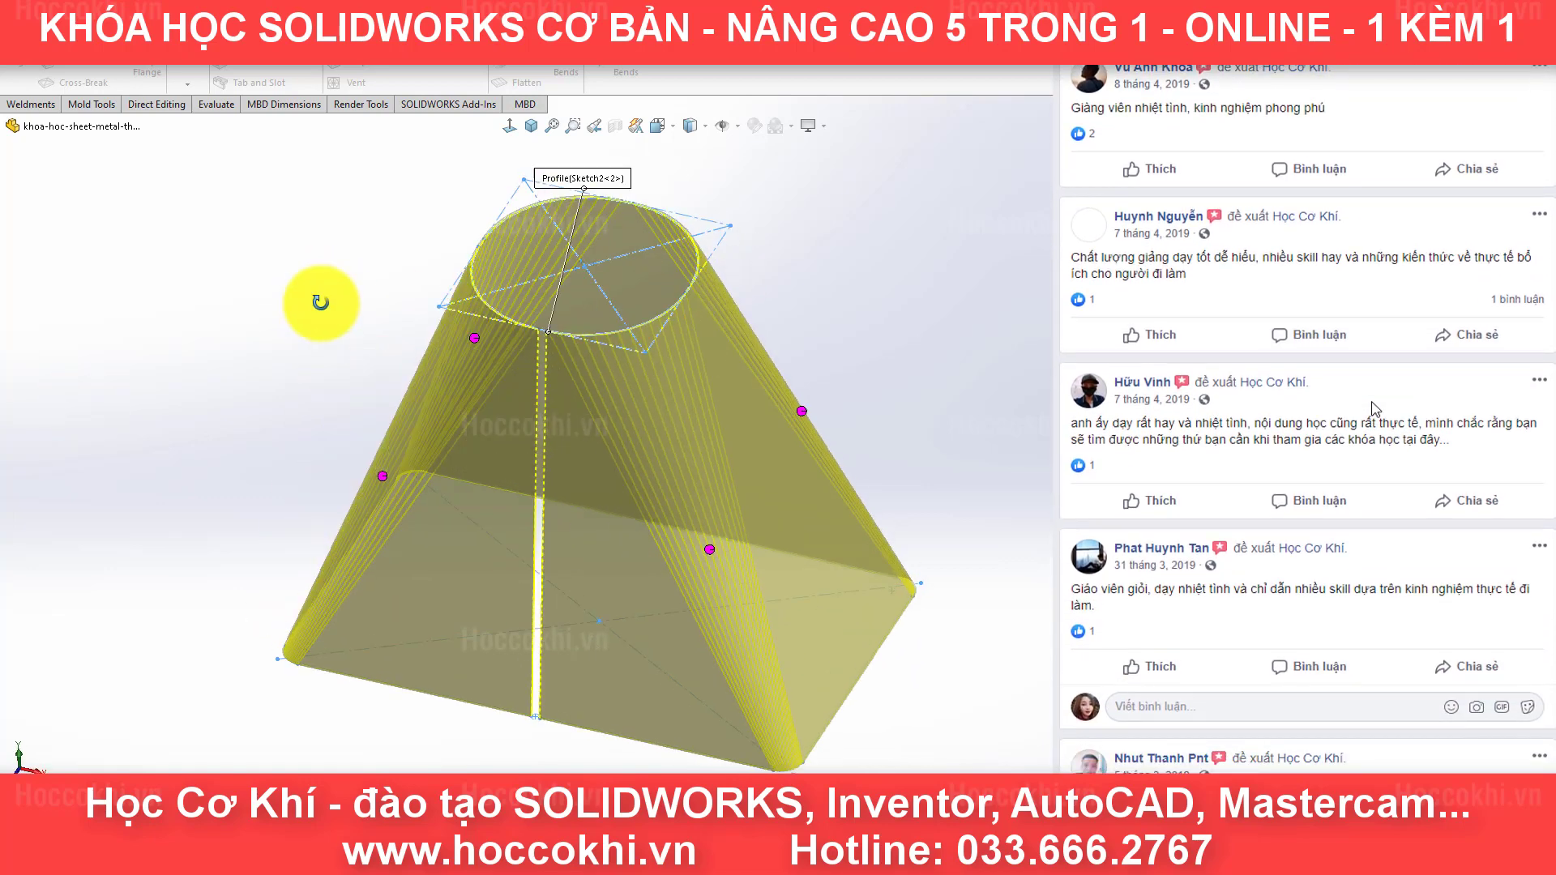
{"action": "scroll", "coordinate": [410, 380], "scroll_direction": "down", "scroll_amount": 5}
{"action": "middle_click_drag", "start_coordinate": [410, 380], "coordinate": [916, 324]}
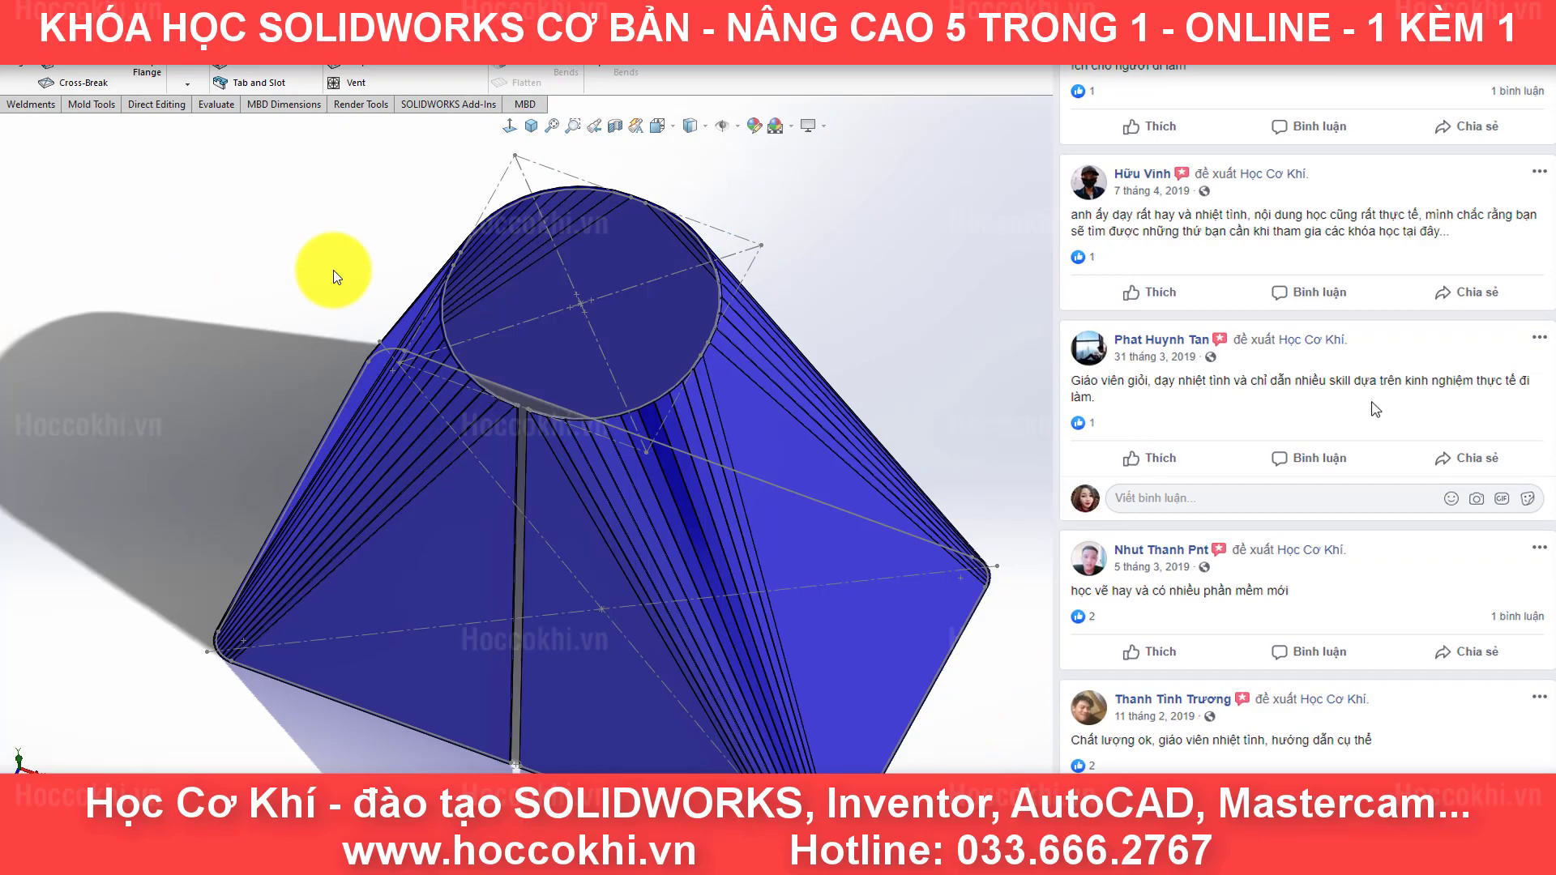
{"action": "mouse_move", "coordinate": [330, 268]}
{"action": "middle_mouse_down"}
{"action": "mouse_move", "coordinate": [618, 233]}
{"action": "mouse_move", "coordinate": [974, 713]}
{"action": "mouse_move", "coordinate": [289, 245]}
{"action": "mouse_move", "coordinate": [900, 406]}
{"action": "mouse_move", "coordinate": [799, 556]}
{"action": "mouse_move", "coordinate": [806, 539]}
{"action": "middle_mouse_up"}
Step: Flatten the loft and view its flat pattern face-on
{"action": "left_click", "coordinate": [439, 85]}
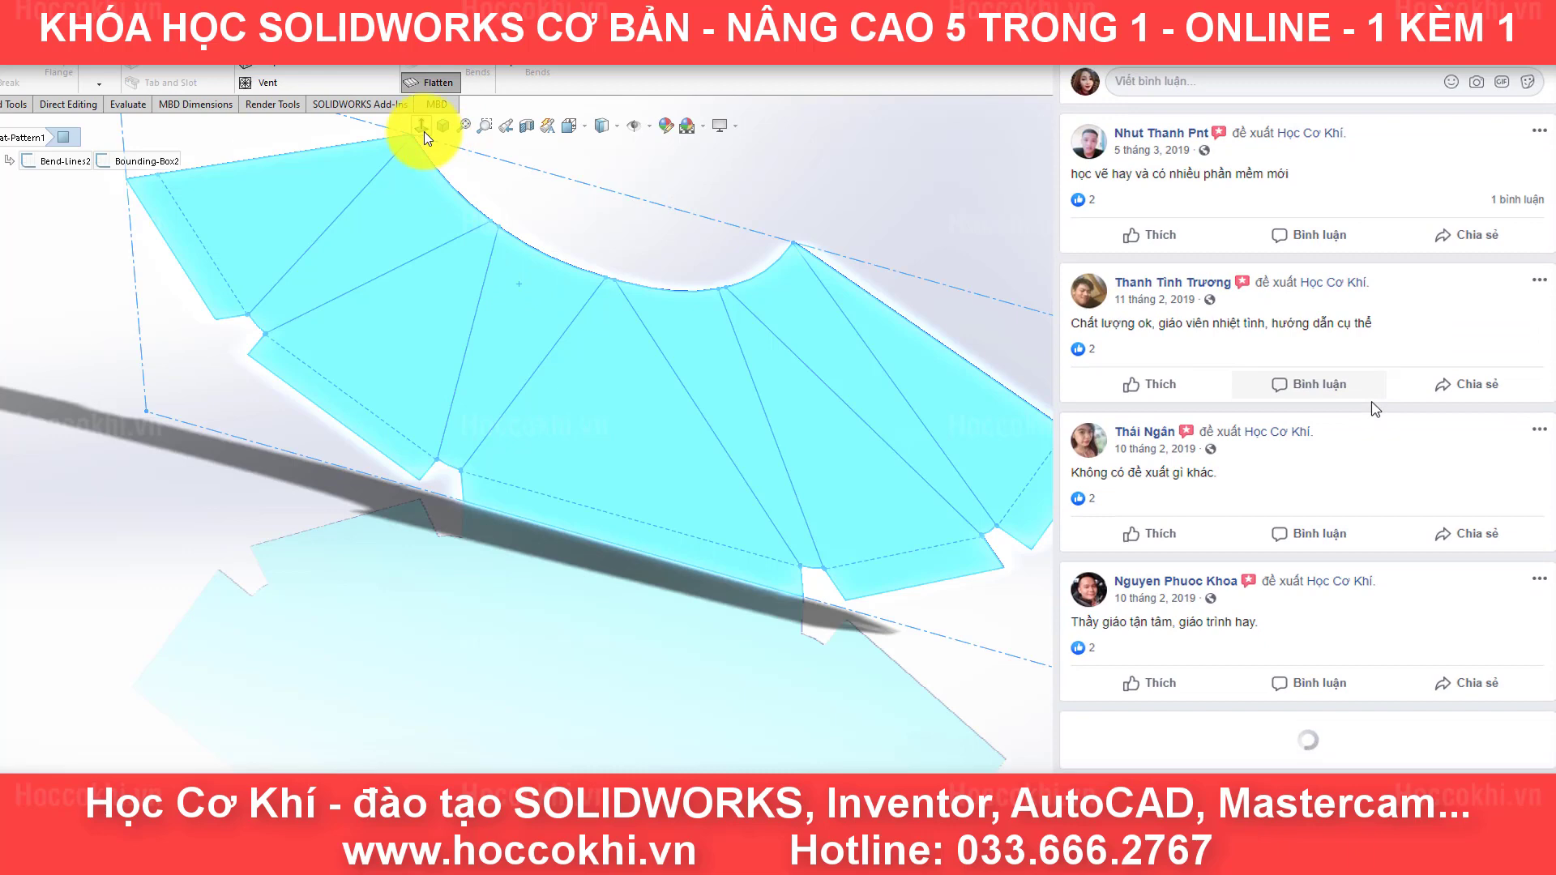
{"action": "left_click", "coordinate": [421, 126]}
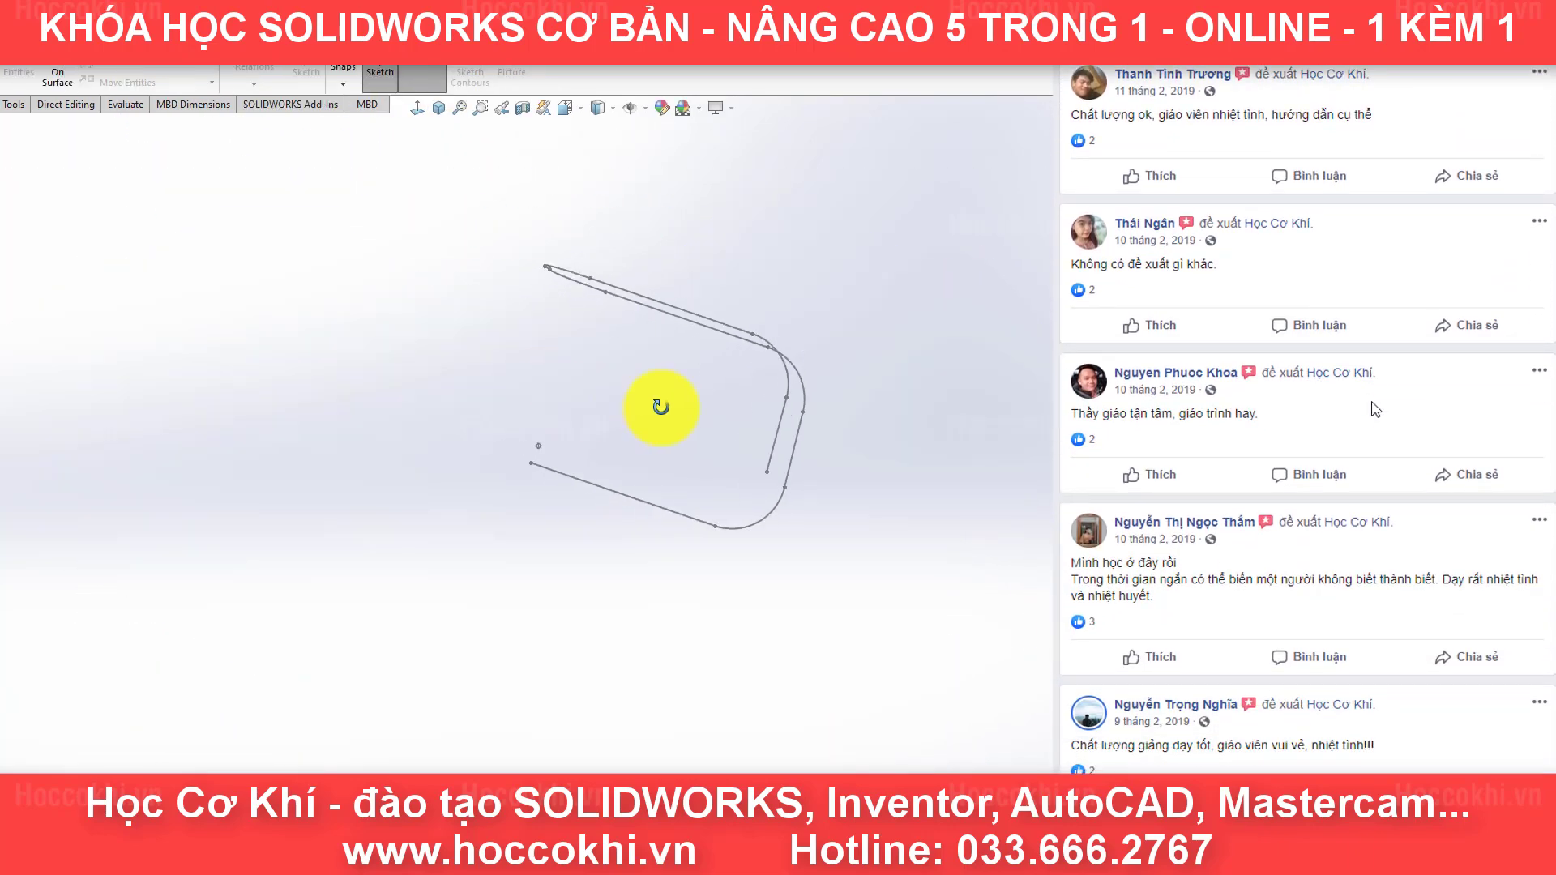
{"action": "mouse_move", "coordinate": [659, 400]}
{"action": "middle_mouse_down"}
{"action": "mouse_move", "coordinate": [809, 490]}
{"action": "mouse_move", "coordinate": [740, 318]}
{"action": "middle_mouse_up"}
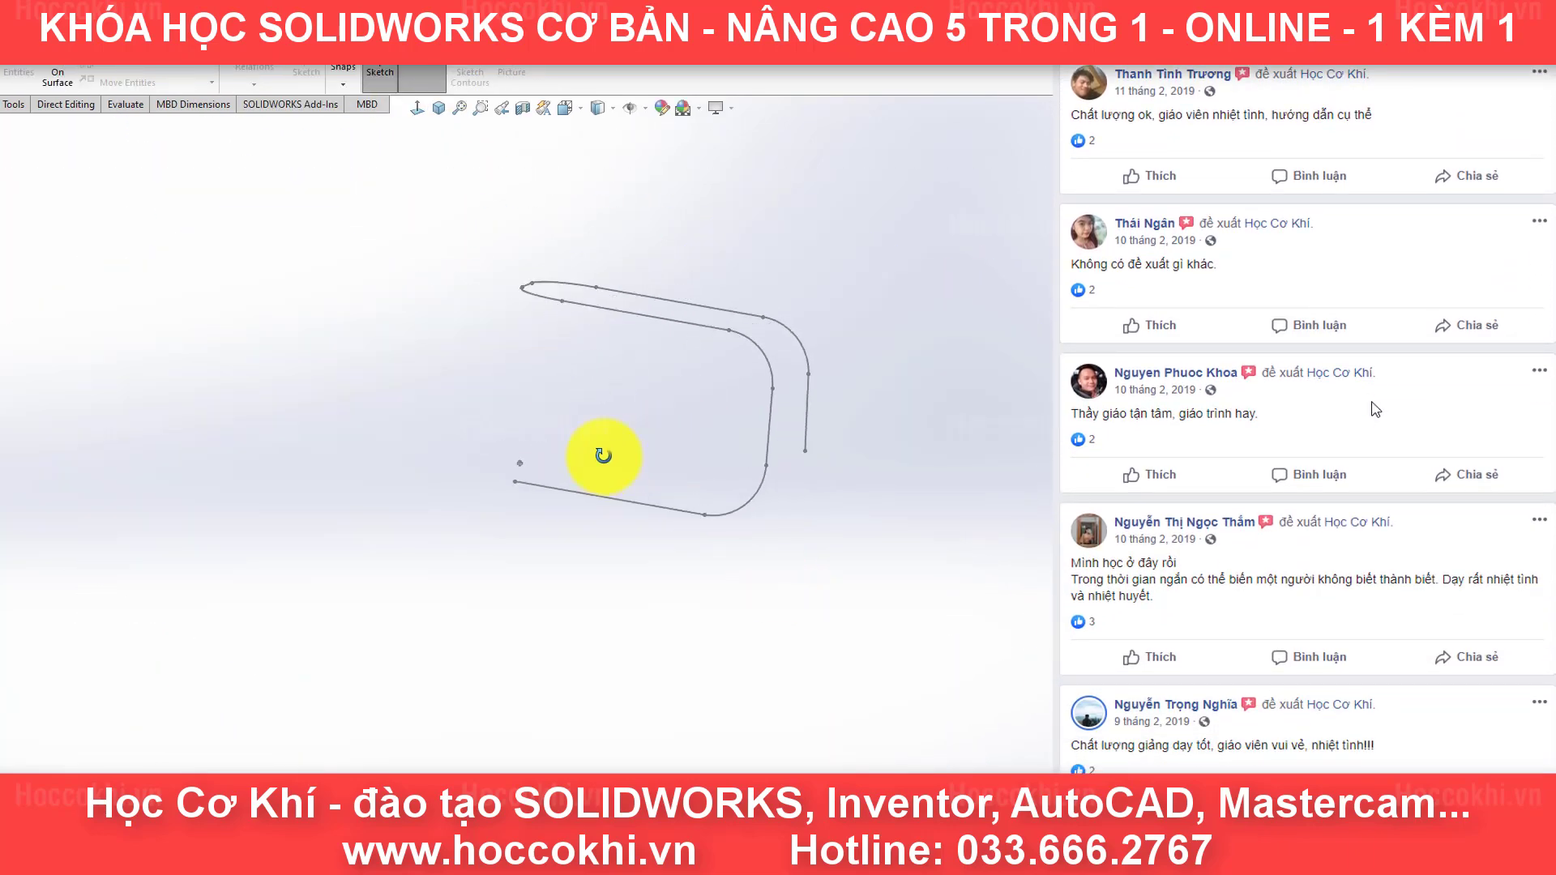
Step: Sweep the small circle along 3DSketch1 with extra twist turns to form a coiled spring
{"action": "scroll", "coordinate": [695, 349], "scroll_direction": "down", "scroll_amount": 3}
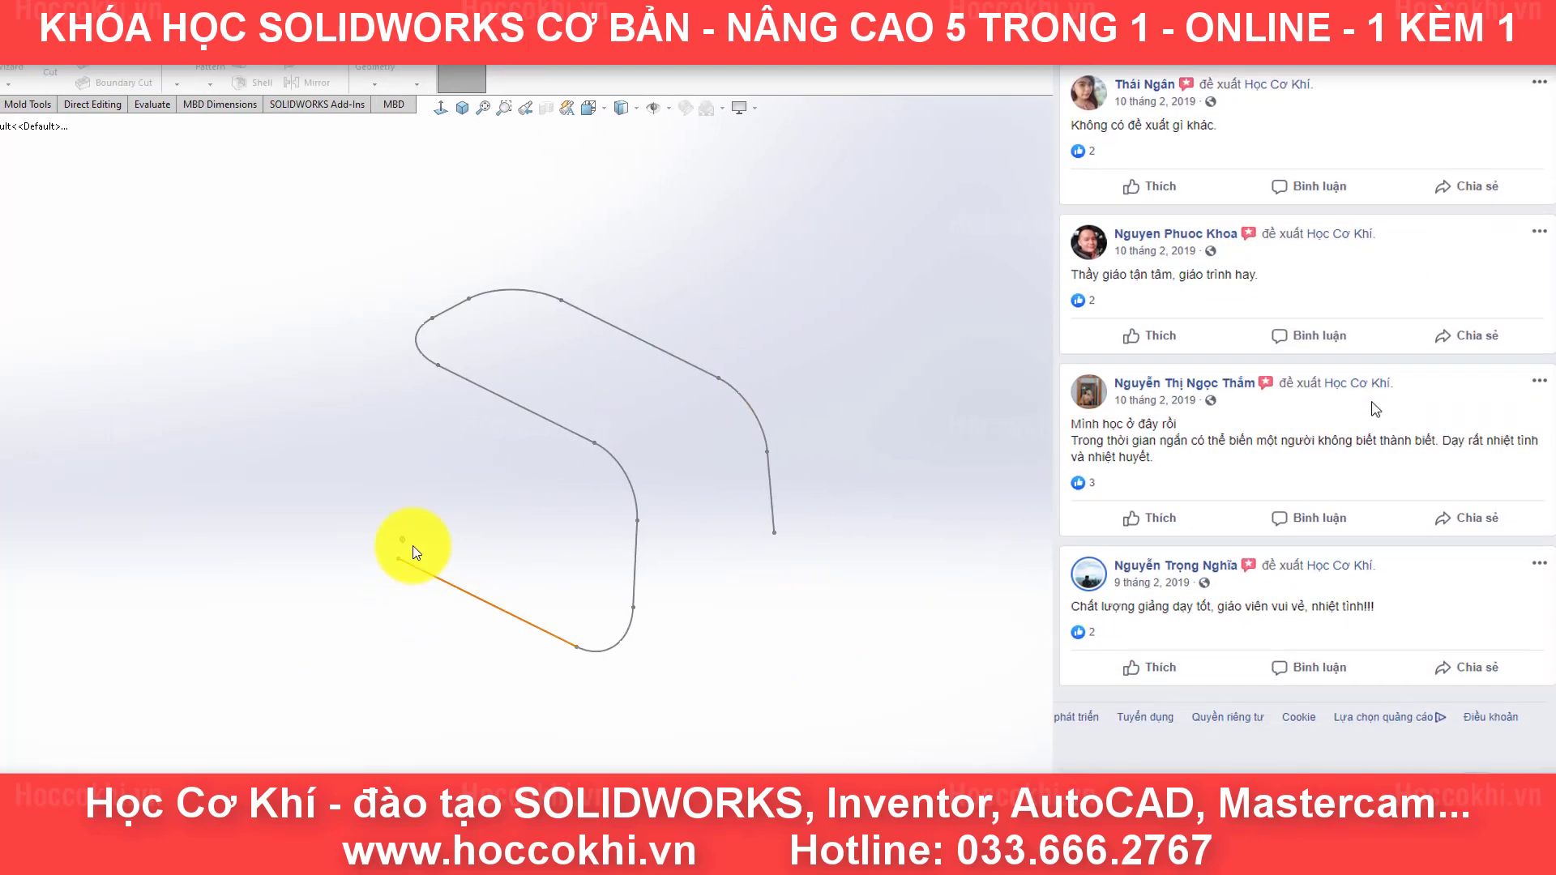
{"action": "left_click", "coordinate": [405, 538]}
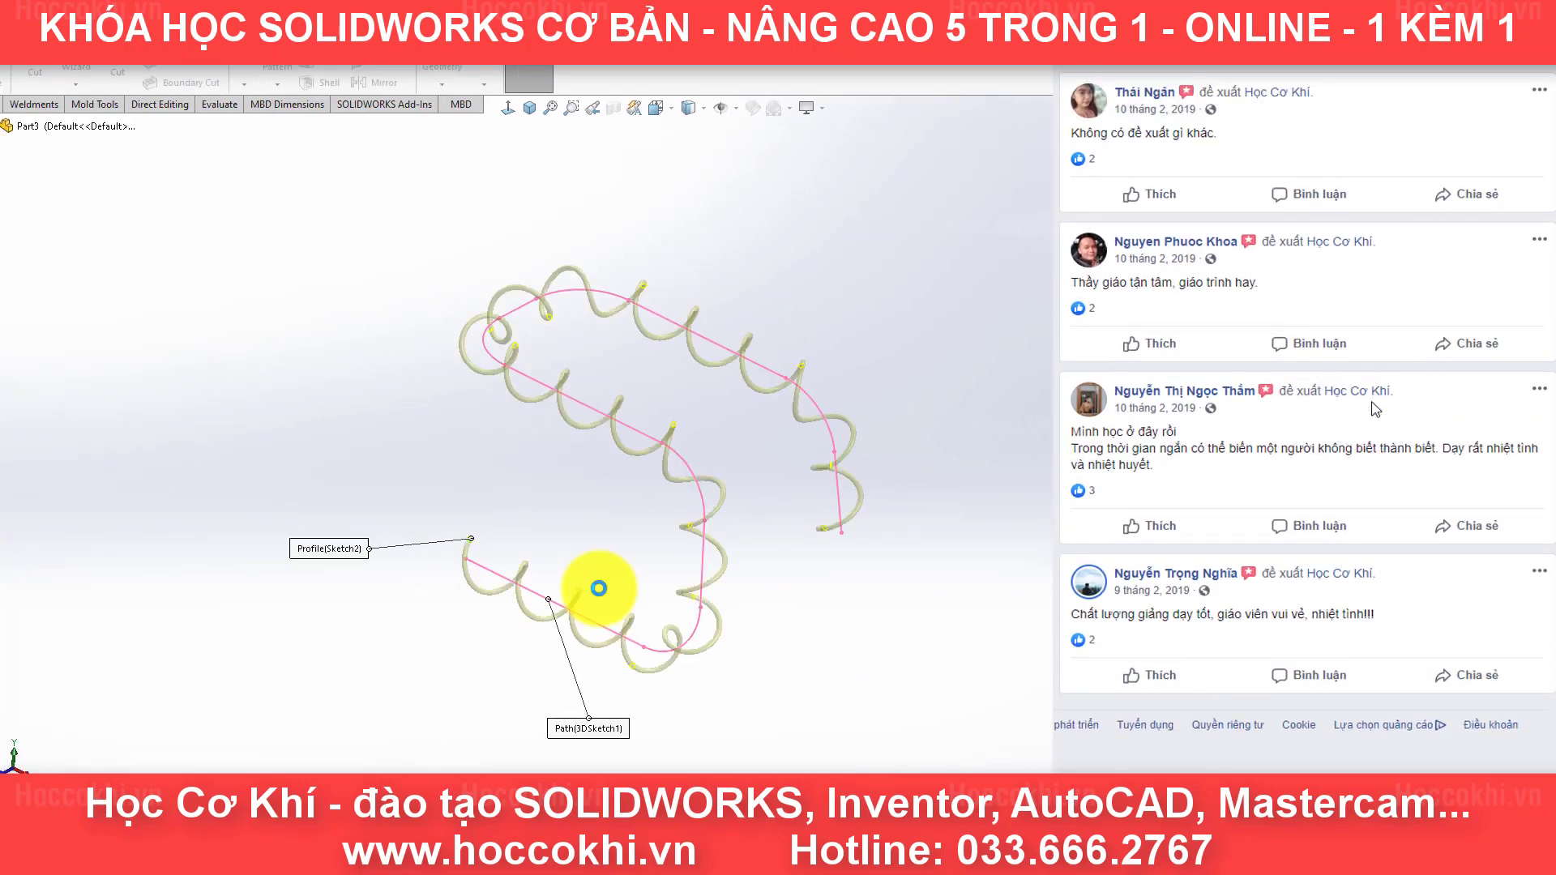
{"action": "left_click", "coordinate": [147, 469]}
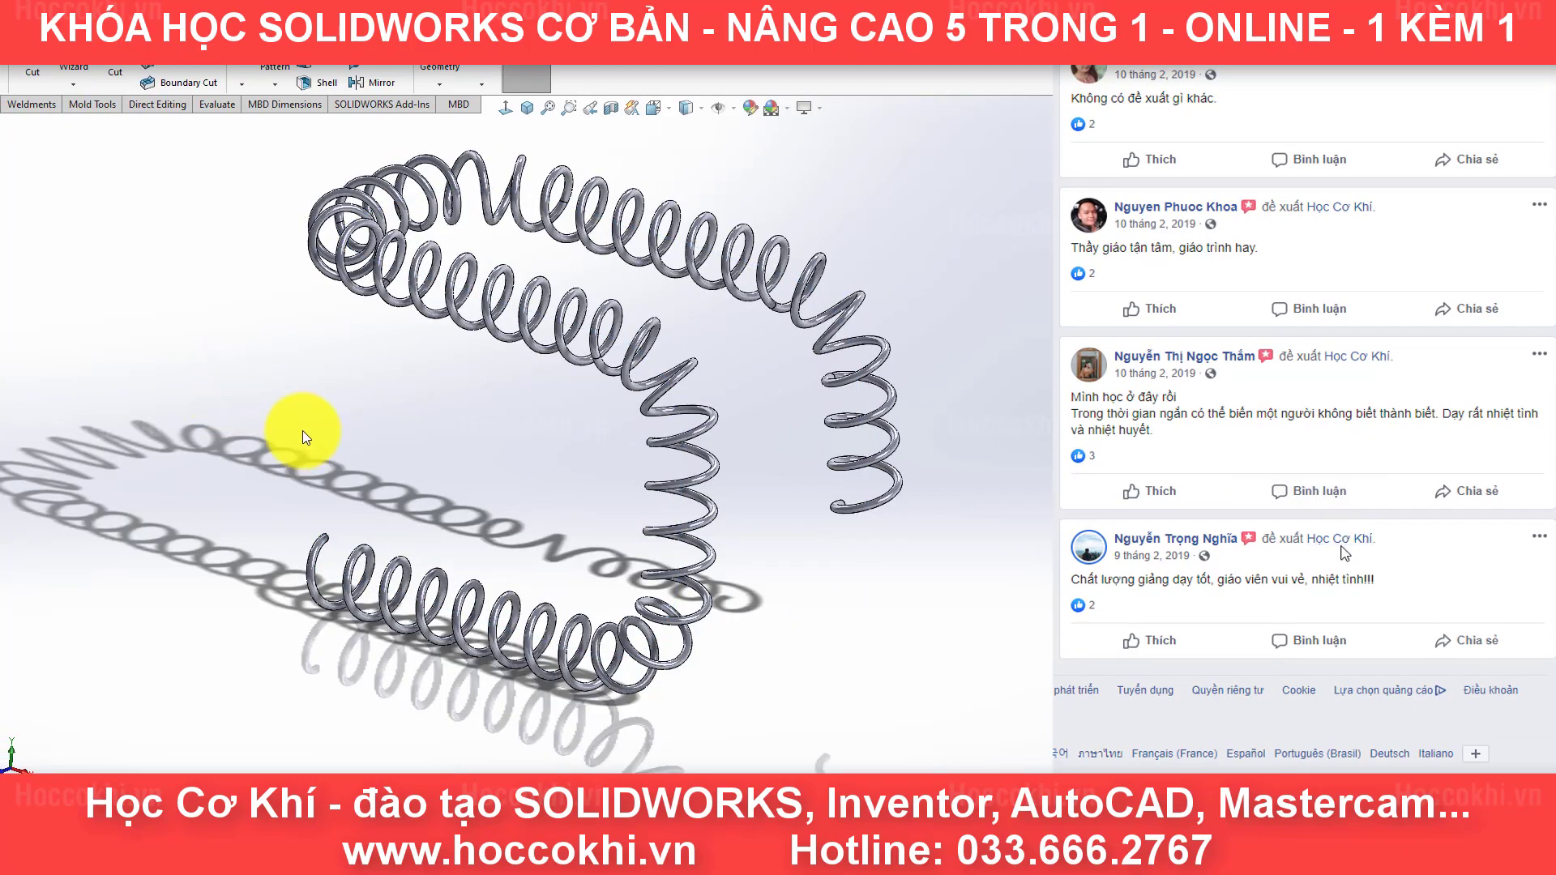
{"action": "mouse_move", "coordinate": [303, 430]}
{"action": "middle_mouse_down"}
{"action": "mouse_move", "coordinate": [427, 393]}
{"action": "mouse_move", "coordinate": [486, 476]}
{"action": "mouse_move", "coordinate": [209, 547]}
{"action": "middle_mouse_up"}
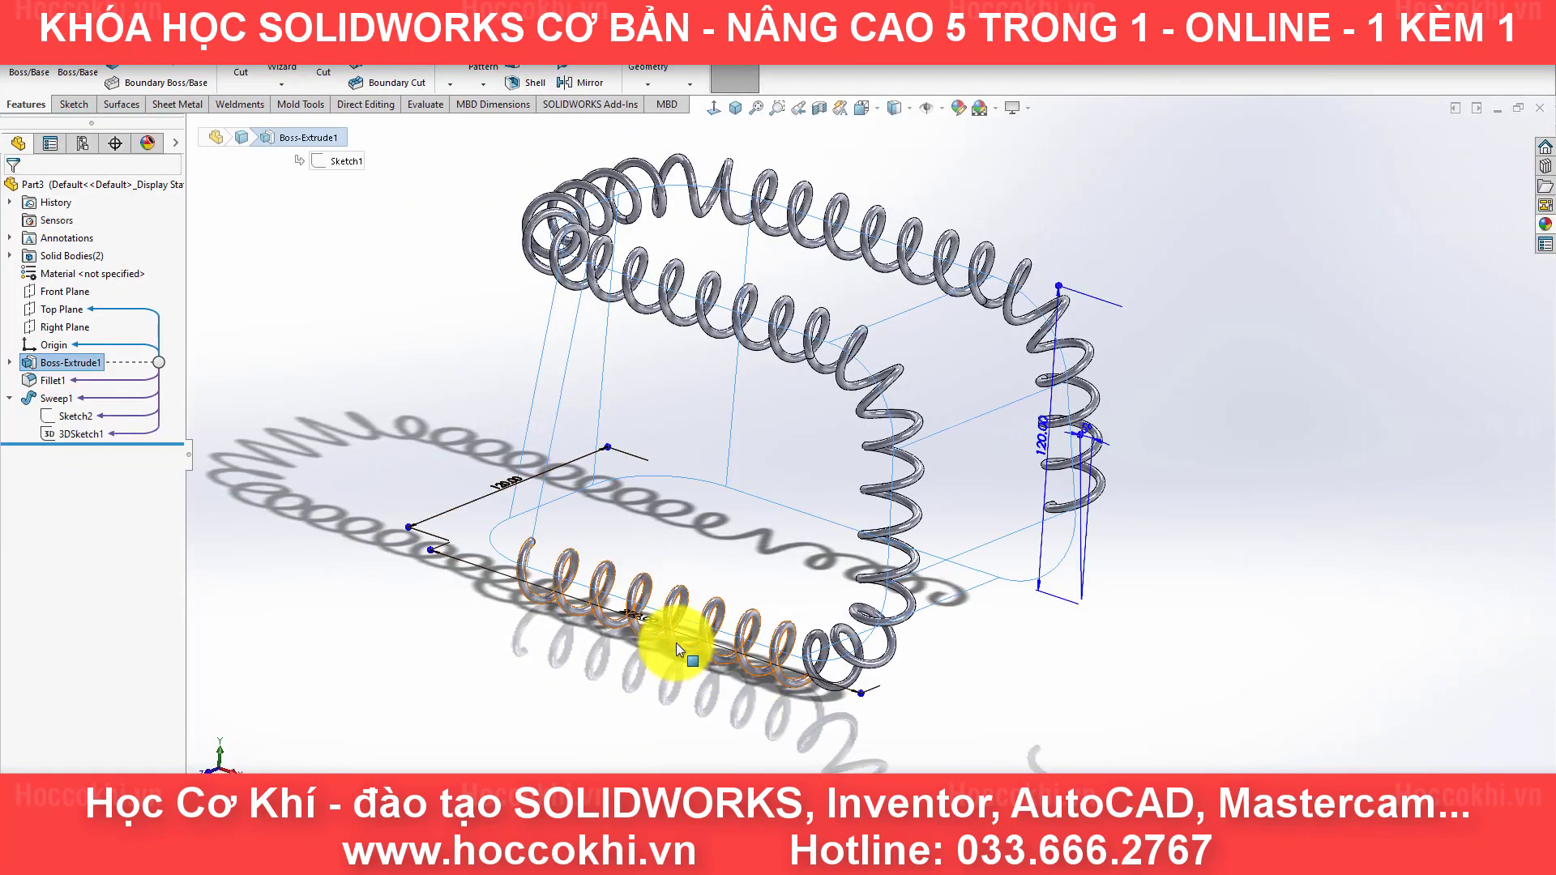
{"action": "mouse_move", "coordinate": [568, 664]}
{"action": "middle_mouse_down"}
{"action": "mouse_move", "coordinate": [504, 611]}
{"action": "mouse_move", "coordinate": [565, 718]}
{"action": "middle_mouse_up"}
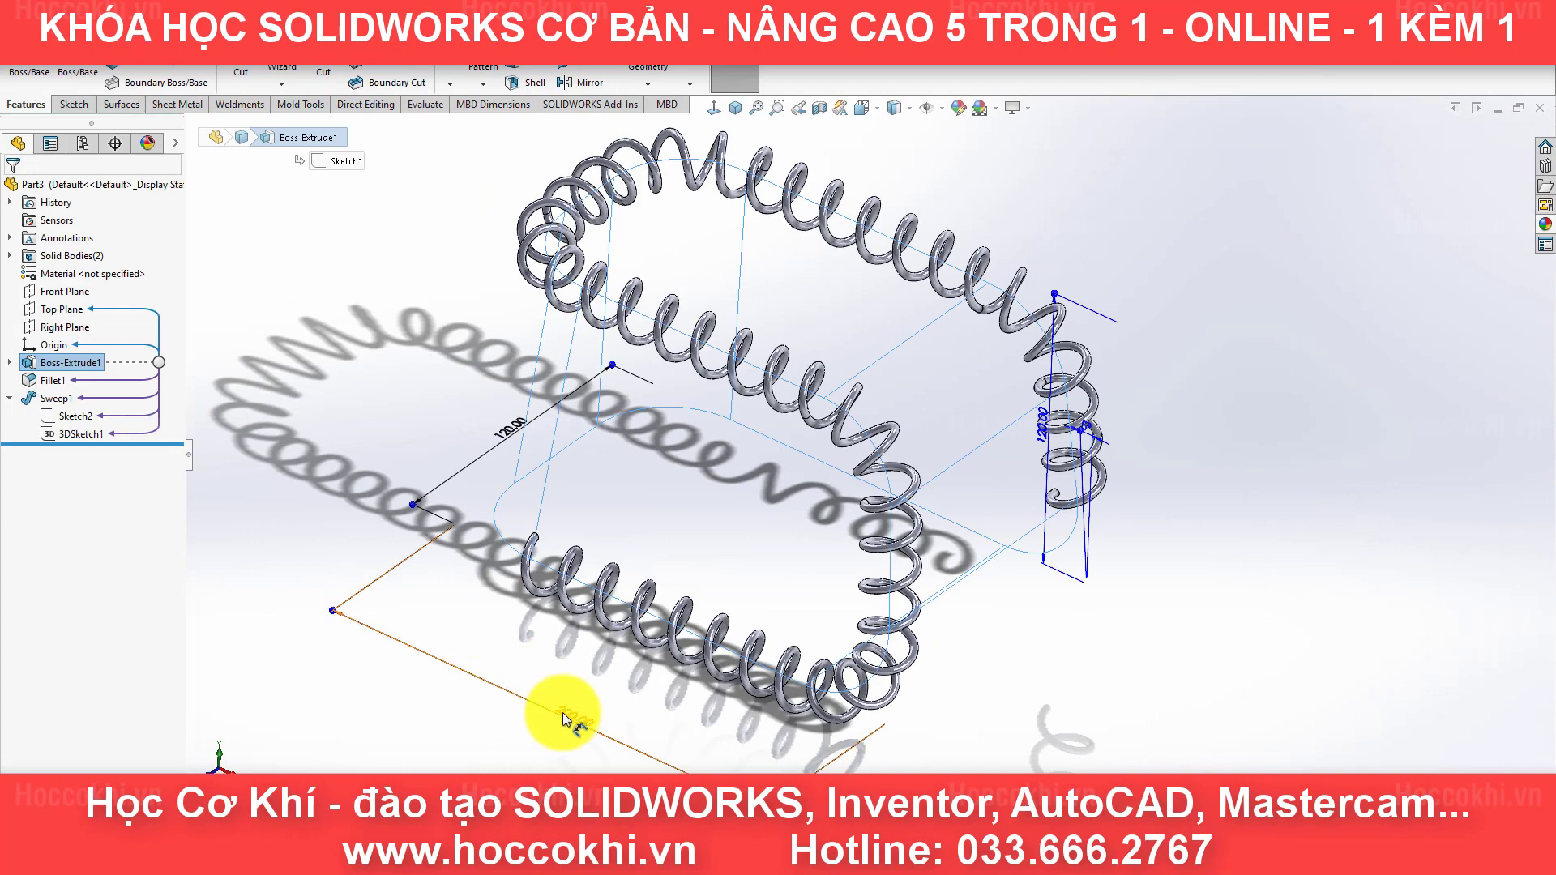
{"action": "left_click", "coordinate": [782, 488]}
{"action": "mouse_move", "coordinate": [844, 323]}
{"action": "middle_mouse_down"}
{"action": "mouse_move", "coordinate": [886, 420]}
{"action": "mouse_move", "coordinate": [740, 295]}
{"action": "mouse_move", "coordinate": [805, 295]}
{"action": "mouse_move", "coordinate": [910, 573]}
{"action": "middle_mouse_up"}
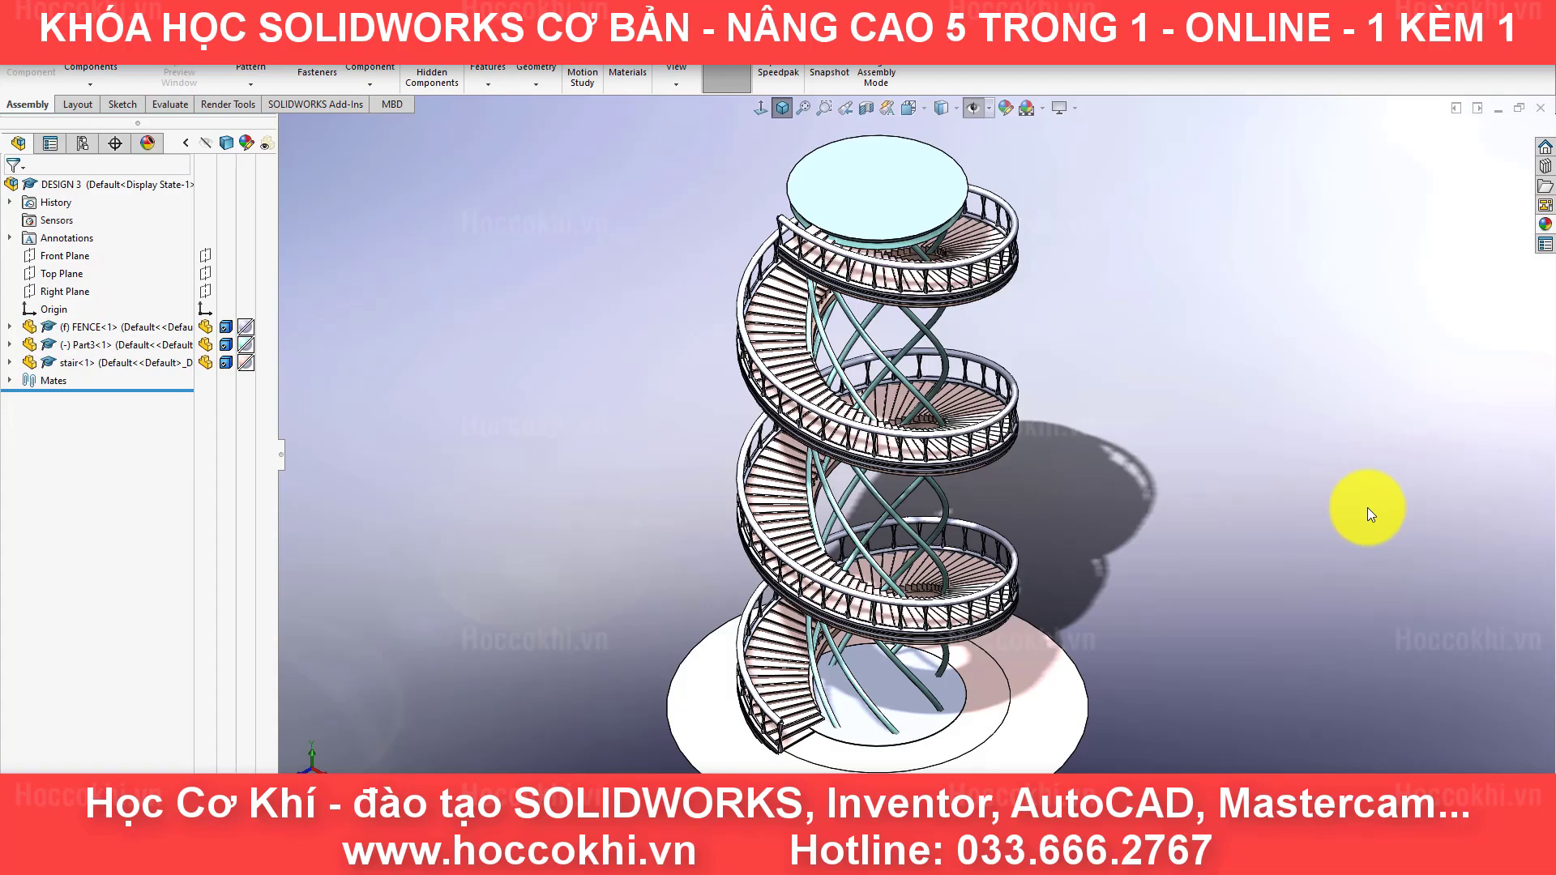
Step: Zoom, orbit and pan around the spiral staircase, ending on the lower railing ring
{"action": "scroll", "coordinate": [860, 535], "scroll_direction": "down", "scroll_amount": 3}
{"action": "scroll", "coordinate": [820, 558], "scroll_direction": "down", "scroll_amount": 2}
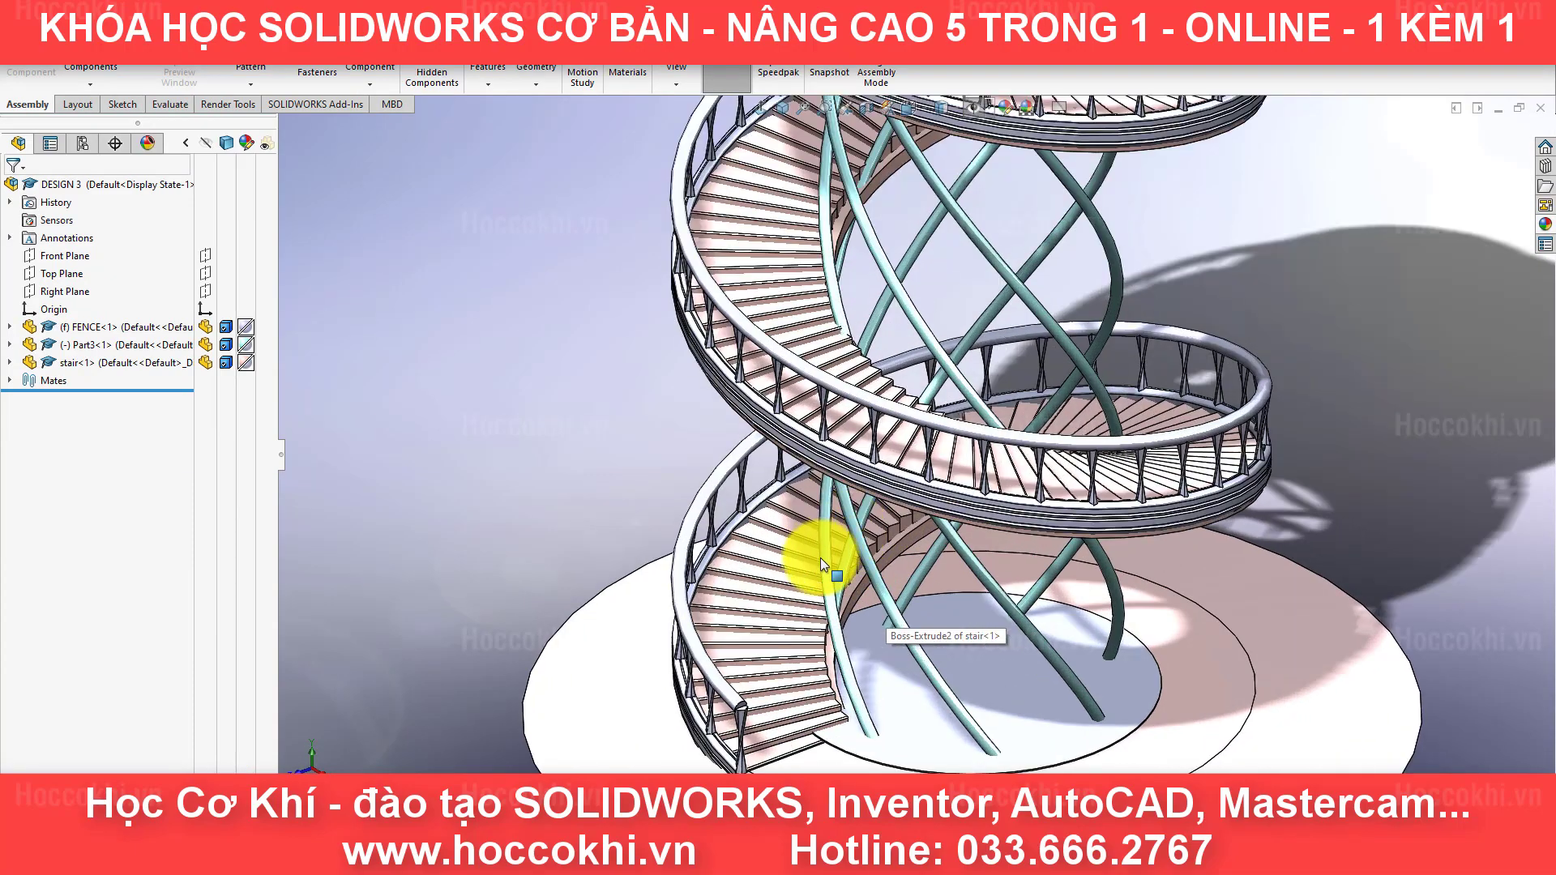
{"action": "scroll", "coordinate": [820, 557], "scroll_direction": "down", "scroll_amount": 2}
{"action": "scroll", "coordinate": [809, 692], "scroll_direction": "down", "scroll_amount": 2}
{"action": "mouse_move", "coordinate": [830, 645]}
{"action": "middle_mouse_down"}
{"action": "mouse_move", "coordinate": [827, 597]}
{"action": "mouse_move", "coordinate": [809, 601]}
{"action": "mouse_move", "coordinate": [892, 643]}
{"action": "mouse_move", "coordinate": [861, 619]}
{"action": "mouse_move", "coordinate": [839, 635]}
{"action": "middle_mouse_up"}
{"action": "scroll", "coordinate": [931, 521], "scroll_direction": "up", "scroll_amount": 3}
{"action": "scroll", "coordinate": [965, 305], "scroll_direction": "down", "scroll_amount": 2}
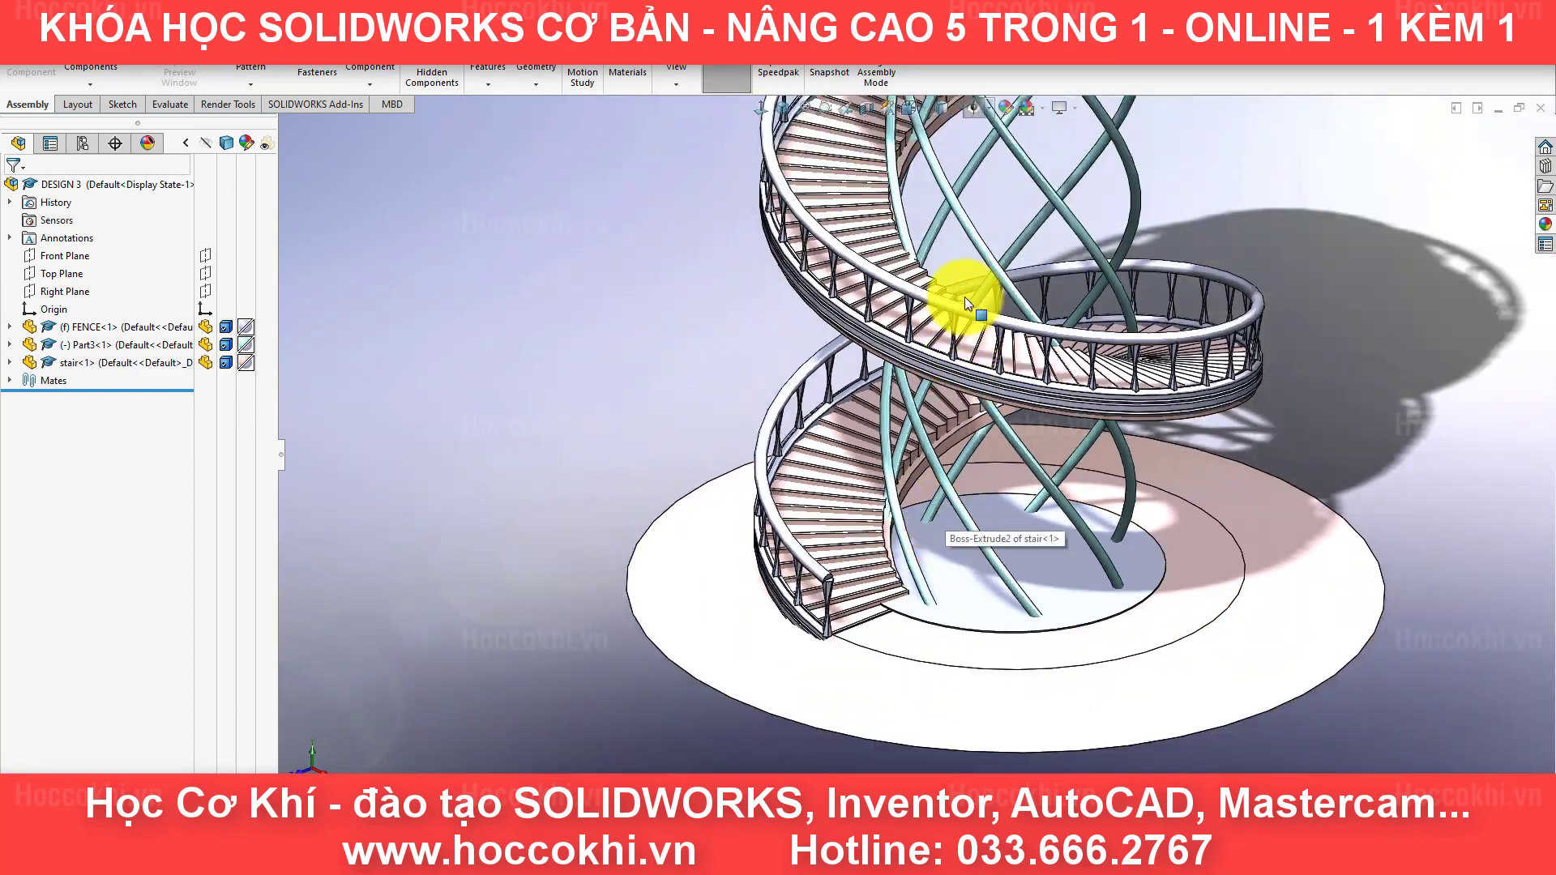
{"action": "scroll", "coordinate": [970, 299], "scroll_direction": "down", "scroll_amount": 2}
{"action": "scroll", "coordinate": [964, 298], "scroll_direction": "up", "scroll_amount": 2}
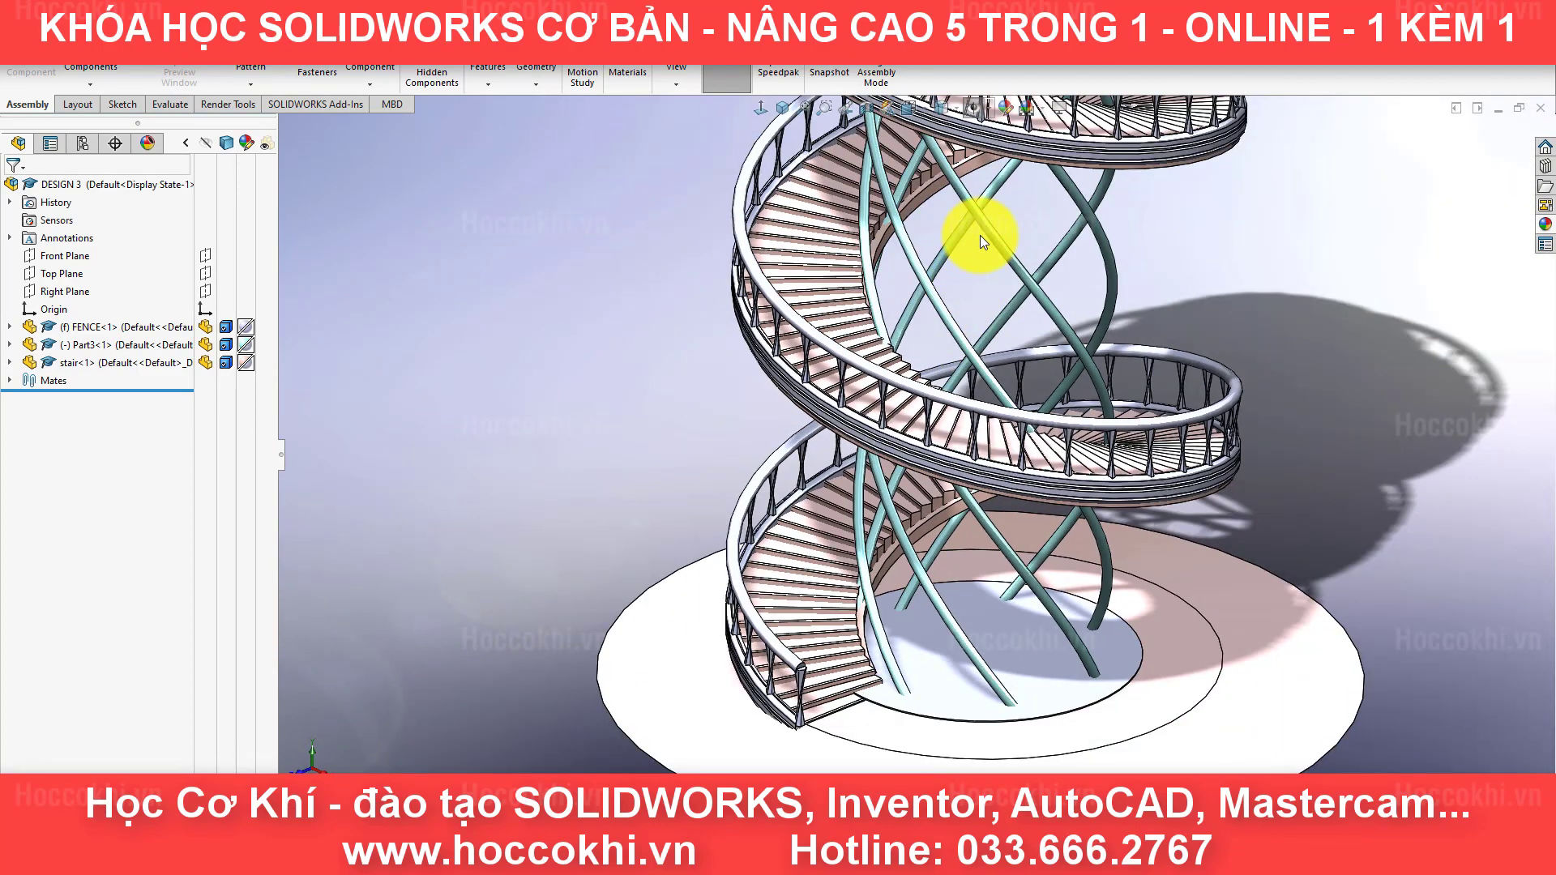
{"action": "mouse_move", "coordinate": [980, 240]}
{"action": "middle_mouse_down", "text": "ctrl"}
{"action": "mouse_move", "coordinate": [920, 393]}
{"action": "mouse_move", "coordinate": [931, 608]}
{"action": "mouse_move", "coordinate": [912, 684]}
{"action": "mouse_move", "coordinate": [865, 738]}
{"action": "middle_mouse_up", "text": "ctrl"}
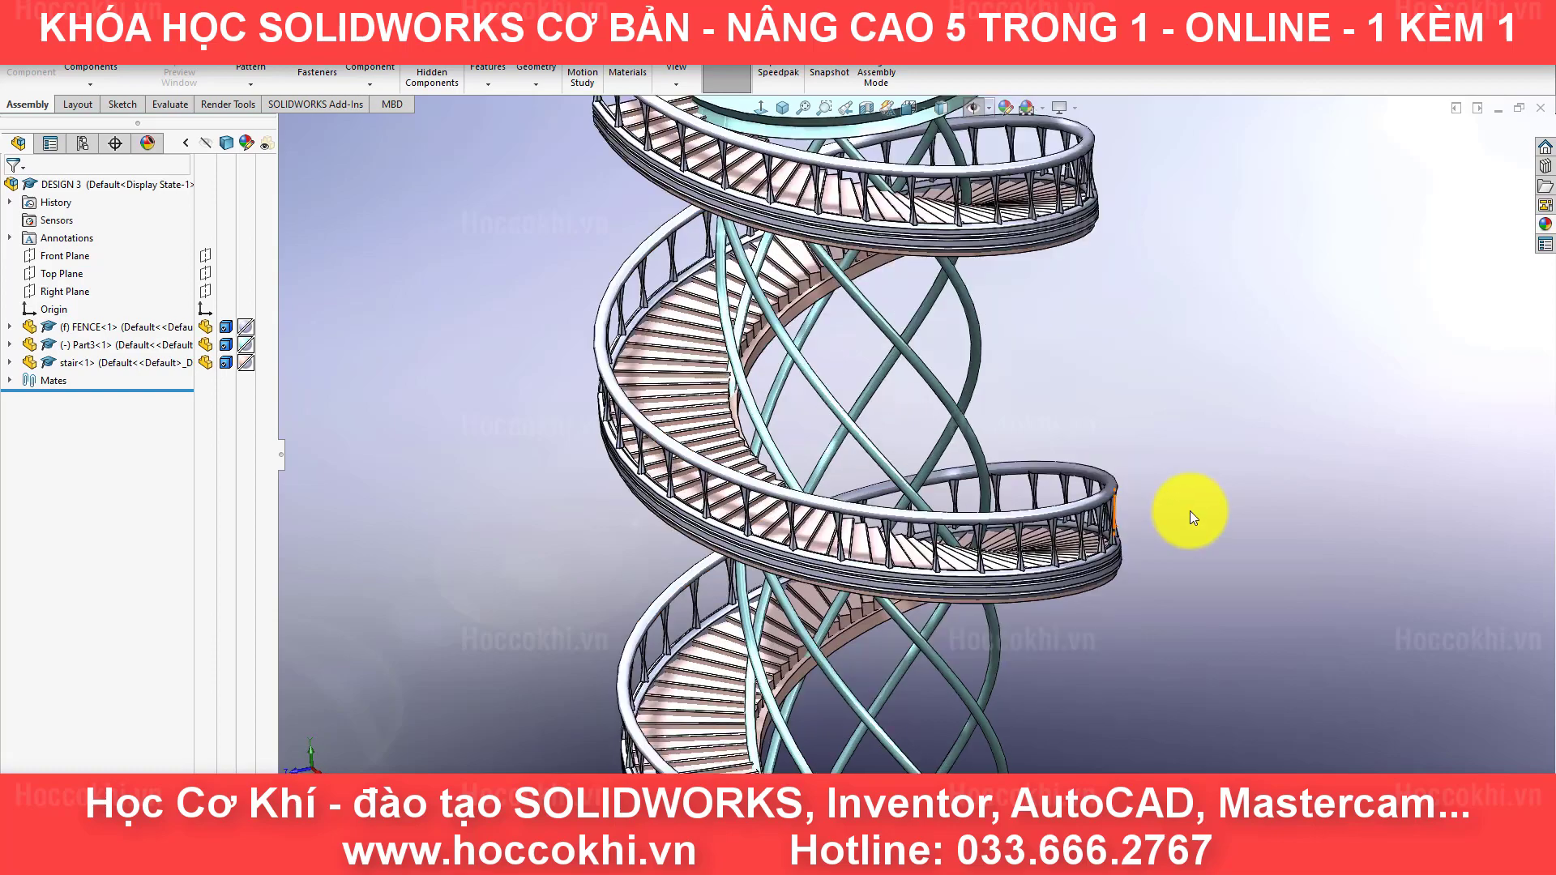
{"action": "middle_click_drag", "start_coordinate": [1189, 511], "coordinate": [1204, 447], "text": "shift"}
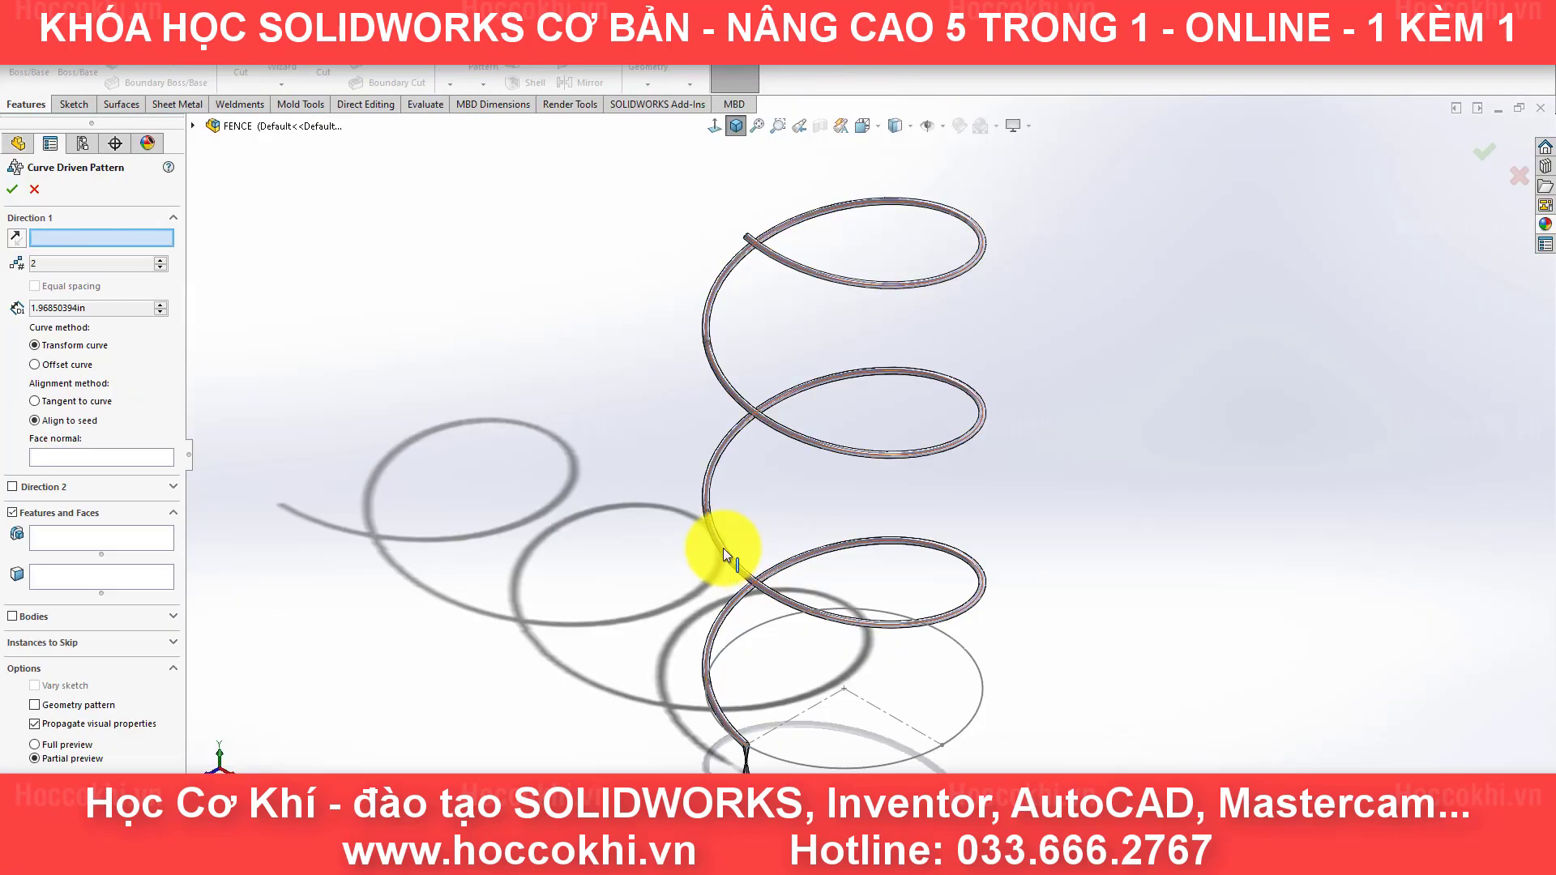
Step: Finish patterning the fence posts along the helix edge, then orbit to the rail profile sketch
{"action": "left_click", "coordinate": [723, 548]}
{"action": "key", "text": "Return"}
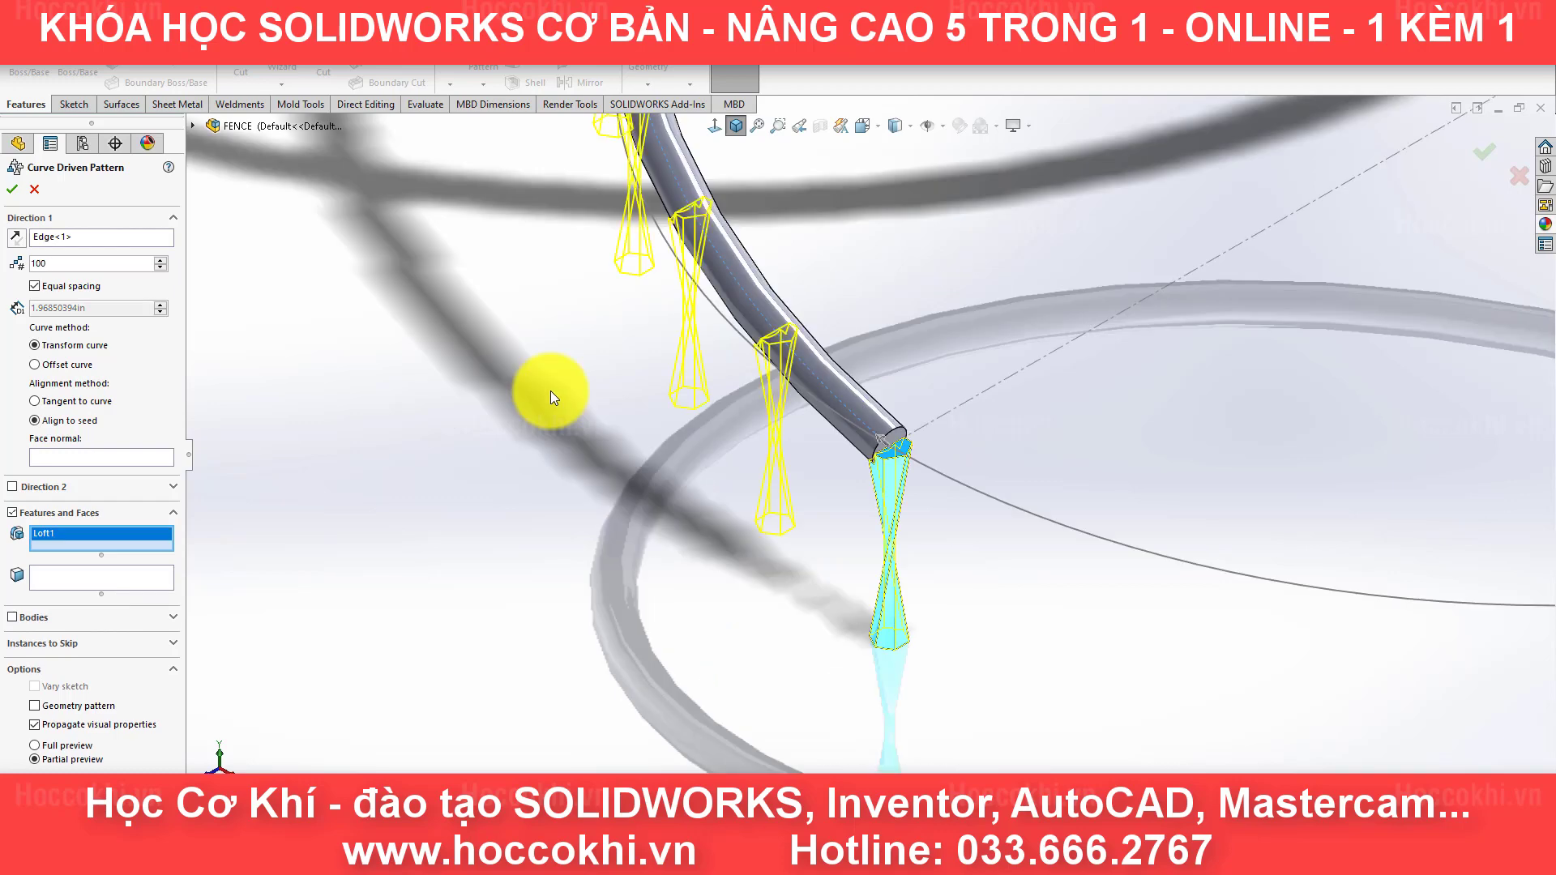
{"action": "scroll", "coordinate": [891, 364], "scroll_direction": "up", "scroll_amount": 5}
{"action": "scroll", "coordinate": [950, 284], "scroll_direction": "up", "scroll_amount": 3}
{"action": "scroll", "coordinate": [1088, 210], "scroll_direction": "up", "scroll_amount": 2}
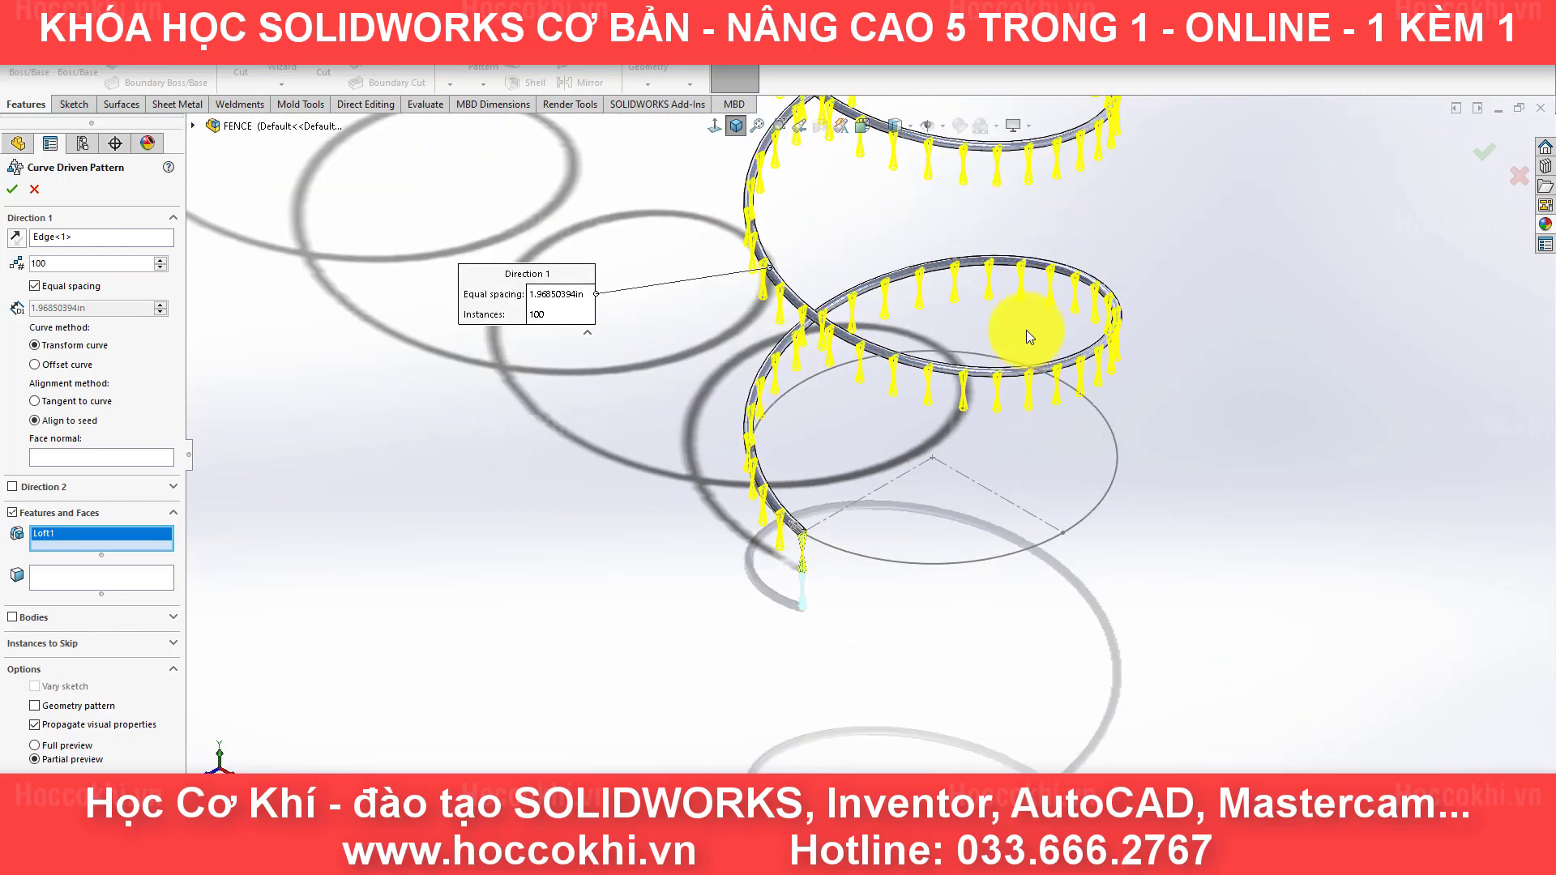
{"action": "scroll", "coordinate": [1006, 243], "scroll_direction": "up", "scroll_amount": 2}
{"action": "scroll", "coordinate": [961, 216], "scroll_direction": "up", "scroll_amount": 2}
{"action": "scroll", "coordinate": [929, 271], "scroll_direction": "up", "scroll_amount": 1}
{"action": "mouse_move", "coordinate": [929, 271]}
{"action": "middle_mouse_down"}
{"action": "mouse_move", "coordinate": [1035, 229]}
{"action": "mouse_move", "coordinate": [1080, 271]}
{"action": "mouse_move", "coordinate": [1094, 323]}
{"action": "mouse_move", "coordinate": [975, 244]}
{"action": "mouse_move", "coordinate": [927, 253]}
{"action": "mouse_move", "coordinate": [940, 336]}
{"action": "mouse_move", "coordinate": [576, 264]}
{"action": "middle_mouse_up"}
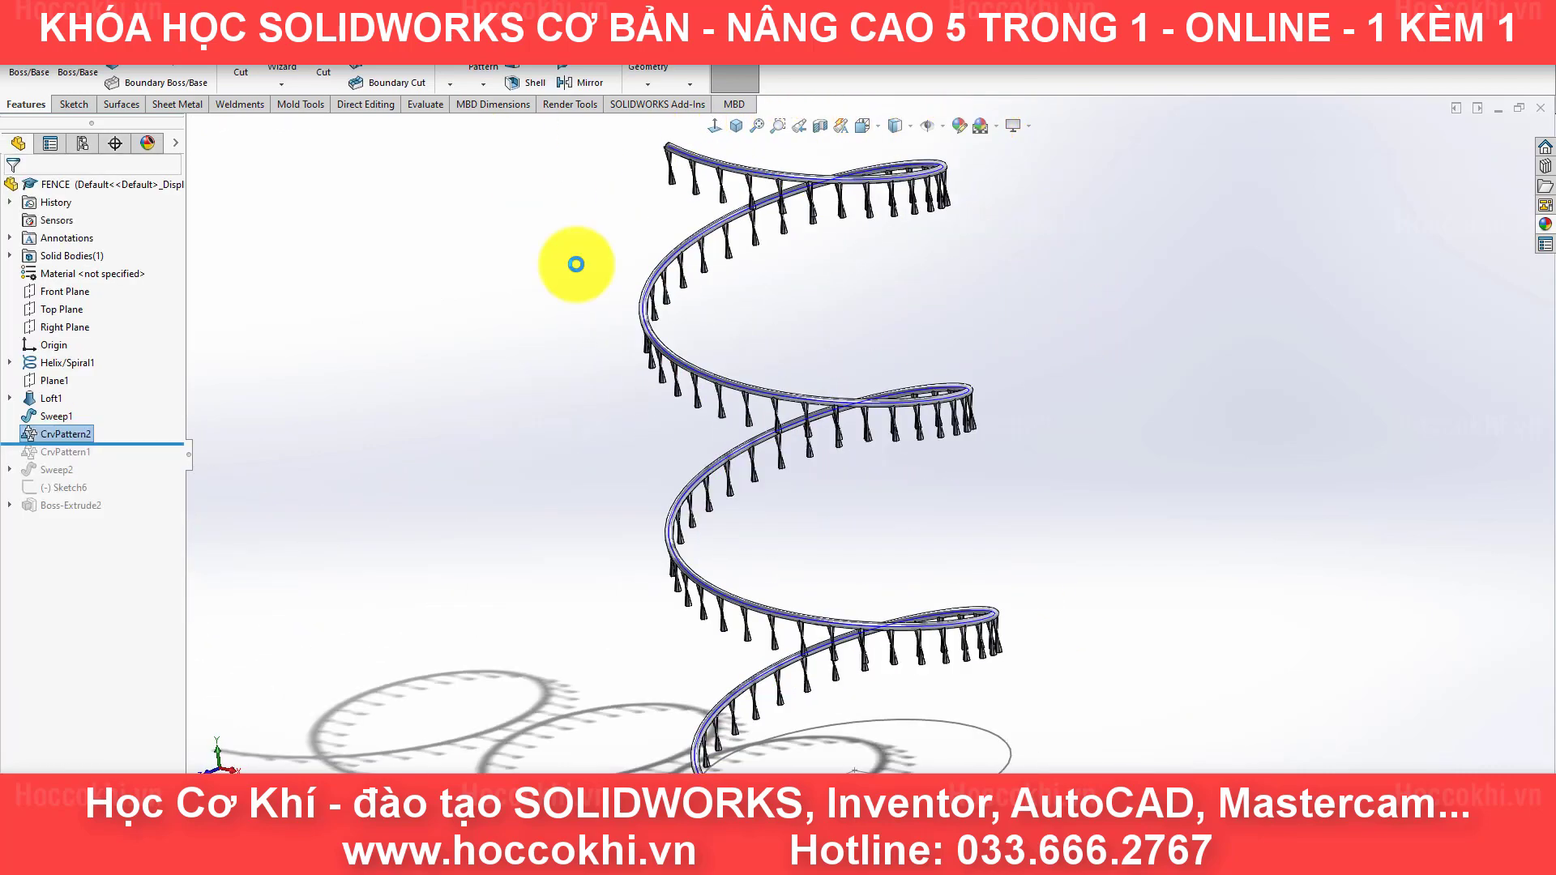
{"action": "middle_click_drag", "start_coordinate": [708, 295], "coordinate": [764, 312]}
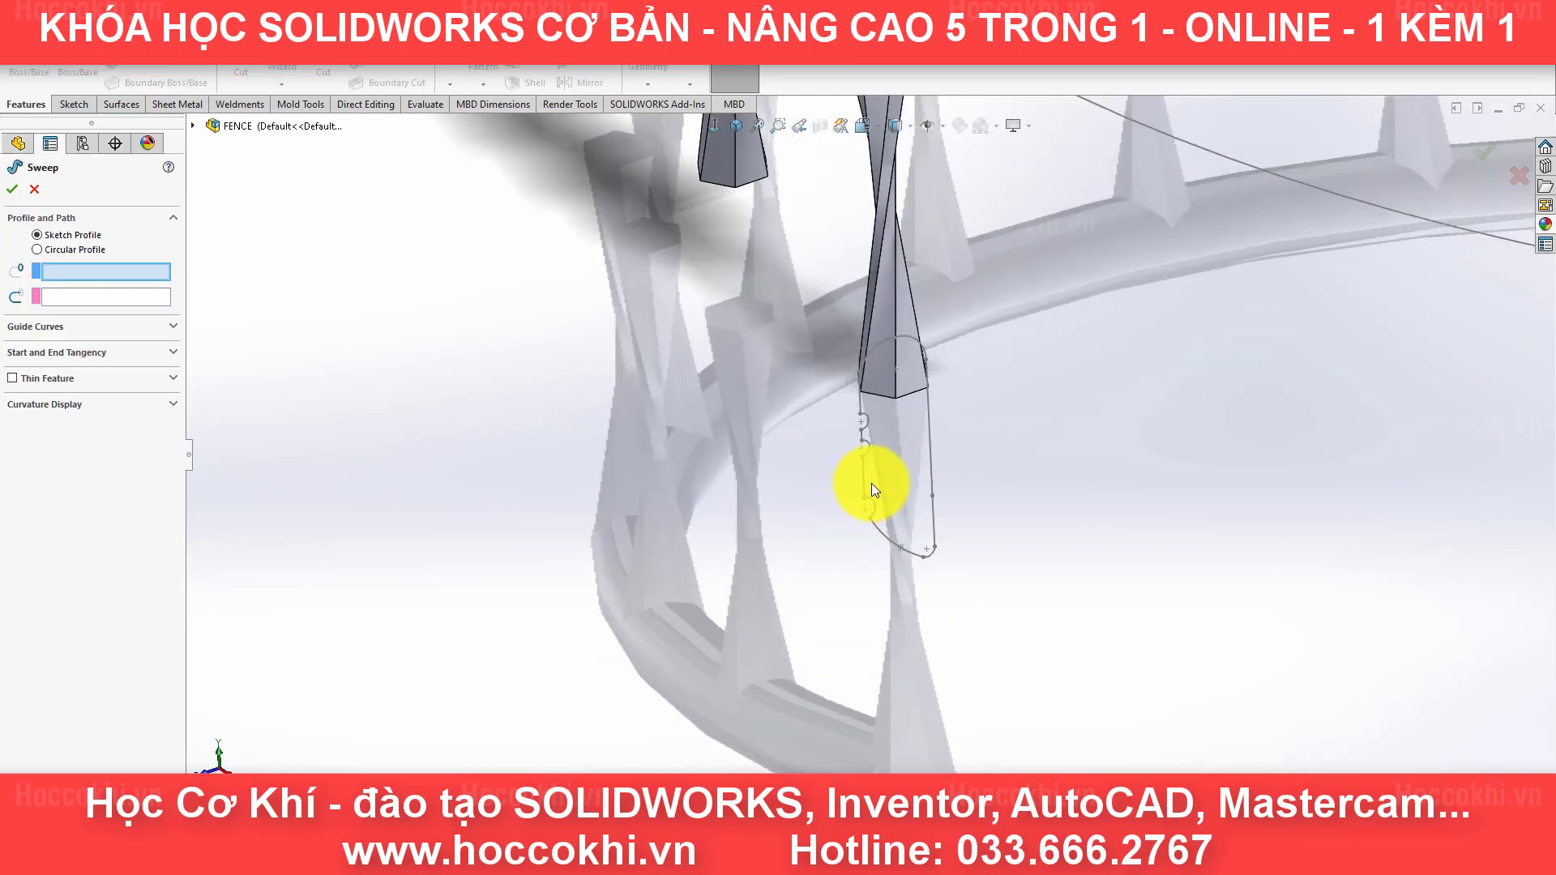
{"action": "middle_click_drag", "start_coordinate": [872, 483], "coordinate": [846, 446]}
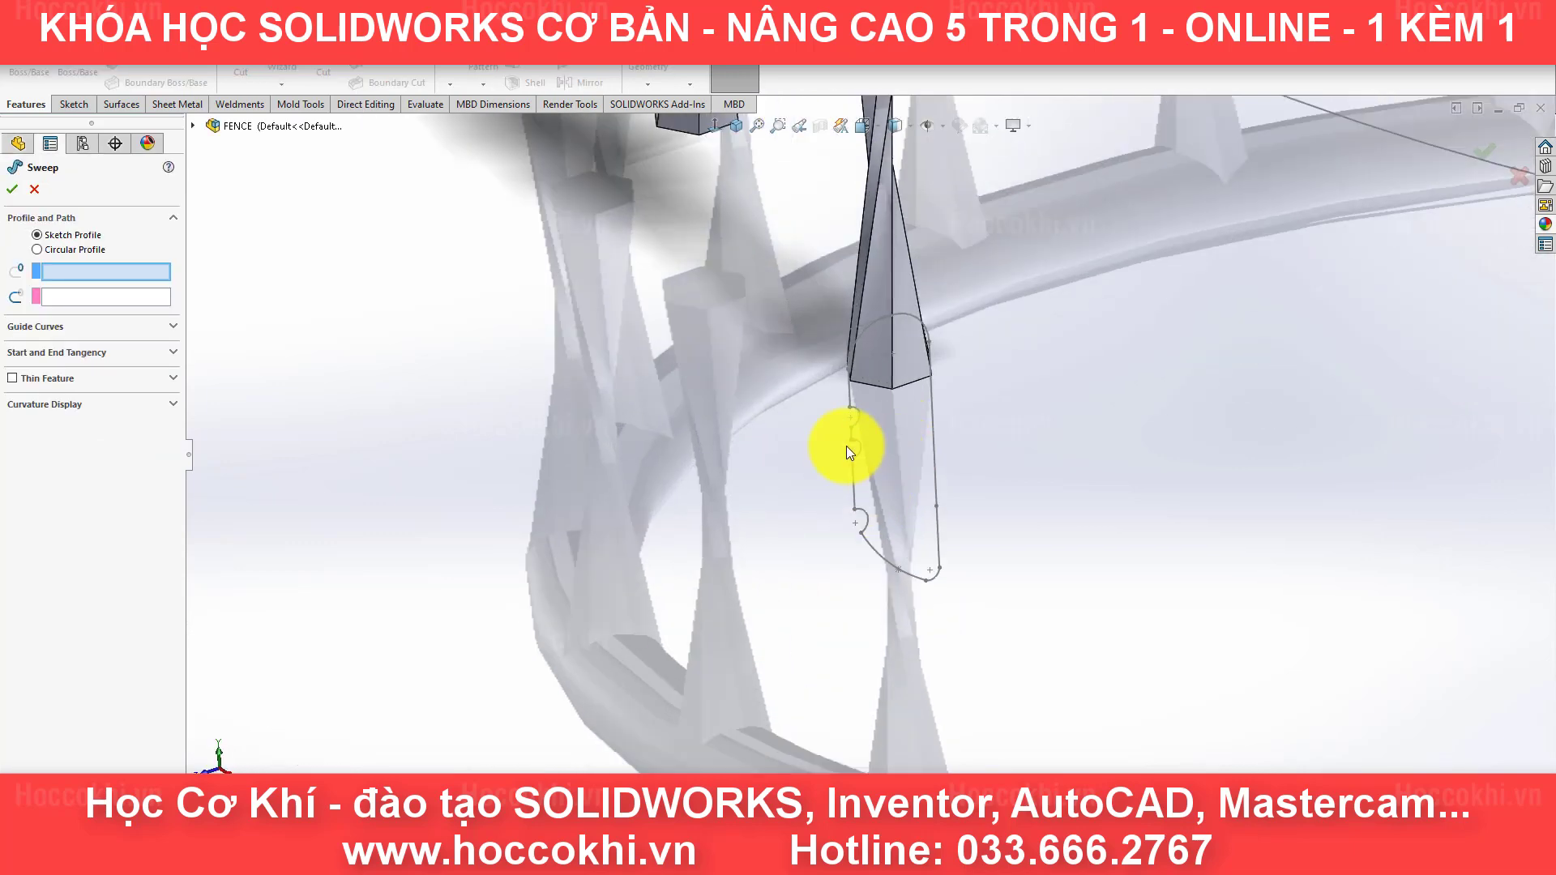
Step: Sweep Sketch4 along Helix/Spiral1 to create the handrail as Sweep2
{"action": "left_click", "coordinate": [932, 406]}
{"action": "scroll", "coordinate": [932, 408], "scroll_direction": "up", "scroll_amount": 3}
{"action": "scroll", "coordinate": [924, 186], "scroll_direction": "down", "scroll_amount": 3}
{"action": "scroll", "coordinate": [851, 187], "scroll_direction": "down", "scroll_amount": 2}
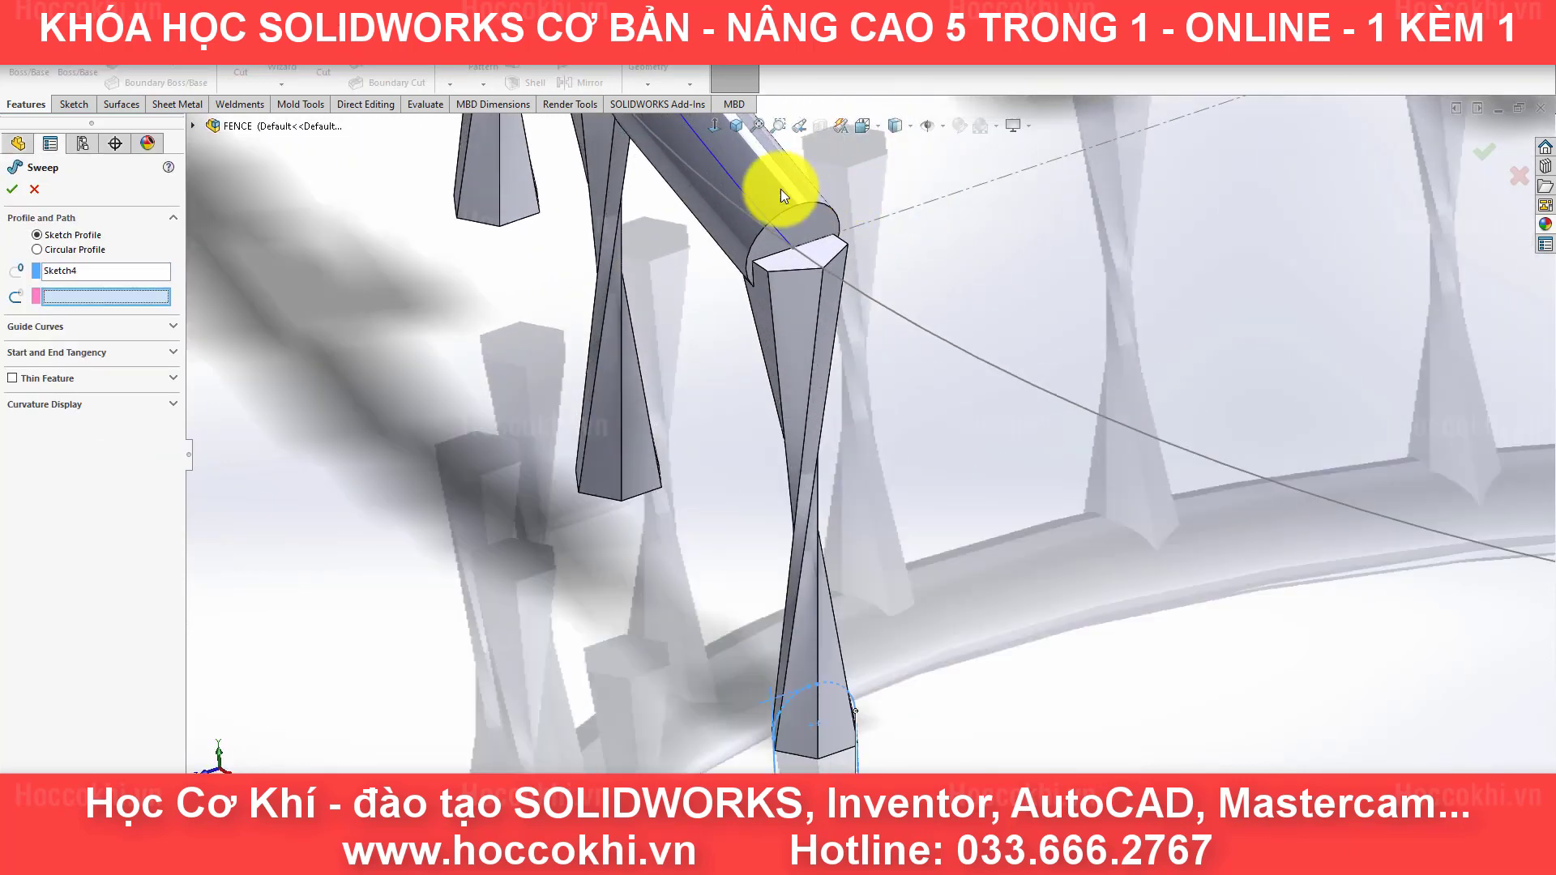
{"action": "left_click", "coordinate": [738, 187]}
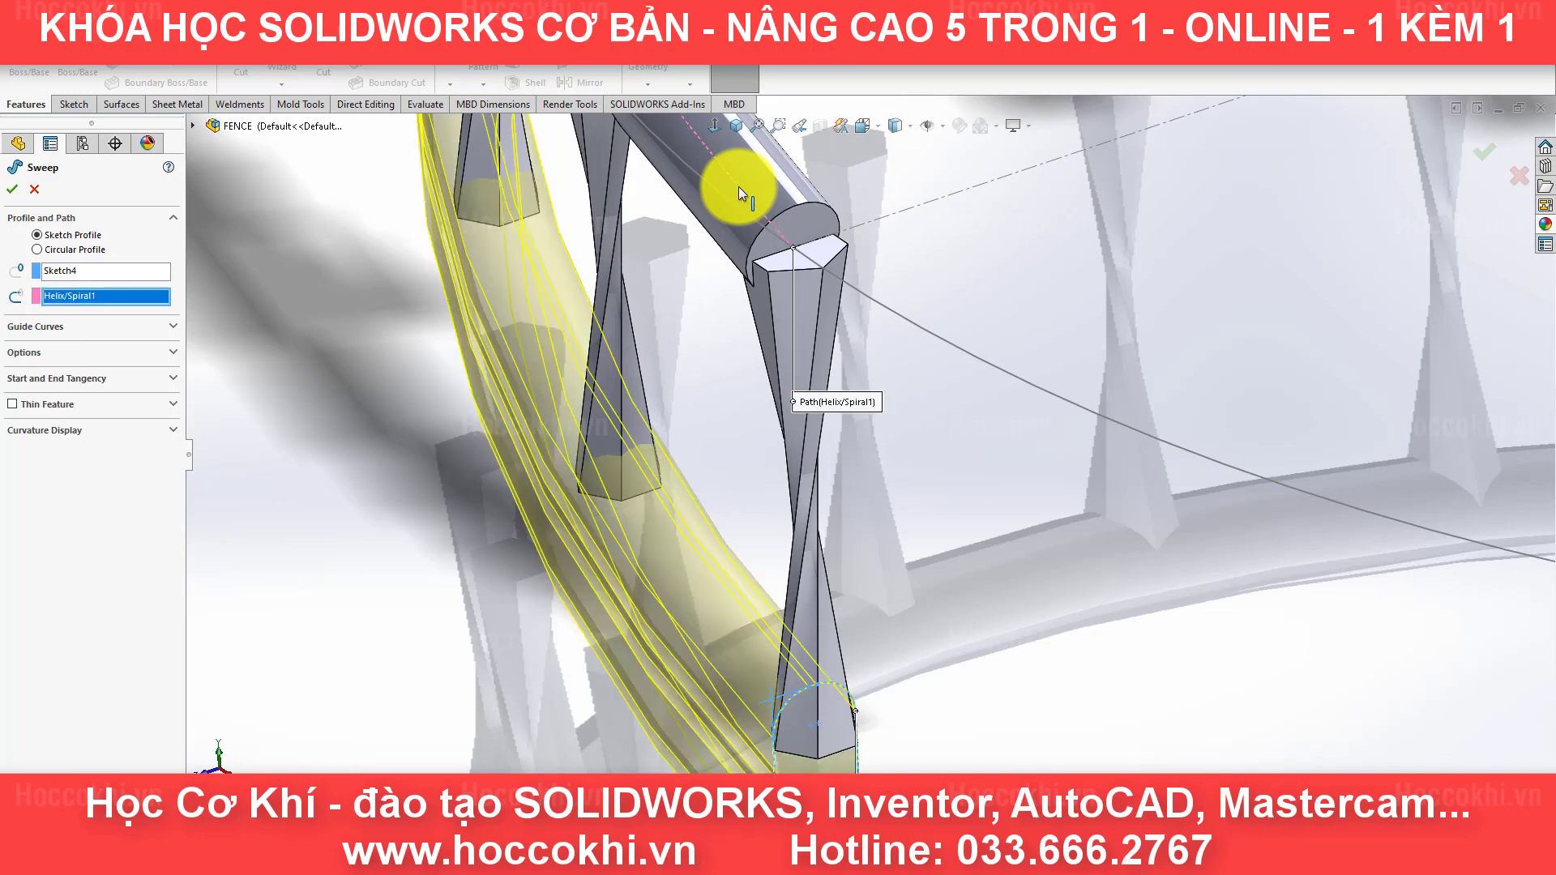
{"action": "scroll", "coordinate": [774, 367], "scroll_direction": "up", "scroll_amount": 2}
{"action": "scroll", "coordinate": [774, 367], "scroll_direction": "up", "scroll_amount": 3}
{"action": "scroll", "coordinate": [775, 366], "scroll_direction": "up", "scroll_amount": 2}
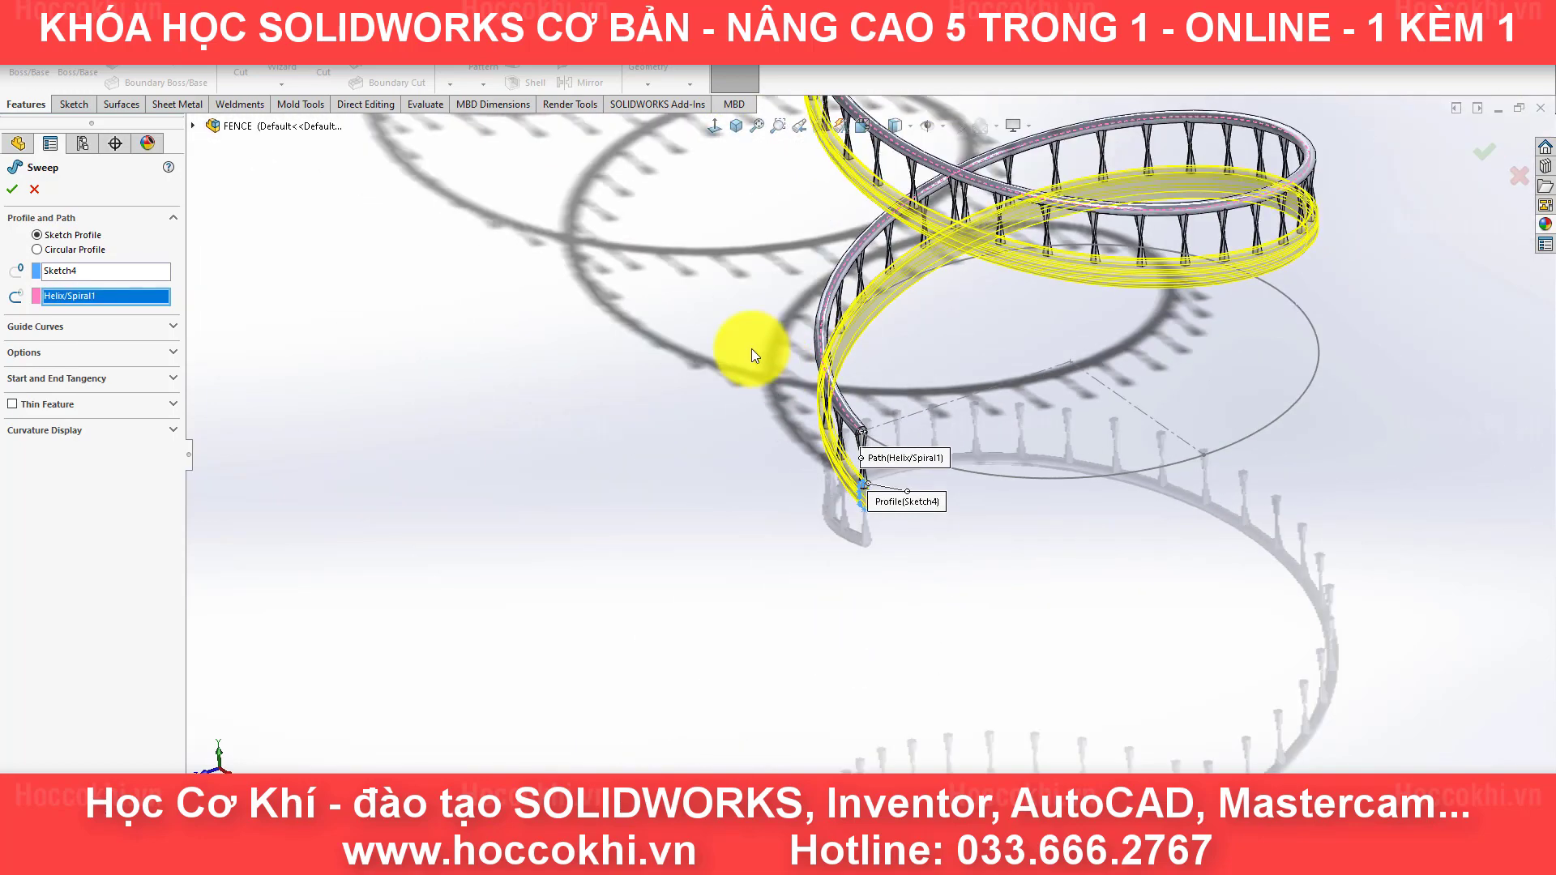
{"action": "mouse_move", "coordinate": [751, 349]}
{"action": "middle_mouse_down"}
{"action": "mouse_move", "coordinate": [814, 266]}
{"action": "mouse_move", "coordinate": [809, 381]}
{"action": "middle_mouse_up"}
{"action": "middle_click_drag", "start_coordinate": [1215, 260], "coordinate": [1097, 281]}
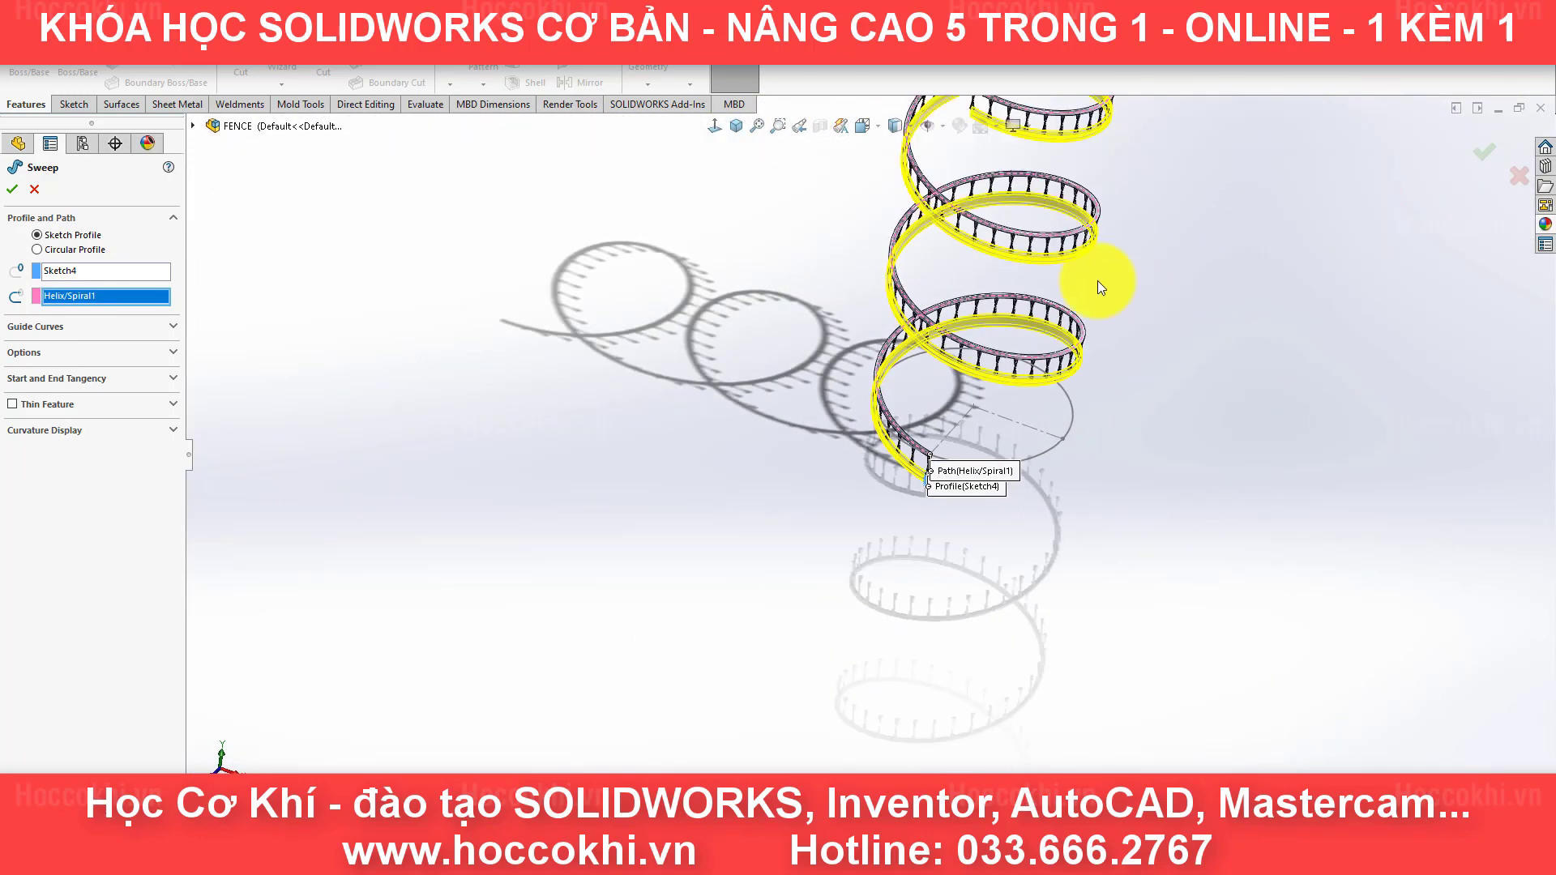
{"action": "key", "text": "Return"}
{"action": "mouse_move", "coordinate": [1029, 439]}
{"action": "middle_mouse_down"}
{"action": "mouse_move", "coordinate": [1028, 399]}
{"action": "mouse_move", "coordinate": [927, 406]}
{"action": "mouse_move", "coordinate": [861, 531]}
{"action": "mouse_move", "coordinate": [910, 434]}
{"action": "mouse_move", "coordinate": [916, 479]}
{"action": "middle_mouse_up"}
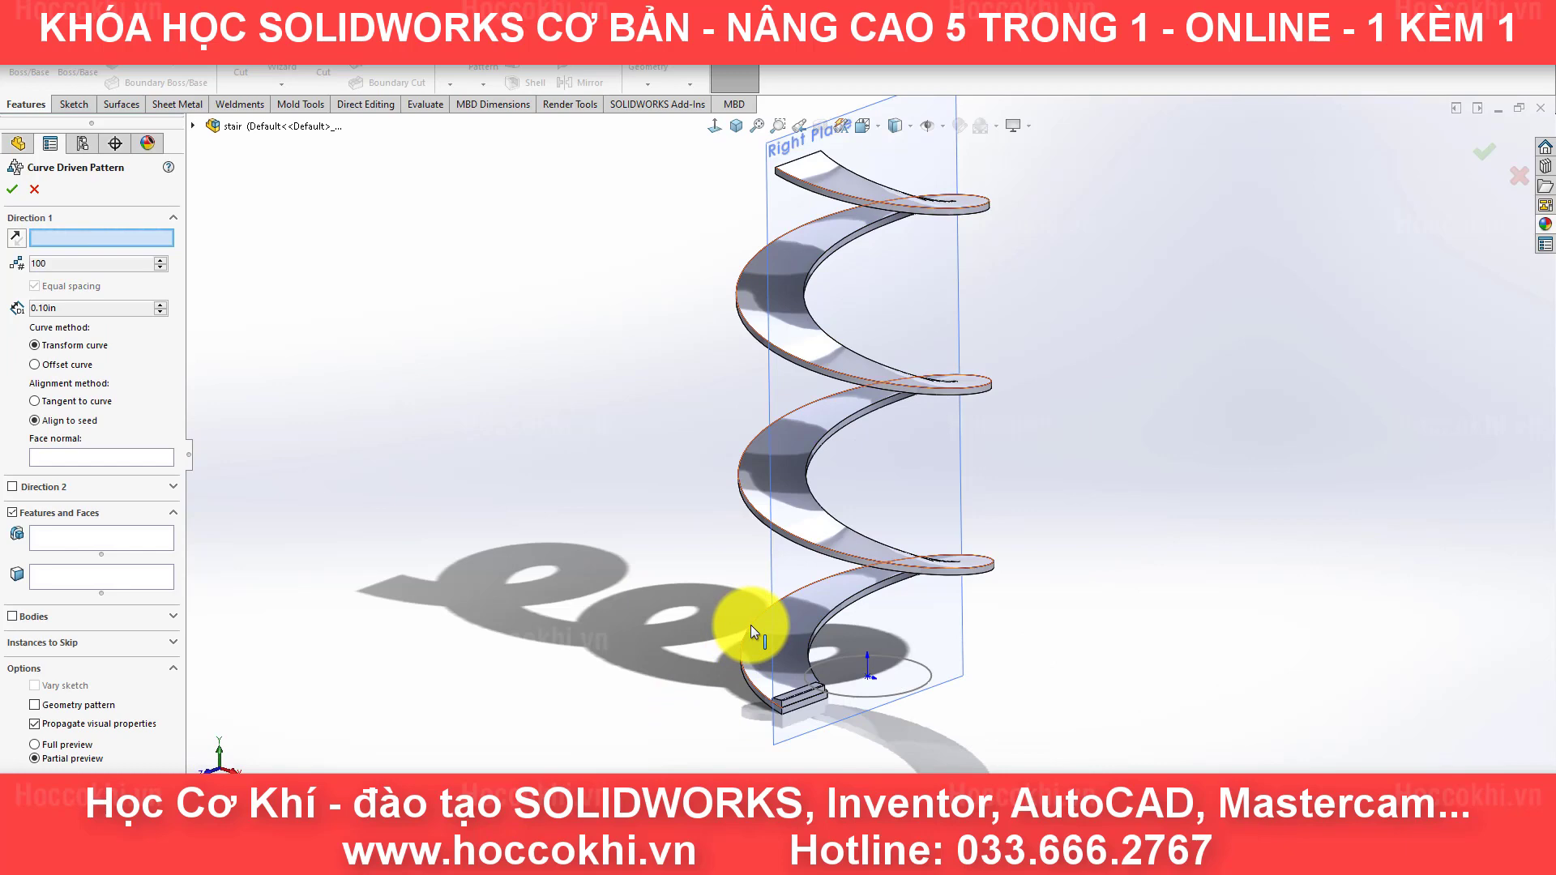
Step: Use Edge<1> as pattern direction, Boss-Extrude1 as the feature, and Face<1> as face normal
{"action": "left_click", "coordinate": [750, 625]}
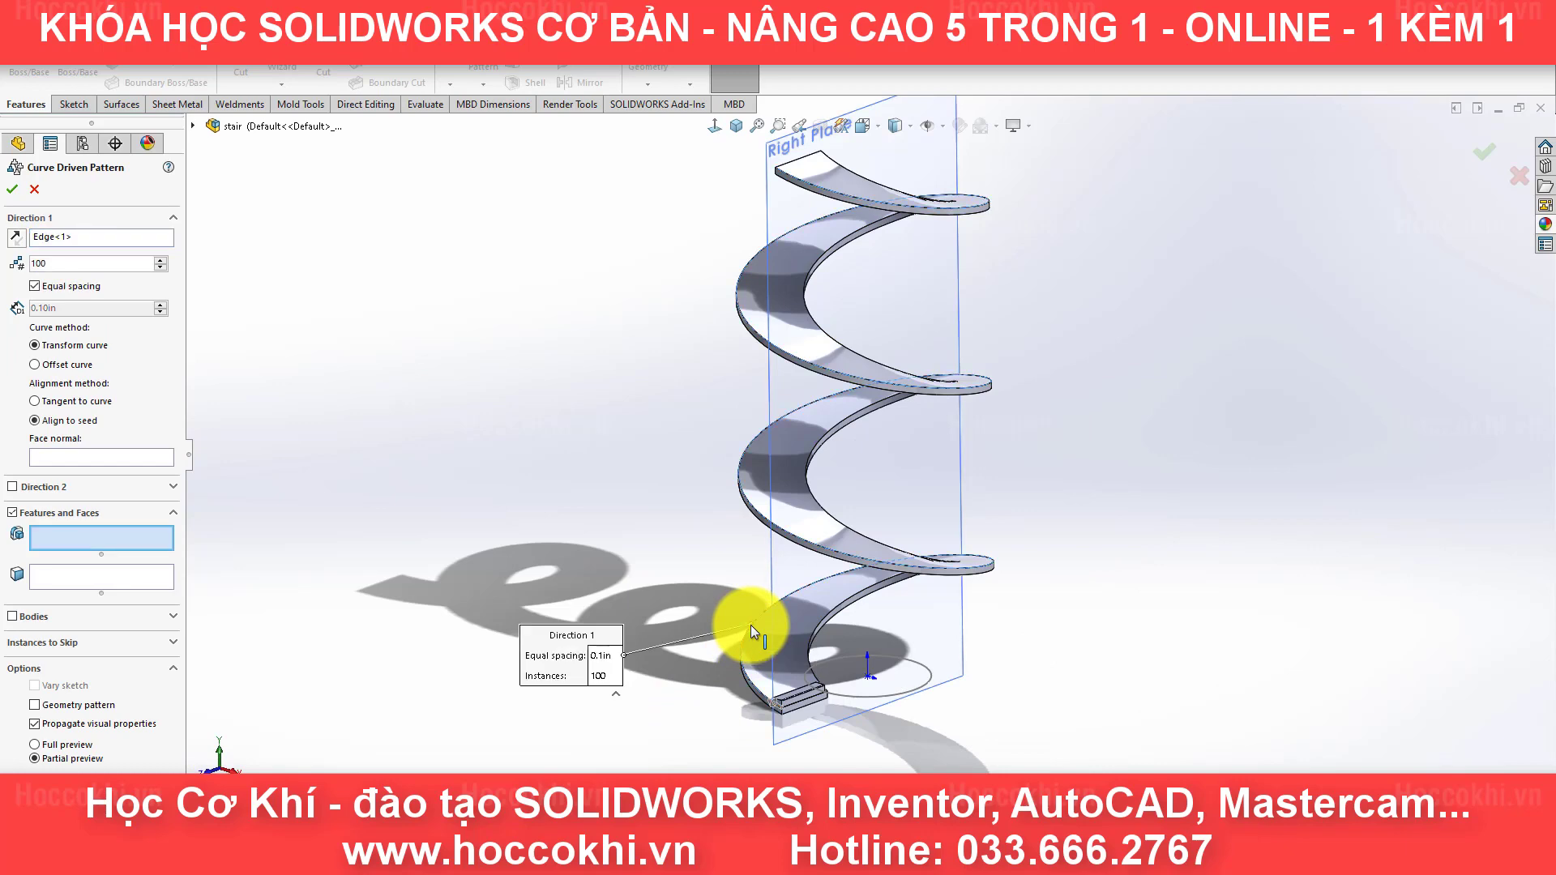
{"action": "scroll", "coordinate": [795, 709], "scroll_direction": "down", "scroll_amount": 5}
{"action": "left_click", "coordinate": [701, 592]}
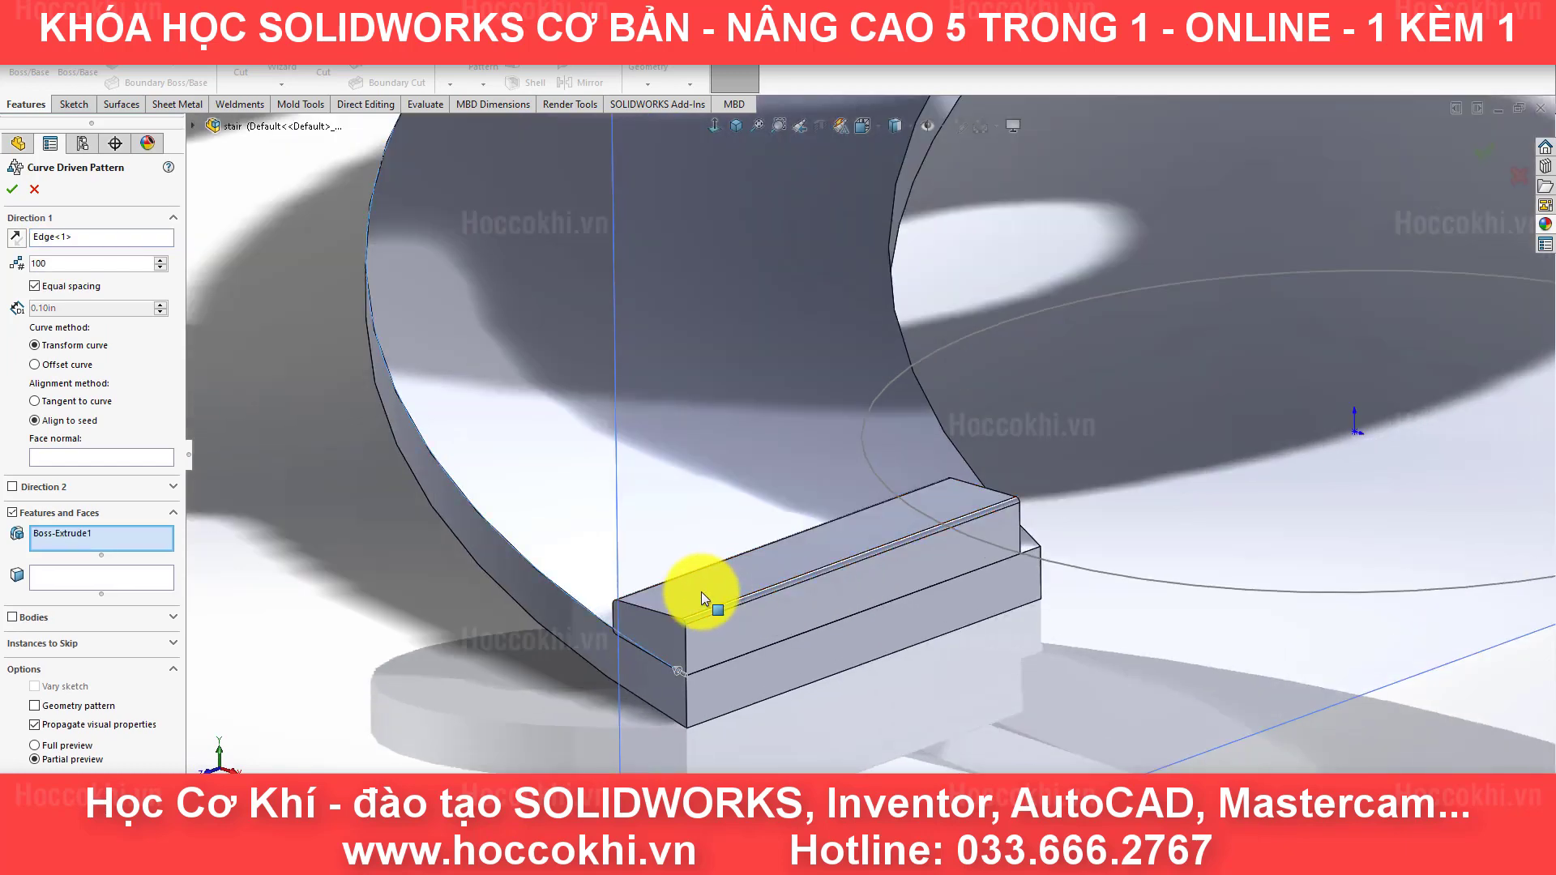
{"action": "scroll", "coordinate": [702, 591], "scroll_direction": "up", "scroll_amount": 2}
{"action": "scroll", "coordinate": [847, 419], "scroll_direction": "up", "scroll_amount": 3}
{"action": "scroll", "coordinate": [863, 401], "scroll_direction": "up", "scroll_amount": 2}
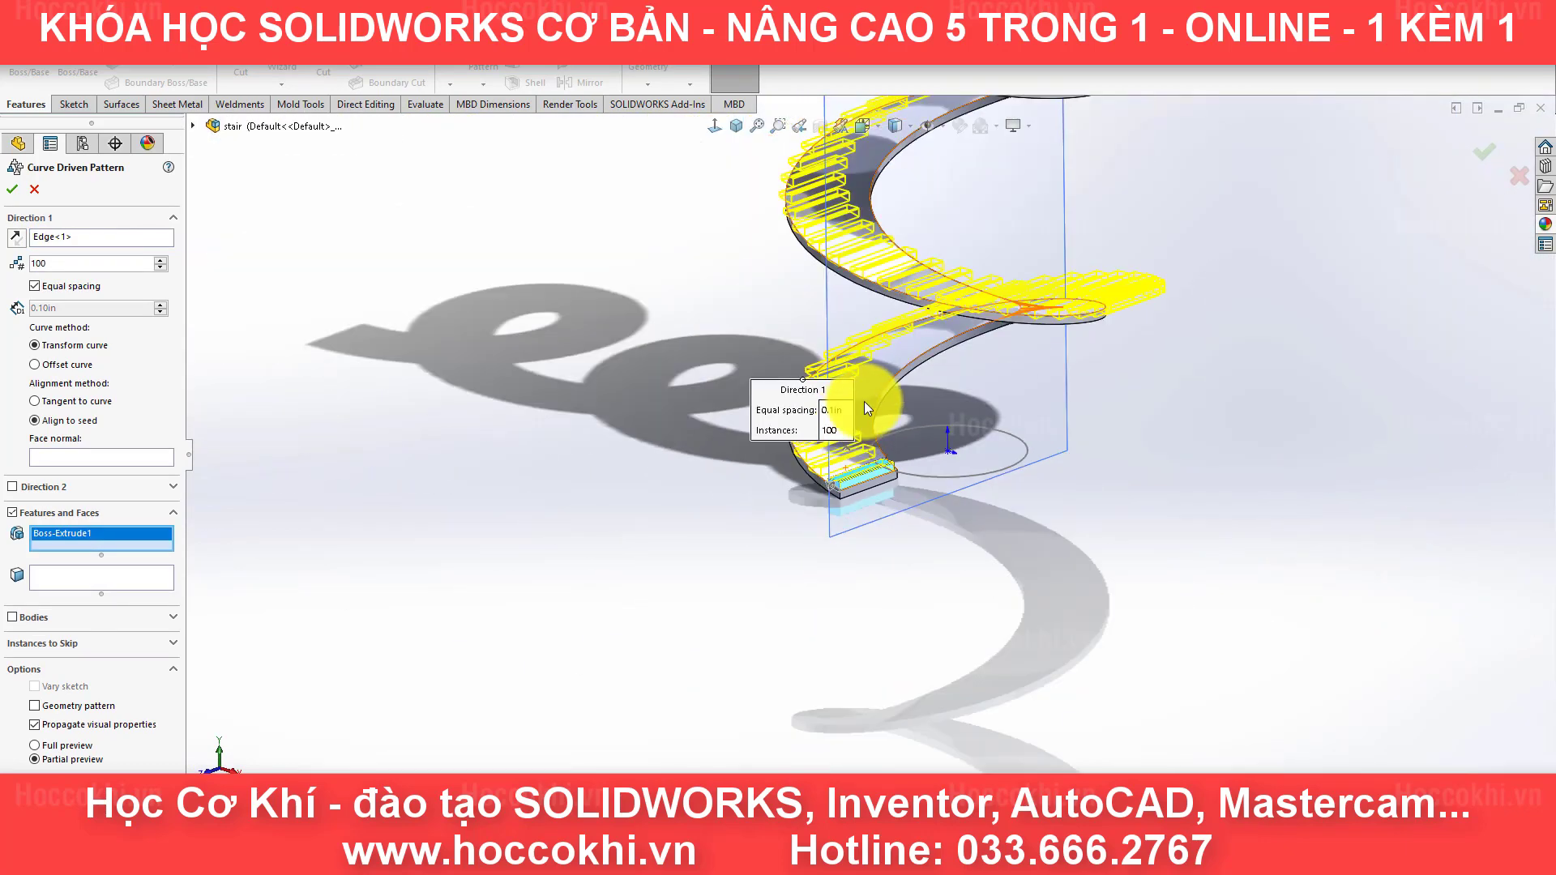
{"action": "mouse_move", "coordinate": [864, 401]}
{"action": "middle_mouse_down"}
{"action": "mouse_move", "coordinate": [894, 582]}
{"action": "mouse_move", "coordinate": [868, 653]}
{"action": "mouse_move", "coordinate": [886, 434]}
{"action": "mouse_move", "coordinate": [868, 452]}
{"action": "middle_mouse_up"}
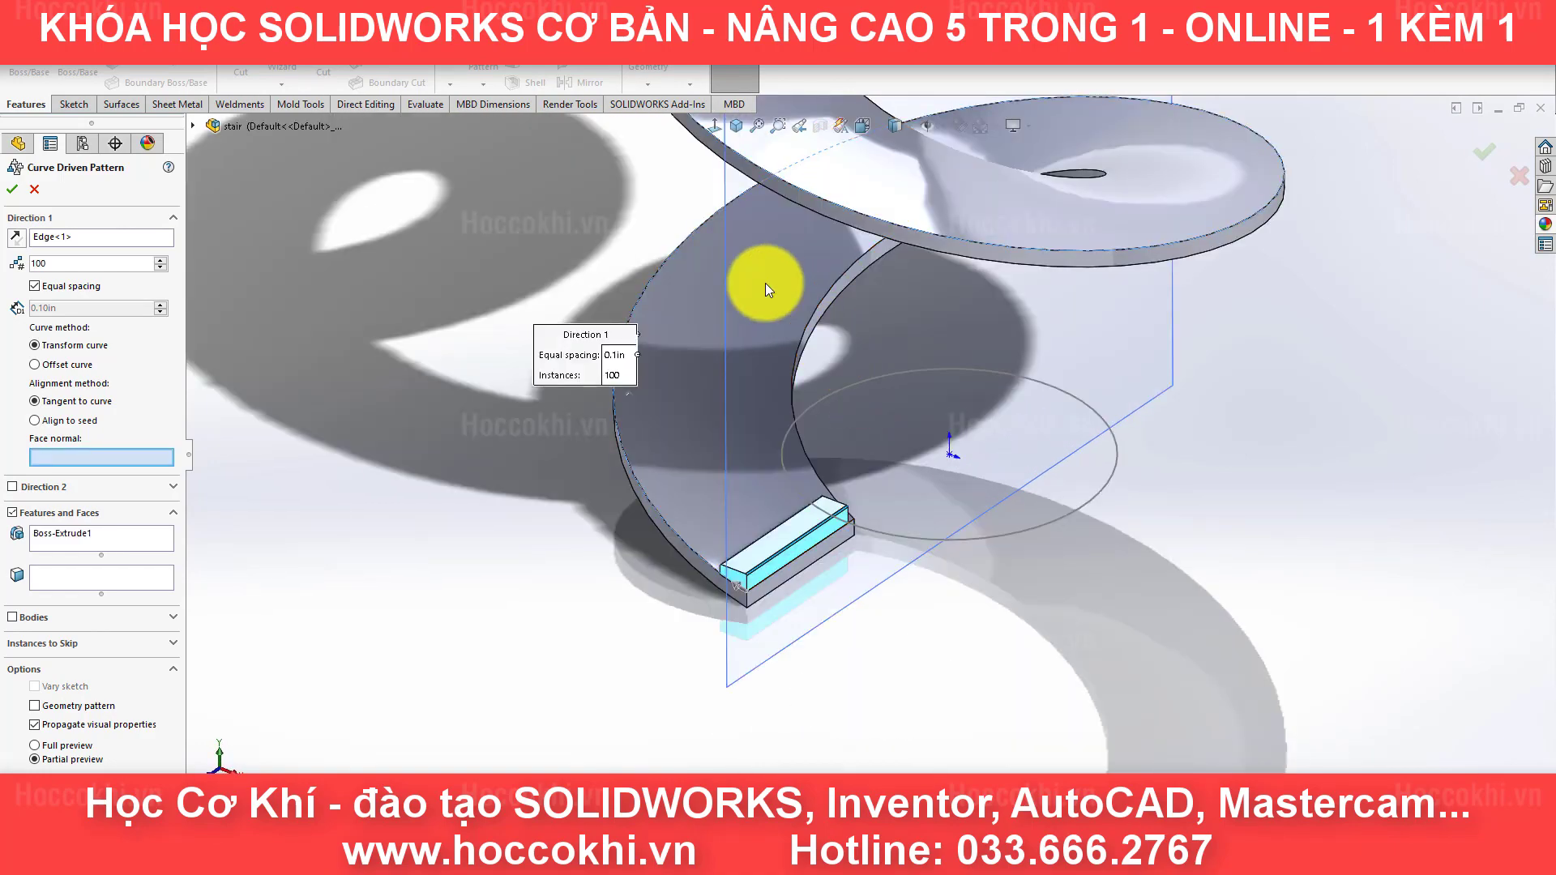
{"action": "left_click", "coordinate": [765, 284]}
{"action": "type", "text": "200"}
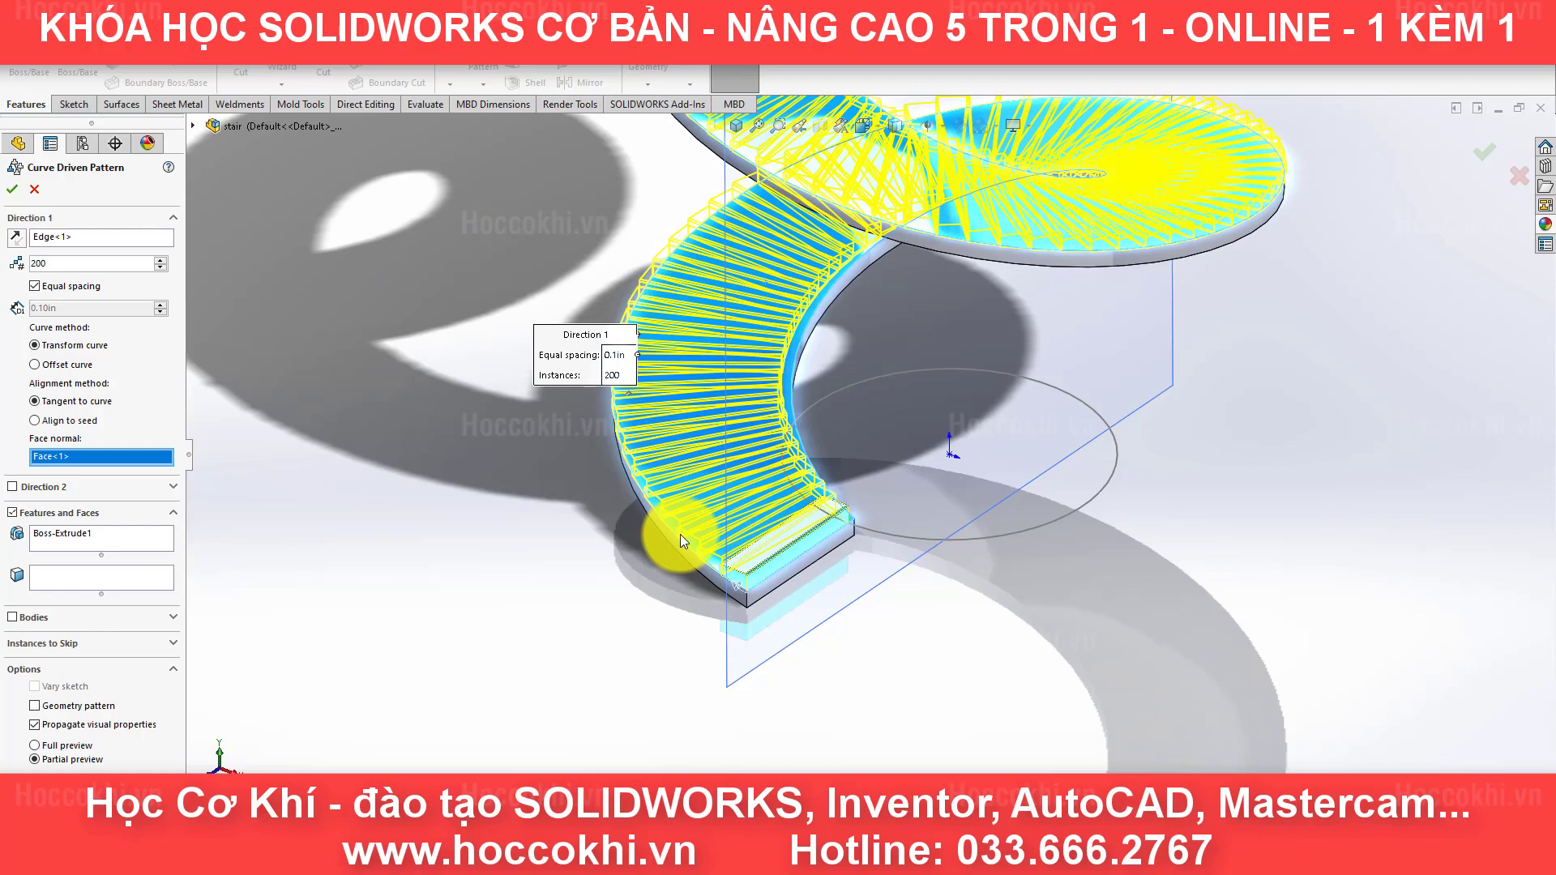
Step: Accept the curve-driven pattern of 200 tangent-to-curve steps and orbit the finished staircase
{"action": "scroll", "coordinate": [703, 499], "scroll_direction": "down", "scroll_amount": 3}
{"action": "scroll", "coordinate": [704, 502], "scroll_direction": "up", "scroll_amount": 3}
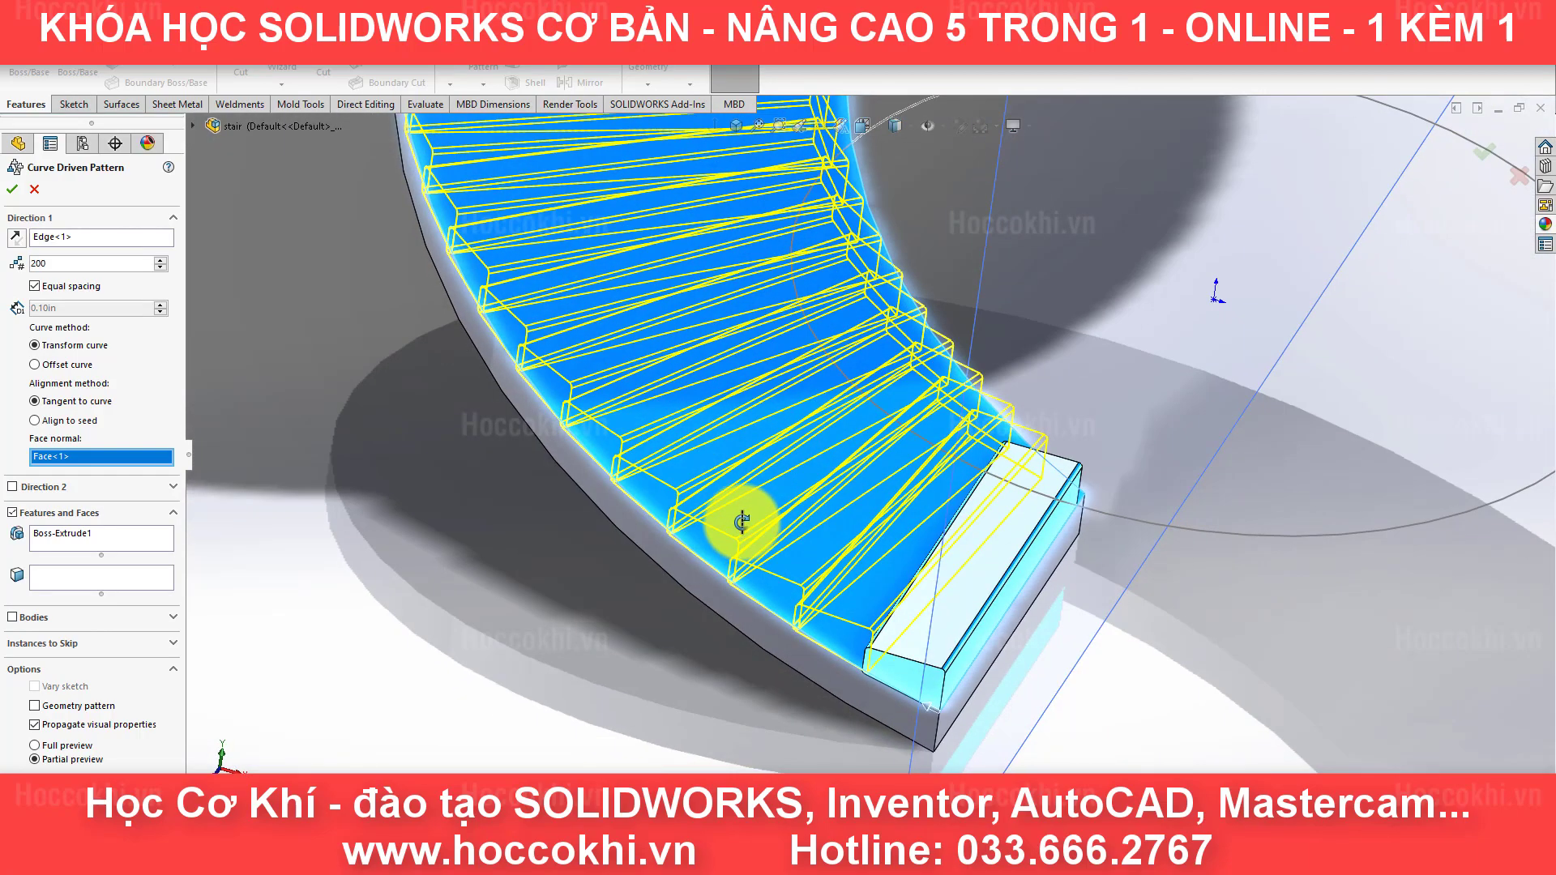
{"action": "scroll", "coordinate": [892, 341], "scroll_direction": "up", "scroll_amount": 3}
{"action": "scroll", "coordinate": [953, 293], "scroll_direction": "up", "scroll_amount": 3}
{"action": "scroll", "coordinate": [1000, 245], "scroll_direction": "down", "scroll_amount": 3}
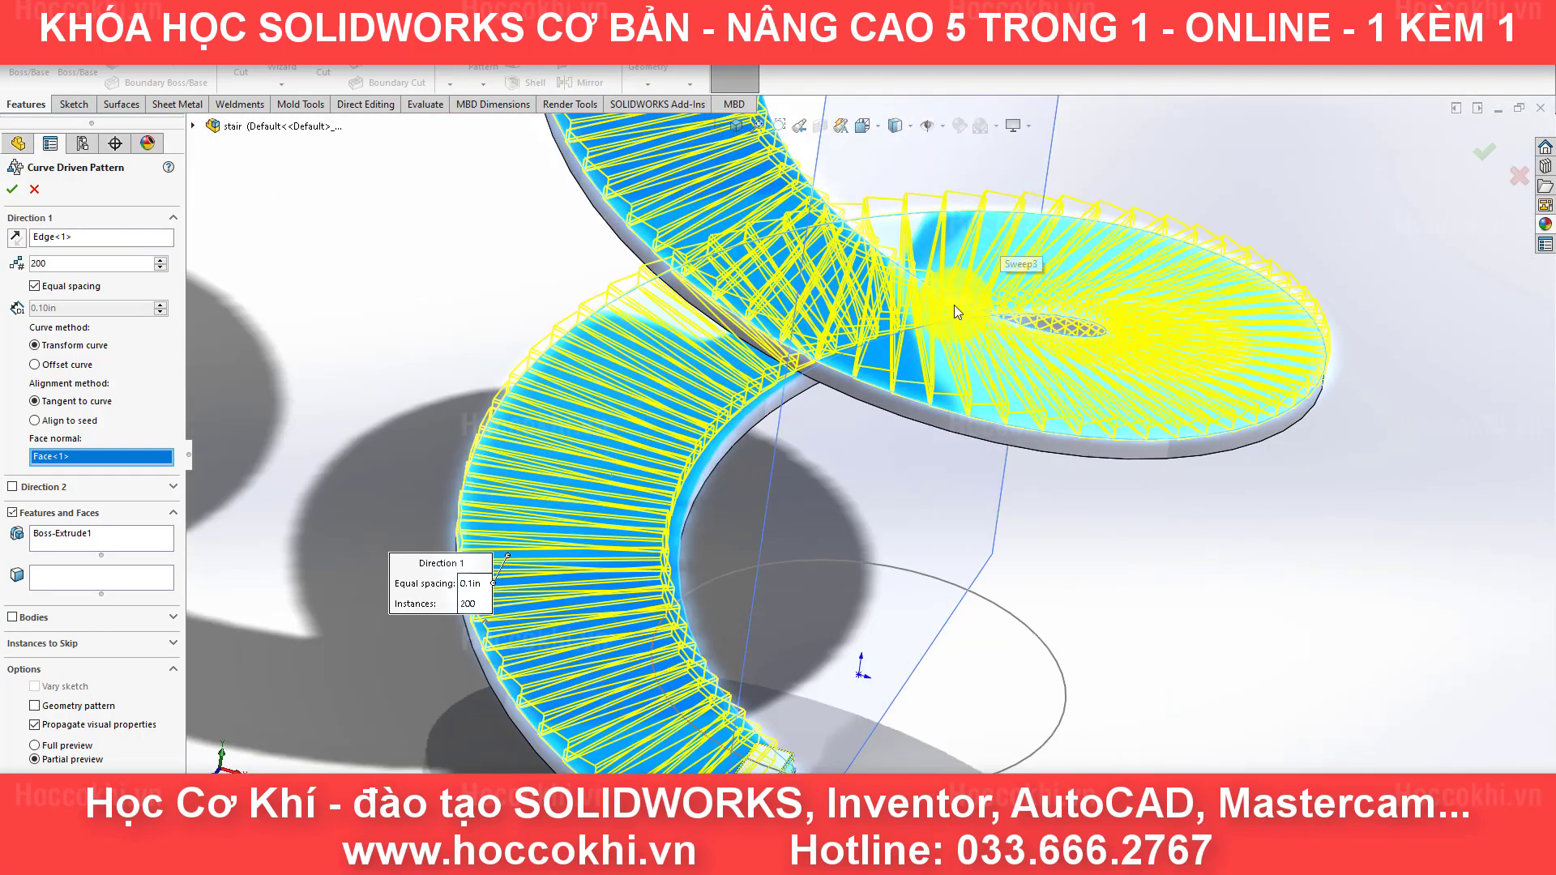
{"action": "scroll", "coordinate": [955, 305], "scroll_direction": "up", "scroll_amount": 3}
{"action": "scroll", "coordinate": [981, 227], "scroll_direction": "down", "scroll_amount": 2}
{"action": "scroll", "coordinate": [956, 259], "scroll_direction": "up", "scroll_amount": 3}
{"action": "key", "text": "Return"}
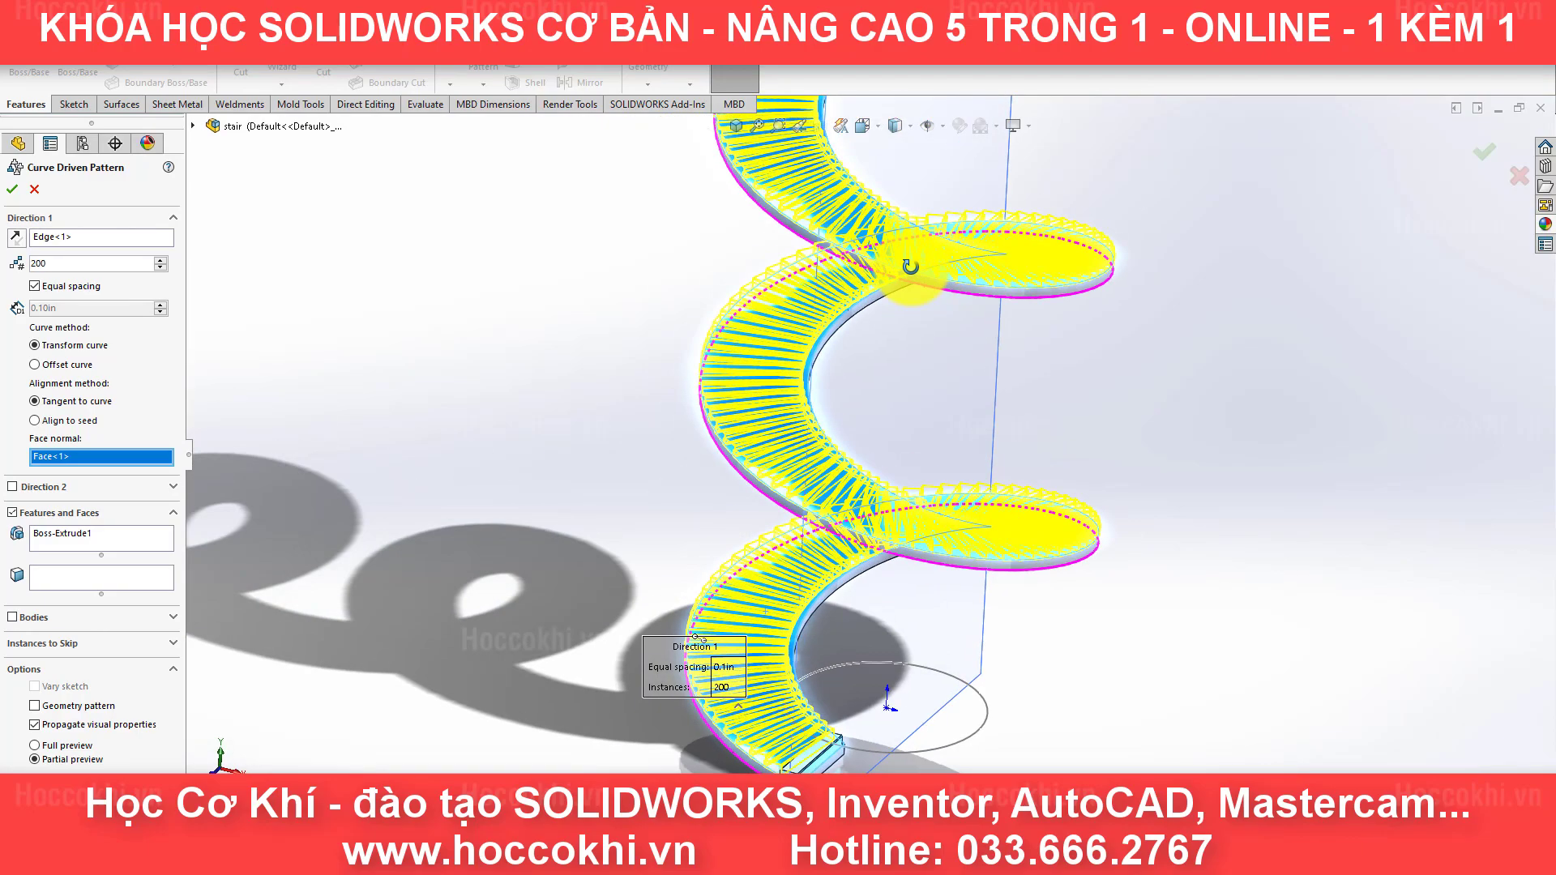
{"action": "mouse_move", "coordinate": [541, 390]}
{"action": "middle_mouse_down"}
{"action": "mouse_move", "coordinate": [940, 335]}
{"action": "mouse_move", "coordinate": [920, 336]}
{"action": "middle_mouse_up"}
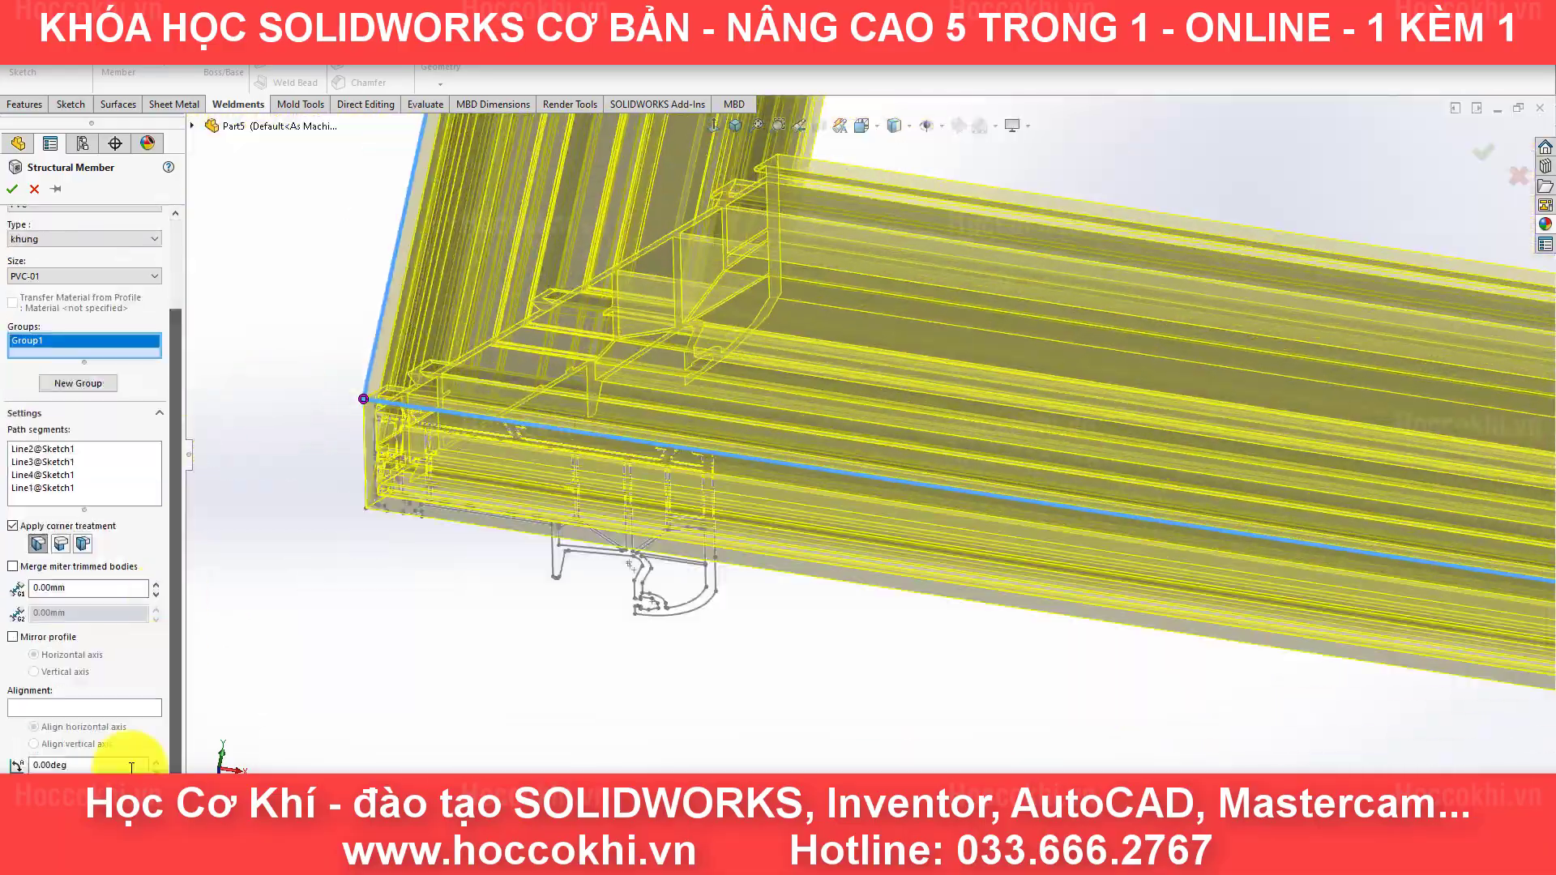
Step: Rotate the PVC-01 frame member 90° and give its corner an End Miter treatment
{"action": "type", "text": "90.00deg"}
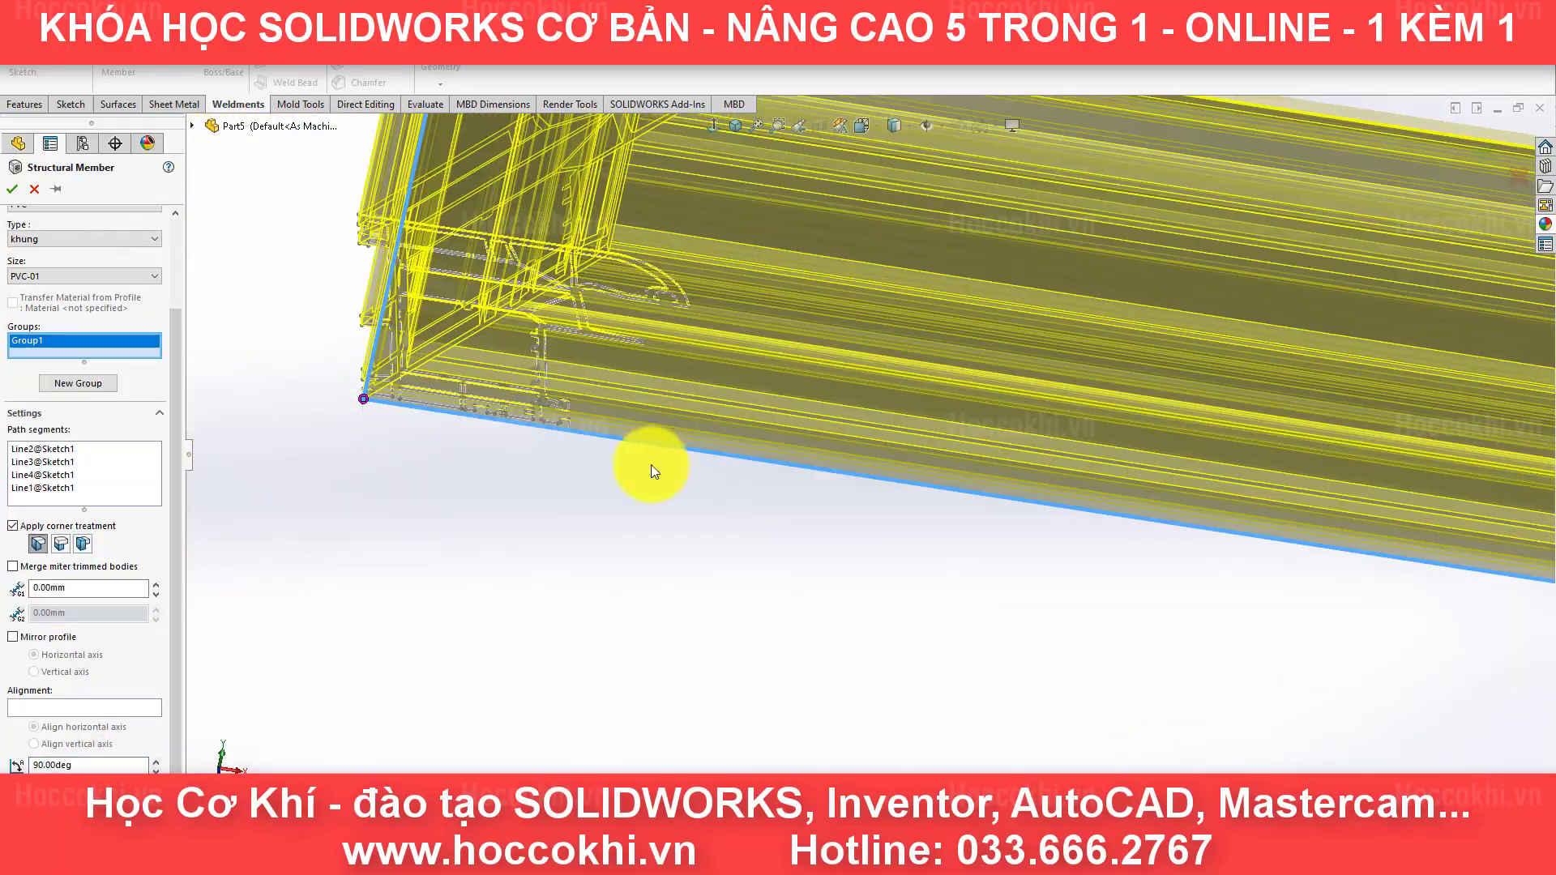
{"action": "mouse_move", "coordinate": [667, 465]}
{"action": "middle_mouse_down"}
{"action": "mouse_move", "coordinate": [851, 261]}
{"action": "mouse_move", "coordinate": [940, 326]}
{"action": "mouse_move", "coordinate": [823, 295]}
{"action": "mouse_move", "coordinate": [486, 382]}
{"action": "middle_mouse_up"}
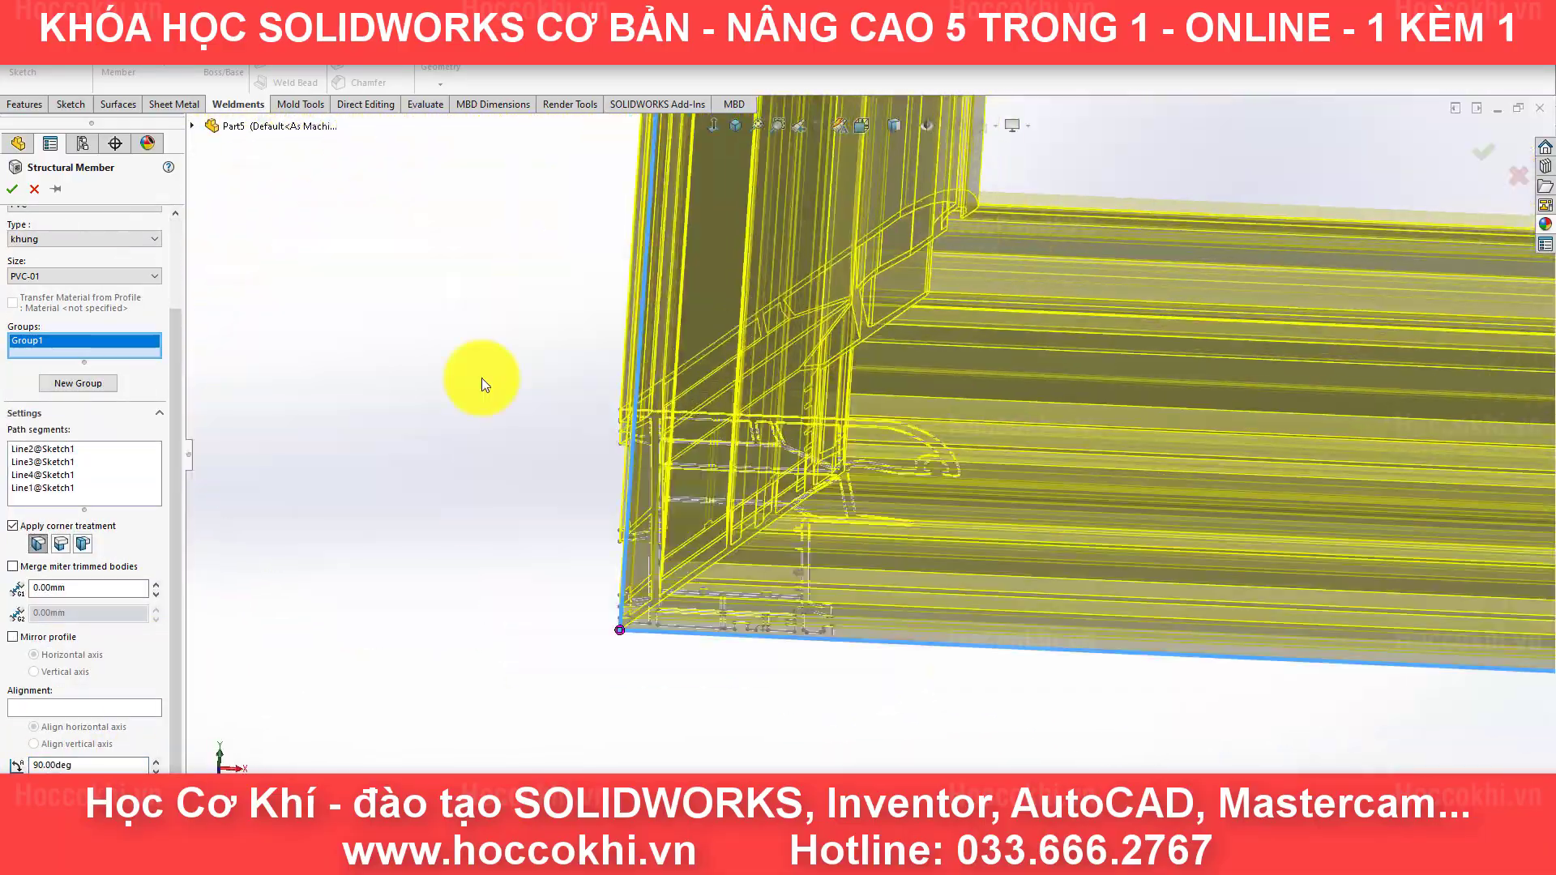
{"action": "left_click", "coordinate": [620, 630]}
{"action": "mouse_move", "coordinate": [533, 326]}
{"action": "middle_mouse_down"}
{"action": "mouse_move", "coordinate": [810, 348]}
{"action": "mouse_move", "coordinate": [799, 337]}
{"action": "middle_mouse_up"}
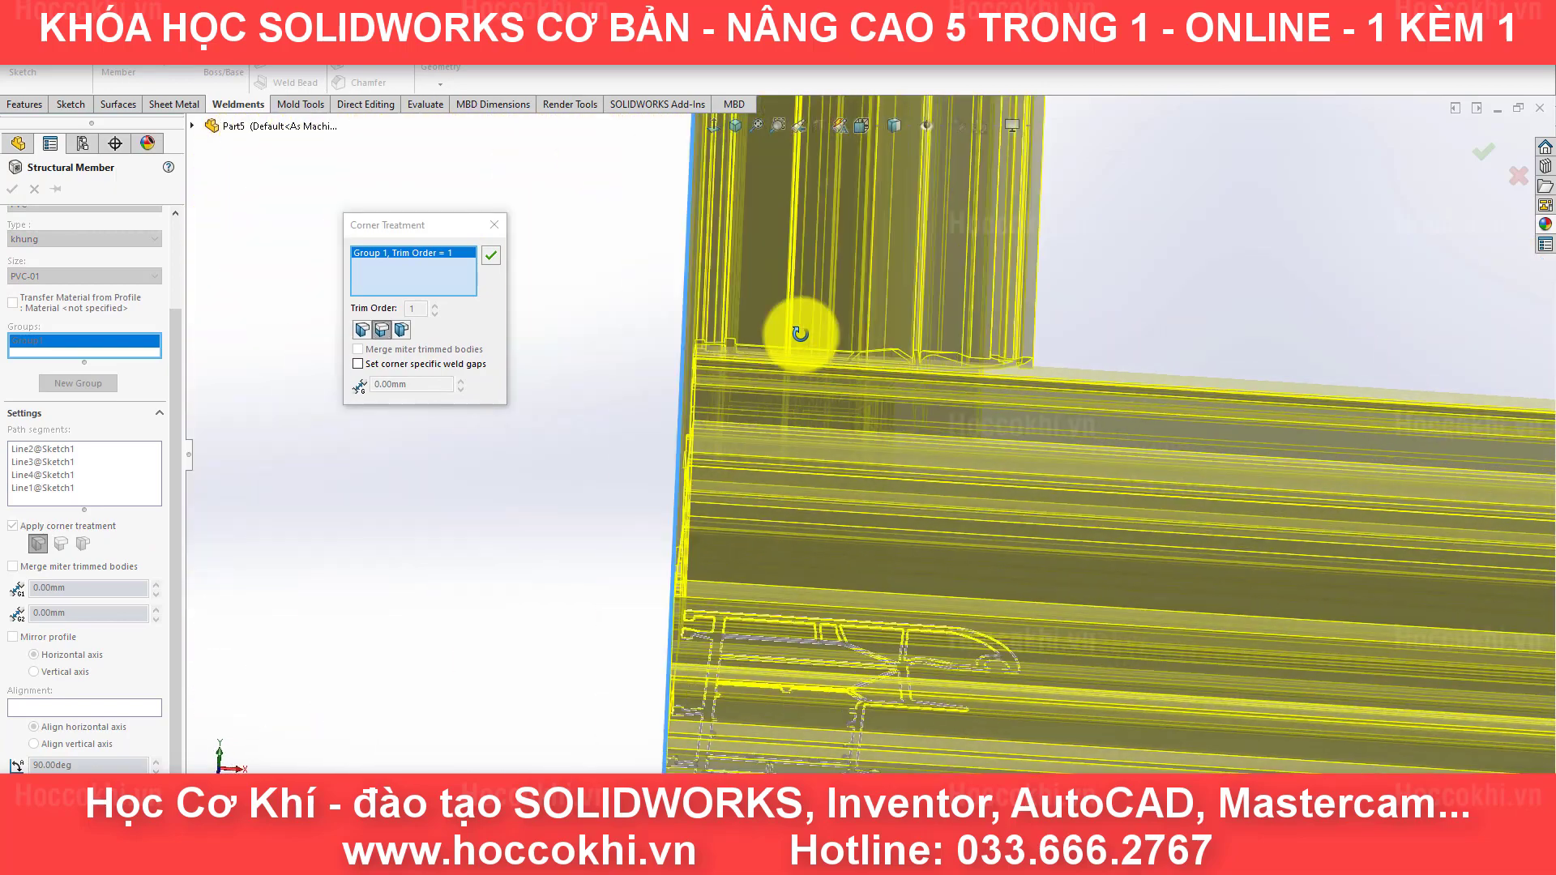
{"action": "middle_click_drag", "start_coordinate": [892, 420], "coordinate": [923, 495]}
{"action": "left_click", "coordinate": [362, 329]}
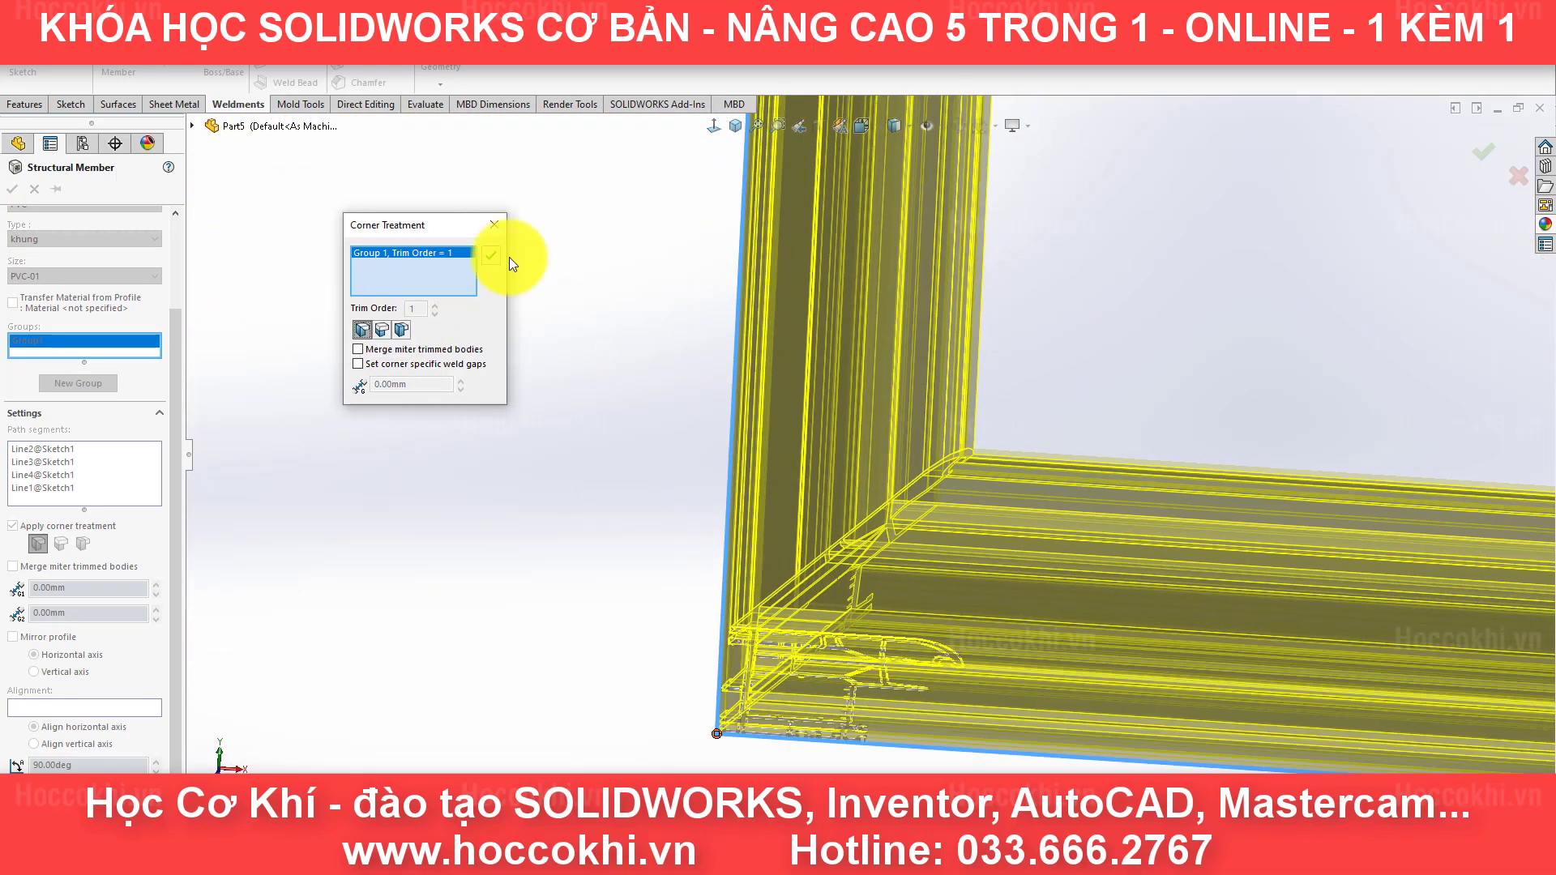
{"action": "left_click", "coordinate": [491, 256]}
{"action": "key", "text": "Return"}
{"action": "mouse_move", "coordinate": [569, 358]}
{"action": "middle_mouse_down"}
{"action": "mouse_move", "coordinate": [834, 514]}
{"action": "mouse_move", "coordinate": [851, 497]}
{"action": "mouse_move", "coordinate": [635, 364]}
{"action": "mouse_move", "coordinate": [742, 643]}
{"action": "middle_mouse_up"}
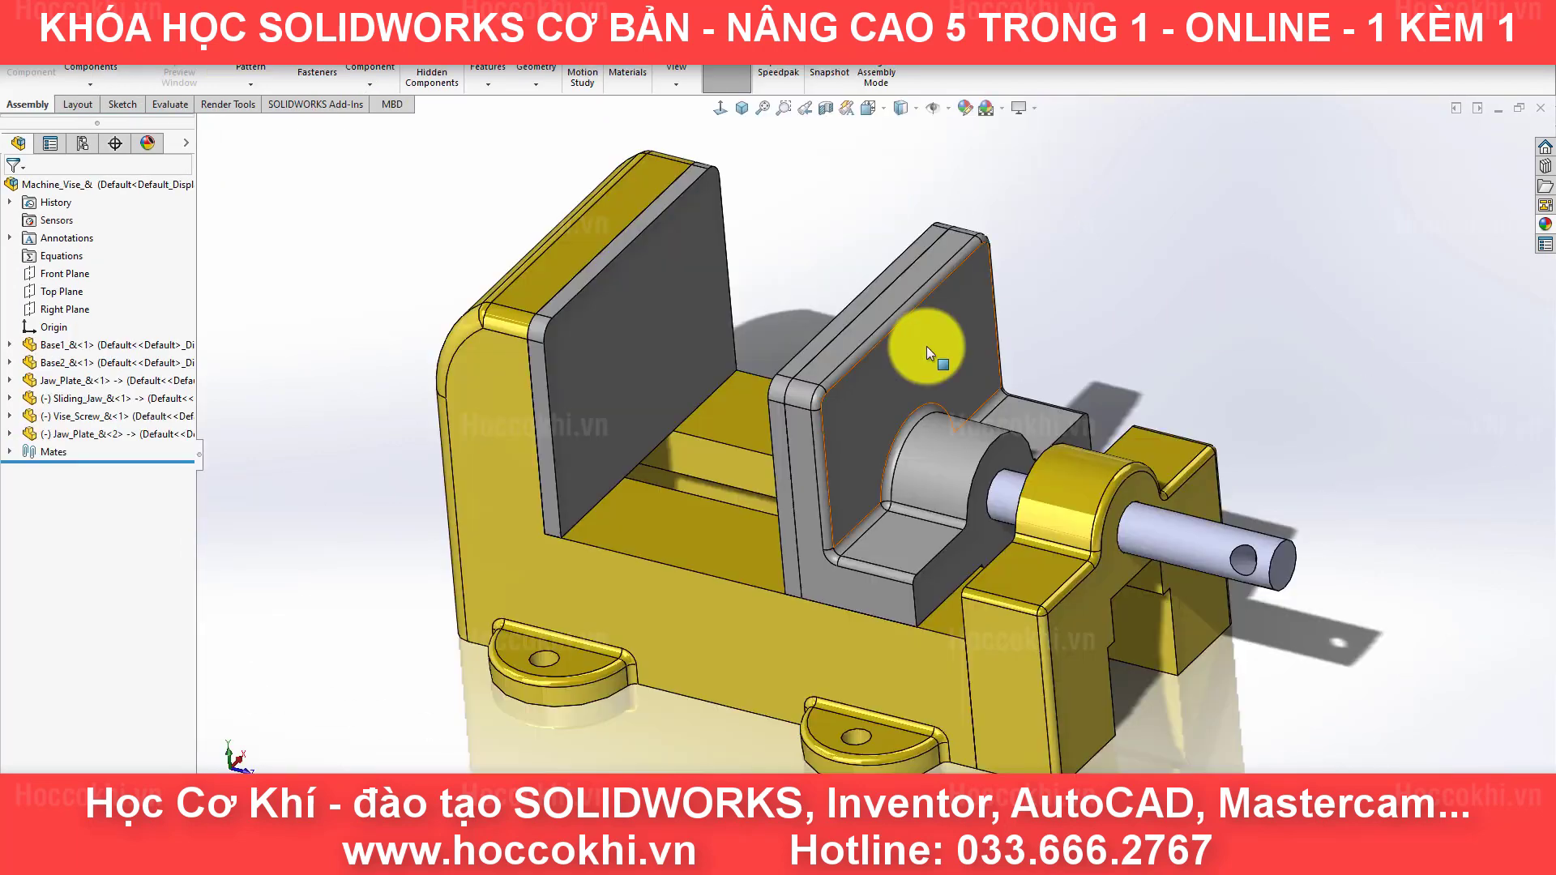
Step: Slide the vise's moving jaw along the screw toward the fixed jaw
{"action": "left_click", "coordinate": [883, 335]}
{"action": "mouse_move", "coordinate": [898, 345]}
{"action": "left_mouse_down"}
{"action": "mouse_move", "coordinate": [936, 363]}
{"action": "mouse_move", "coordinate": [923, 342]}
{"action": "left_mouse_up"}
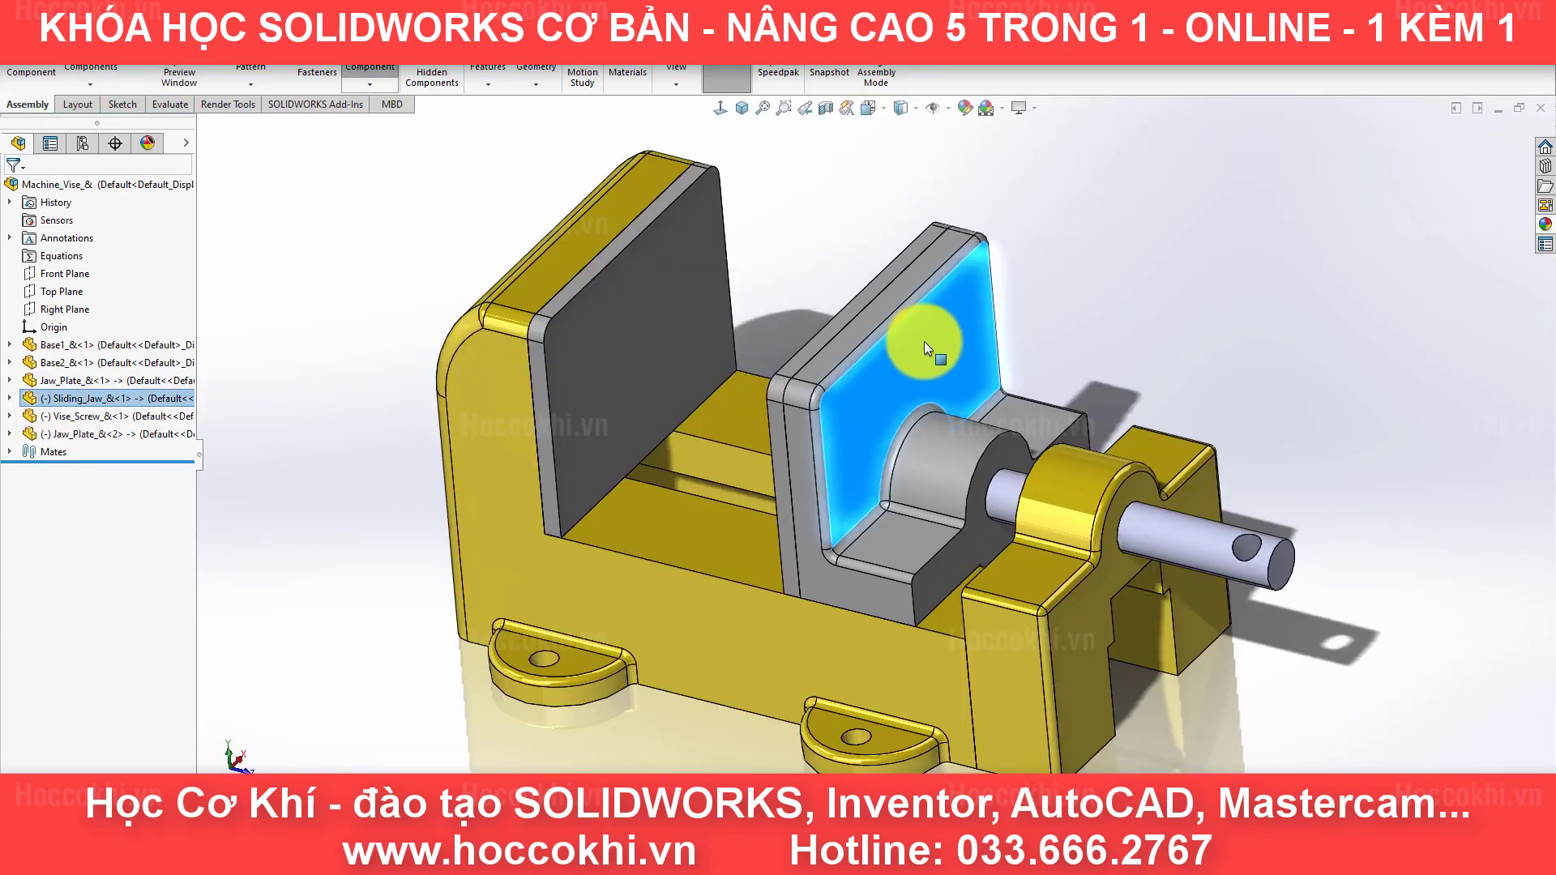
{"action": "left_click", "coordinate": [1272, 574]}
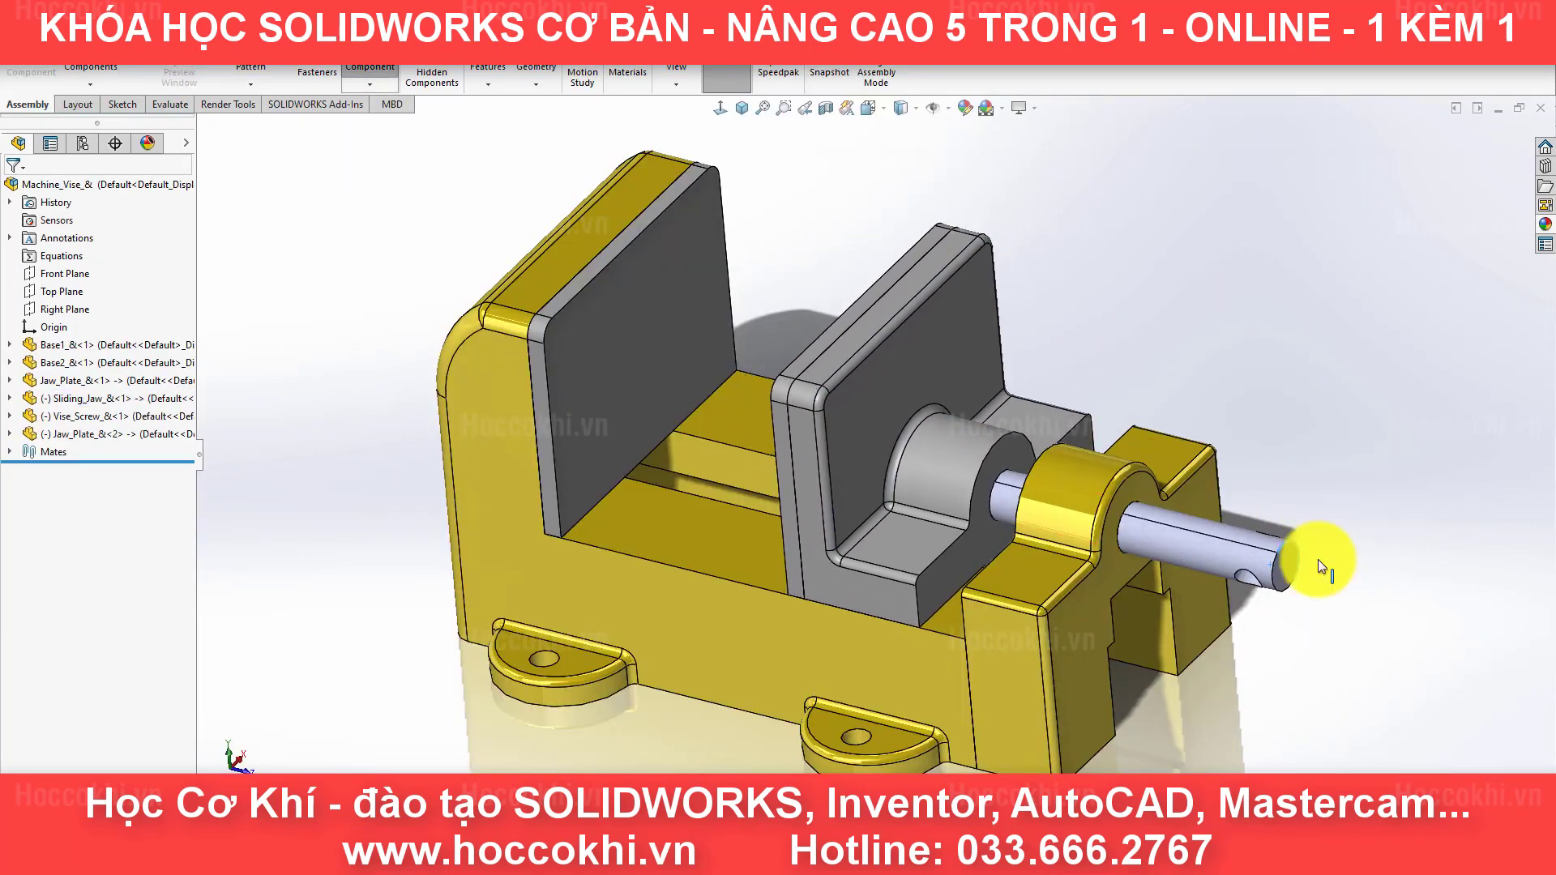
{"action": "mouse_move", "coordinate": [1166, 618]}
{"action": "left_mouse_down"}
{"action": "mouse_move", "coordinate": [1313, 493]}
{"action": "mouse_move", "coordinate": [1167, 298]}
{"action": "left_mouse_up"}
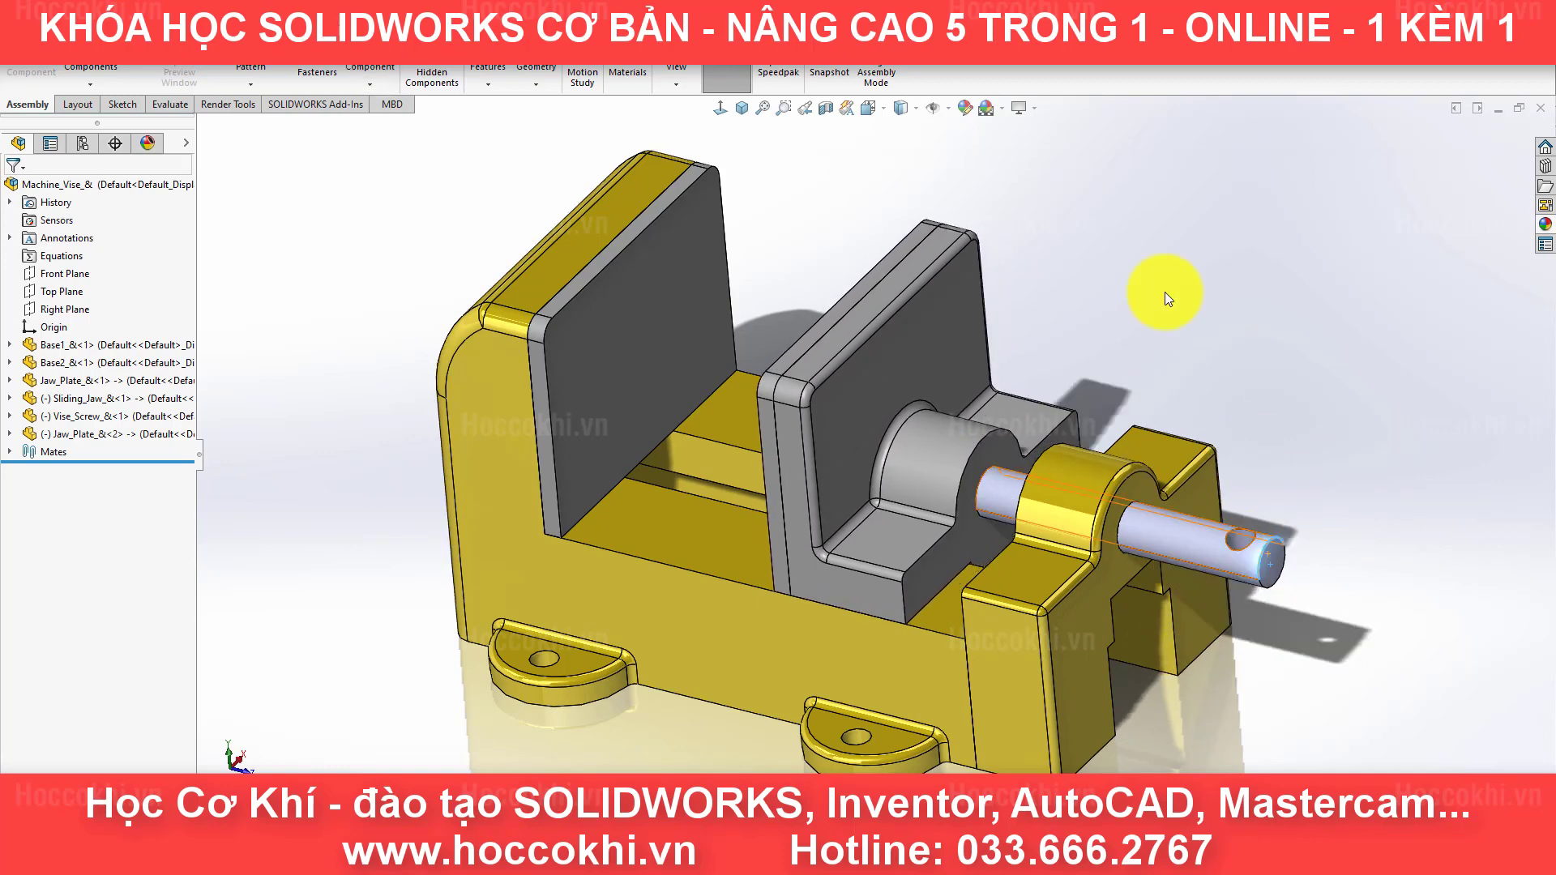
Step: Change the Base1 width from 90 mm to 120 mm, rebuild, then restore it to 90 mm
{"action": "double_click", "coordinate": [666, 521]}
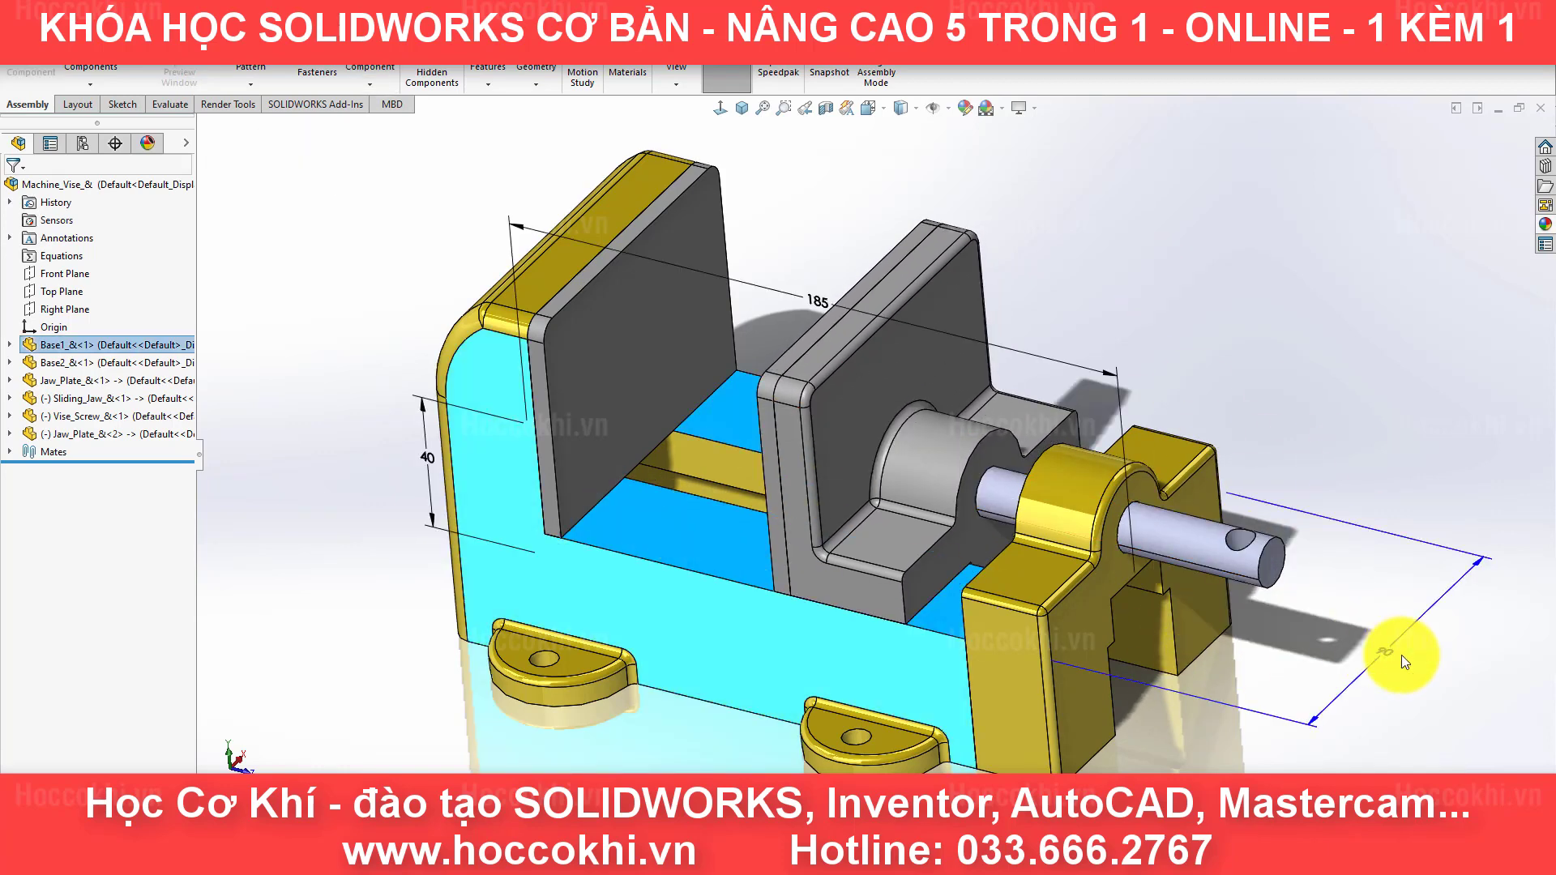
{"action": "double_click", "coordinate": [1387, 653]}
{"action": "type", "text": "120"}
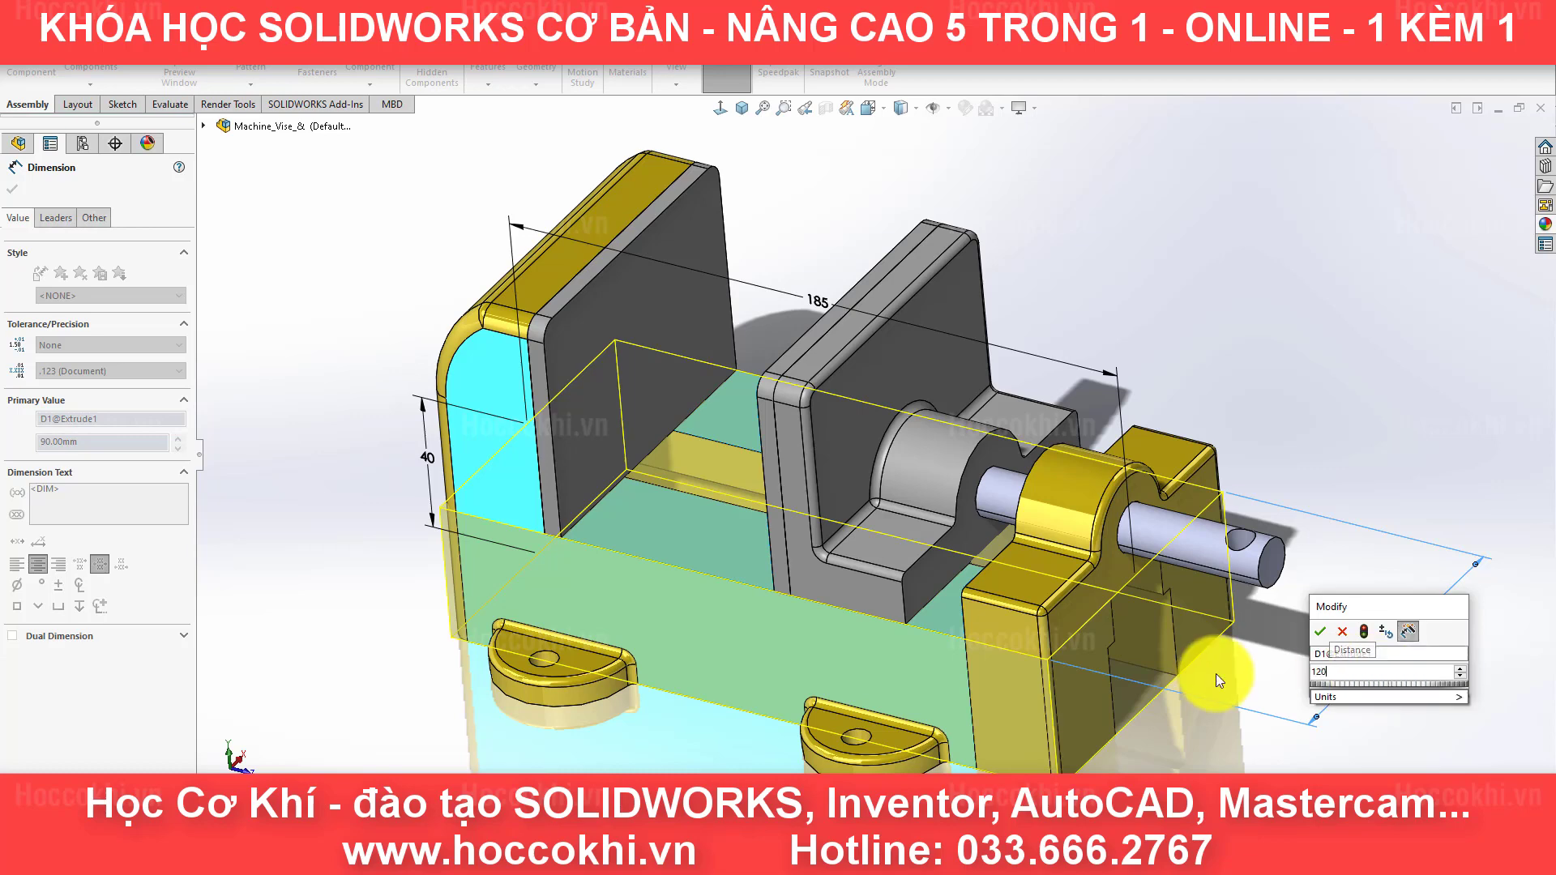
{"action": "left_click", "coordinate": [1364, 632]}
{"action": "type", "text": "90"}
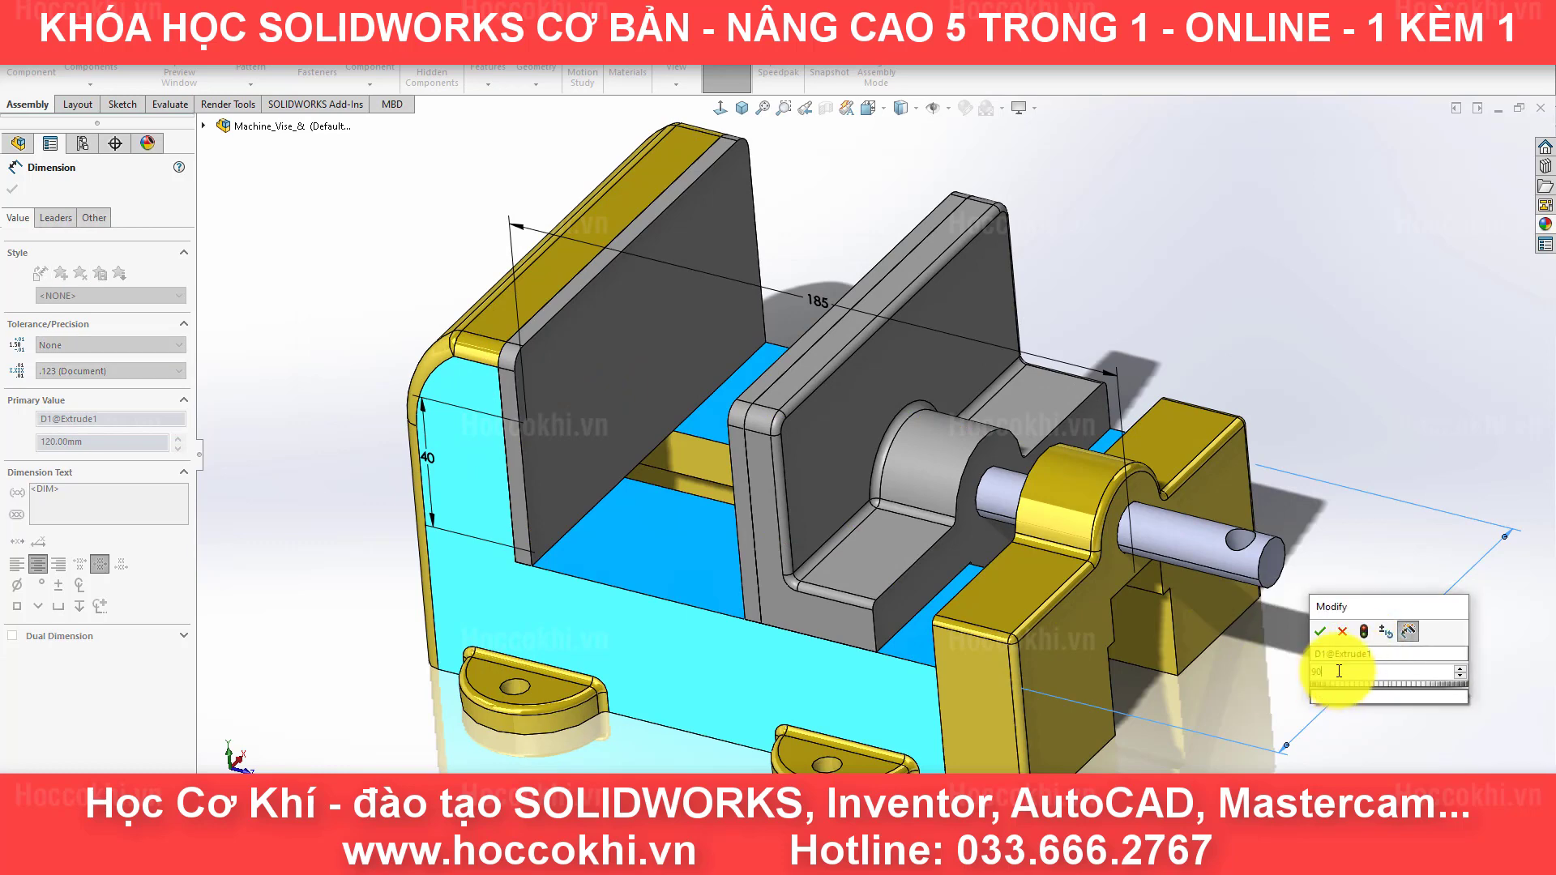
{"action": "left_click", "coordinate": [1368, 628]}
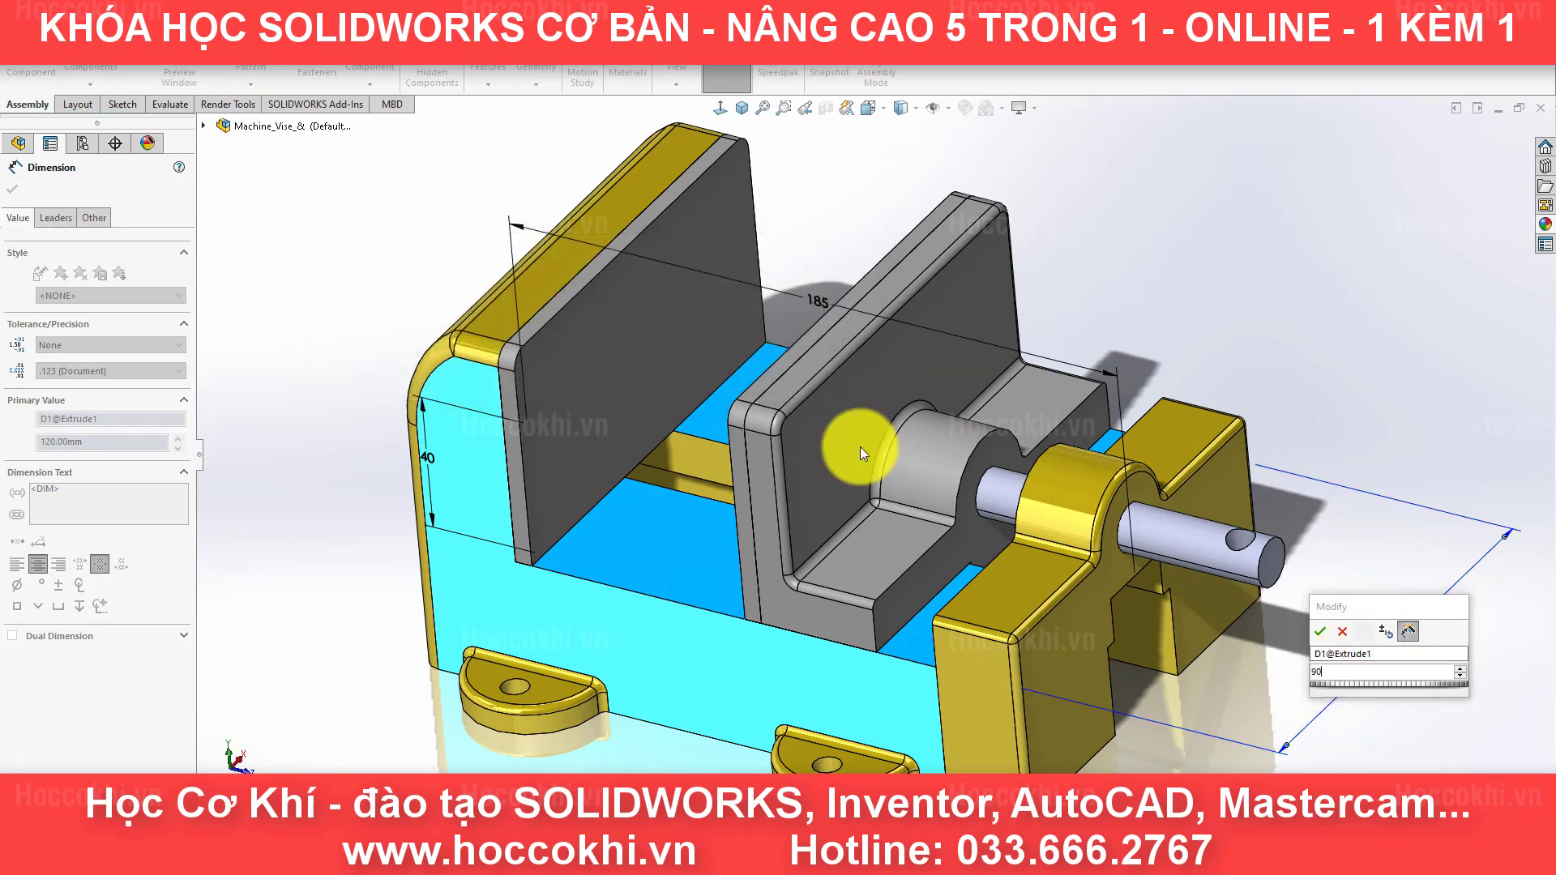
{"action": "left_click", "coordinate": [1315, 629]}
{"action": "key", "text": "Escape"}
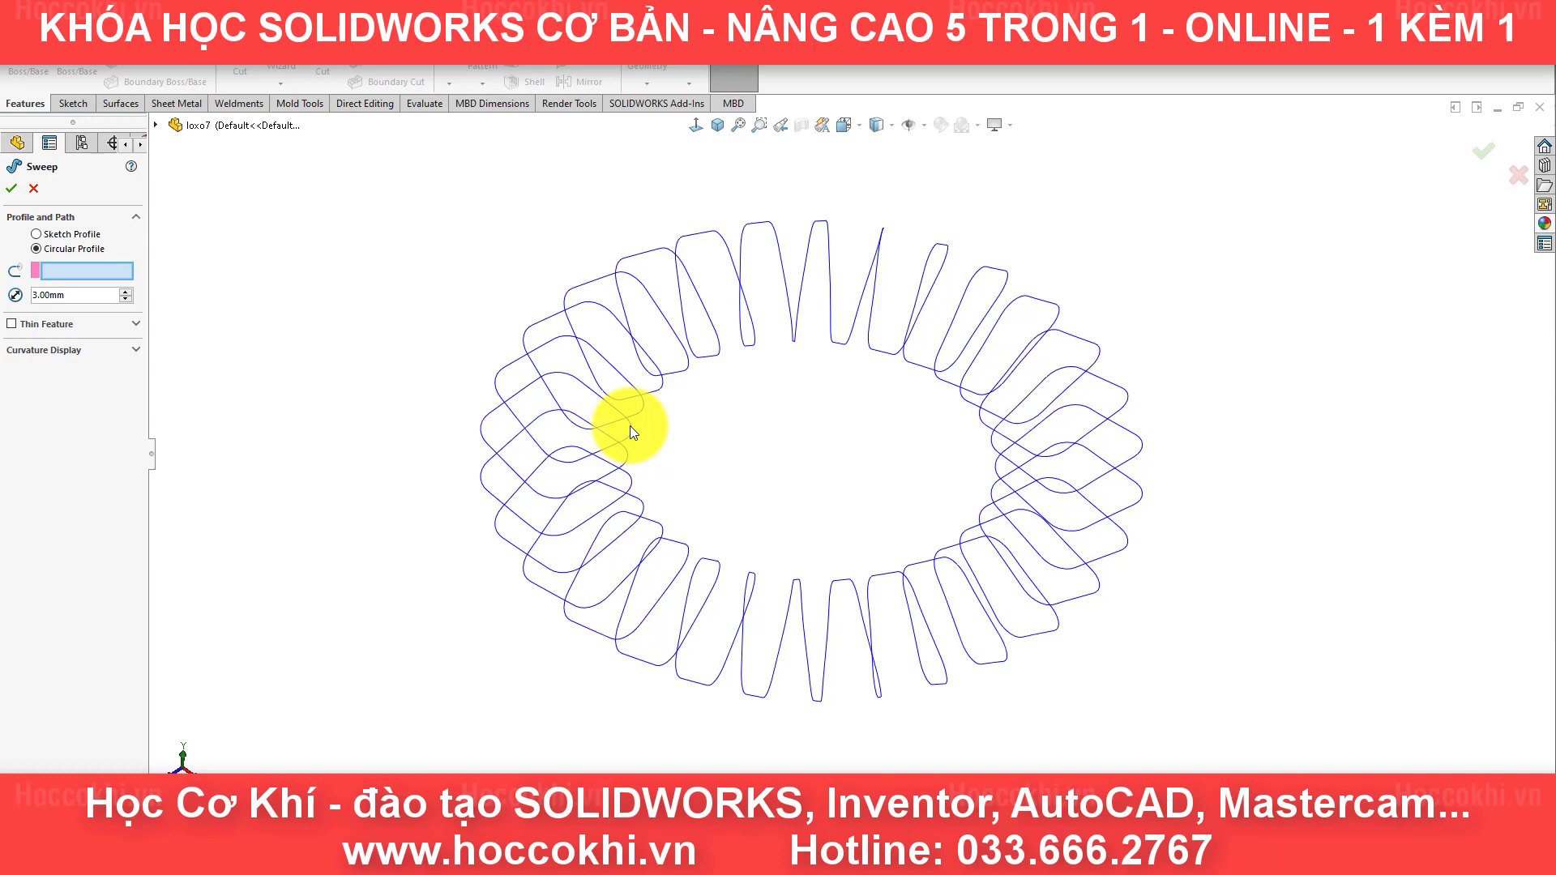
Step: Sweep a 5 mm circular profile along the coil curve to form a solid tube
{"action": "left_click", "coordinate": [630, 425]}
{"action": "scroll", "coordinate": [654, 459], "scroll_direction": "down", "scroll_amount": 2}
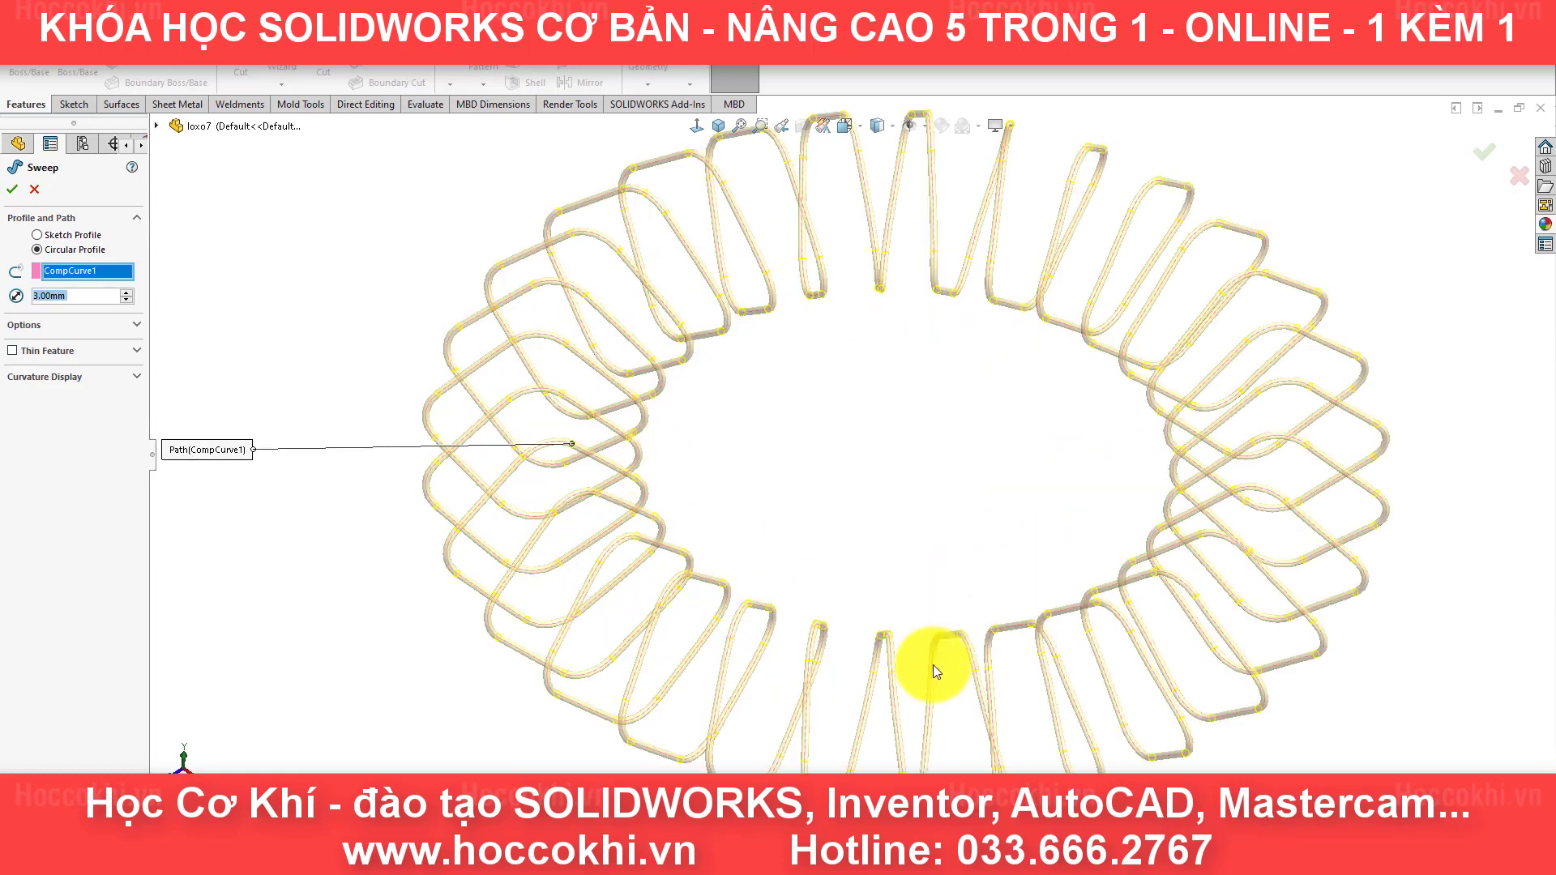
{"action": "middle_click_drag", "start_coordinate": [932, 664], "coordinate": [869, 573], "text": "ctrl"}
{"action": "type", "text": "5"}
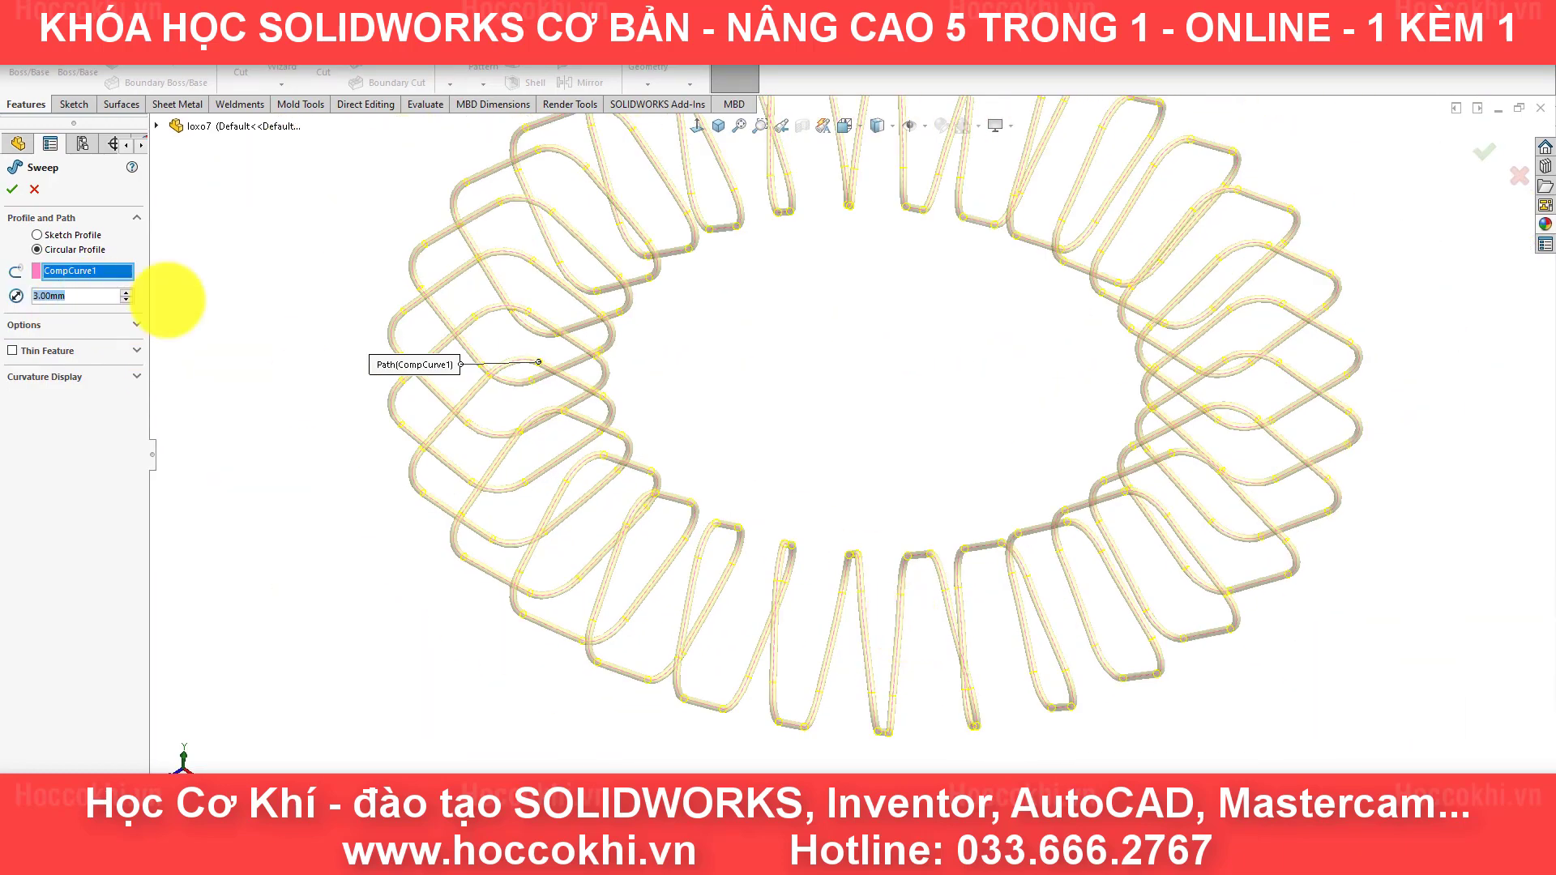
{"action": "middle_click_drag", "start_coordinate": [779, 376], "coordinate": [1099, 241]}
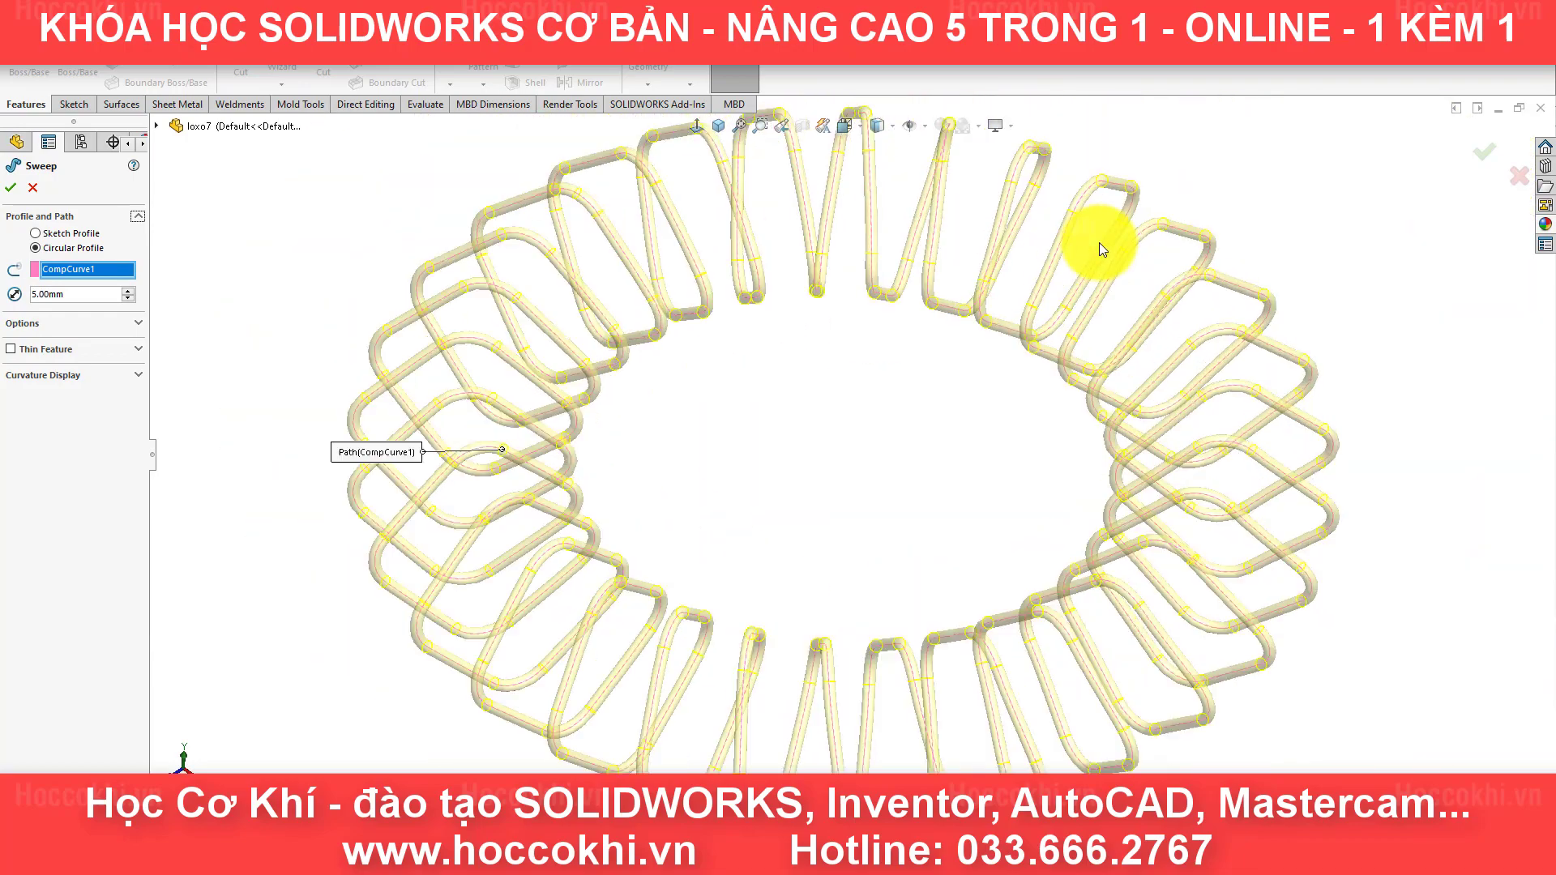
{"action": "left_click", "coordinate": [13, 188]}
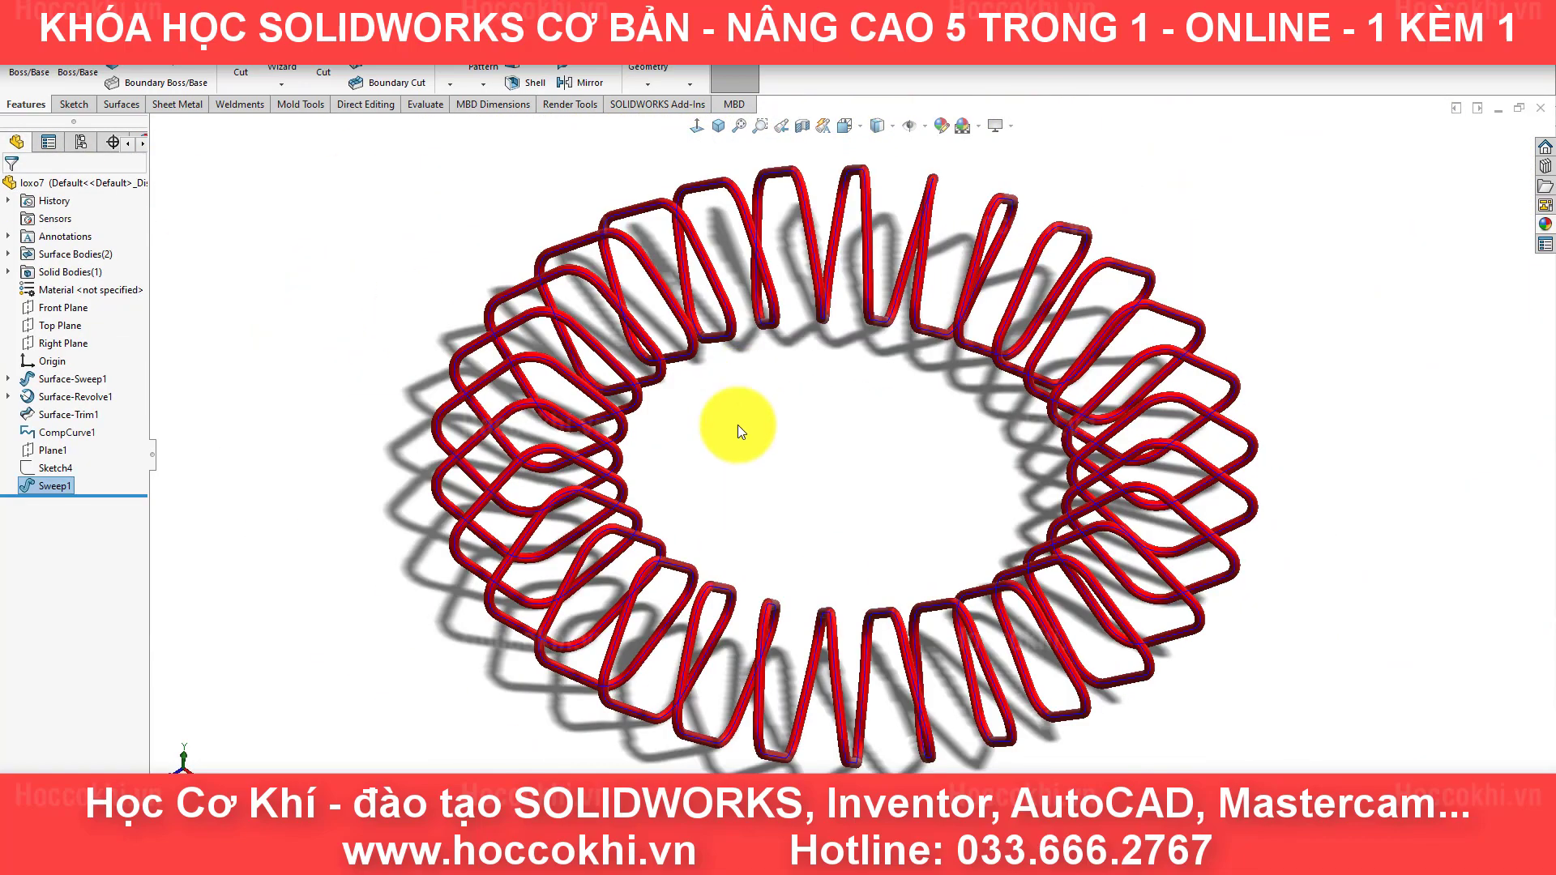
{"action": "scroll", "coordinate": [733, 418], "scroll_direction": "down", "scroll_amount": 3}
{"action": "scroll", "coordinate": [848, 467], "scroll_direction": "up", "scroll_amount": 2}
{"action": "mouse_move", "coordinate": [892, 427]}
{"action": "middle_mouse_down"}
{"action": "mouse_move", "coordinate": [834, 393]}
{"action": "mouse_move", "coordinate": [722, 452]}
{"action": "mouse_move", "coordinate": [937, 348]}
{"action": "mouse_move", "coordinate": [962, 375]}
{"action": "mouse_move", "coordinate": [920, 388]}
{"action": "mouse_move", "coordinate": [880, 345]}
{"action": "mouse_move", "coordinate": [803, 358]}
{"action": "mouse_move", "coordinate": [875, 455]}
{"action": "middle_mouse_up"}
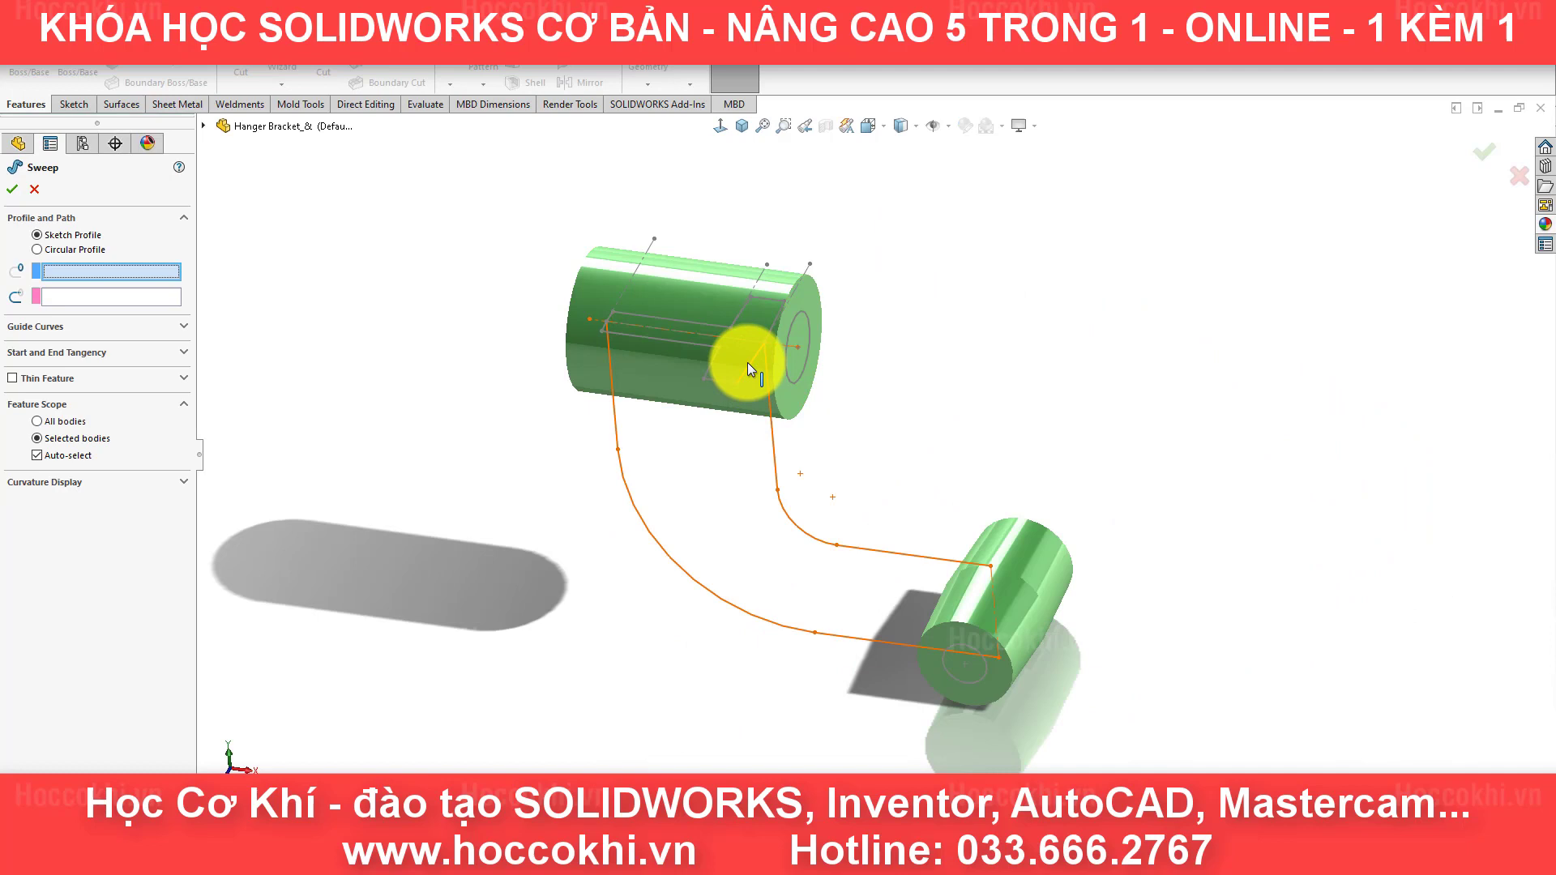
Step: Sweep Sketch4 along the bent side-edge path, using the second edge group as guide curve
{"action": "left_click", "coordinate": [747, 362]}
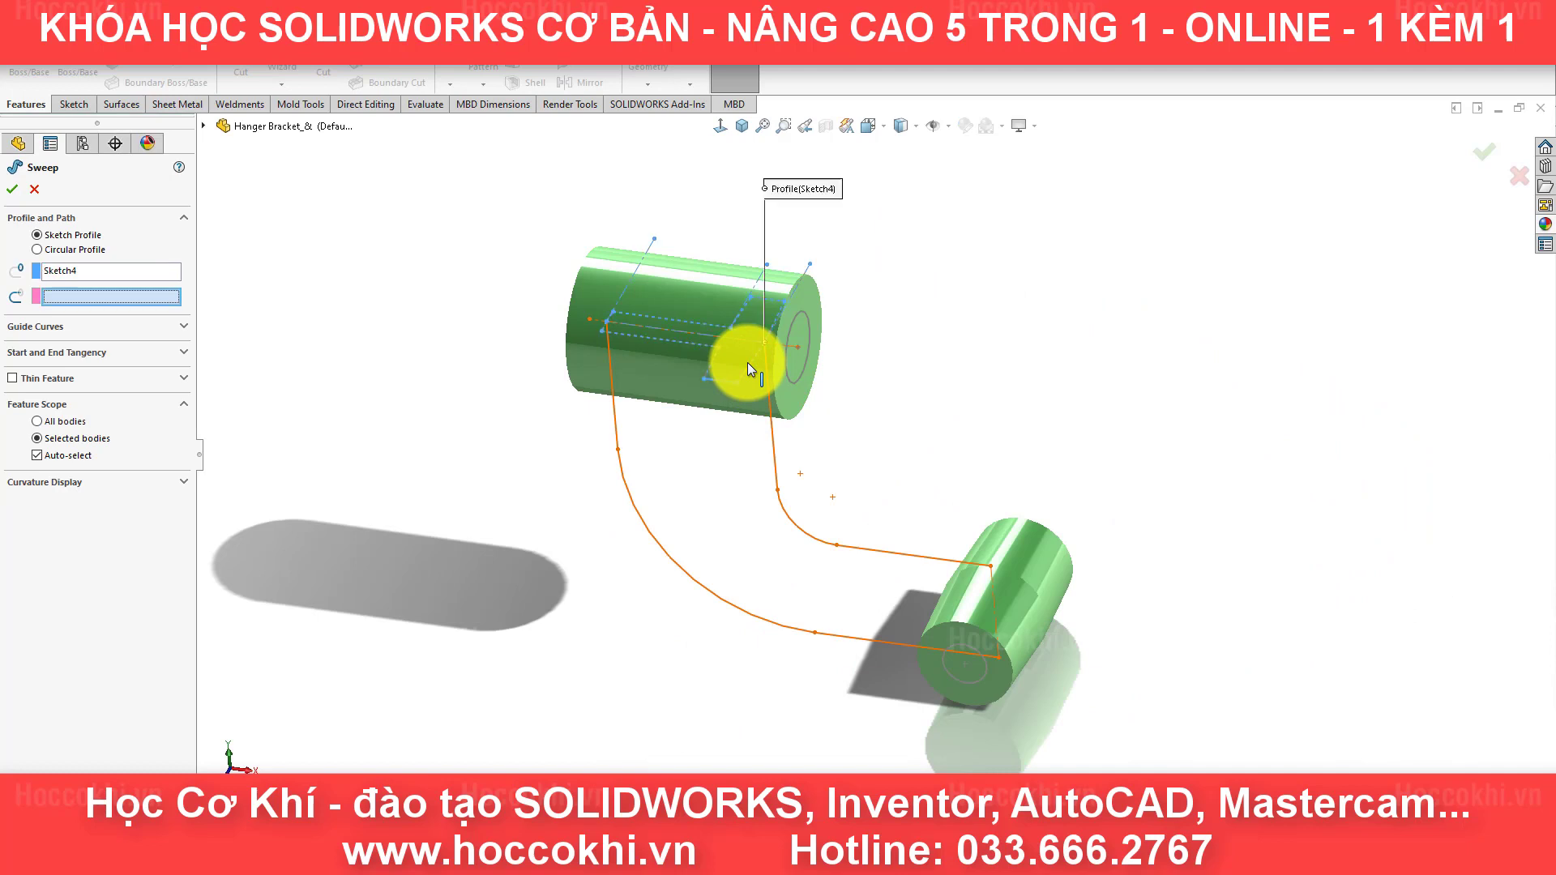
{"action": "left_click", "coordinate": [639, 474]}
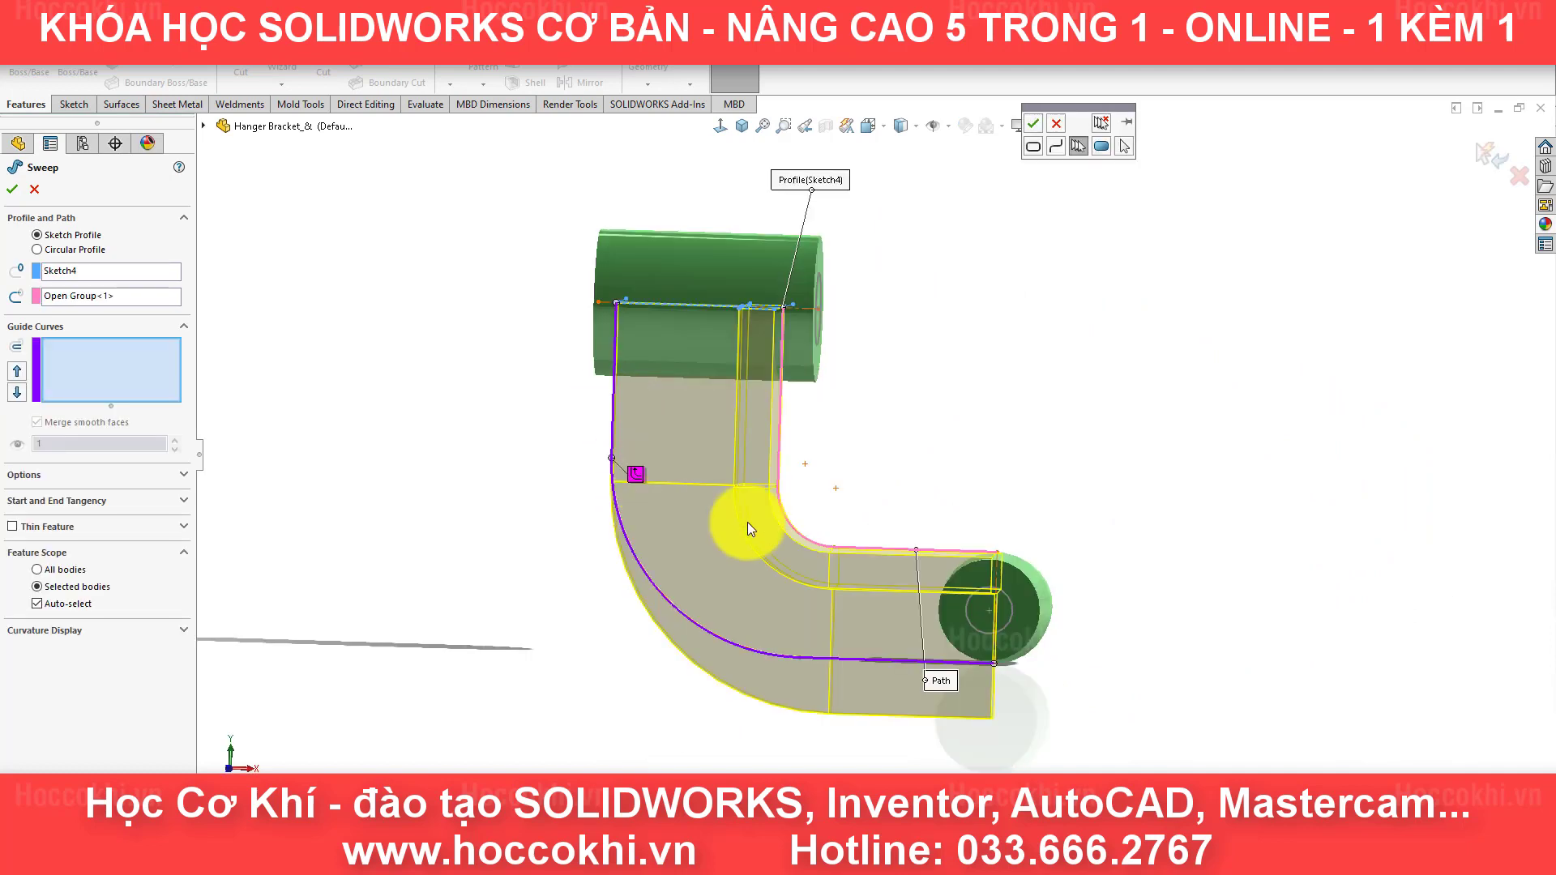
{"action": "middle_click_drag", "start_coordinate": [747, 522], "coordinate": [844, 451]}
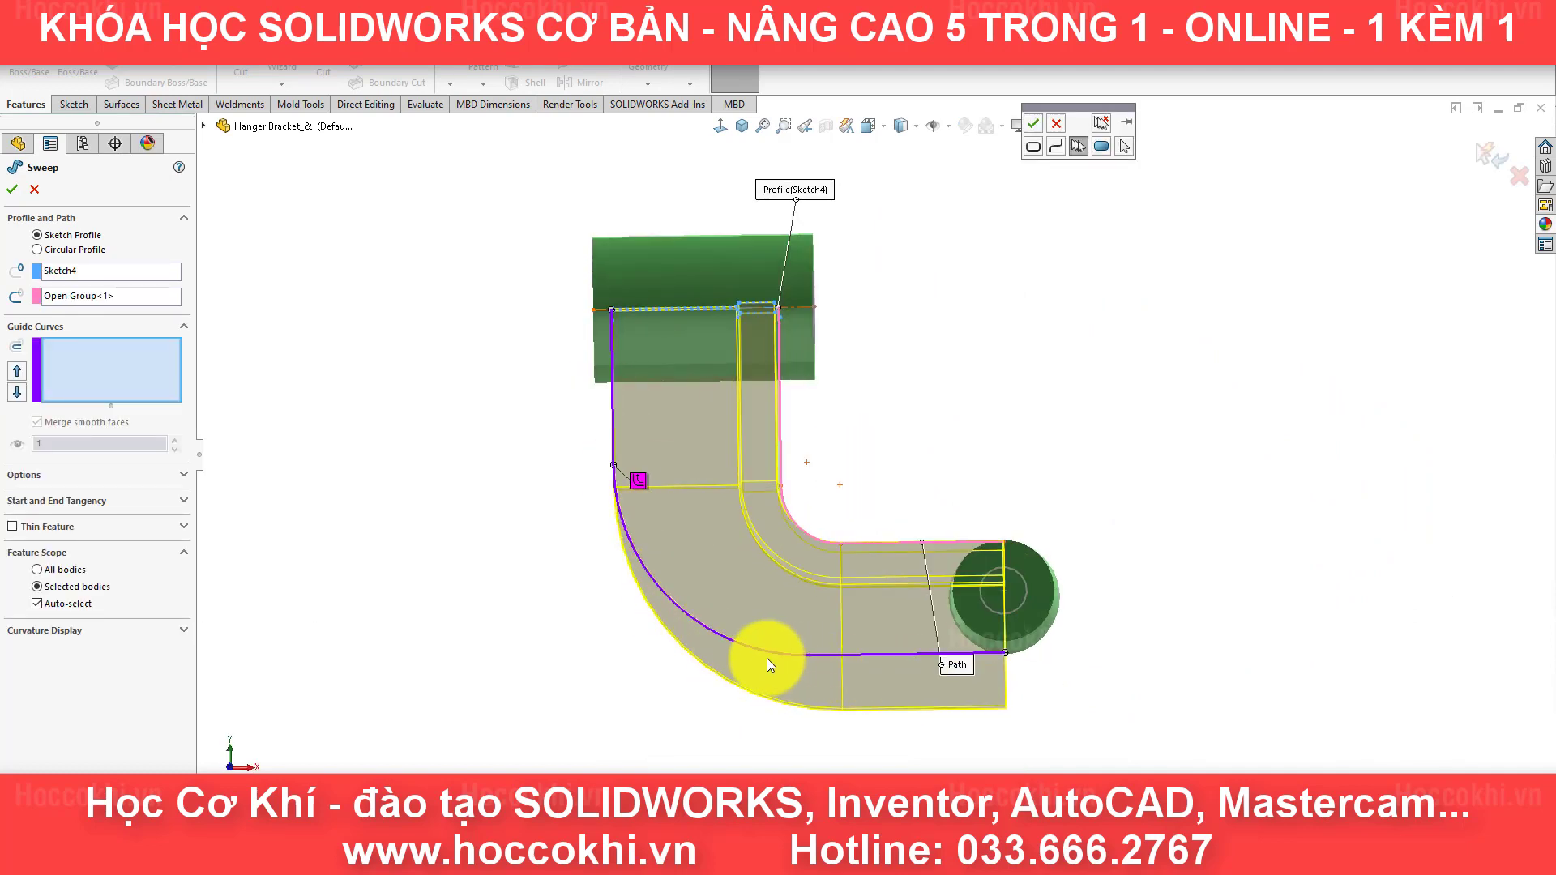
{"action": "left_click", "coordinate": [1029, 125]}
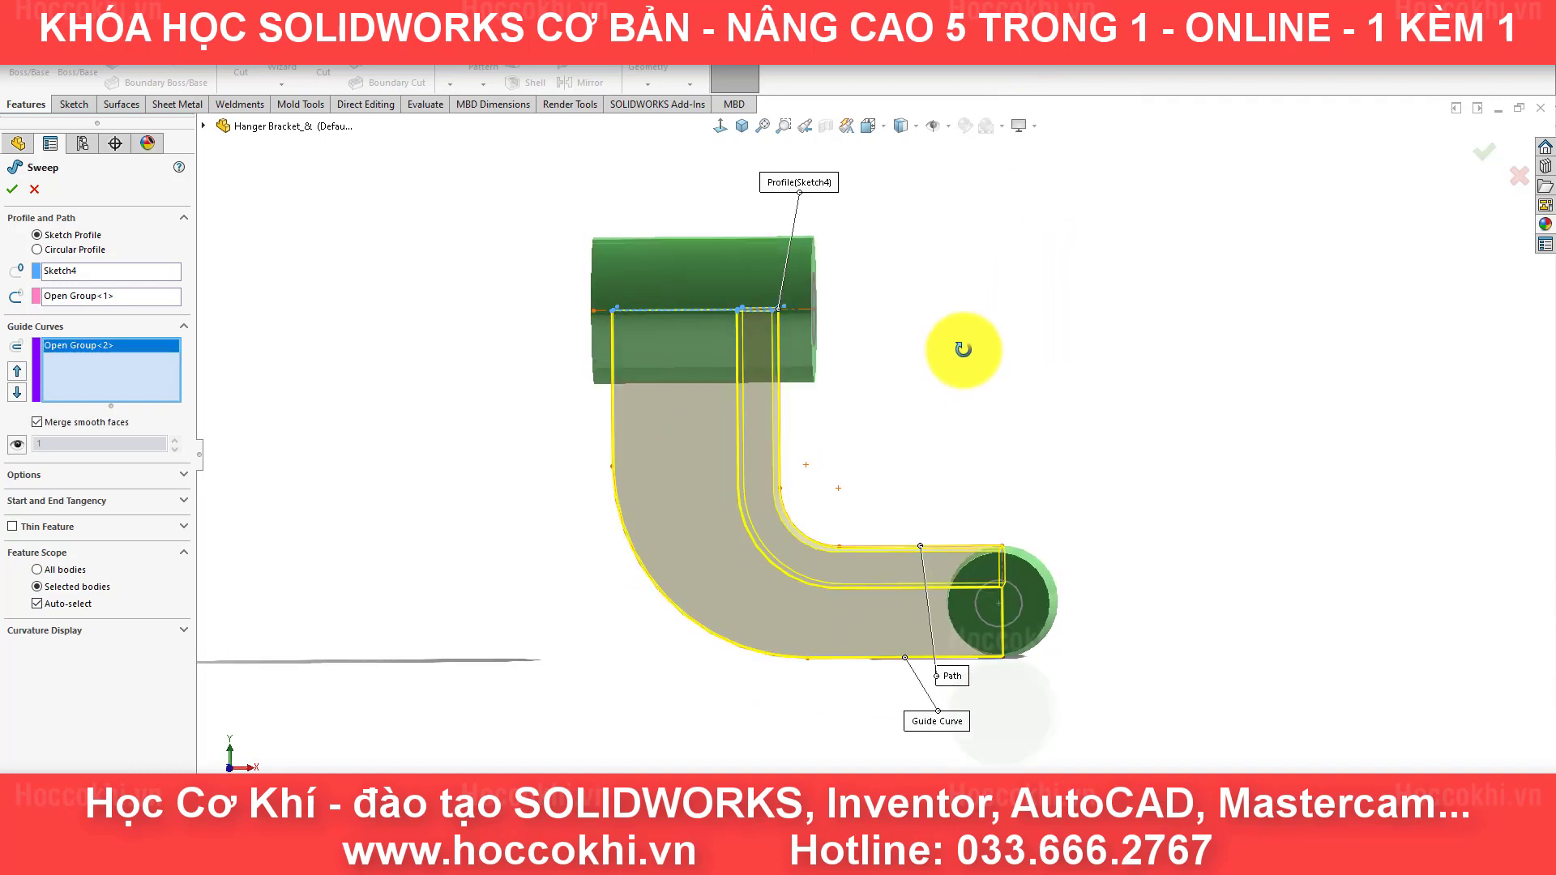
{"action": "middle_click_drag", "start_coordinate": [952, 348], "coordinate": [897, 417]}
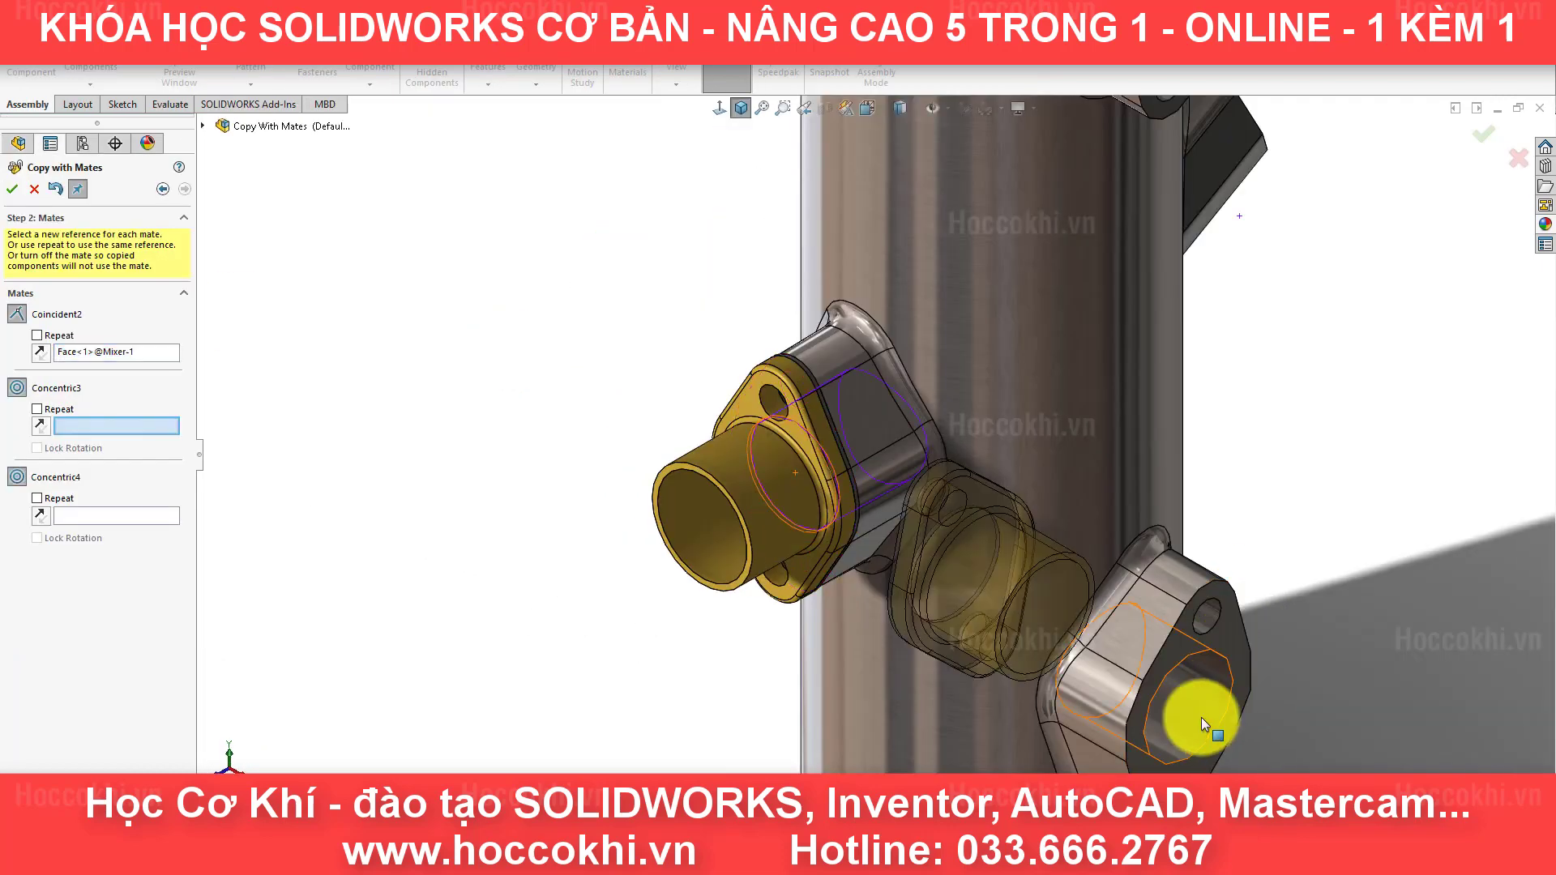
{"action": "left_click", "coordinate": [1201, 717]}
Step: Complete the first fitting copy's concentric mate, then mate copies onto the next and upper flanges
{"action": "left_click", "coordinate": [1213, 615]}
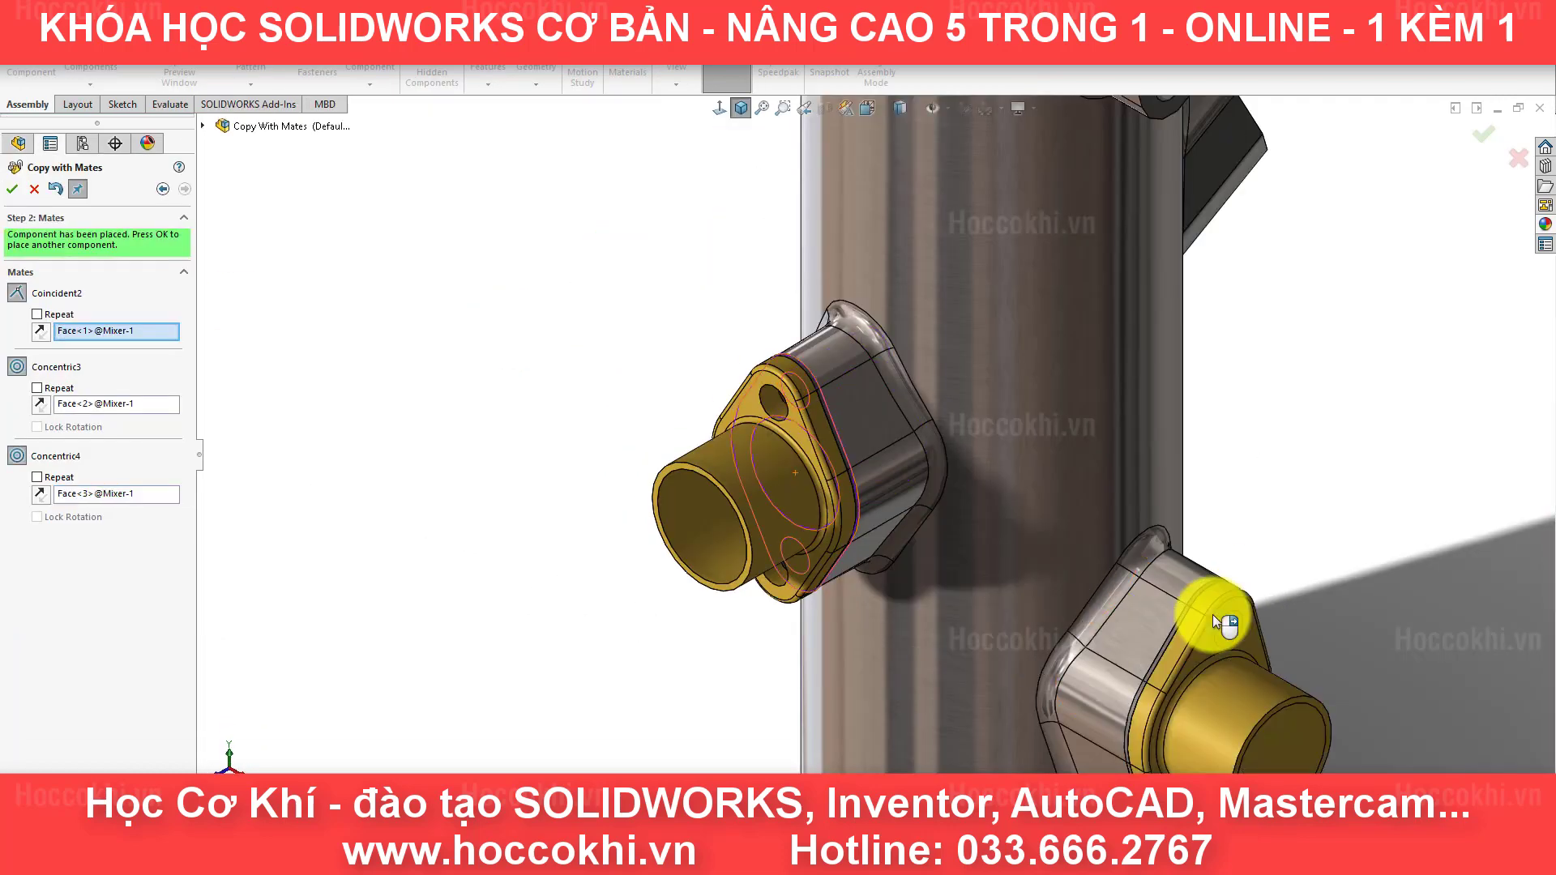
{"action": "middle_click_drag", "start_coordinate": [1120, 313], "coordinate": [1003, 313]}
{"action": "left_click", "coordinate": [1005, 312]}
{"action": "left_click", "coordinate": [991, 248]}
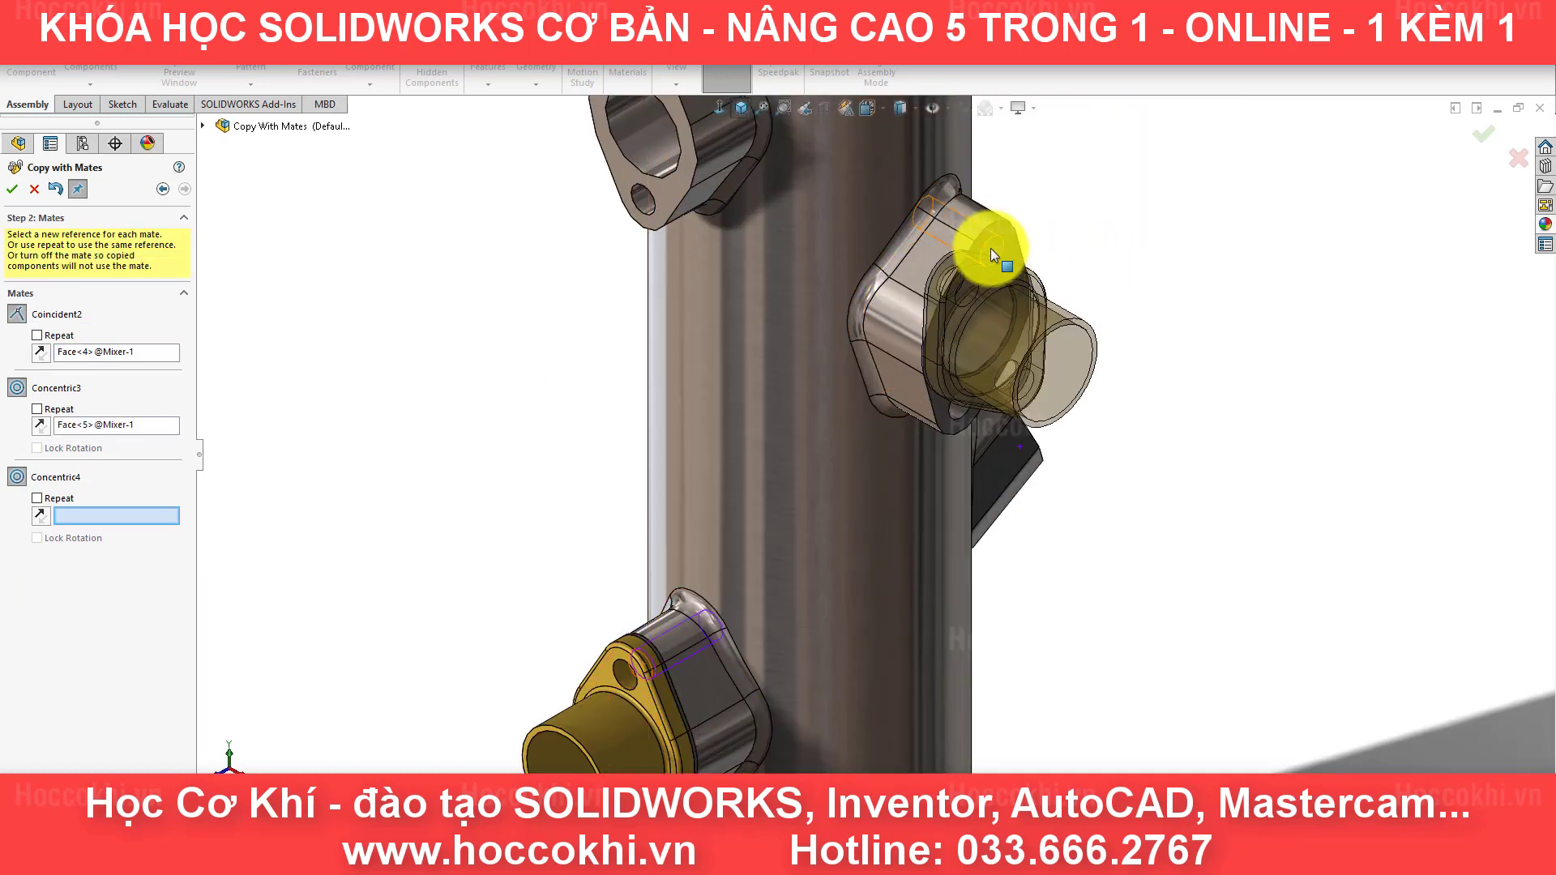
{"action": "middle_click_drag", "start_coordinate": [990, 248], "coordinate": [937, 284]}
{"action": "scroll", "coordinate": [752, 265], "scroll_direction": "down", "scroll_amount": 3}
{"action": "left_click", "coordinate": [781, 299]}
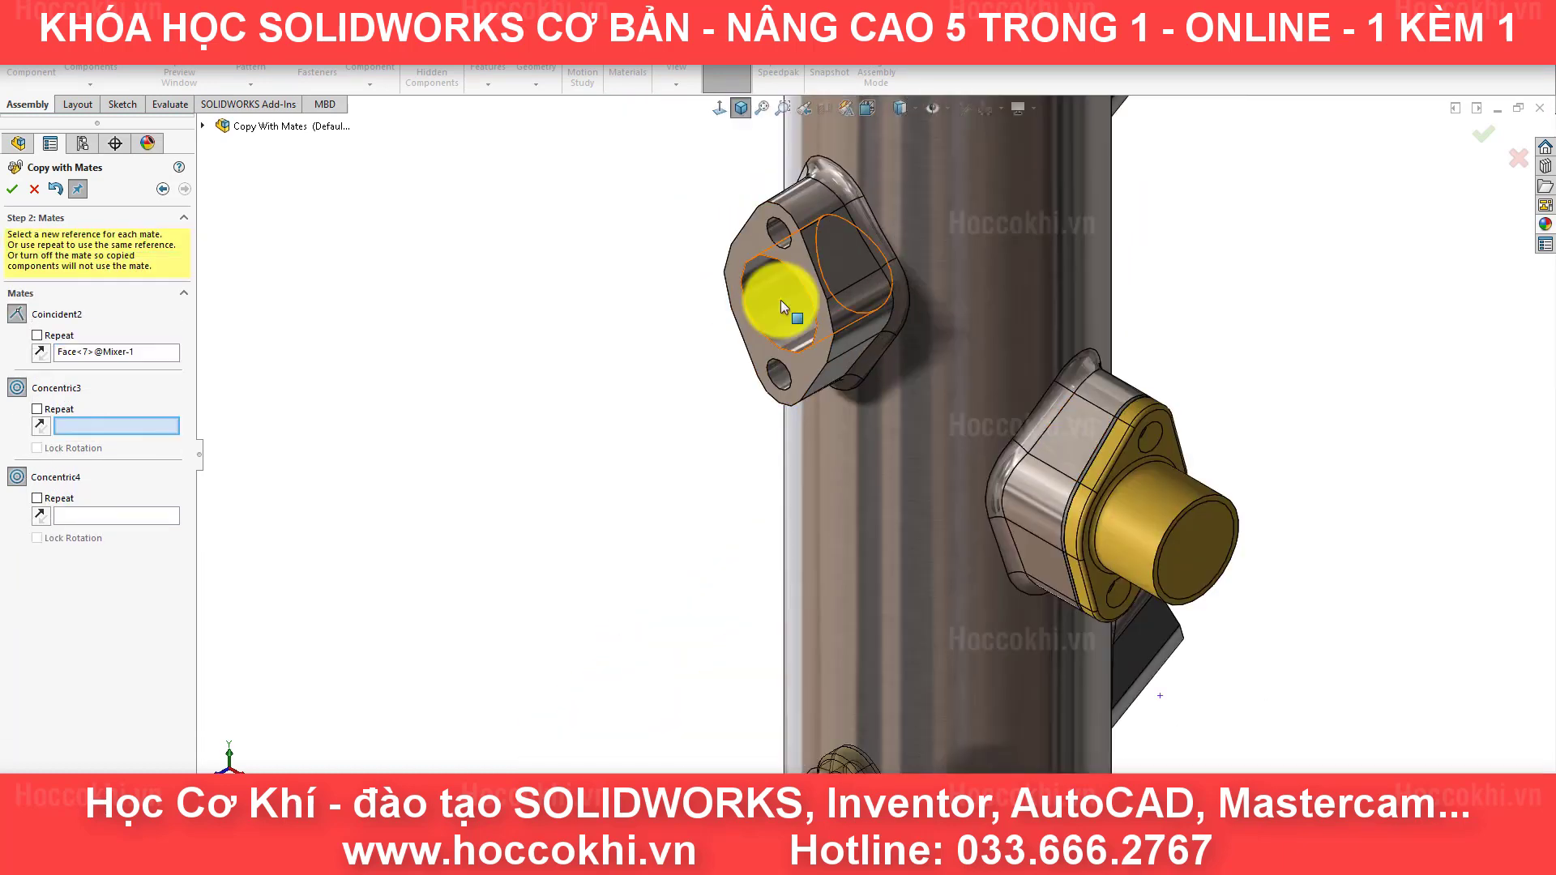
{"action": "left_click", "coordinate": [780, 227]}
Step: Mate further fitting copies to the right and upper flanges' coincident and concentric faces
{"action": "scroll", "coordinate": [779, 227], "scroll_direction": "up", "scroll_amount": 5}
{"action": "scroll", "coordinate": [1034, 338], "scroll_direction": "down", "scroll_amount": 2}
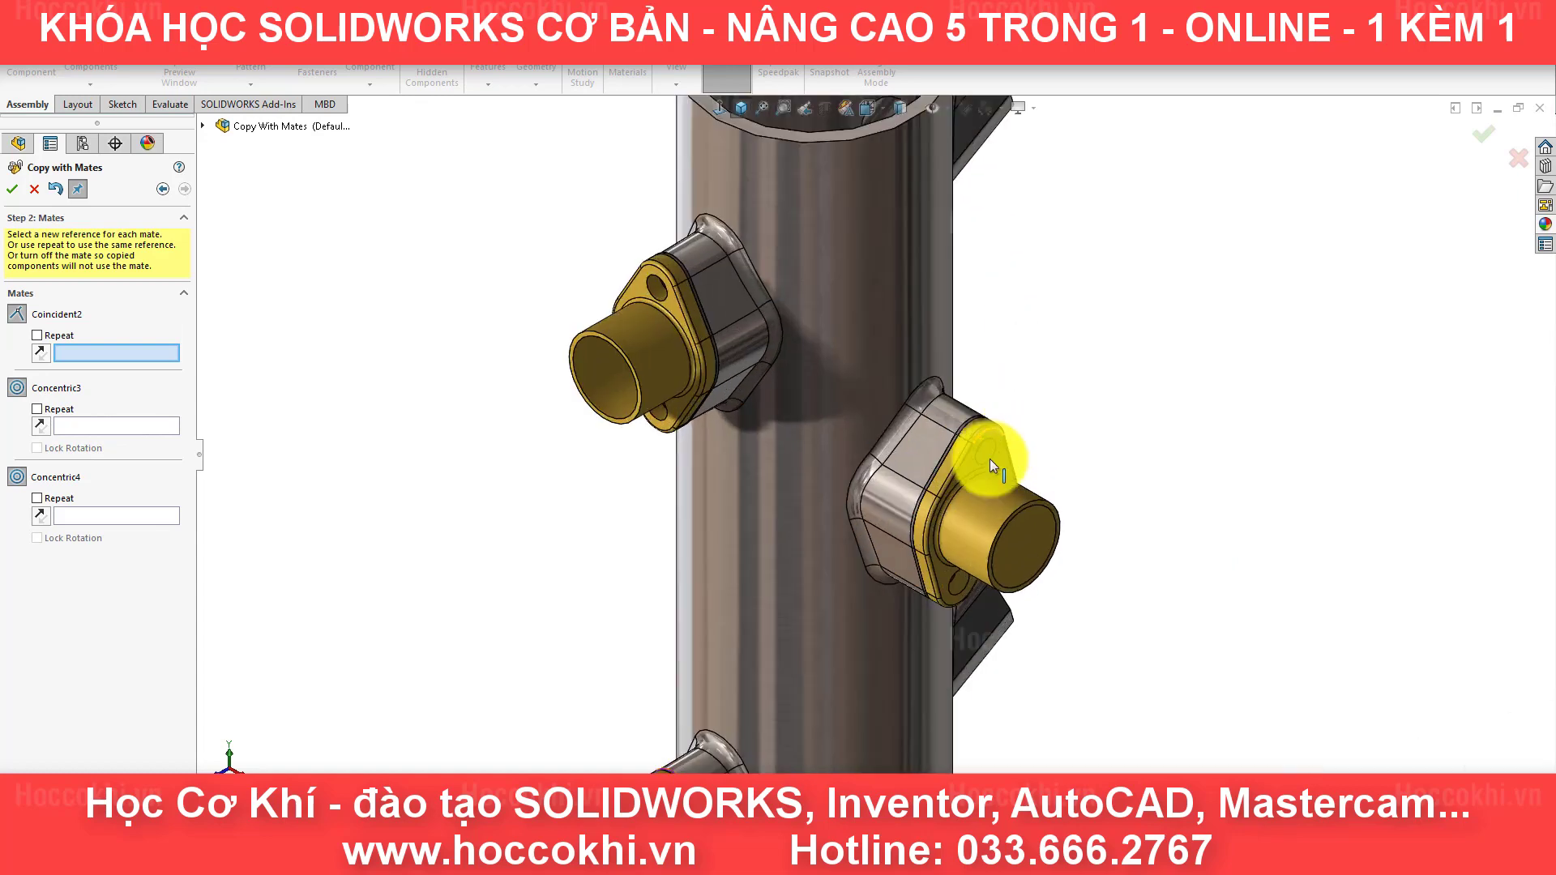
{"action": "middle_click_drag", "start_coordinate": [990, 459], "coordinate": [799, 480]}
{"action": "scroll", "coordinate": [906, 518], "scroll_direction": "down", "scroll_amount": 3}
{"action": "scroll", "coordinate": [907, 521], "scroll_direction": "down", "scroll_amount": 3}
{"action": "left_click", "coordinate": [1054, 423]}
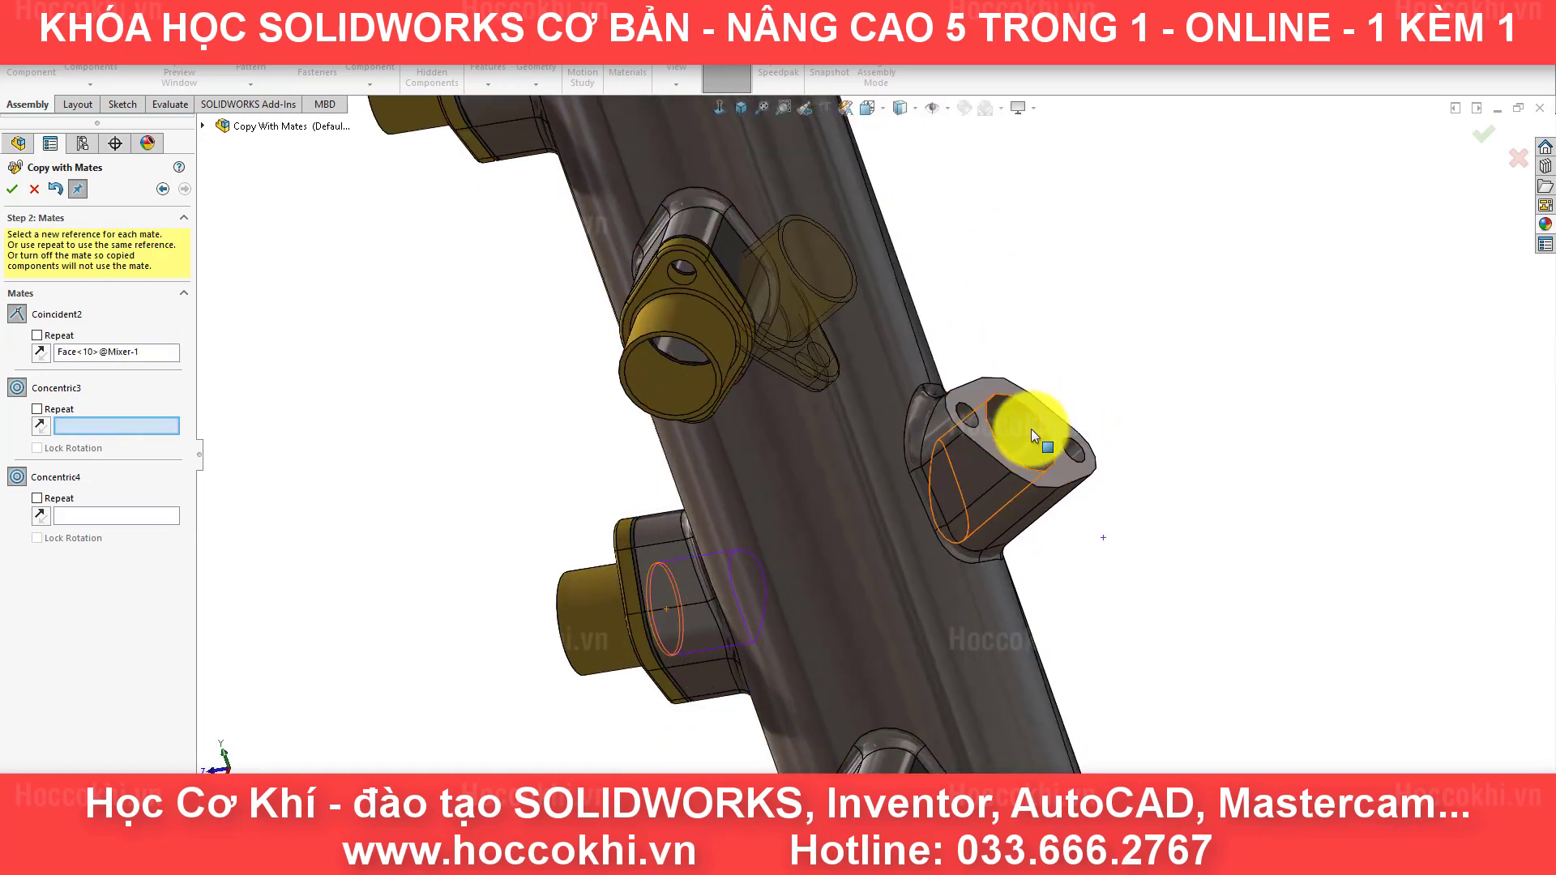
{"action": "left_click", "coordinate": [969, 416]}
{"action": "scroll", "coordinate": [969, 416], "scroll_direction": "up", "scroll_amount": 5}
{"action": "scroll", "coordinate": [877, 269], "scroll_direction": "down", "scroll_amount": 5}
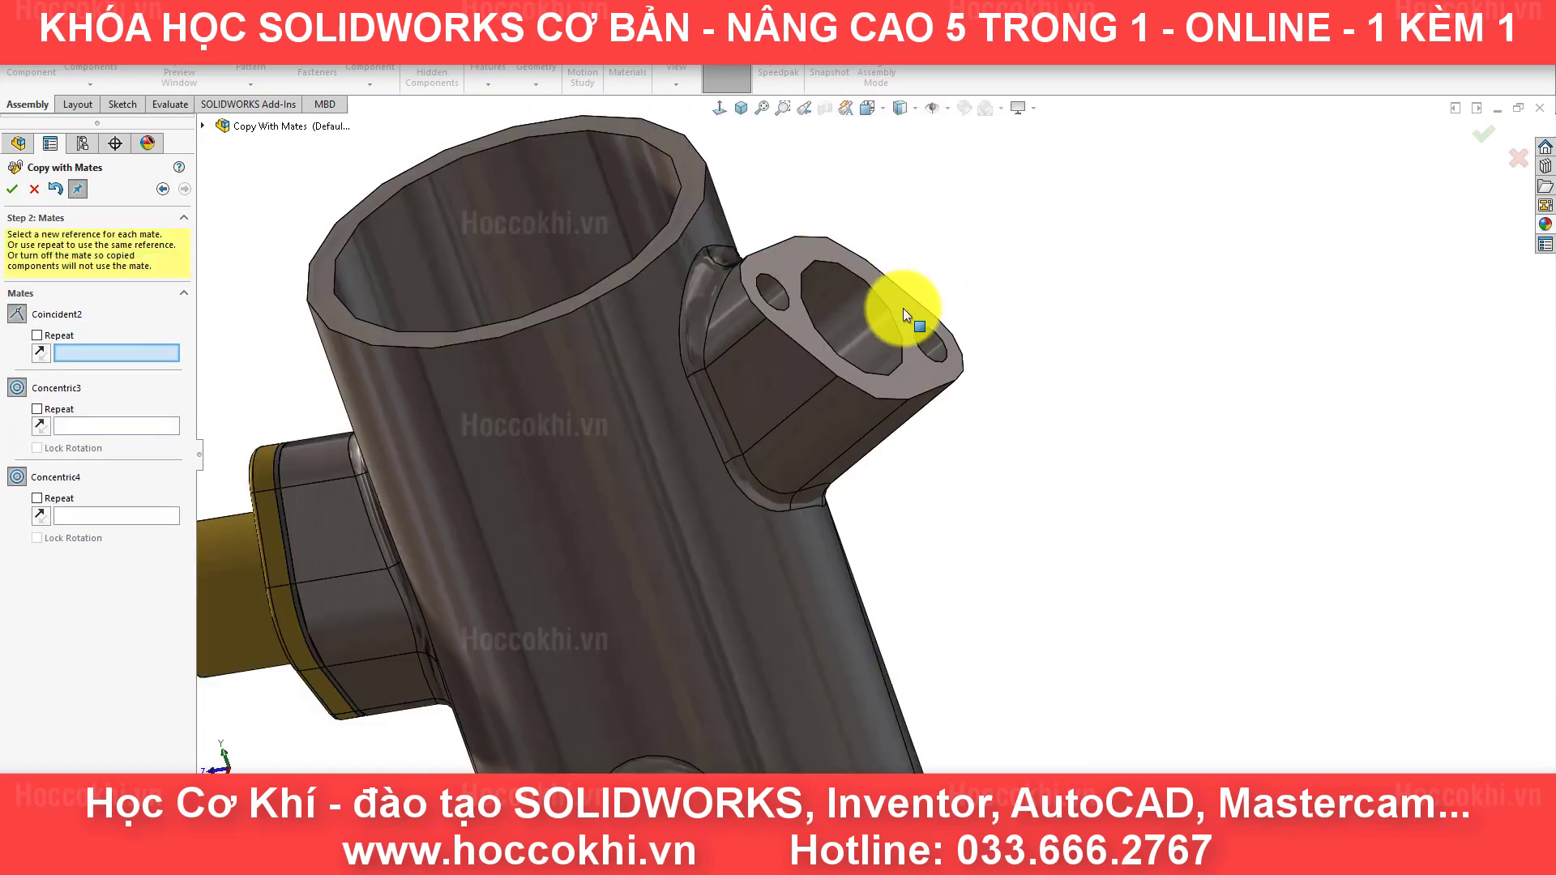
{"action": "left_click", "coordinate": [903, 308]}
{"action": "left_click", "coordinate": [864, 308]}
{"action": "left_click", "coordinate": [771, 296]}
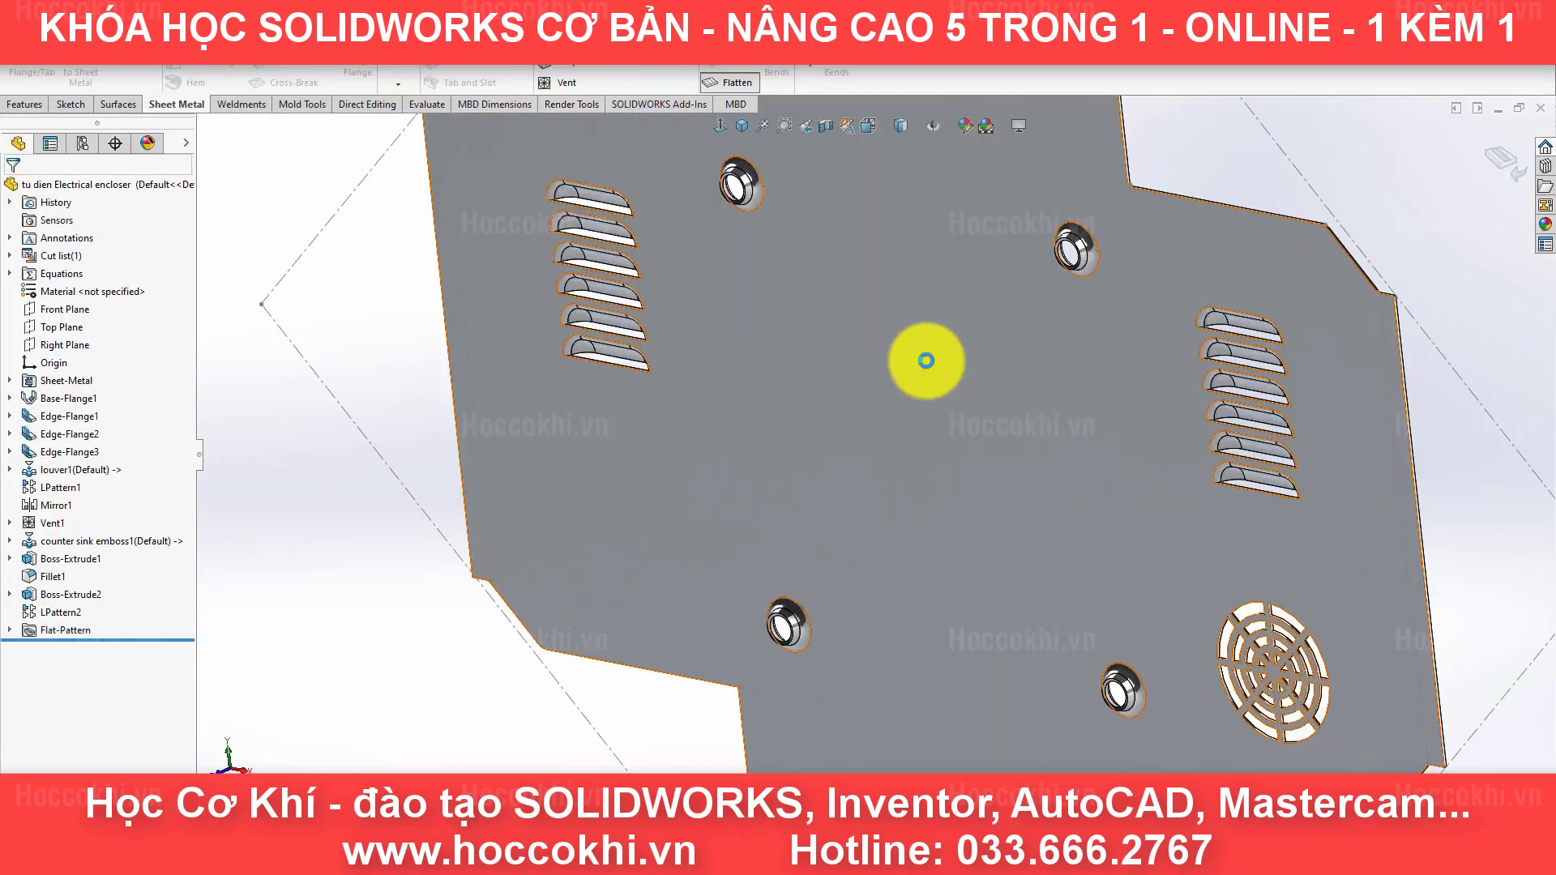
Step: Orbit the flattened enclosure pattern, then slide a chain link along its loop path
{"action": "middle_click_drag", "start_coordinate": [925, 360], "coordinate": [1008, 213]}
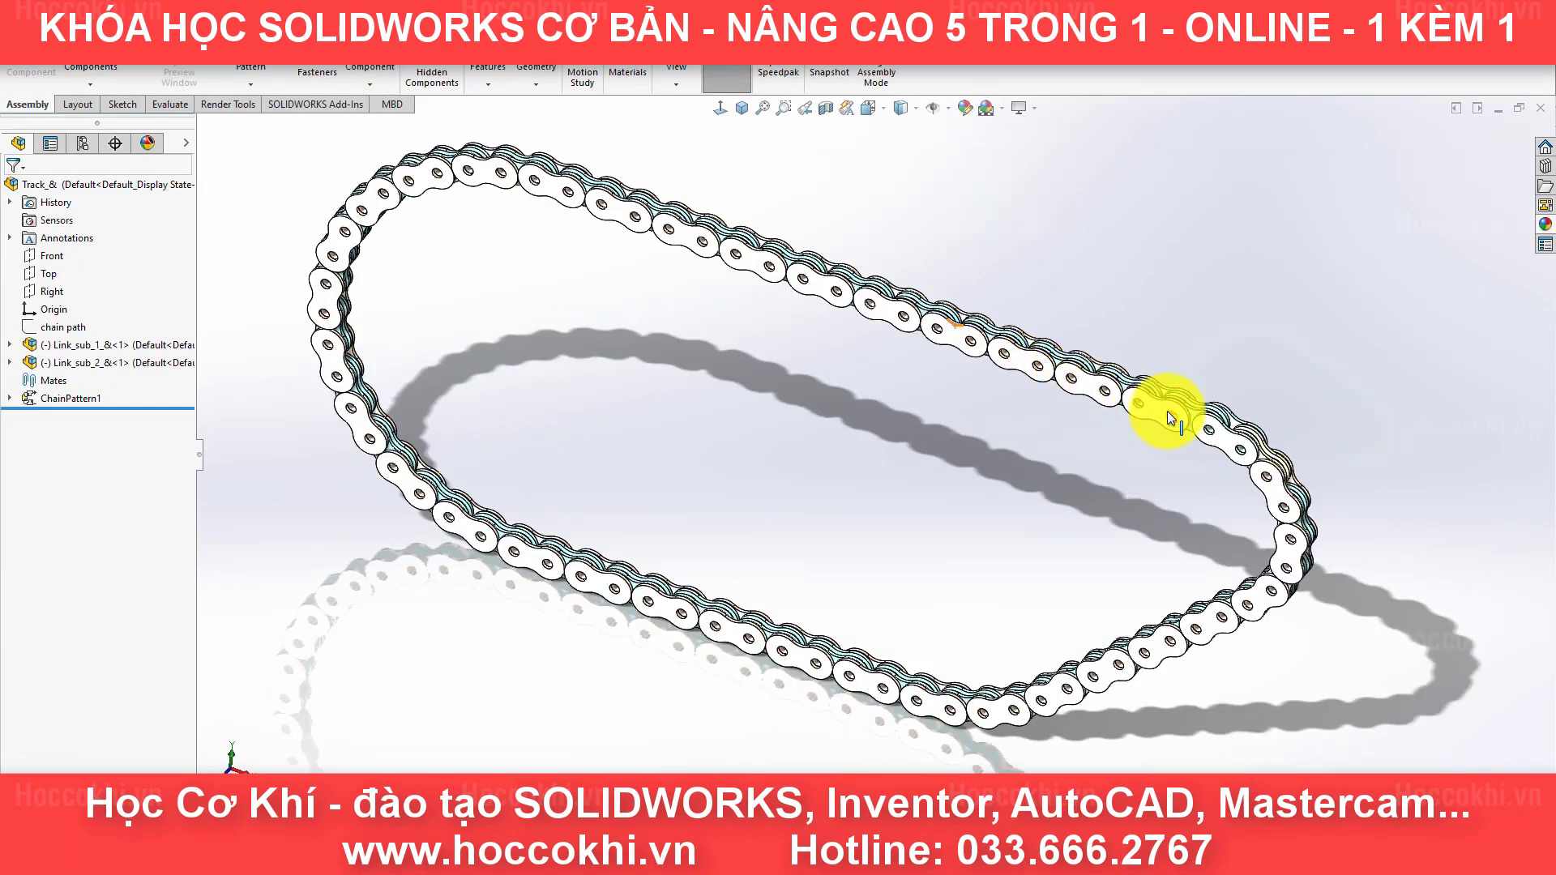
{"action": "mouse_move", "coordinate": [1167, 411]}
{"action": "left_mouse_down"}
{"action": "mouse_move", "coordinate": [1282, 559]}
{"action": "mouse_move", "coordinate": [1214, 623]}
{"action": "mouse_move", "coordinate": [998, 687]}
{"action": "mouse_move", "coordinate": [1015, 702]}
{"action": "mouse_move", "coordinate": [1183, 637]}
{"action": "mouse_move", "coordinate": [1261, 562]}
{"action": "mouse_move", "coordinate": [1269, 518]}
{"action": "mouse_move", "coordinate": [1194, 435]}
{"action": "mouse_move", "coordinate": [1043, 387]}
{"action": "left_mouse_up"}
Step: Switch to Assem3, fit it in isometric view, and calculate its chain motion study
{"action": "key", "text": "ctrl+Tab"}
{"action": "mouse_move", "coordinate": [1115, 454]}
{"action": "middle_mouse_down"}
{"action": "mouse_move", "coordinate": [1007, 330]}
{"action": "mouse_move", "coordinate": [956, 427]}
{"action": "mouse_move", "coordinate": [698, 625]}
{"action": "mouse_move", "coordinate": [984, 482]}
{"action": "middle_mouse_up"}
{"action": "scroll", "coordinate": [983, 354], "scroll_direction": "down", "scroll_amount": 2}
{"action": "scroll", "coordinate": [973, 432], "scroll_direction": "down", "scroll_amount": 3}
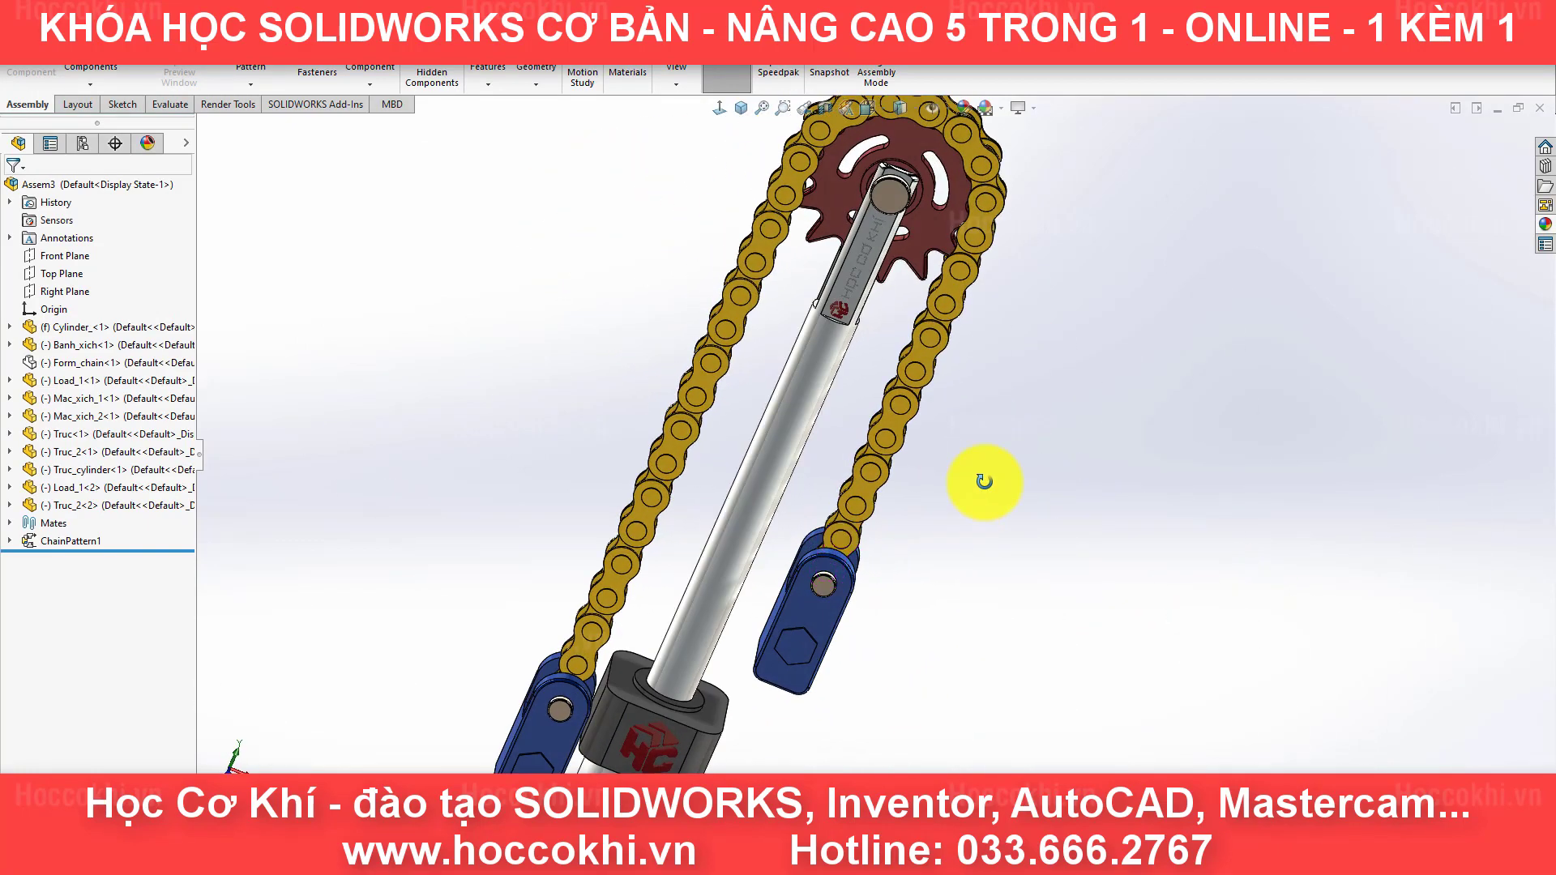
{"action": "key", "text": "ctrl+7"}
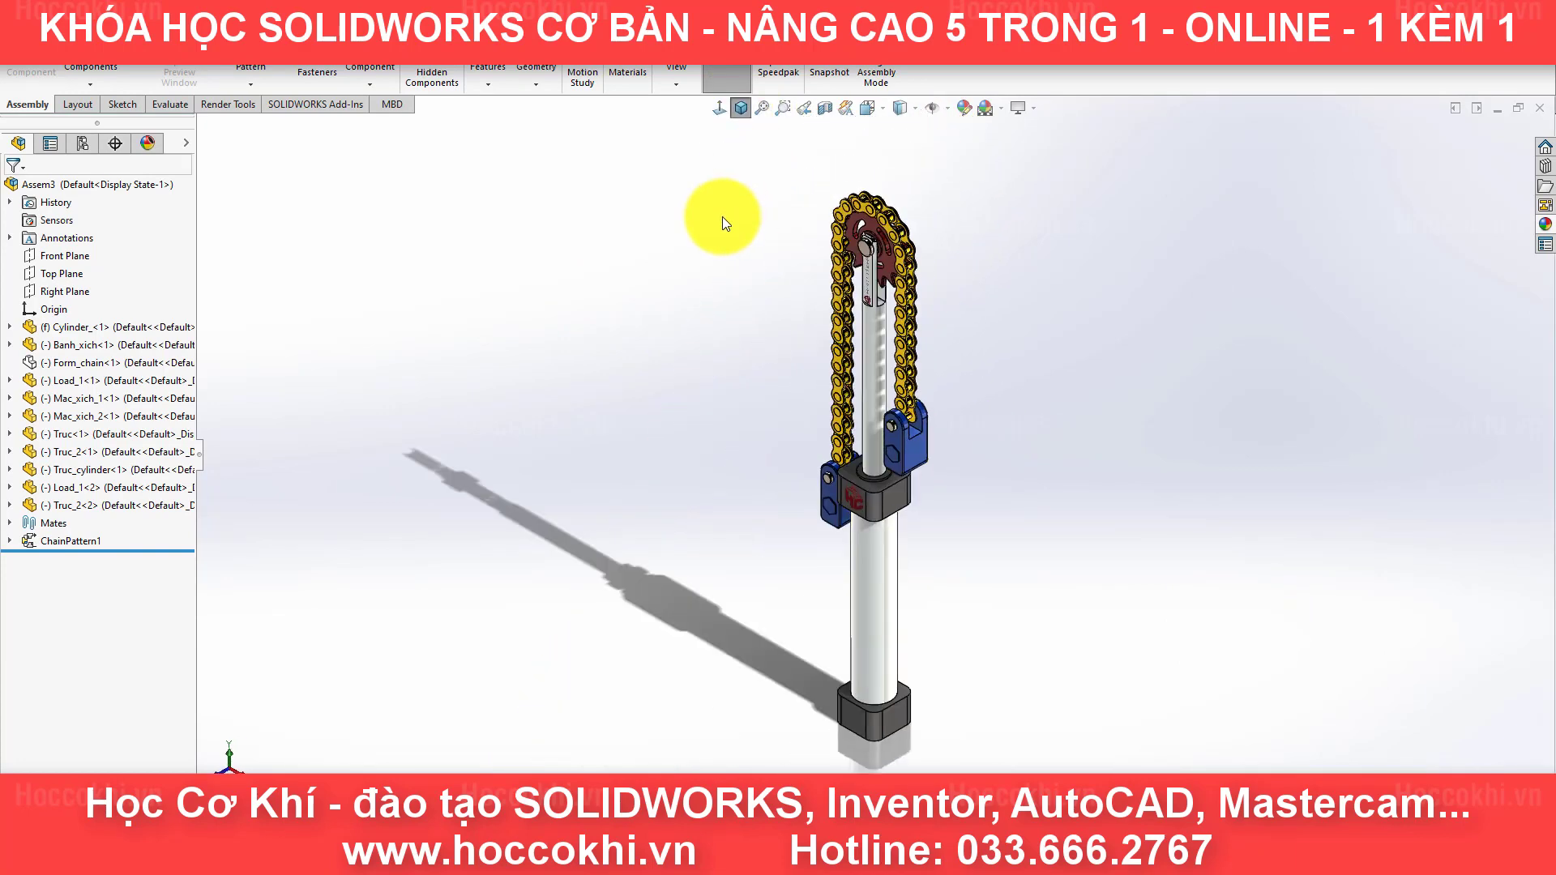
{"action": "left_click", "coordinate": [1411, 636]}
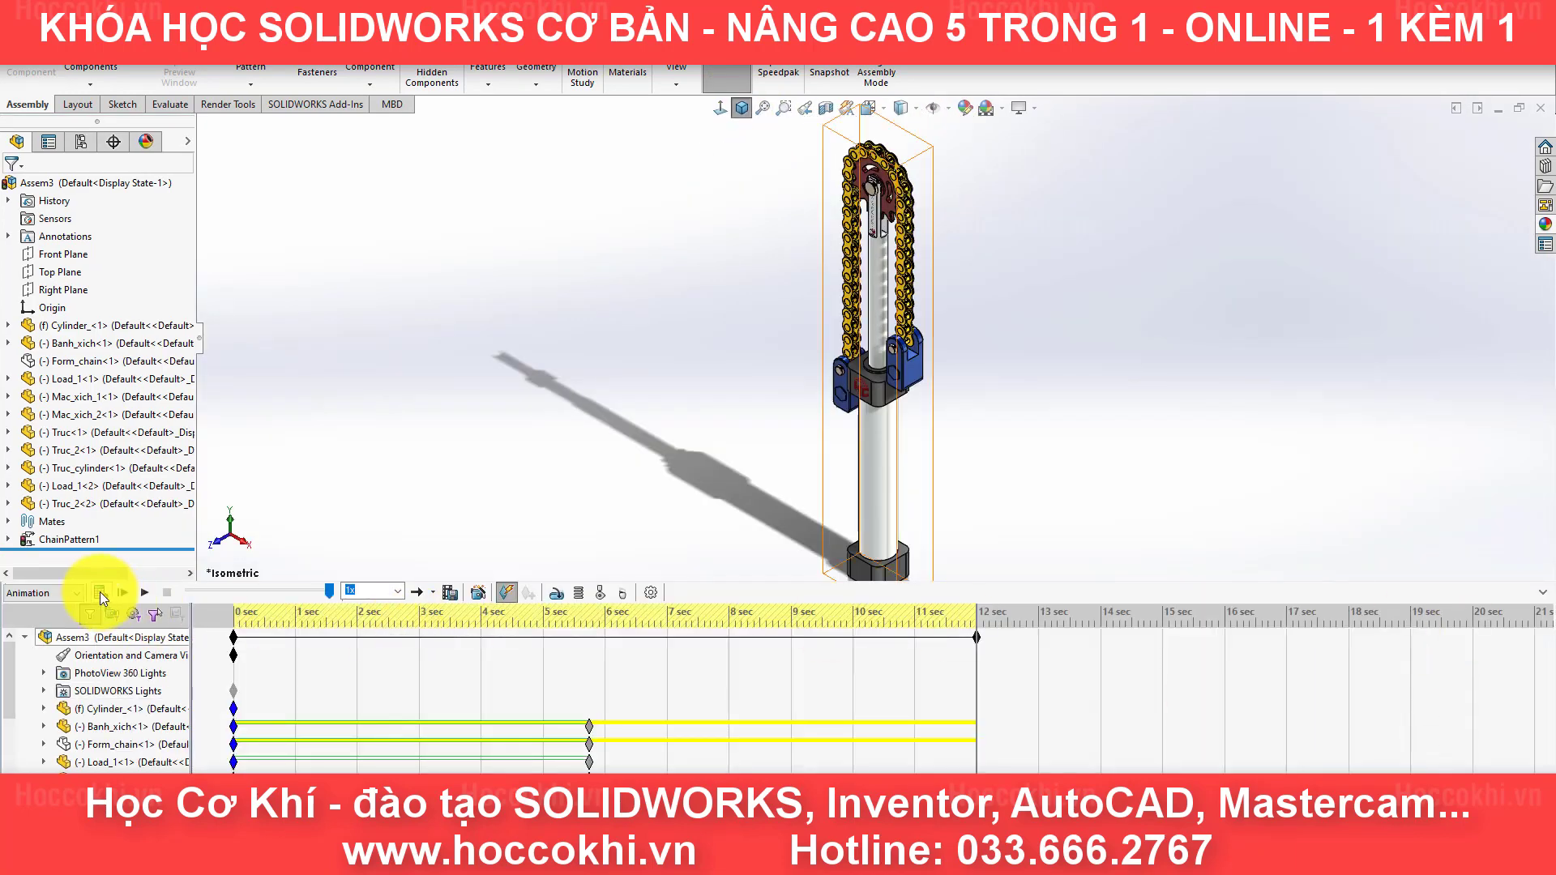
{"action": "left_click", "coordinate": [100, 592]}
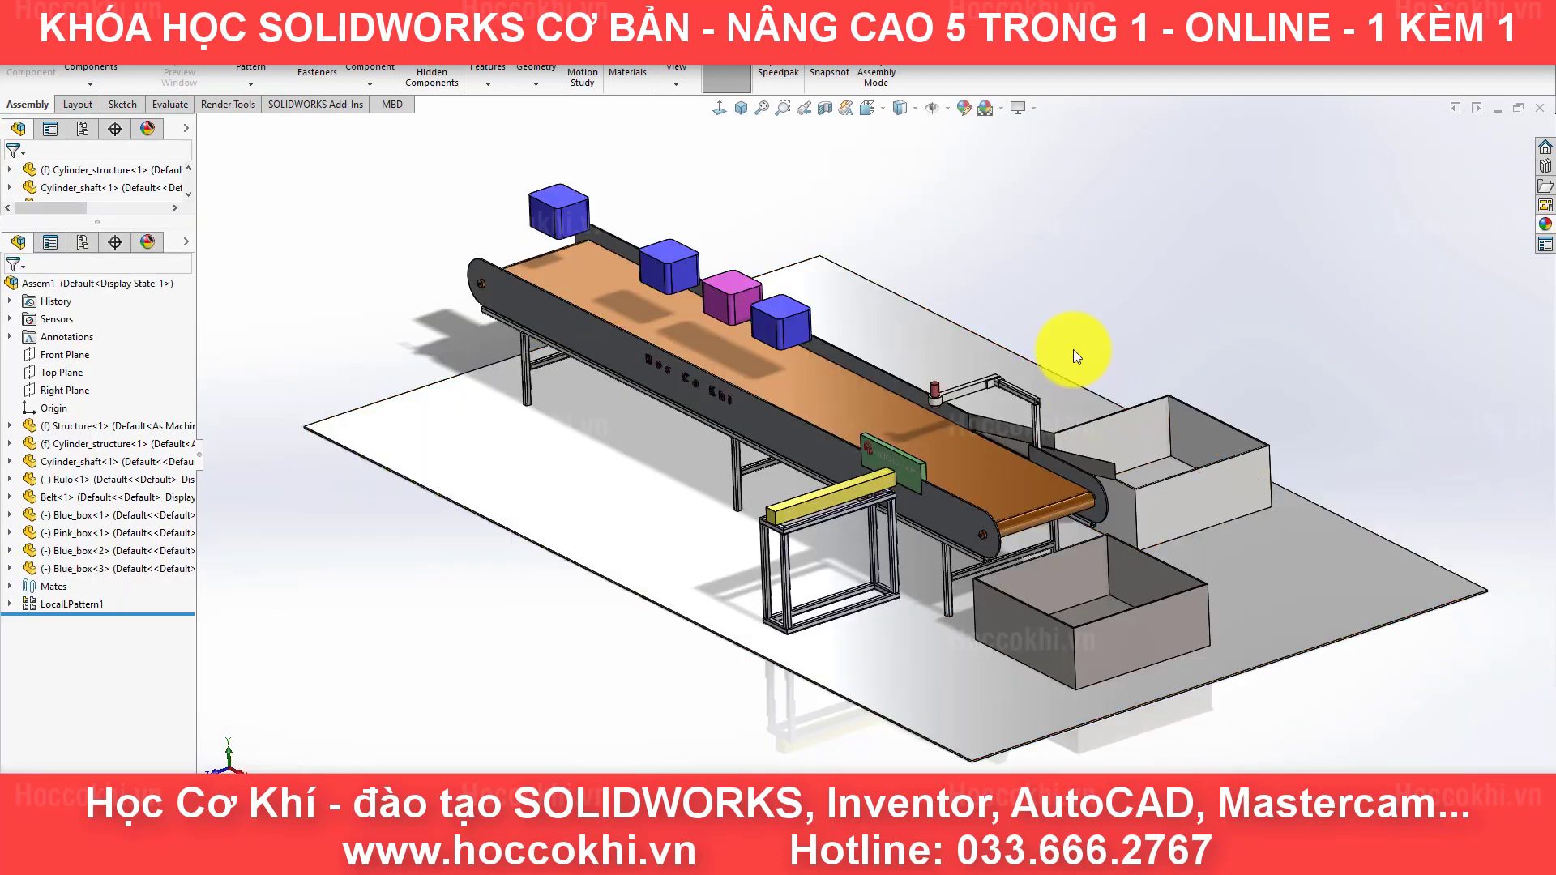
Step: Orbit the box-sorting conveyor, then orbit the Blender_Source part to see its underside and side
{"action": "mouse_move", "coordinate": [1074, 351]}
{"action": "middle_mouse_down"}
{"action": "mouse_move", "coordinate": [1084, 320]}
{"action": "mouse_move", "coordinate": [1111, 305]}
{"action": "mouse_move", "coordinate": [1129, 329]}
{"action": "middle_mouse_up"}
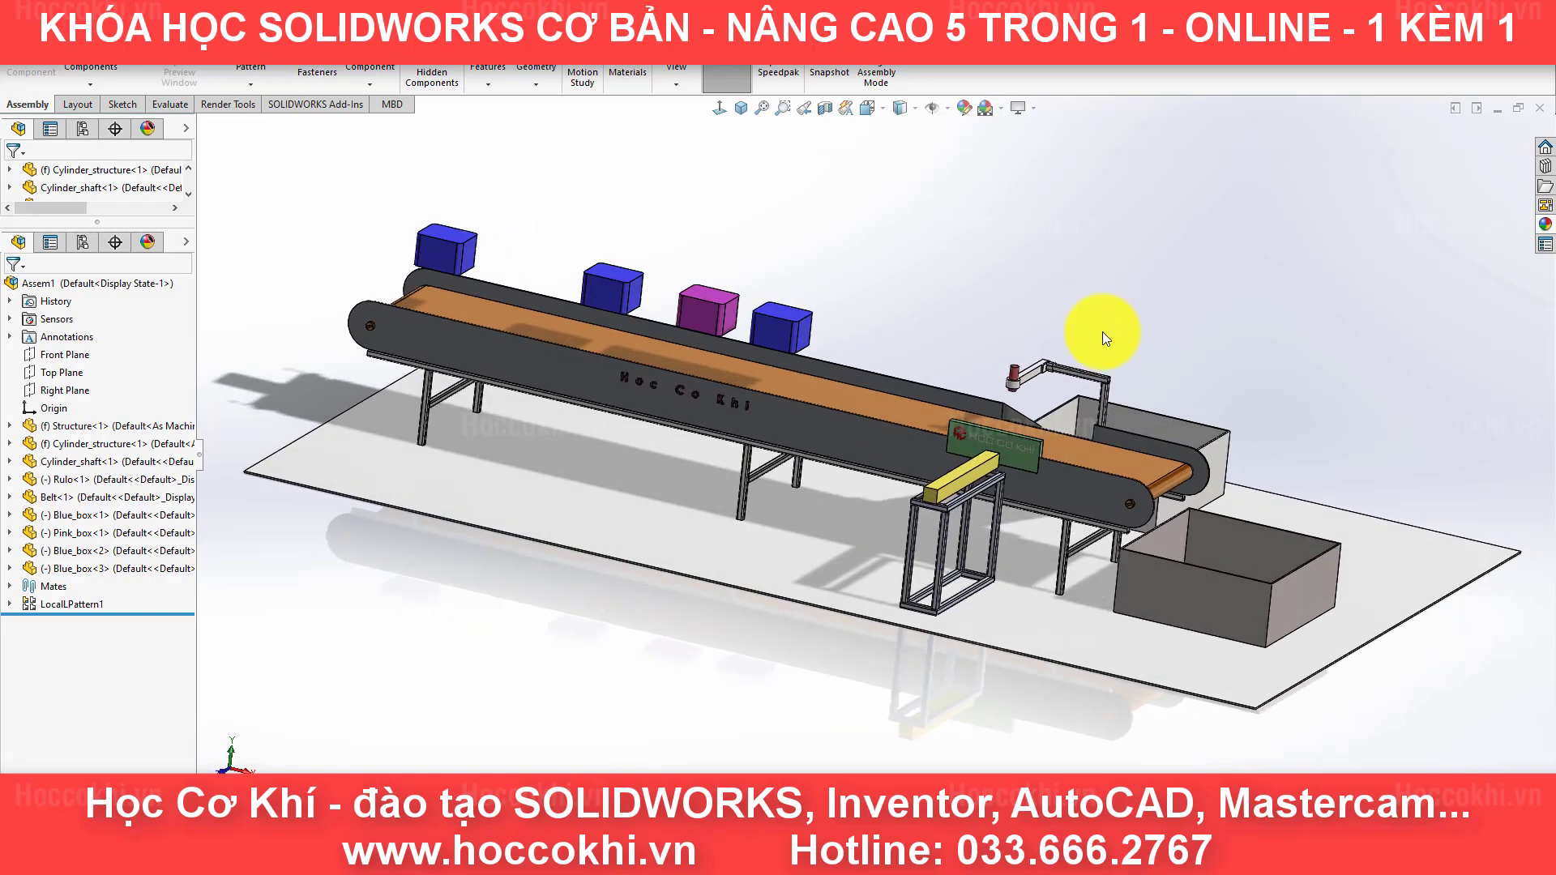
{"action": "mouse_move", "coordinate": [974, 275]}
{"action": "middle_mouse_down"}
{"action": "mouse_move", "coordinate": [1018, 295]}
{"action": "mouse_move", "coordinate": [1028, 348]}
{"action": "mouse_move", "coordinate": [969, 246]}
{"action": "mouse_move", "coordinate": [911, 270]}
{"action": "mouse_move", "coordinate": [916, 306]}
{"action": "middle_mouse_up"}
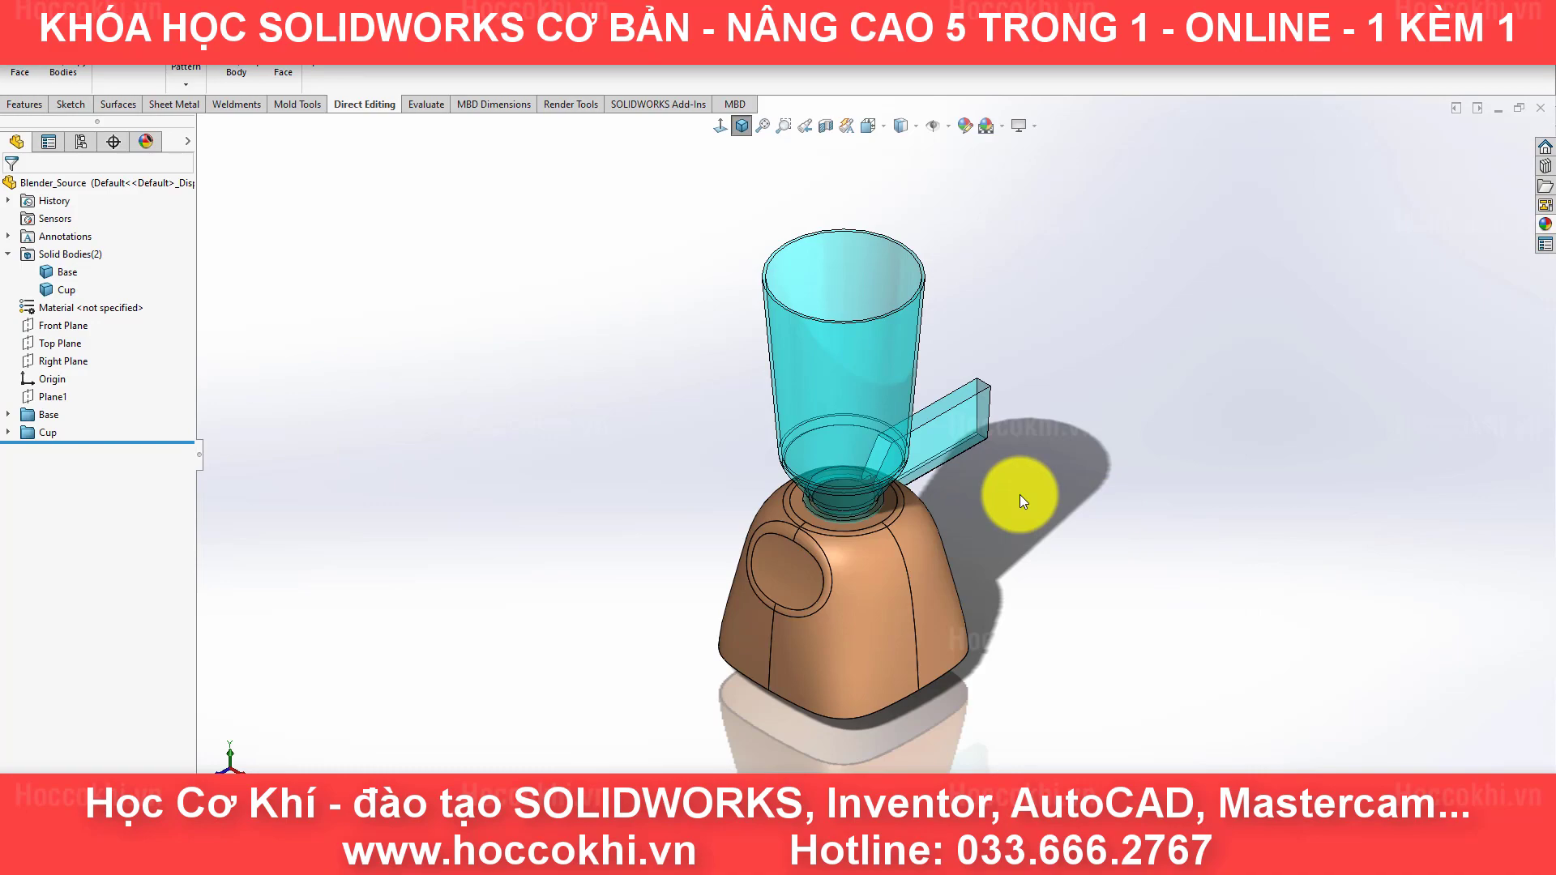
{"action": "mouse_move", "coordinate": [1020, 494]}
{"action": "middle_mouse_down"}
{"action": "mouse_move", "coordinate": [958, 385]}
{"action": "mouse_move", "coordinate": [909, 451]}
{"action": "mouse_move", "coordinate": [886, 319]}
{"action": "middle_mouse_up"}
{"action": "scroll", "coordinate": [896, 382], "scroll_direction": "down", "scroll_amount": 5}
{"action": "mouse_move", "coordinate": [896, 382]}
{"action": "middle_mouse_down"}
{"action": "mouse_move", "coordinate": [897, 348]}
{"action": "mouse_move", "coordinate": [868, 573]}
{"action": "mouse_move", "coordinate": [906, 404]}
{"action": "middle_mouse_up"}
Step: Isolate the Base body to inspect its top, then bring the cup back
{"action": "right_click", "coordinate": [906, 404]}
{"action": "left_click", "coordinate": [916, 761]}
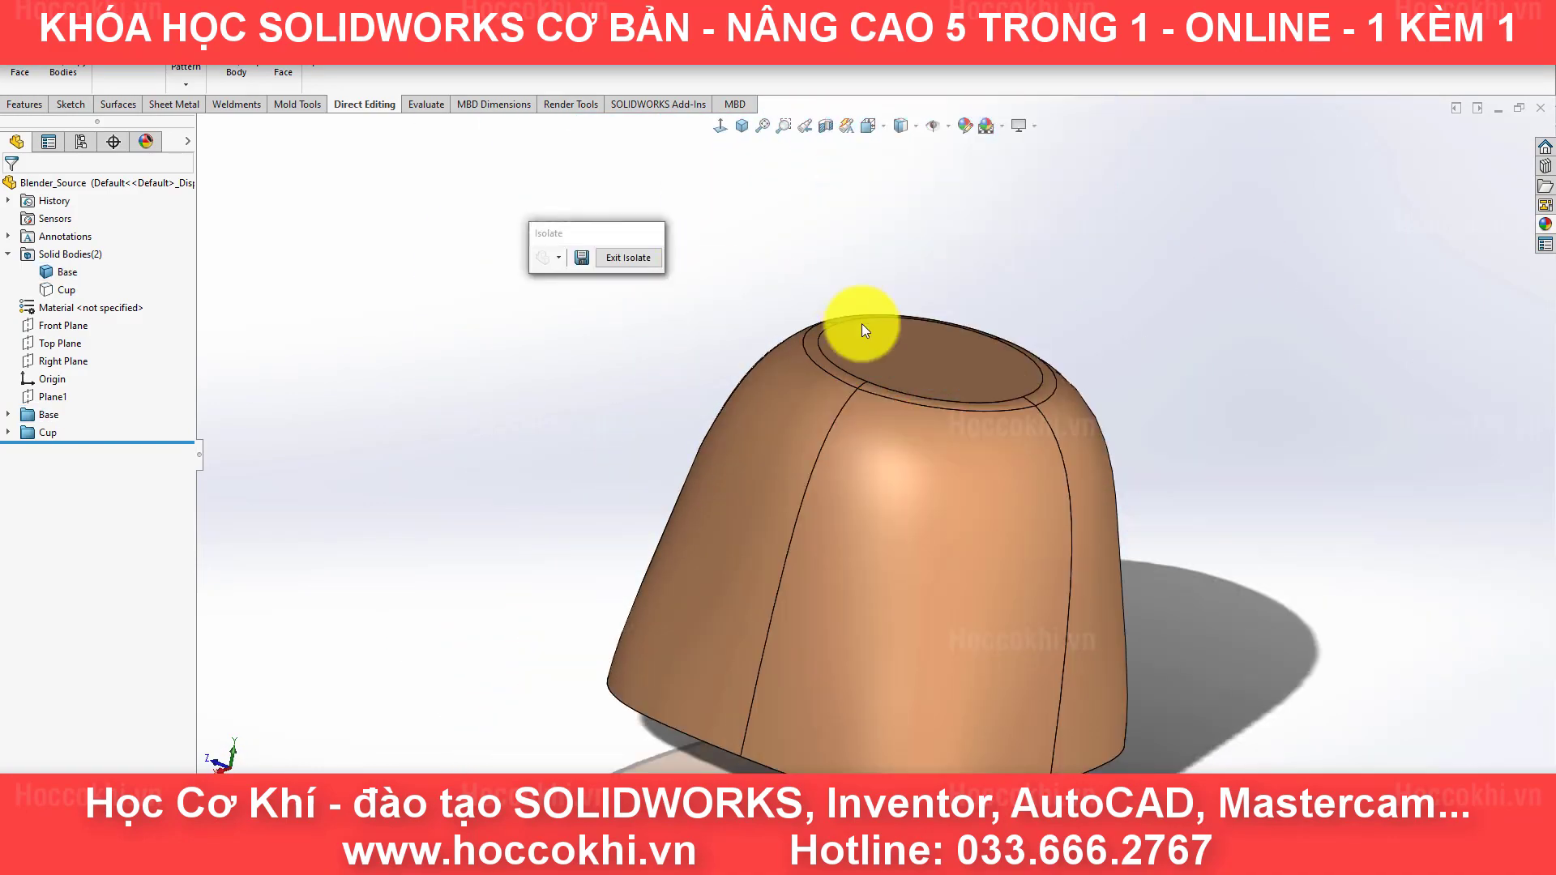
{"action": "middle_click_drag", "start_coordinate": [864, 329], "coordinate": [958, 389]}
{"action": "left_click", "coordinate": [610, 260]}
{"action": "middle_click_drag", "start_coordinate": [1062, 396], "coordinate": [888, 317]}
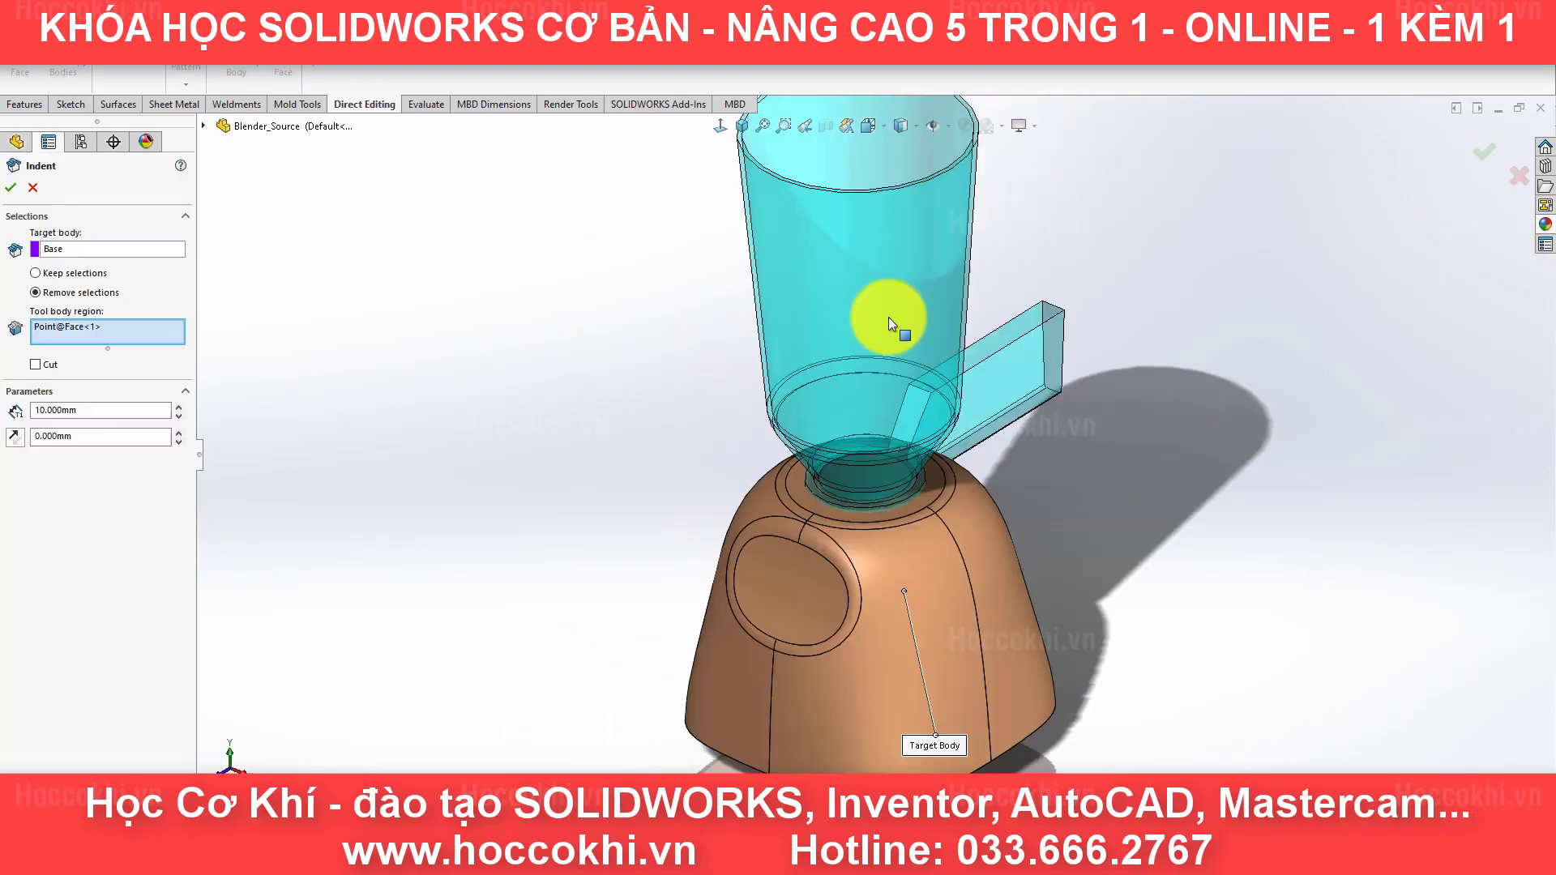
Step: Set the indent depth to 2.5 mm and accept the Indent feature
{"action": "left_click", "coordinate": [57, 410]}
{"action": "type", "text": "5"}
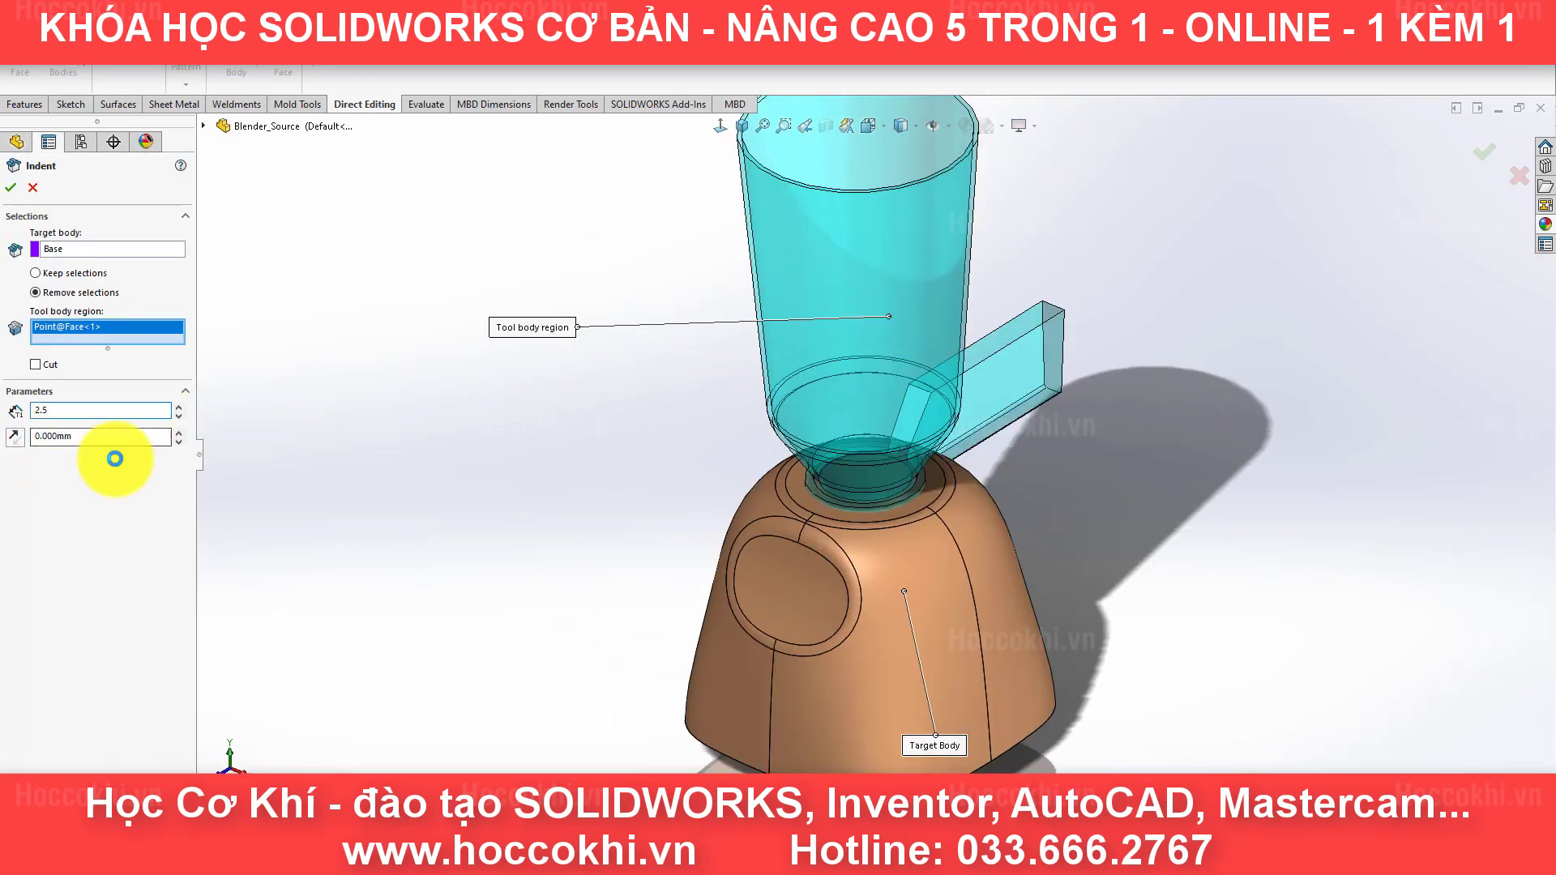
{"action": "key", "text": "Tab"}
{"action": "type", "text": "0.200"}
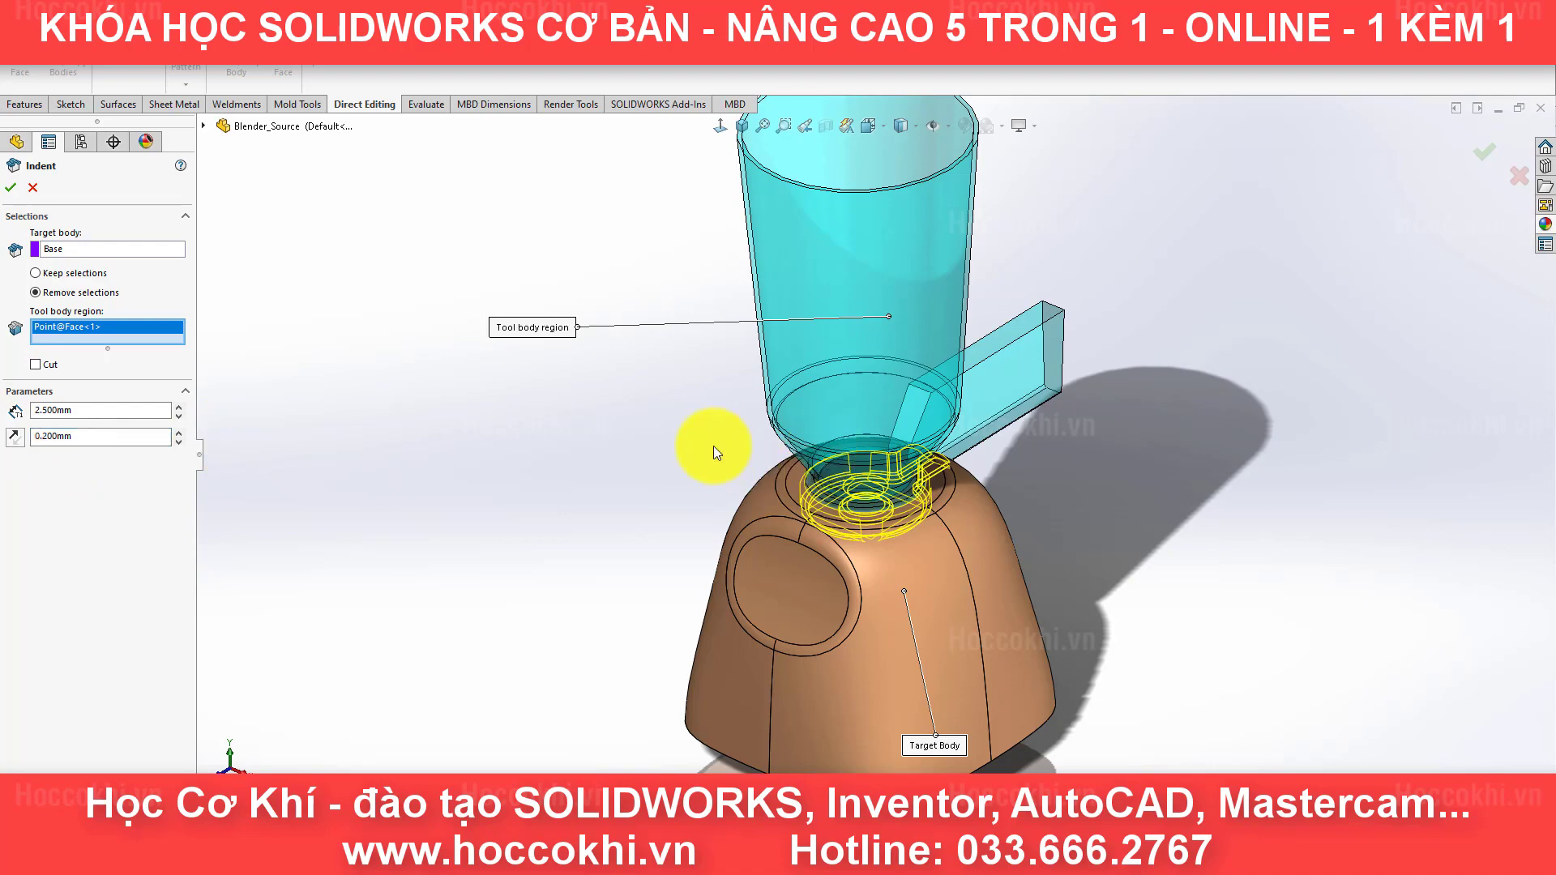
{"action": "mouse_move", "coordinate": [716, 452]}
{"action": "middle_mouse_down"}
{"action": "mouse_move", "coordinate": [913, 295]}
{"action": "mouse_move", "coordinate": [850, 673]}
{"action": "mouse_move", "coordinate": [931, 434]}
{"action": "middle_mouse_up"}
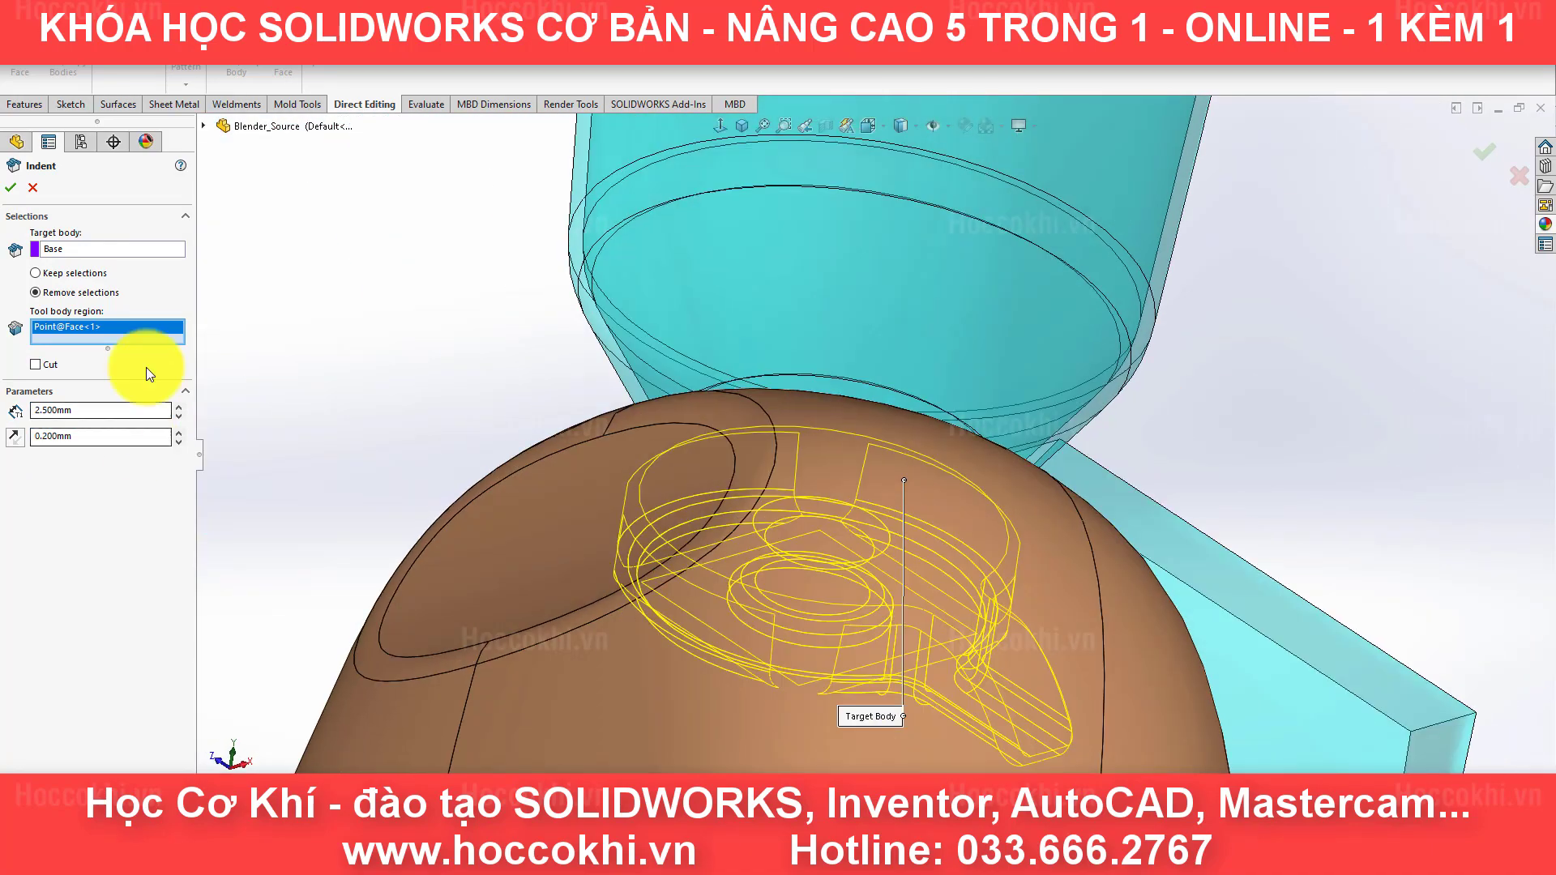
{"action": "right_click", "coordinate": [344, 278]}
Step: Section the blender and isolate the Base to inspect the cup's indent
{"action": "left_click", "coordinate": [825, 126]}
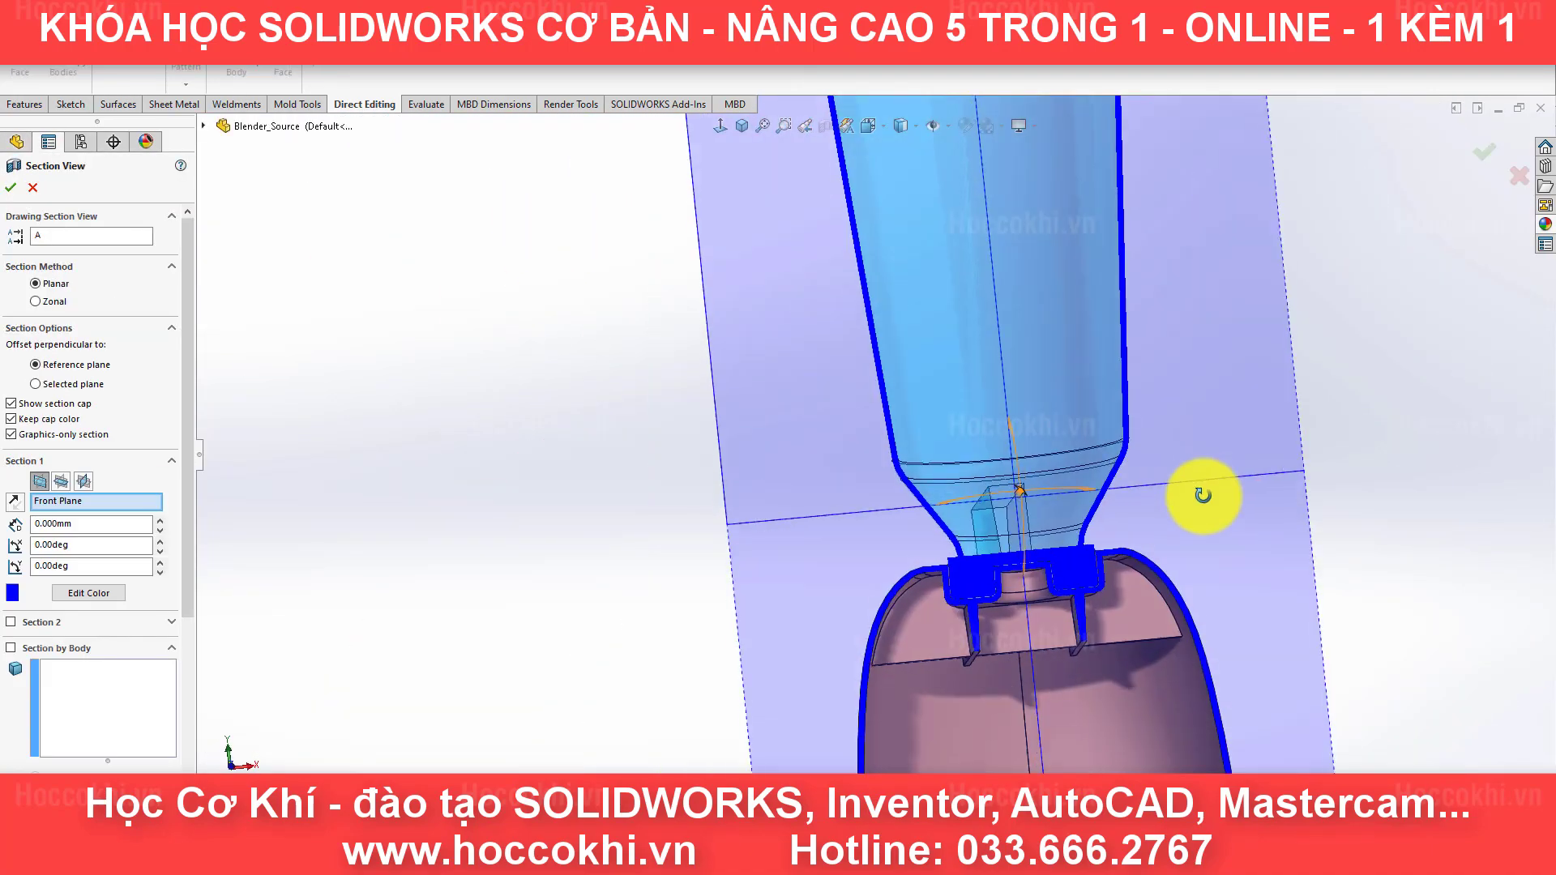
{"action": "left_click", "coordinate": [1481, 149]}
{"action": "scroll", "coordinate": [816, 591], "scroll_direction": "down", "scroll_amount": 2}
{"action": "scroll", "coordinate": [756, 498], "scroll_direction": "down", "scroll_amount": 3}
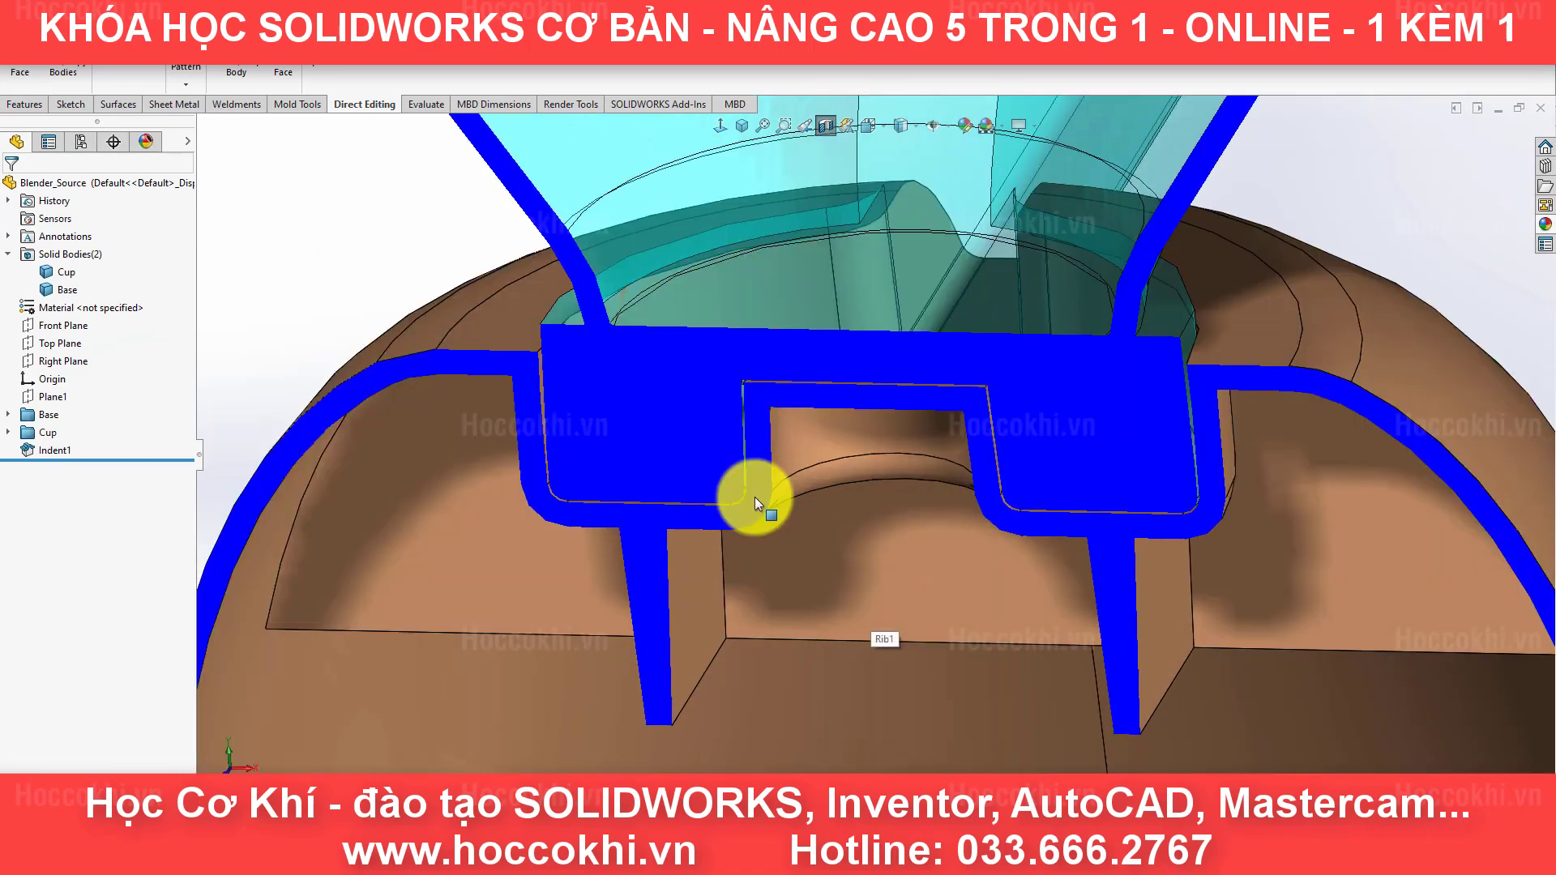
{"action": "scroll", "coordinate": [503, 284], "scroll_direction": "down", "scroll_amount": 3}
{"action": "scroll", "coordinate": [502, 284], "scroll_direction": "up", "scroll_amount": 3}
{"action": "right_click", "coordinate": [1038, 532]}
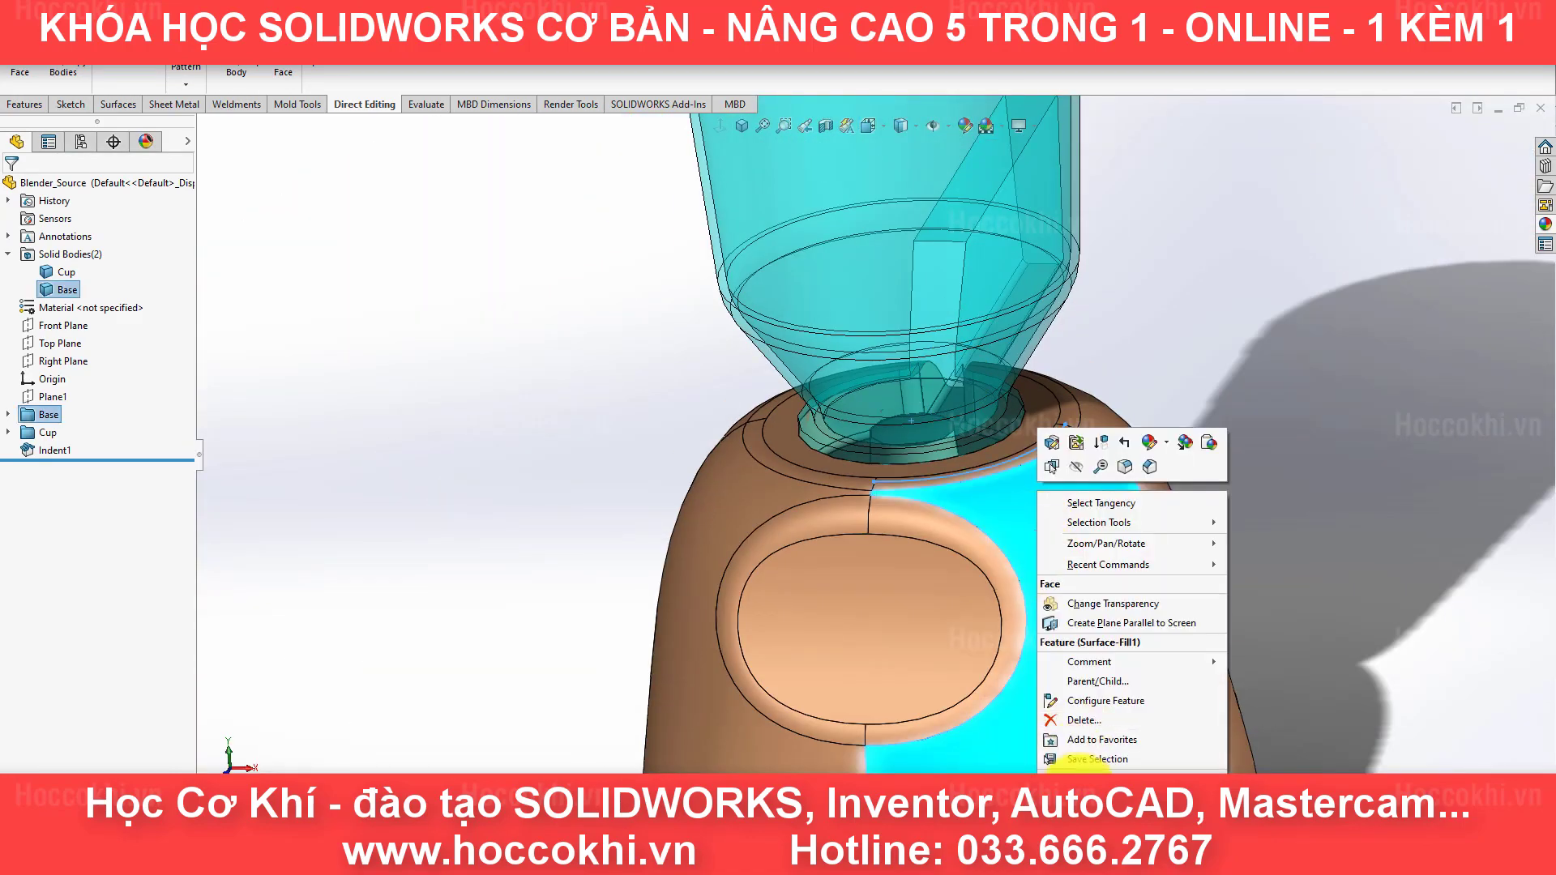
{"action": "left_click", "coordinate": [1090, 733]}
{"action": "mouse_move", "coordinate": [765, 451]}
{"action": "middle_mouse_down"}
{"action": "mouse_move", "coordinate": [816, 625]}
{"action": "mouse_move", "coordinate": [895, 296]}
{"action": "mouse_move", "coordinate": [625, 272]}
{"action": "middle_mouse_up"}
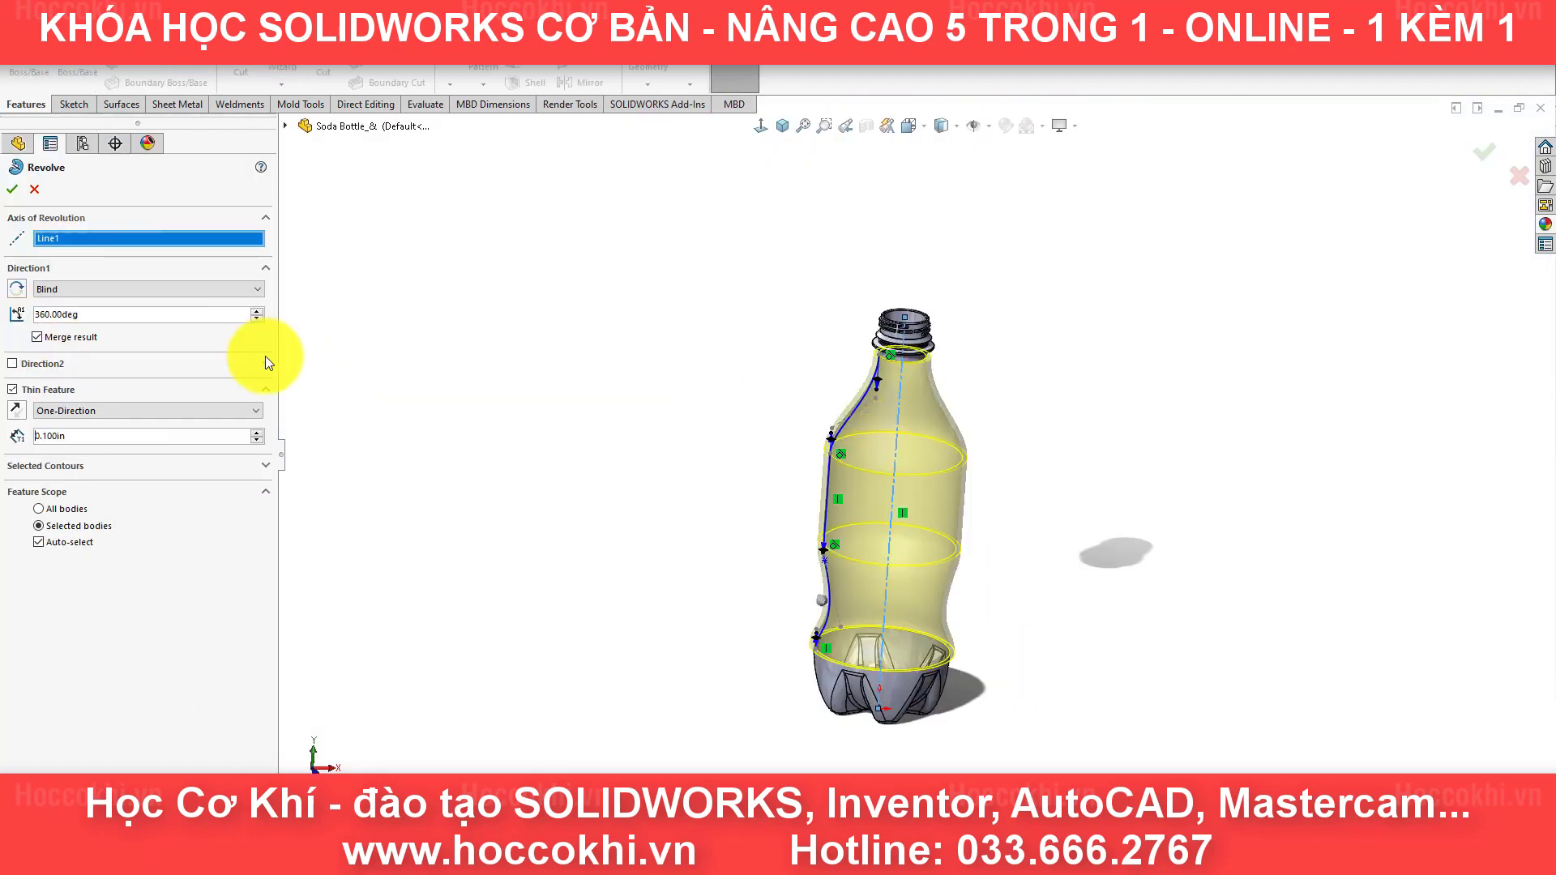
Step: Give the bottle's revolve a 0.012in thin wall, accept Revolve-Thin1, and view it
{"action": "scroll", "coordinate": [839, 567], "scroll_direction": "down", "scroll_amount": 3}
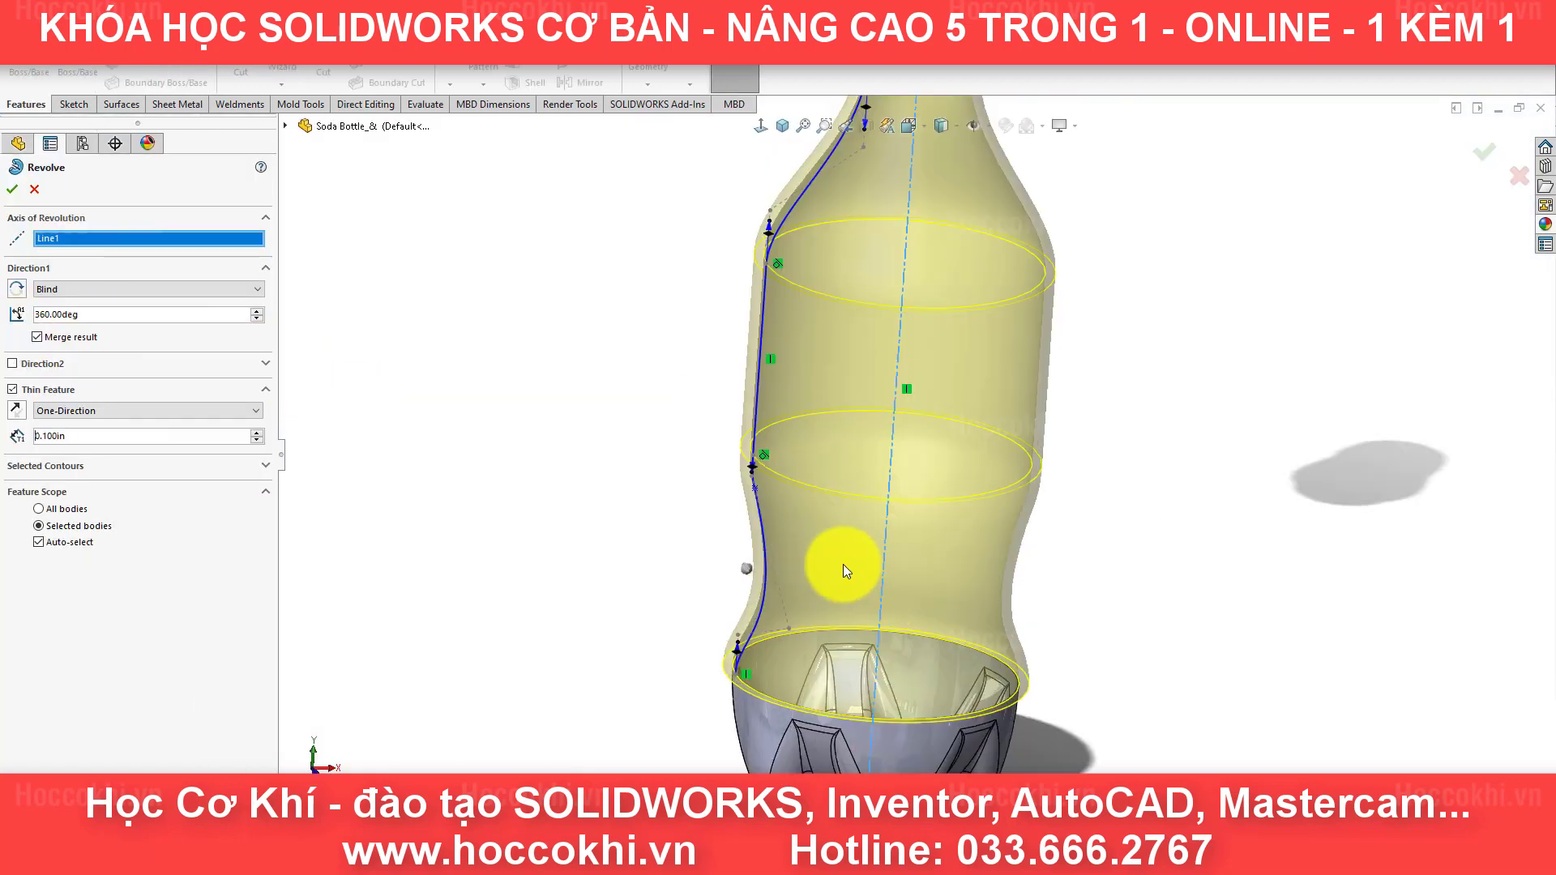
{"action": "scroll", "coordinate": [795, 697], "scroll_direction": "down", "scroll_amount": 2}
{"action": "scroll", "coordinate": [794, 697], "scroll_direction": "down", "scroll_amount": 3}
{"action": "double_click", "coordinate": [94, 436]}
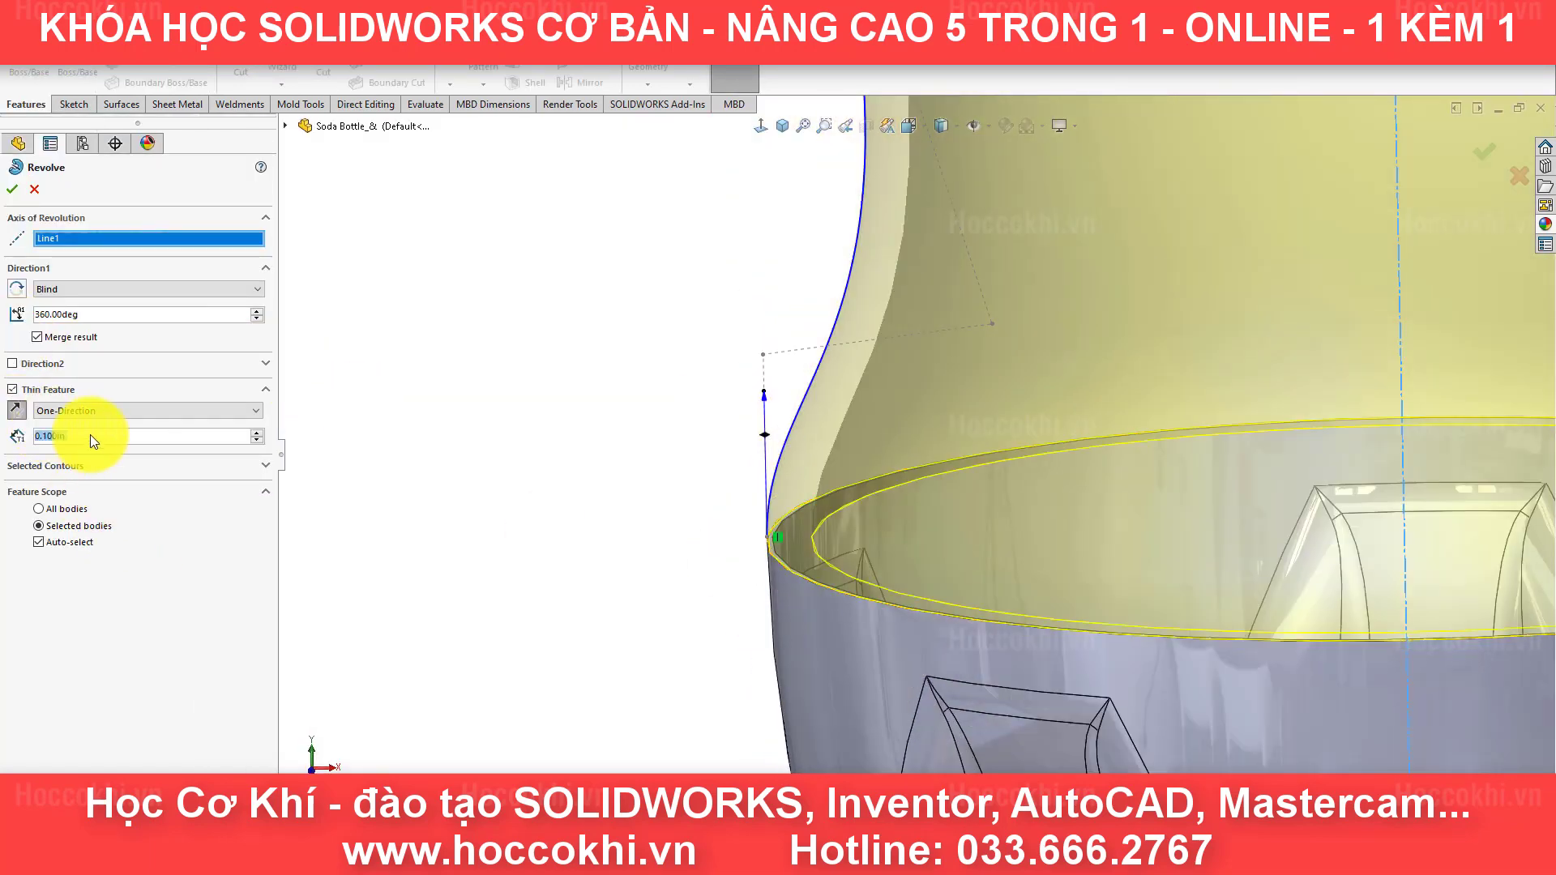
{"action": "type", "text": "0.012"}
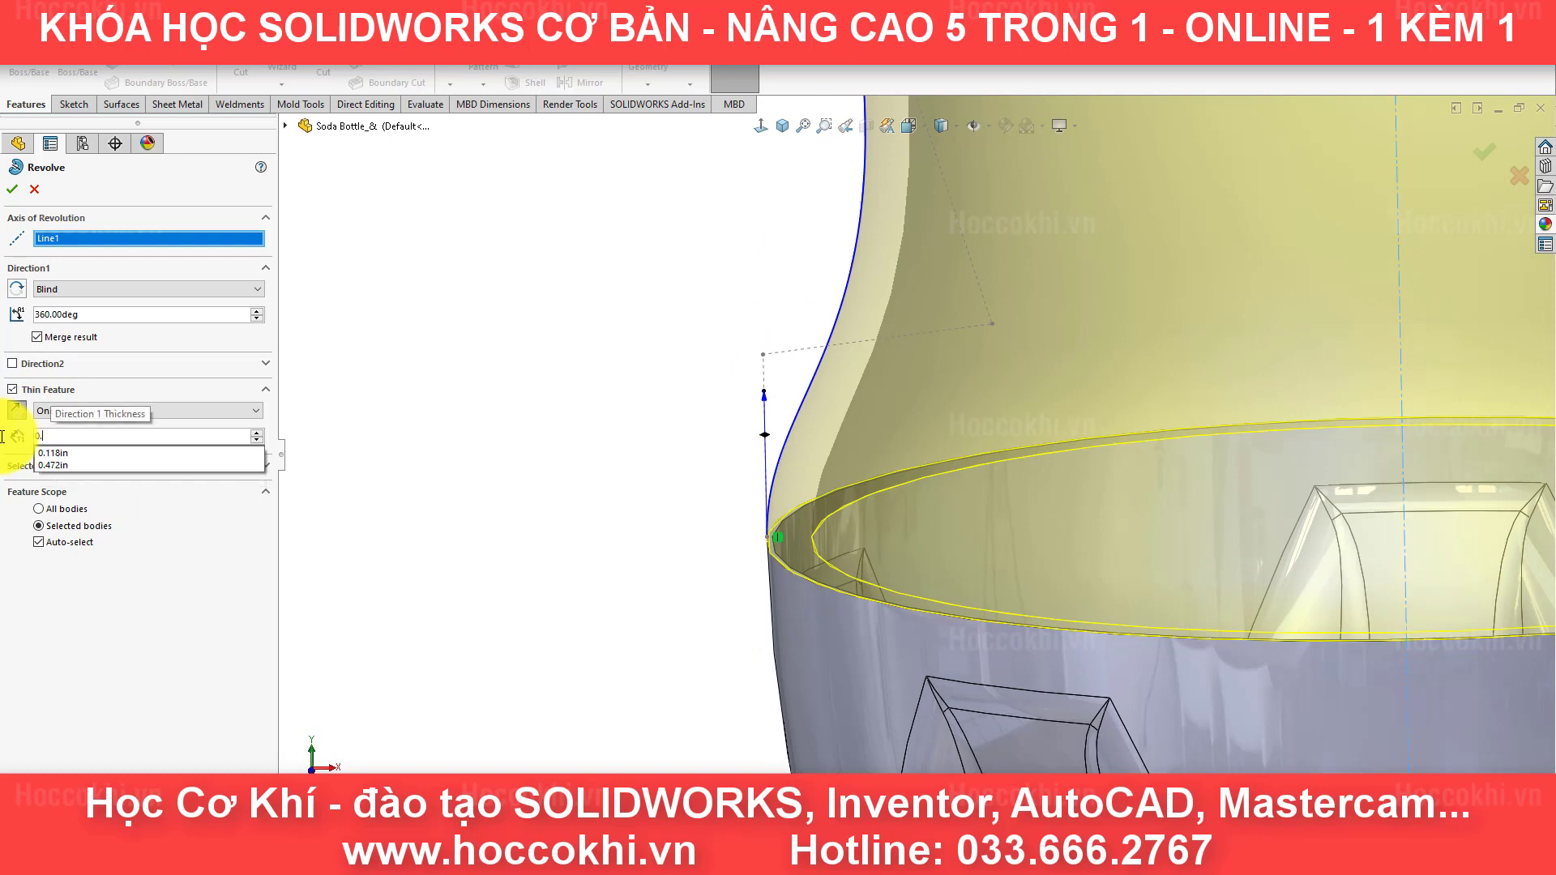
{"action": "key", "text": "Return"}
{"action": "scroll", "coordinate": [794, 562], "scroll_direction": "down", "scroll_amount": 2}
{"action": "scroll", "coordinate": [810, 499], "scroll_direction": "down", "scroll_amount": 3}
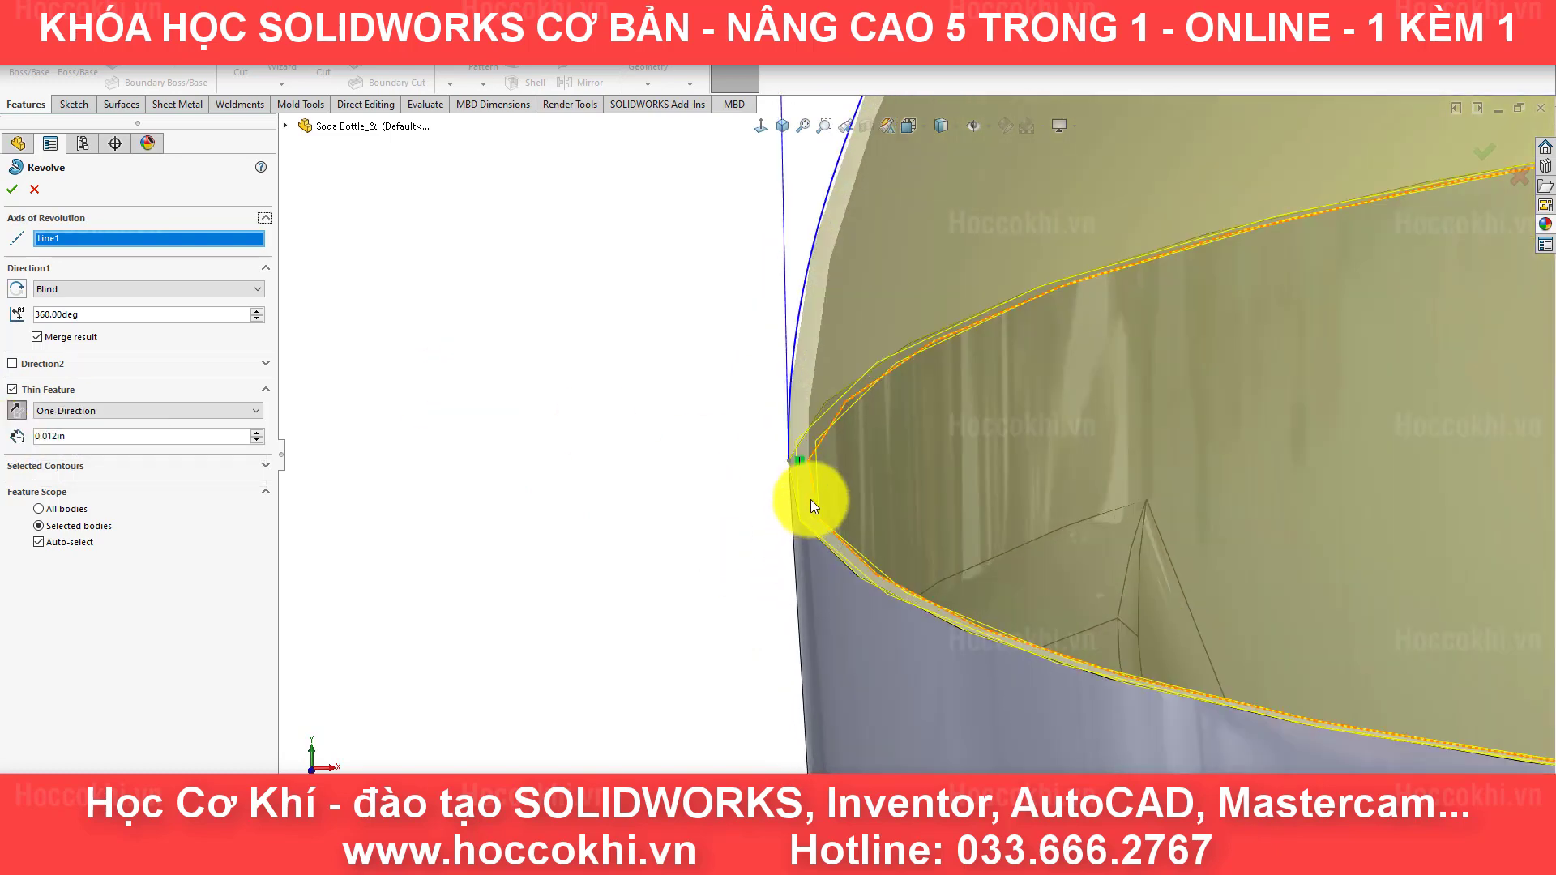
{"action": "left_click", "coordinate": [17, 191]}
{"action": "key", "text": "f"}
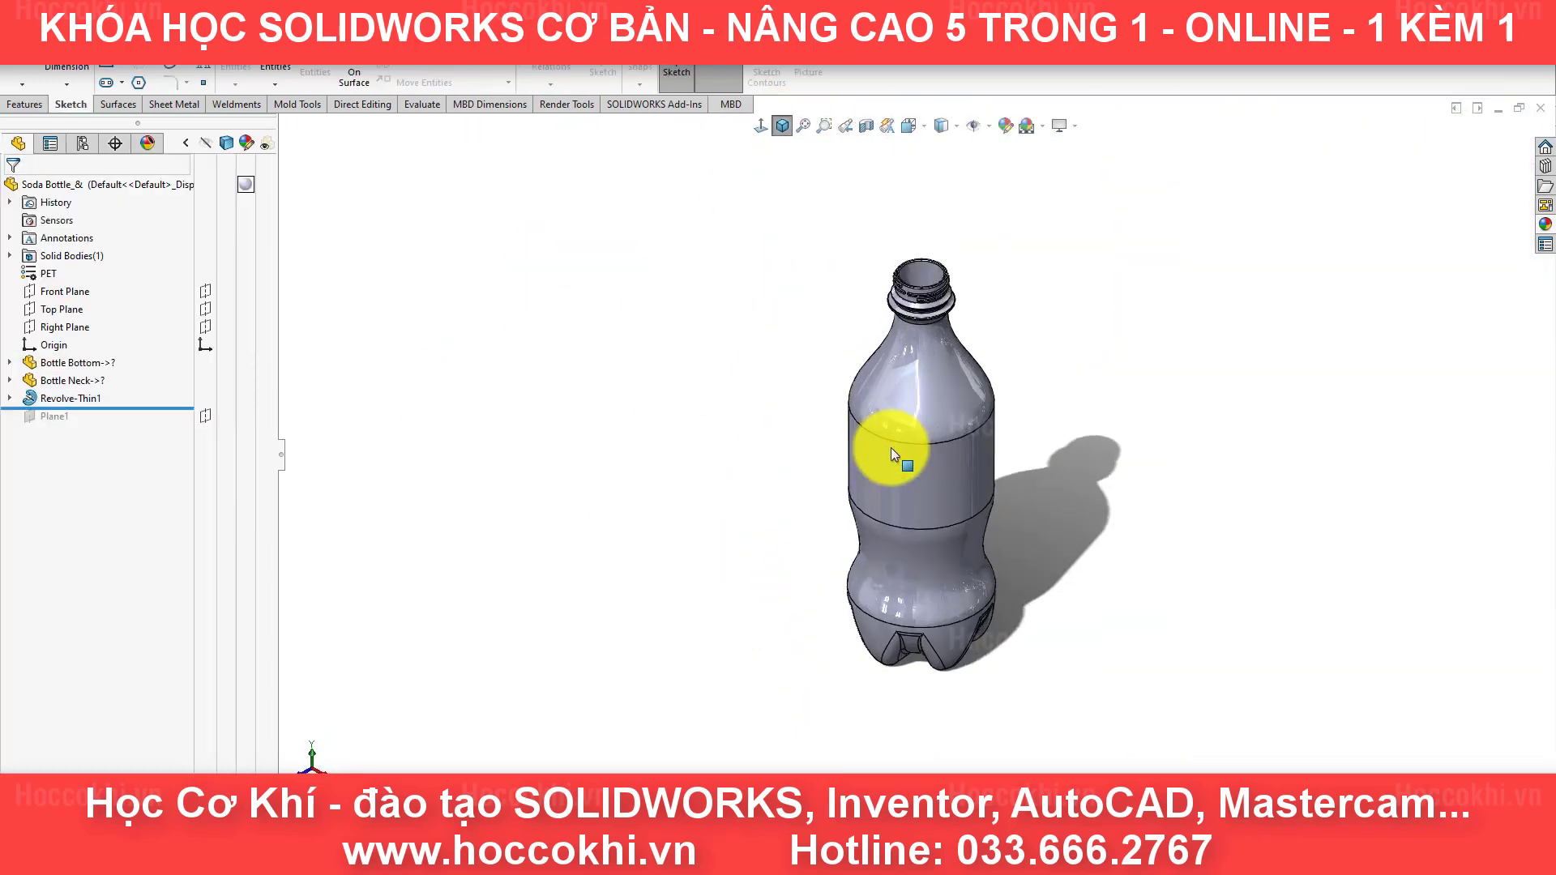
{"action": "middle_click_drag", "start_coordinate": [910, 430], "coordinate": [1181, 424]}
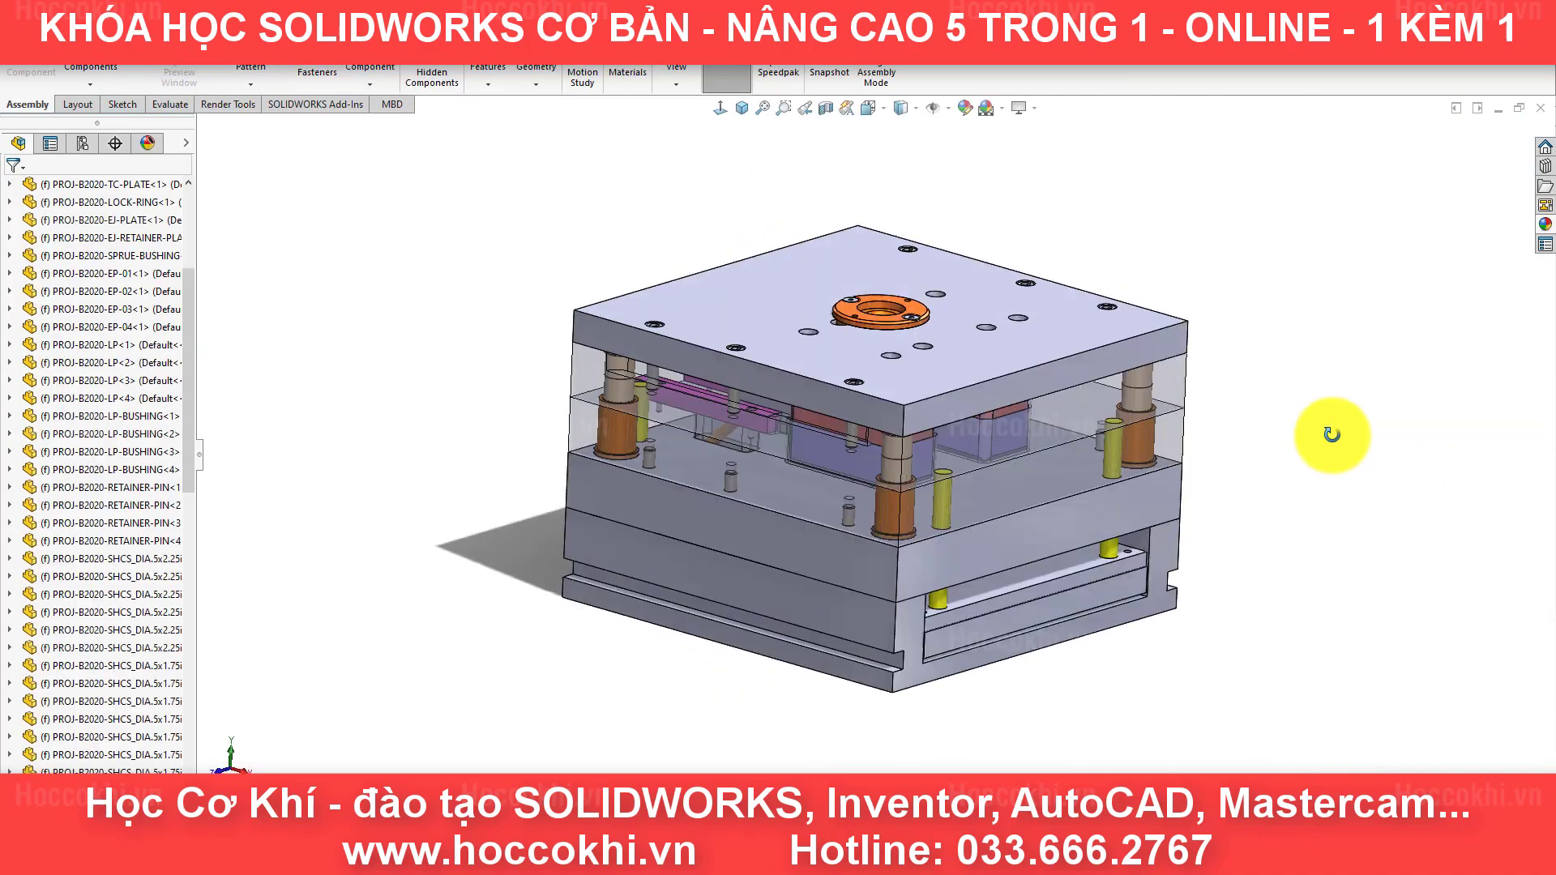
Step: Orbit the mold assembly and select its B-PLATE and another mold plate
{"action": "mouse_move", "coordinate": [1331, 435]}
{"action": "middle_mouse_down"}
{"action": "mouse_move", "coordinate": [1494, 427]}
{"action": "mouse_move", "coordinate": [1111, 462]}
{"action": "middle_mouse_up"}
{"action": "scroll", "coordinate": [823, 417], "scroll_direction": "down", "scroll_amount": 5}
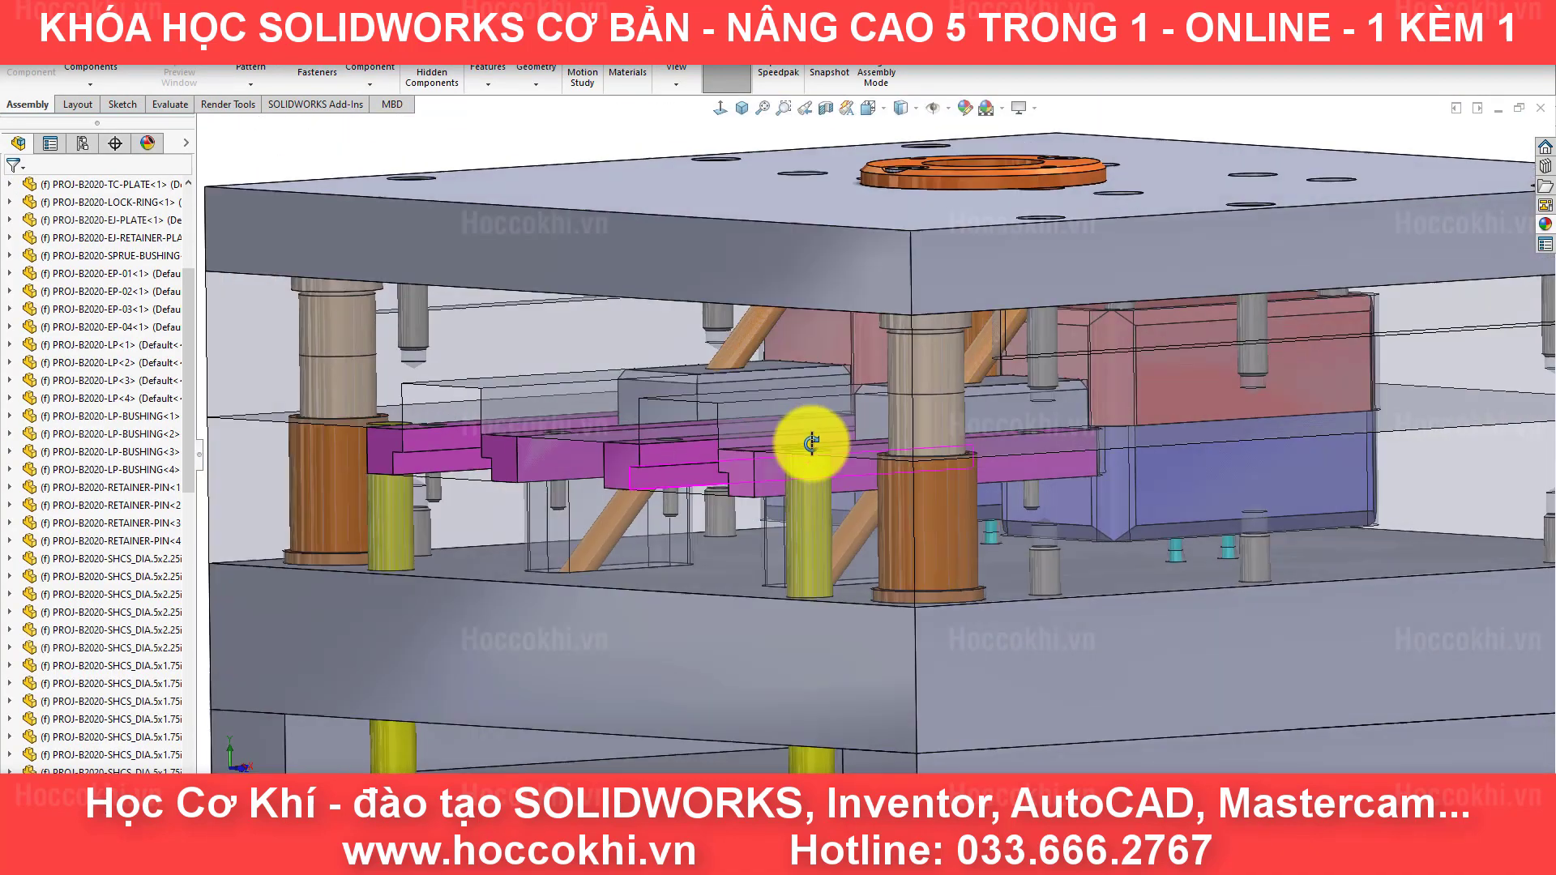
{"action": "scroll", "coordinate": [811, 444], "scroll_direction": "up", "scroll_amount": 3}
{"action": "left_click", "coordinate": [739, 294]}
{"action": "scroll", "coordinate": [659, 259], "scroll_direction": "down", "scroll_amount": 2}
{"action": "left_click", "coordinate": [611, 486]}
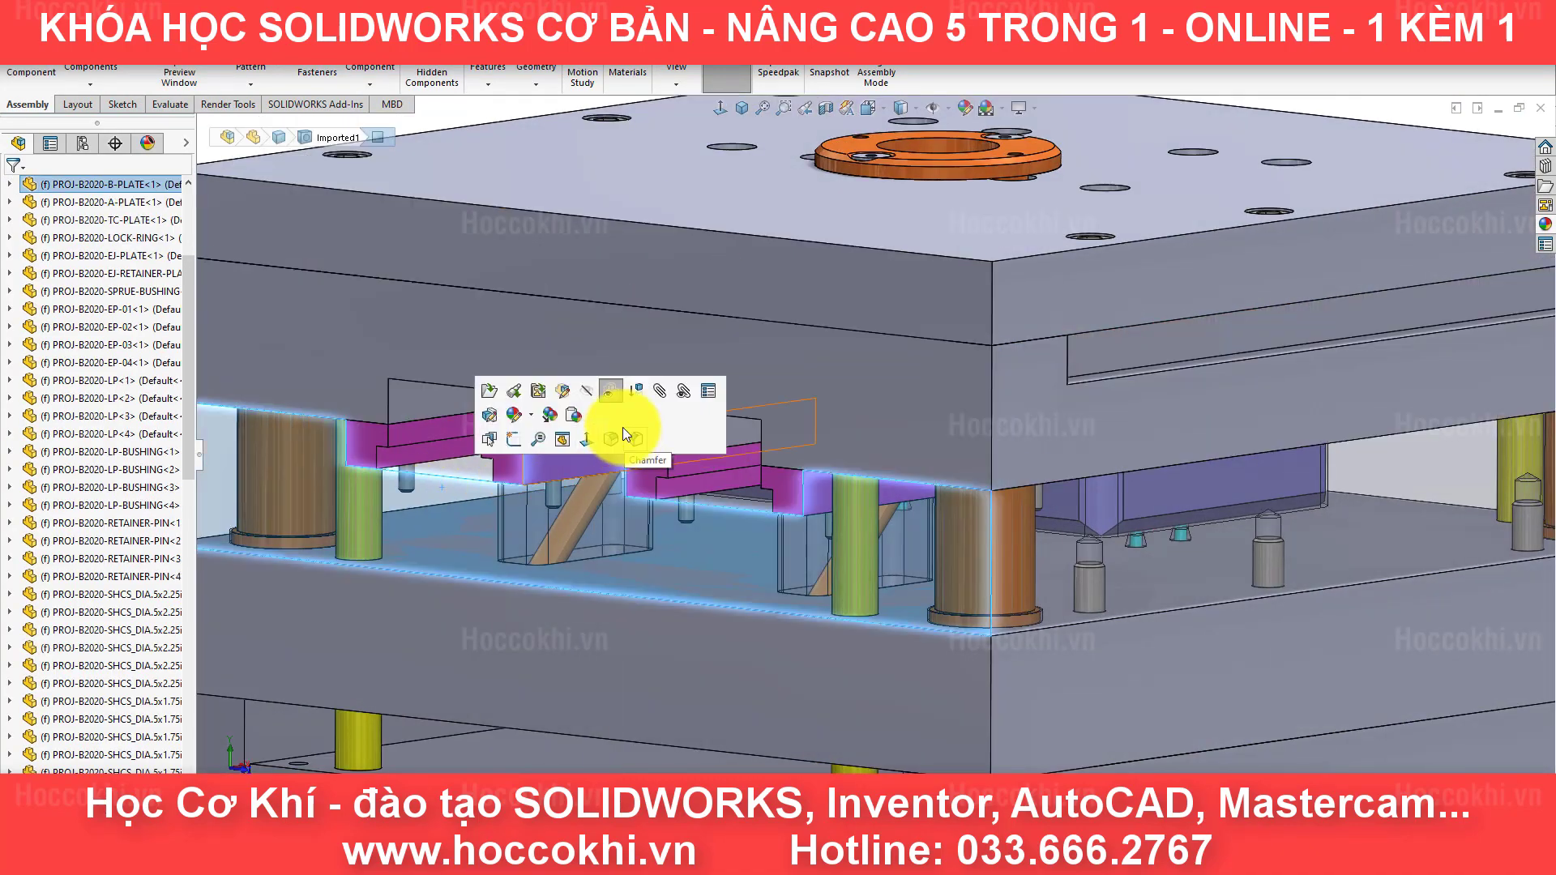
{"action": "scroll", "coordinate": [917, 400], "scroll_direction": "up", "scroll_amount": 5}
{"action": "mouse_move", "coordinate": [916, 400]}
{"action": "middle_mouse_down"}
{"action": "mouse_move", "coordinate": [771, 389]}
{"action": "mouse_move", "coordinate": [771, 215]}
{"action": "middle_mouse_up"}
Step: Cut a temporary Right Plane section through the mold, slide its offset, then close it
{"action": "left_click", "coordinate": [820, 108]}
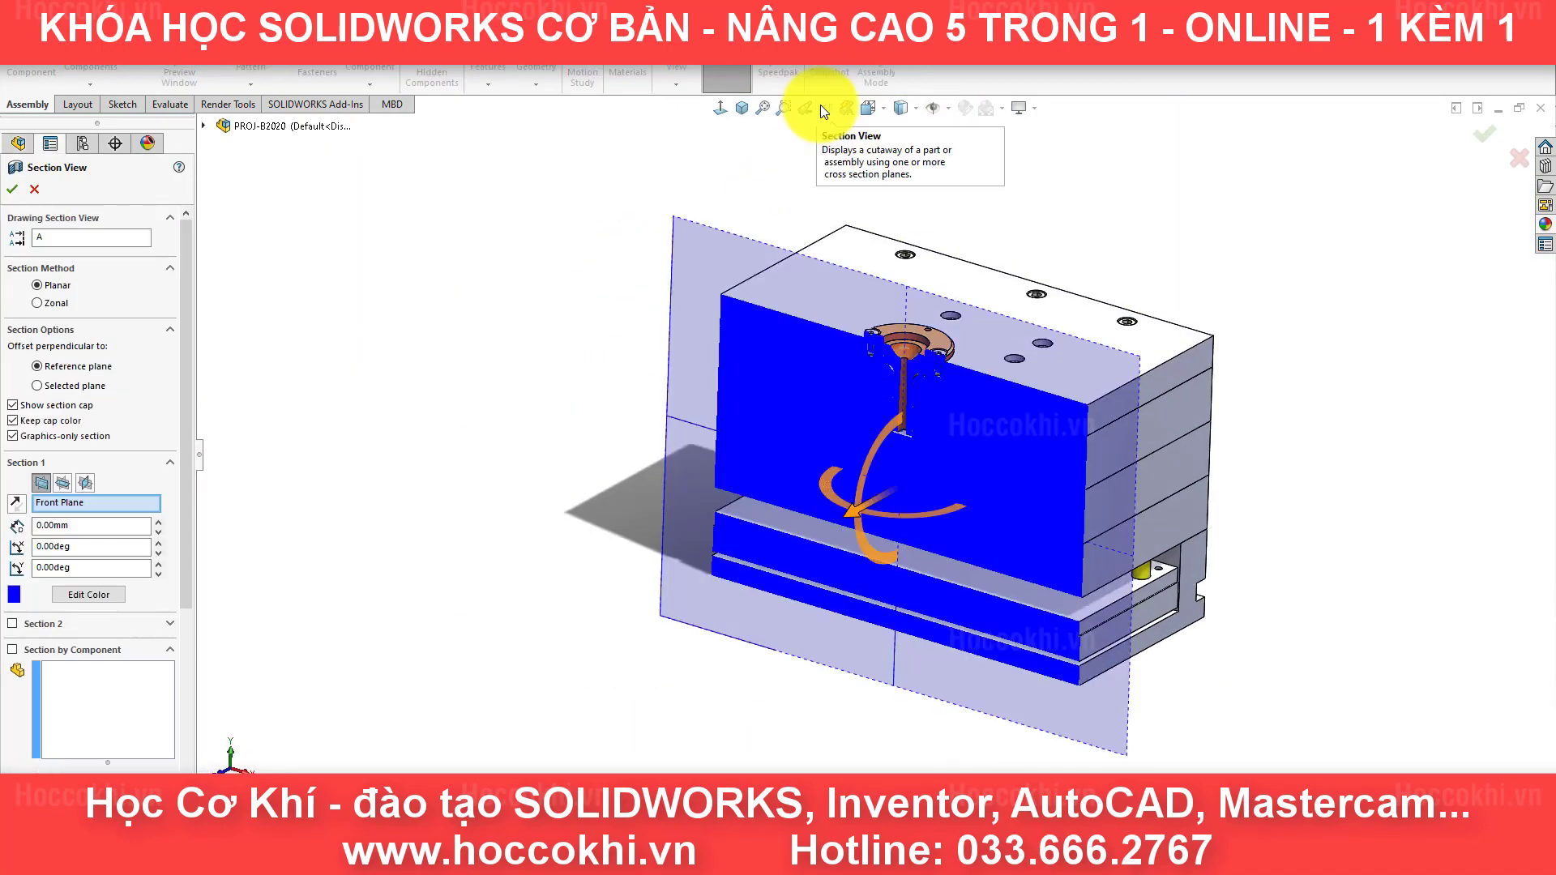
{"action": "left_click", "coordinate": [85, 483]}
{"action": "mouse_move", "coordinate": [737, 347]}
{"action": "middle_mouse_down"}
{"action": "mouse_move", "coordinate": [705, 417]}
{"action": "mouse_move", "coordinate": [935, 565]}
{"action": "middle_mouse_up"}
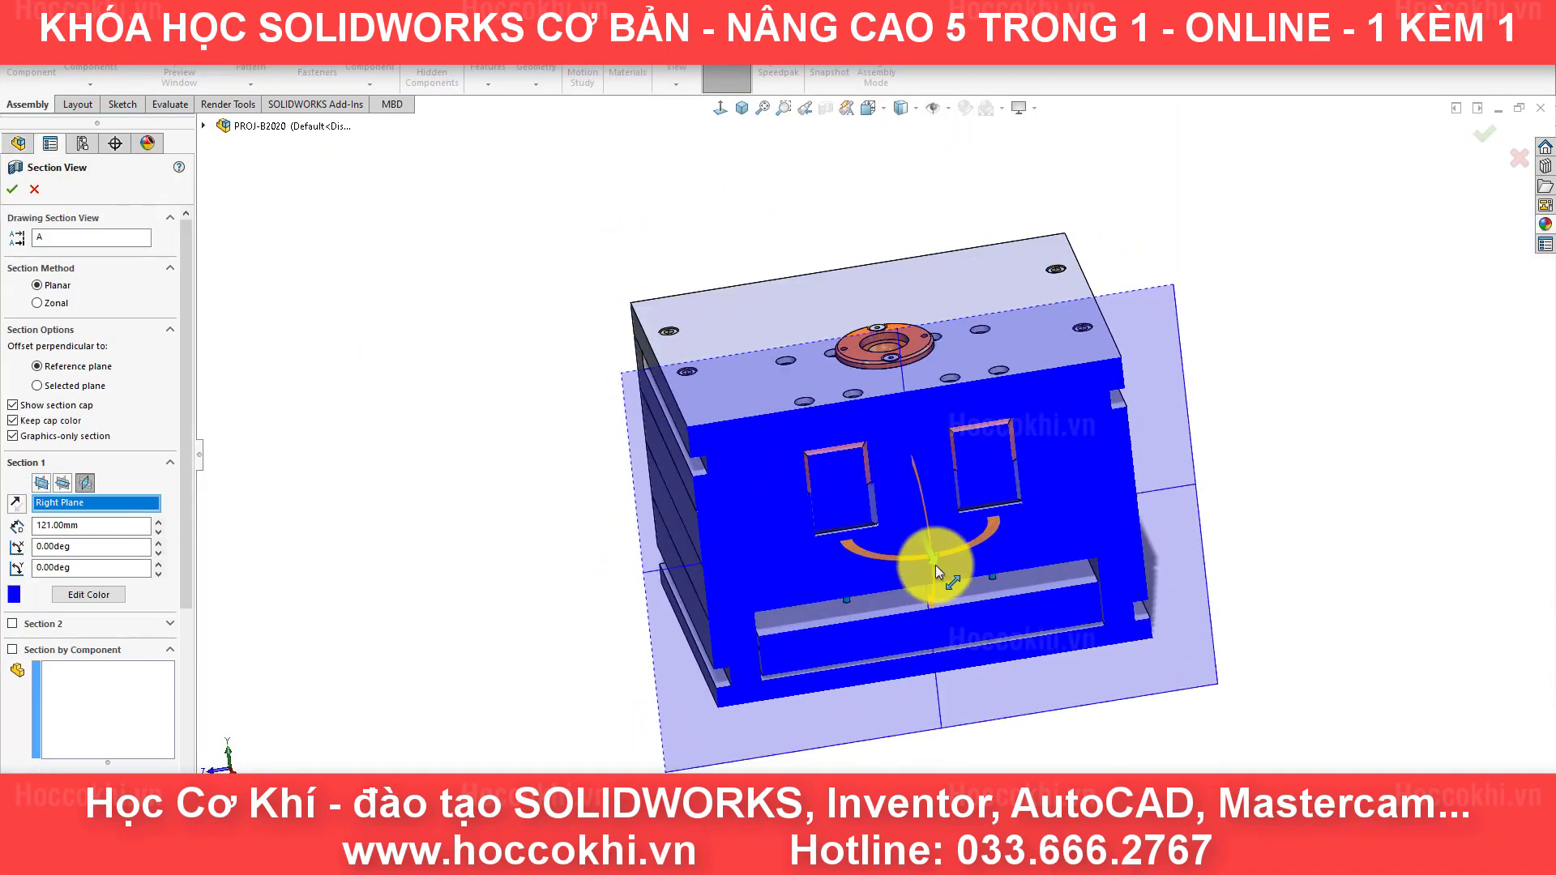
{"action": "left_click_drag", "start_coordinate": [935, 566], "coordinate": [920, 450]}
{"action": "key", "text": "Escape"}
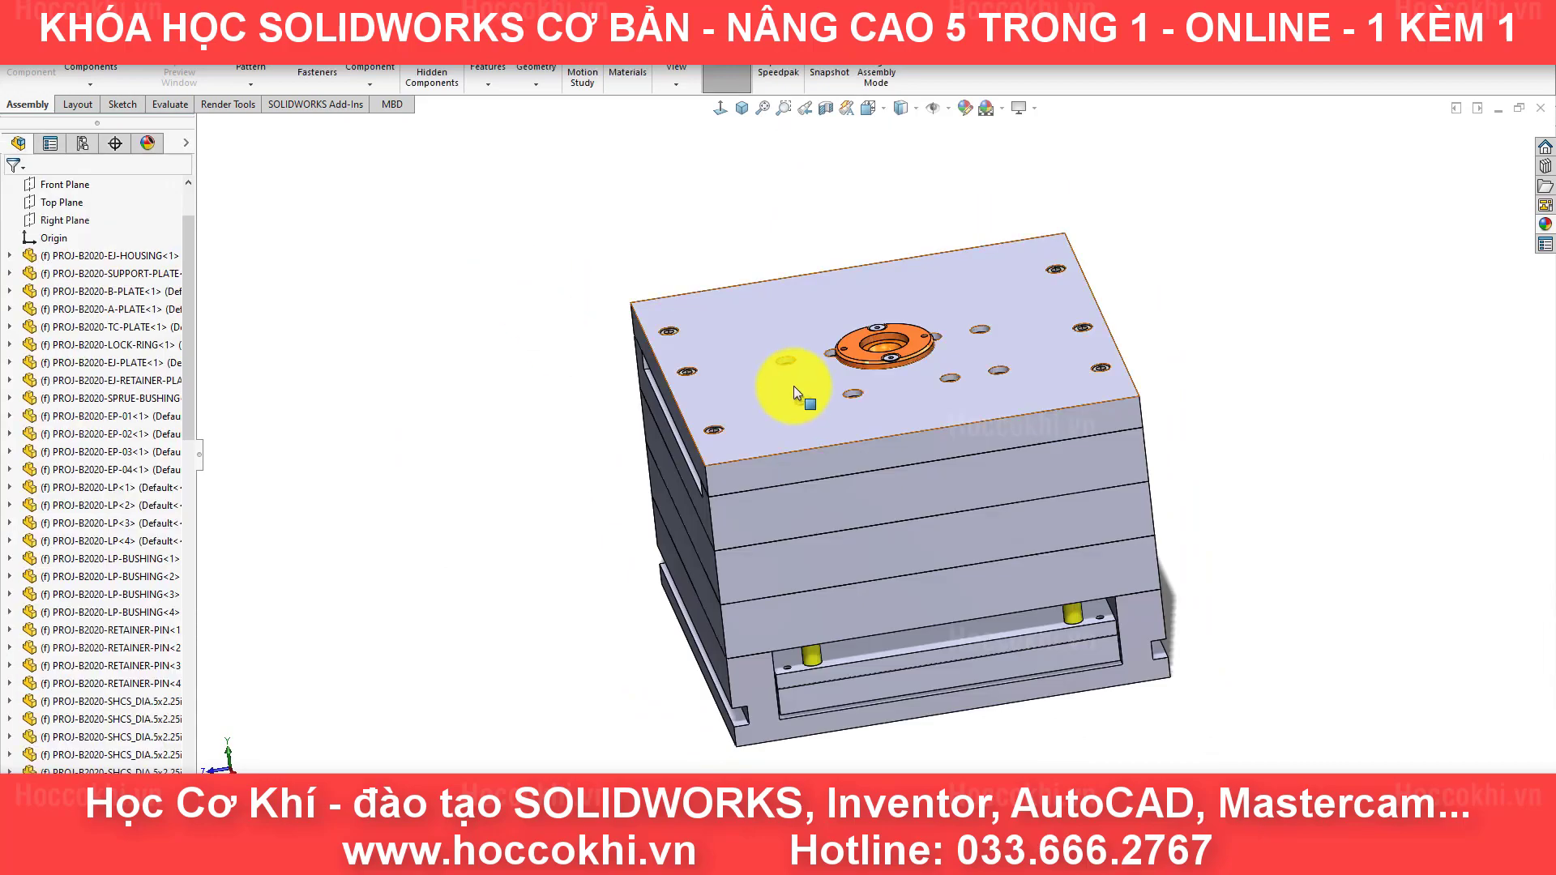
Step: Bring up the drill case mold assembly and turn it onto its side
{"action": "left_click", "coordinate": [118, 701]}
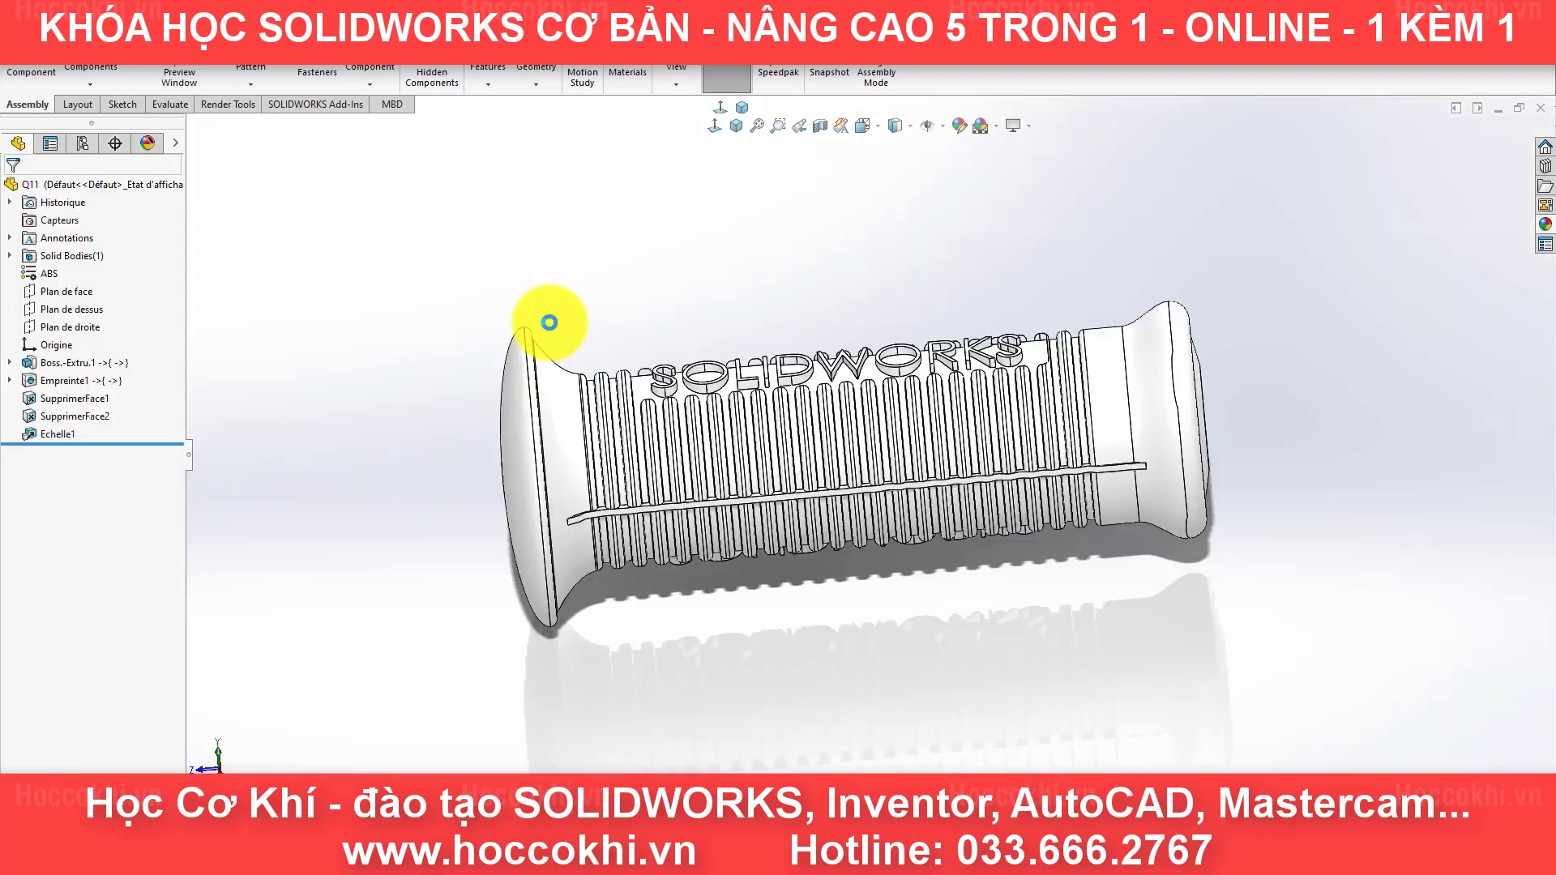
{"action": "mouse_move", "coordinate": [548, 322]}
{"action": "middle_mouse_down"}
{"action": "mouse_move", "coordinate": [896, 545]}
{"action": "mouse_move", "coordinate": [906, 430]}
{"action": "mouse_move", "coordinate": [664, 260]}
{"action": "mouse_move", "coordinate": [905, 511]}
{"action": "mouse_move", "coordinate": [956, 454]}
{"action": "middle_mouse_up"}
{"action": "mouse_move", "coordinate": [1424, 420]}
{"action": "middle_mouse_down"}
{"action": "mouse_move", "coordinate": [1194, 330]}
{"action": "mouse_move", "coordinate": [1041, 360]}
{"action": "mouse_move", "coordinate": [1354, 306]}
{"action": "mouse_move", "coordinate": [981, 338]}
{"action": "middle_mouse_up"}
Step: Hide the TC-PLATE, top plate, B-PLATE and A-plate of the drill case mold
{"action": "left_click", "coordinate": [981, 339]}
{"action": "left_click", "coordinate": [1137, 246]}
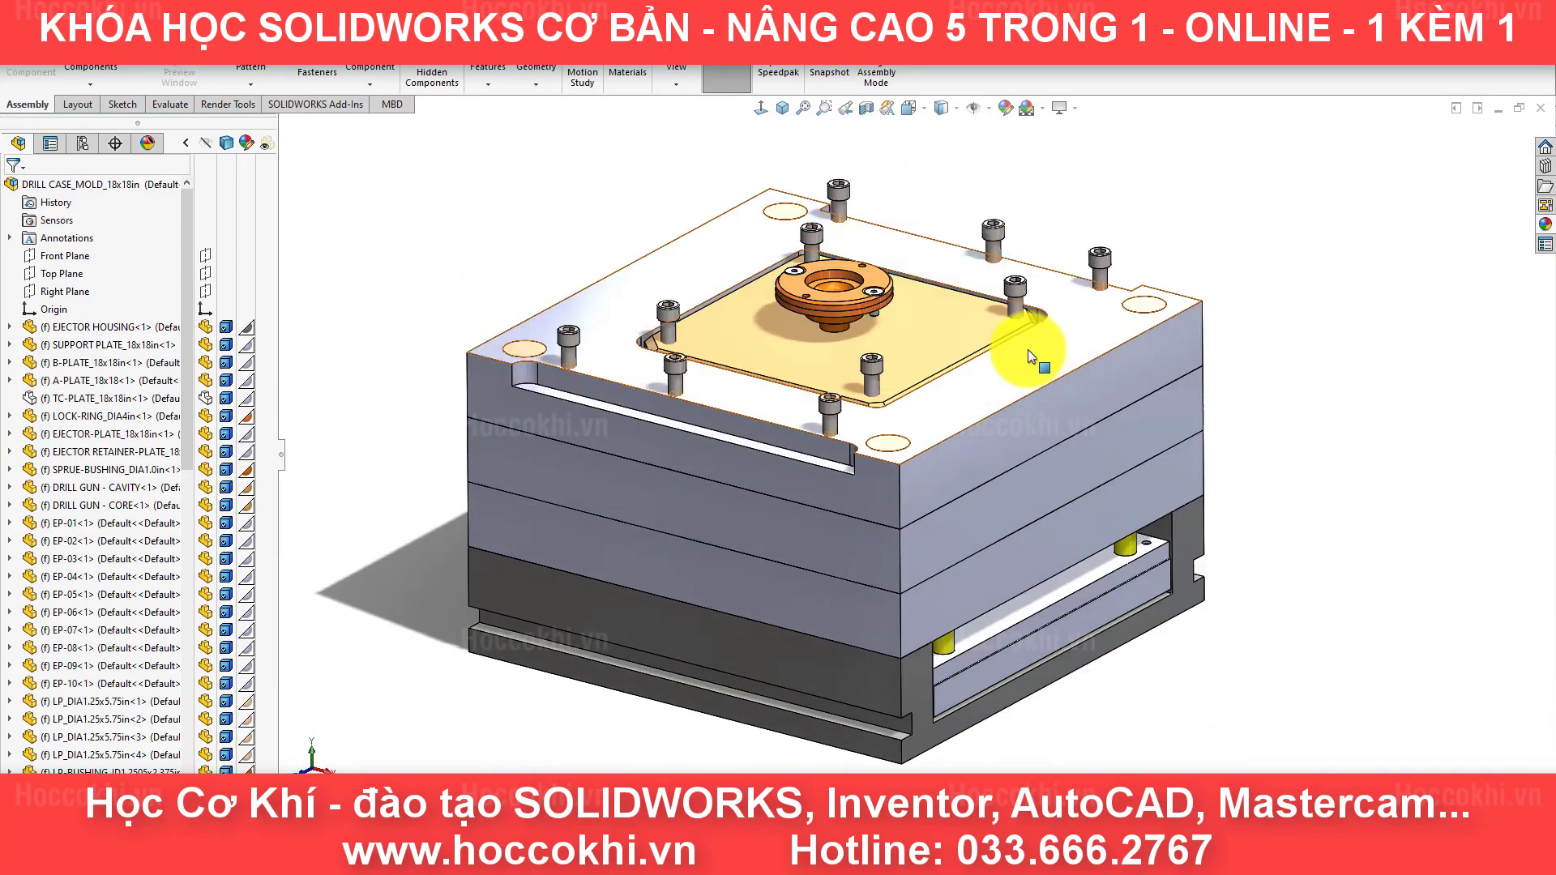
{"action": "left_click", "coordinate": [1036, 378]}
{"action": "left_click", "coordinate": [1179, 278]}
{"action": "left_click", "coordinate": [936, 458]}
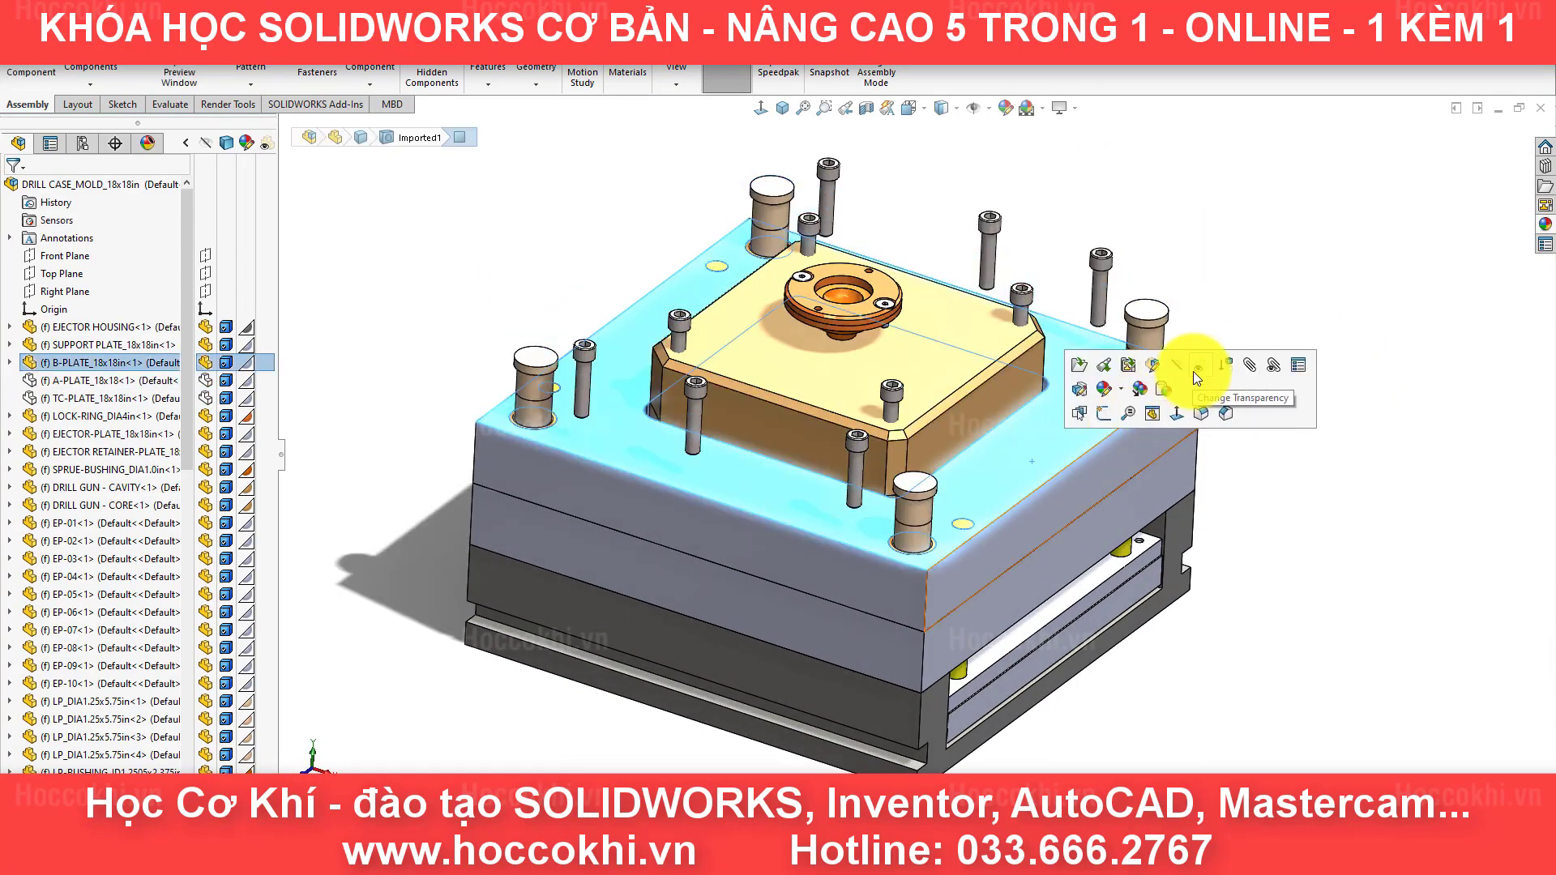
{"action": "left_click", "coordinate": [1183, 363]}
{"action": "left_click", "coordinate": [950, 388]}
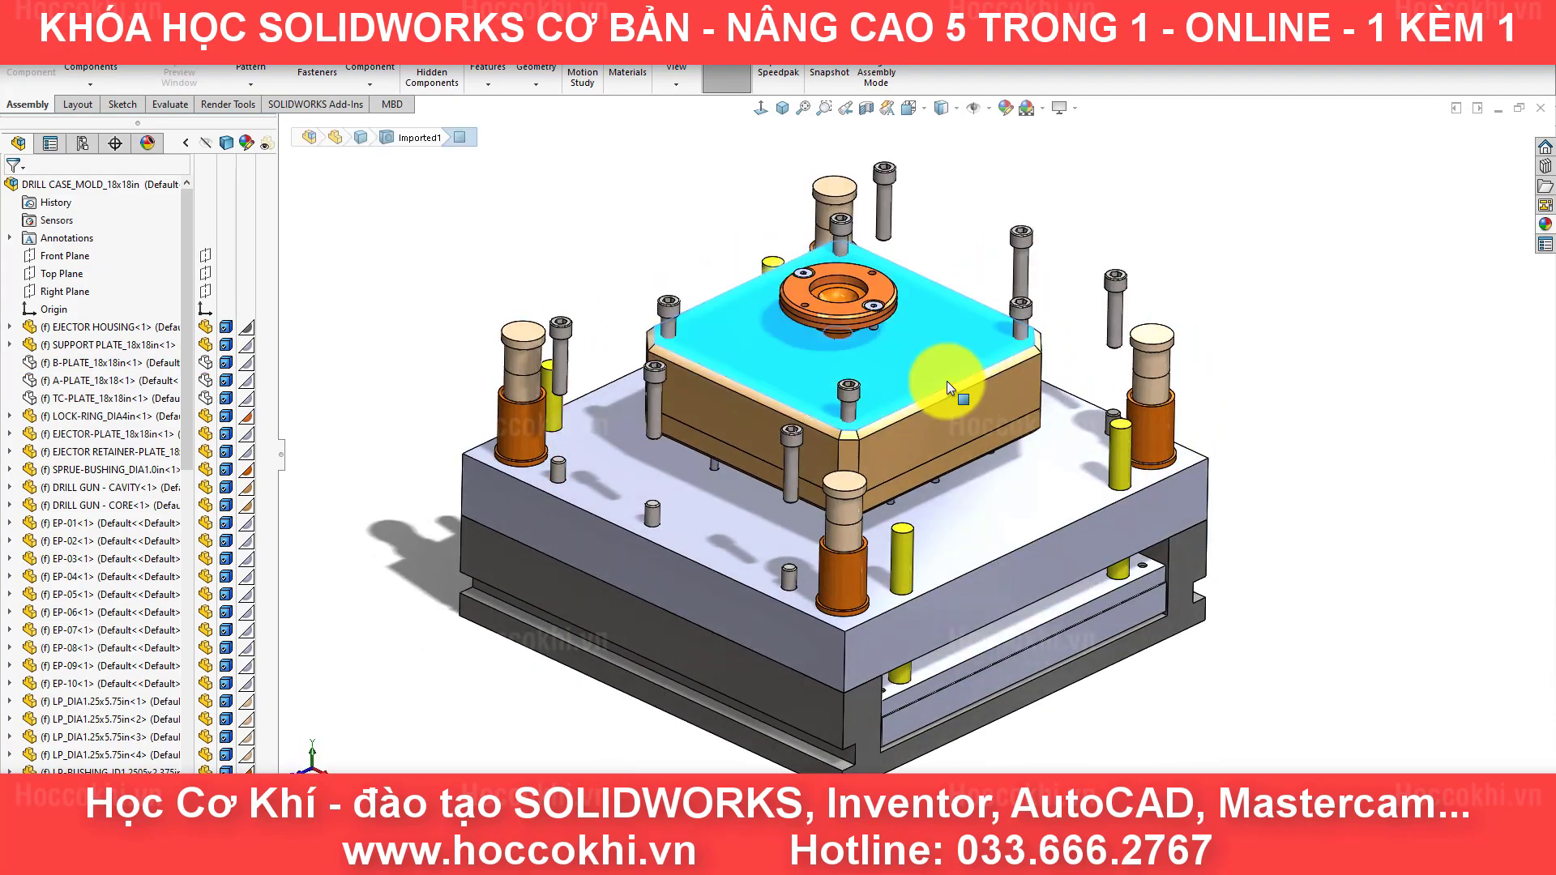
{"action": "left_click", "coordinate": [1089, 280]}
Step: Hide the support plate, select the ejector retainer plate, and orbit to an end-on view
{"action": "scroll", "coordinate": [958, 420], "scroll_direction": "down", "scroll_amount": 2}
{"action": "scroll", "coordinate": [958, 419], "scroll_direction": "down", "scroll_amount": 3}
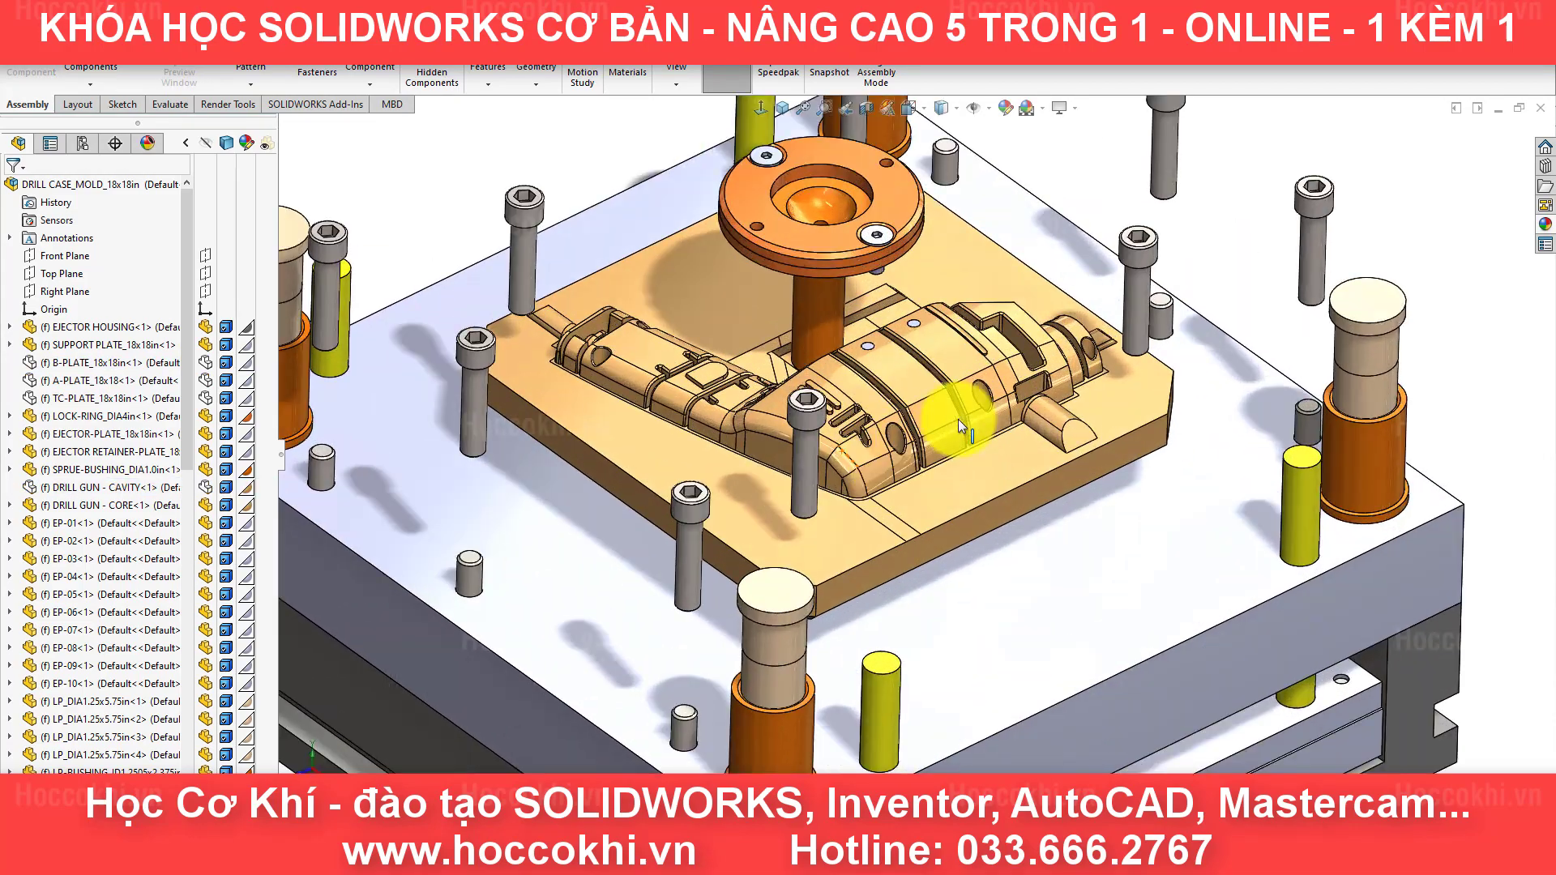
{"action": "mouse_move", "coordinate": [958, 420]}
{"action": "middle_mouse_down"}
{"action": "mouse_move", "coordinate": [920, 476]}
{"action": "mouse_move", "coordinate": [972, 330]}
{"action": "mouse_move", "coordinate": [1070, 305]}
{"action": "mouse_move", "coordinate": [1081, 446]}
{"action": "mouse_move", "coordinate": [1032, 323]}
{"action": "mouse_move", "coordinate": [994, 335]}
{"action": "mouse_move", "coordinate": [1043, 514]}
{"action": "middle_mouse_up"}
{"action": "scroll", "coordinate": [1081, 447], "scroll_direction": "up", "scroll_amount": 3}
{"action": "left_click", "coordinate": [1043, 514]}
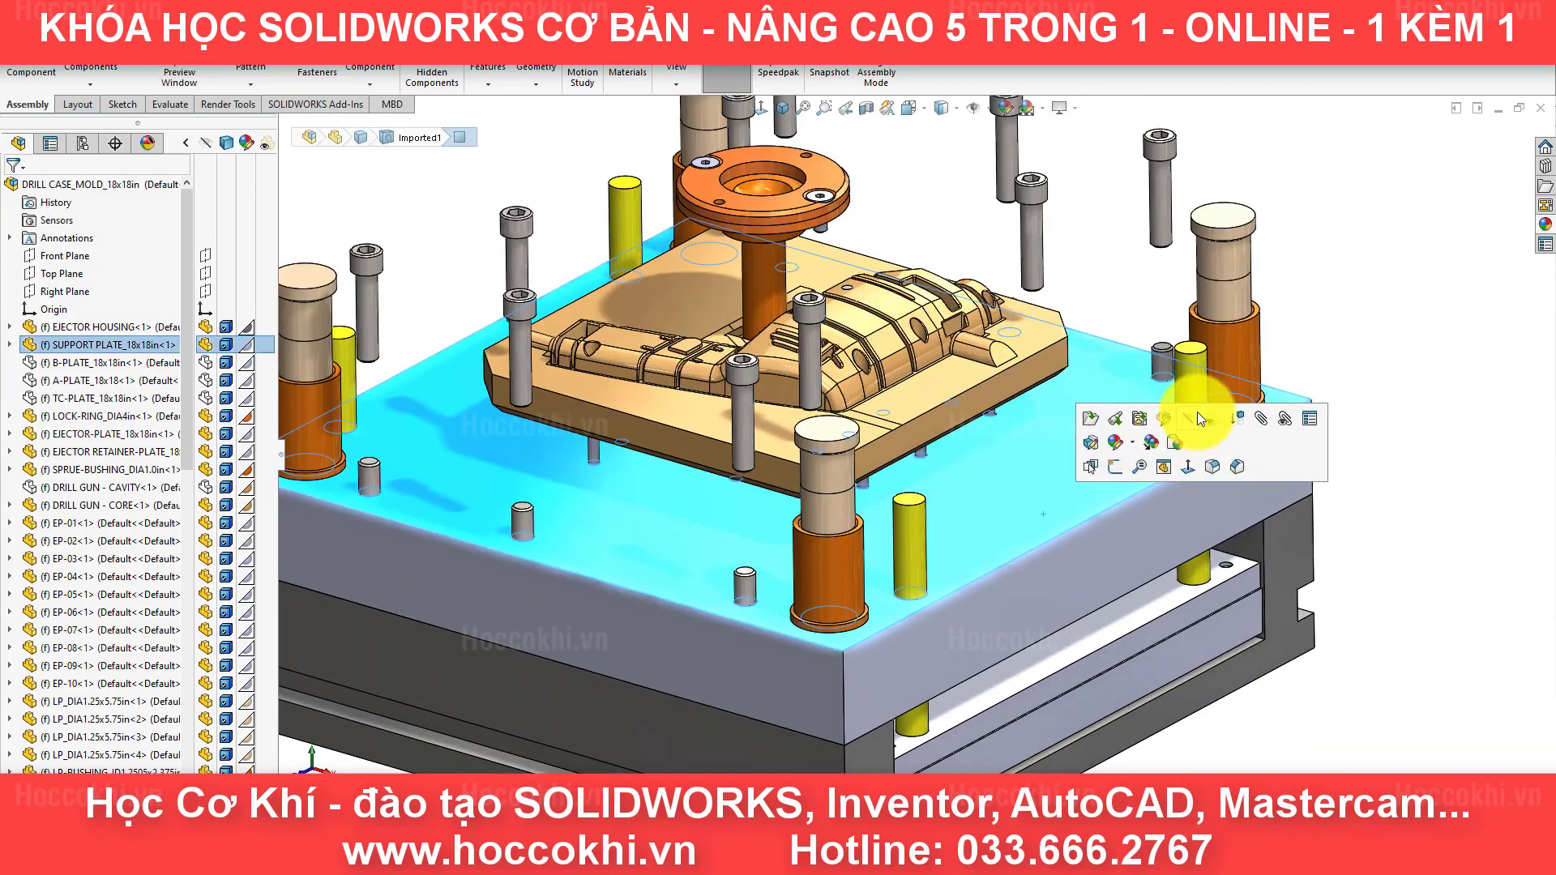
{"action": "left_click", "coordinate": [1197, 418]}
{"action": "scroll", "coordinate": [1021, 527], "scroll_direction": "up", "scroll_amount": 2}
{"action": "scroll", "coordinate": [964, 547], "scroll_direction": "up", "scroll_amount": 3}
{"action": "left_click", "coordinate": [964, 547]}
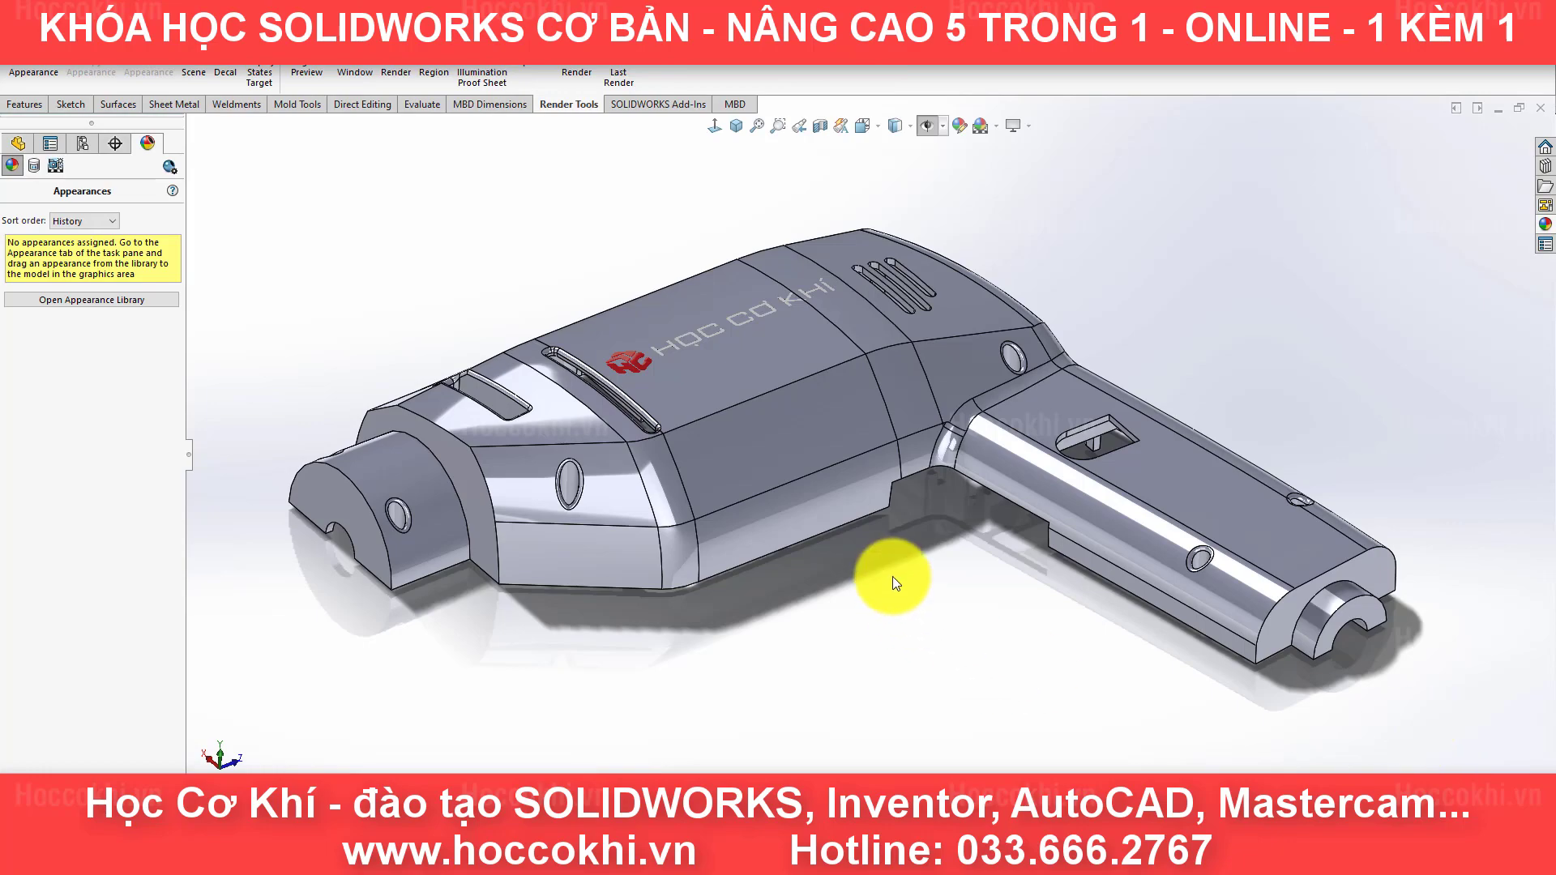
{"action": "mouse_move", "coordinate": [892, 576]}
{"action": "middle_mouse_down"}
{"action": "mouse_move", "coordinate": [897, 722]}
{"action": "mouse_move", "coordinate": [927, 729]}
{"action": "mouse_move", "coordinate": [920, 708]}
{"action": "mouse_move", "coordinate": [1005, 570]}
{"action": "mouse_move", "coordinate": [1094, 545]}
{"action": "mouse_move", "coordinate": [1202, 451]}
{"action": "mouse_move", "coordinate": [1191, 306]}
{"action": "mouse_move", "coordinate": [1157, 170]}
{"action": "mouse_move", "coordinate": [1146, 250]}
{"action": "mouse_move", "coordinate": [1162, 173]}
{"action": "middle_mouse_up"}
Step: Orbit the drill housing top-down, then view the tooling split block in isometric
{"action": "scroll", "coordinate": [648, 601], "scroll_direction": "down", "scroll_amount": 3}
{"action": "scroll", "coordinate": [648, 602], "scroll_direction": "up", "scroll_amount": 3}
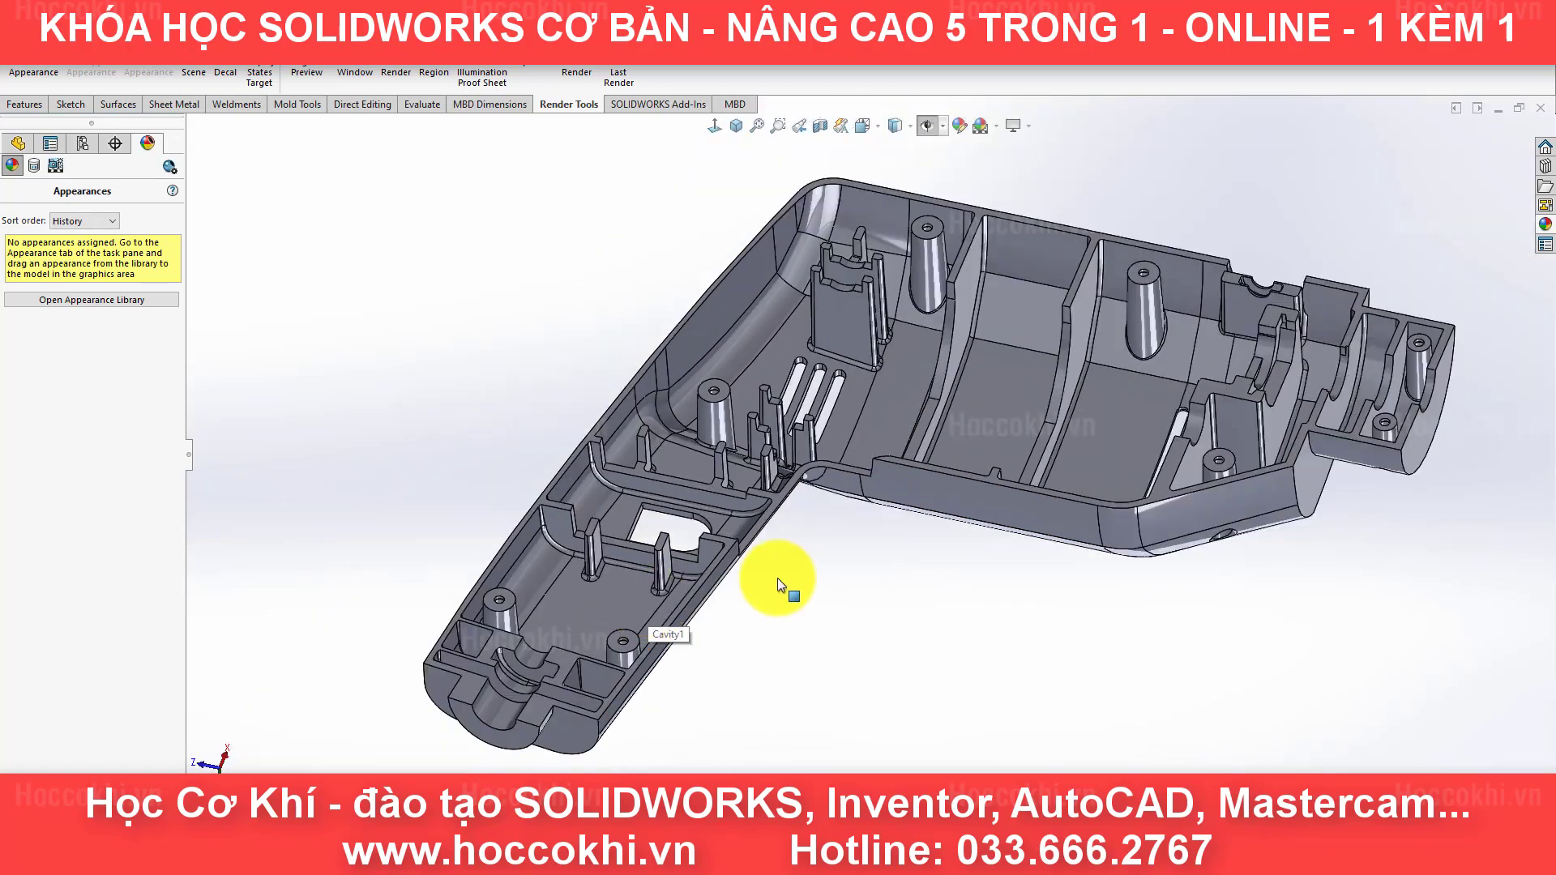
{"action": "mouse_move", "coordinate": [791, 583]}
{"action": "middle_mouse_down"}
{"action": "mouse_move", "coordinate": [919, 561]}
{"action": "mouse_move", "coordinate": [1170, 410]}
{"action": "mouse_move", "coordinate": [1198, 219]}
{"action": "middle_mouse_up"}
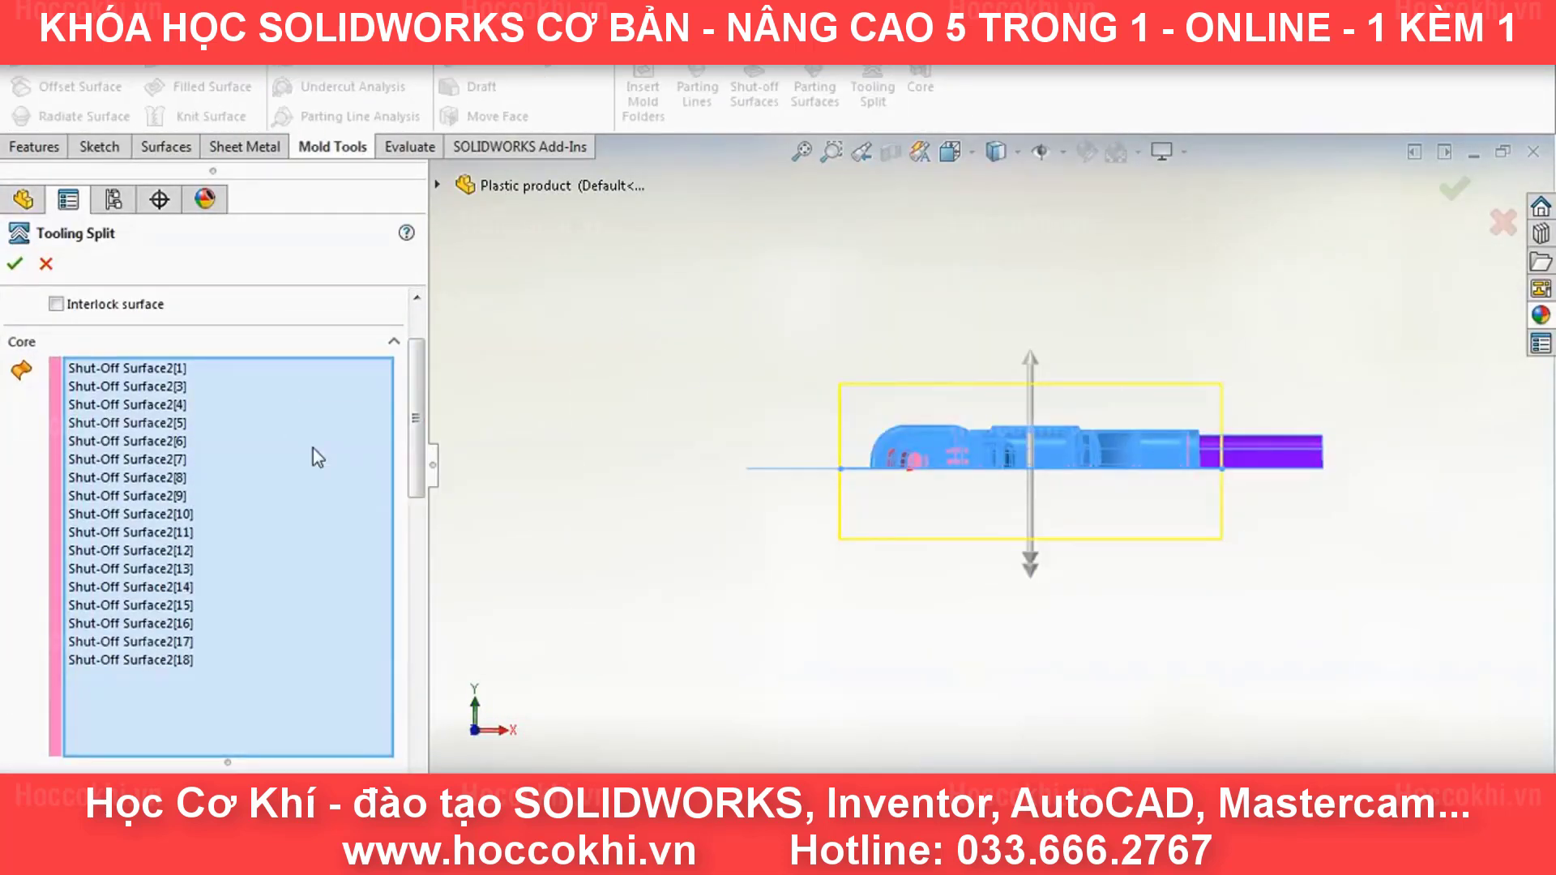
{"action": "key", "text": "ctrl+7"}
{"action": "scroll", "coordinate": [425, 543], "scroll_direction": "down", "scroll_amount": 3}
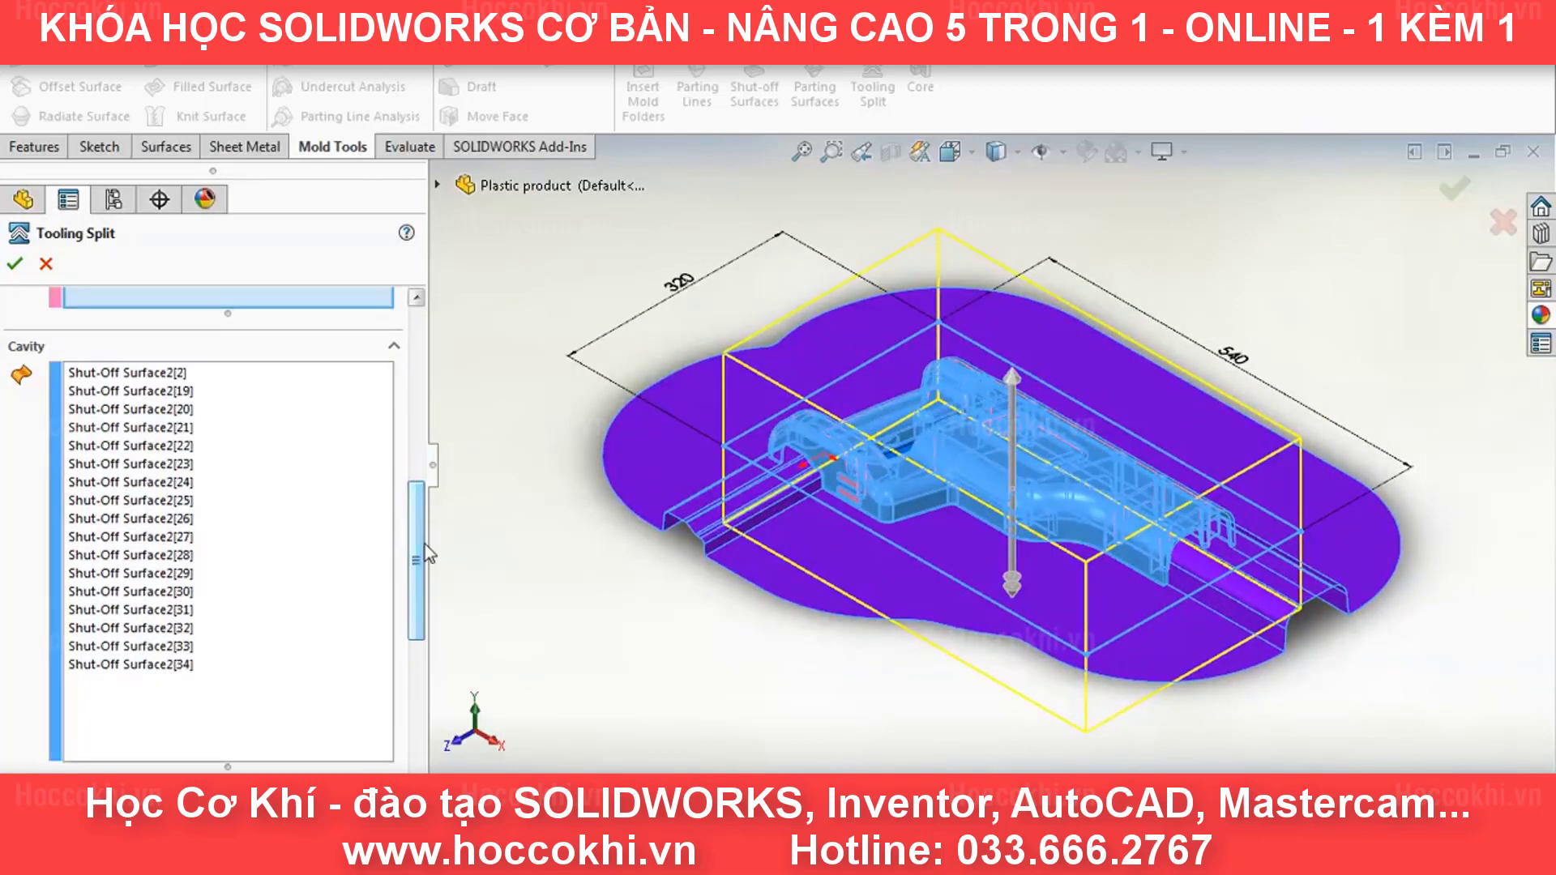
{"action": "scroll", "coordinate": [199, 375], "scroll_direction": "up", "scroll_amount": 3}
{"action": "scroll", "coordinate": [198, 374], "scroll_direction": "down", "scroll_amount": 10}
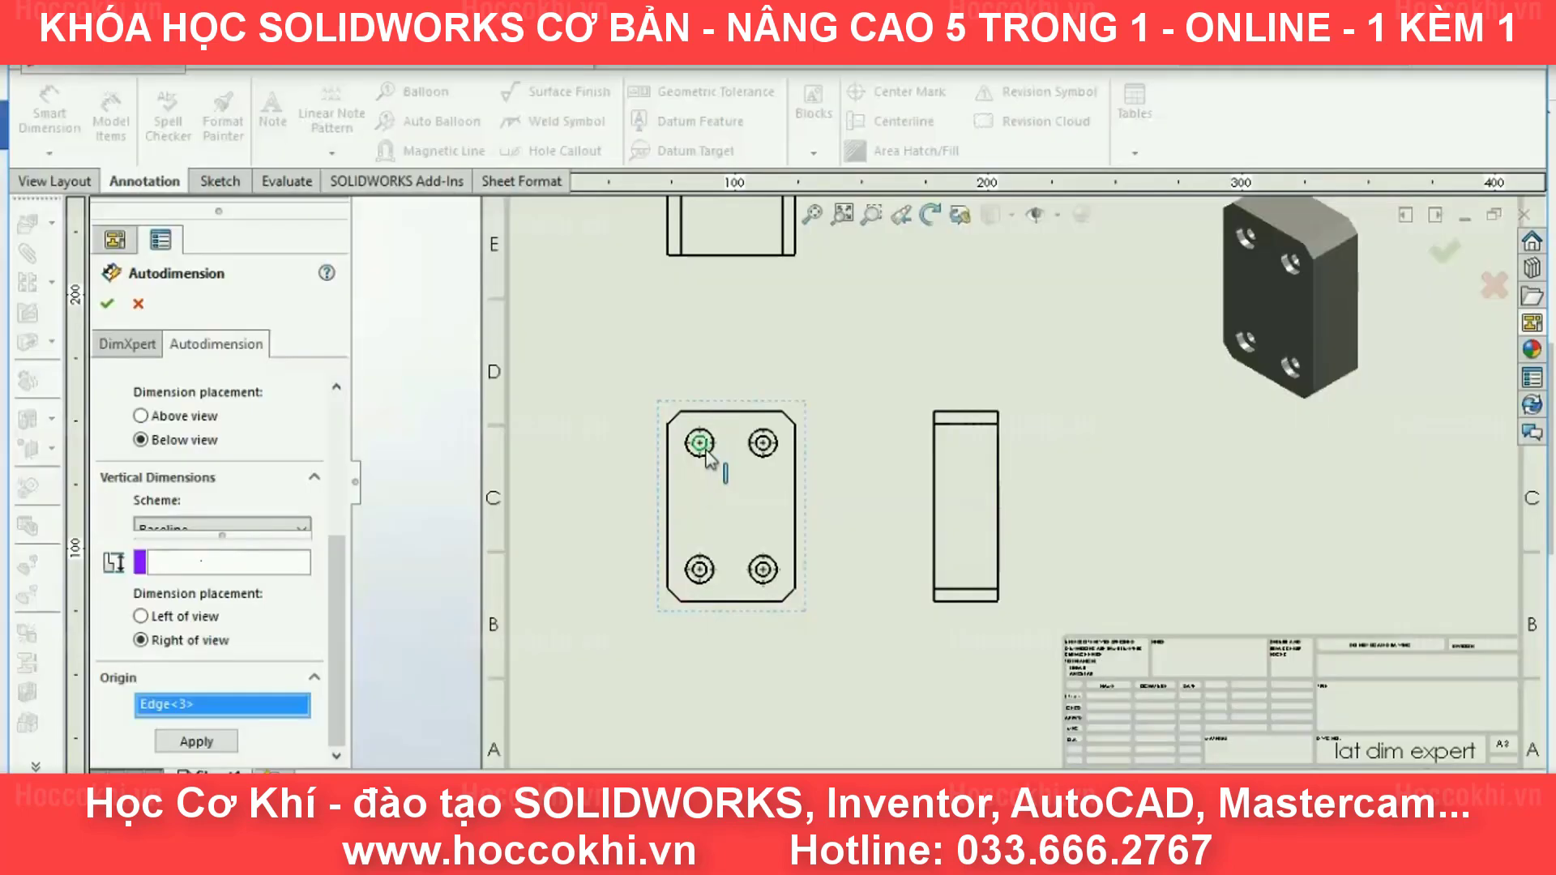
Step: Autodimension the plate's front view, select all dimensions, and auto-arrange them
{"action": "left_click", "coordinate": [106, 303]}
{"action": "key", "text": "f"}
{"action": "key", "text": "ctrl+a"}
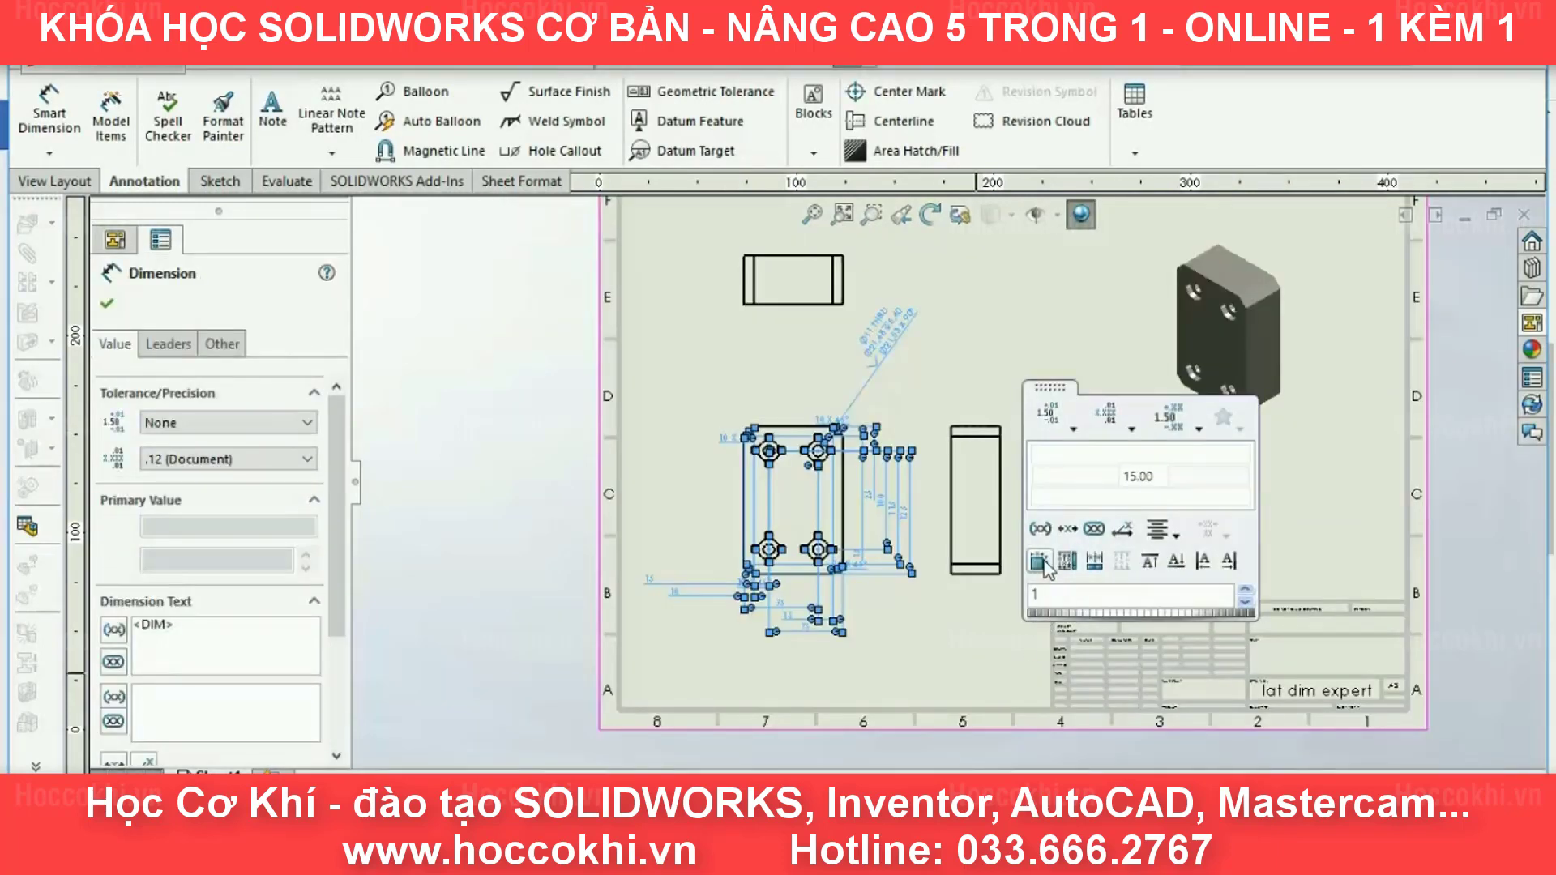
{"action": "left_click", "coordinate": [1042, 563]}
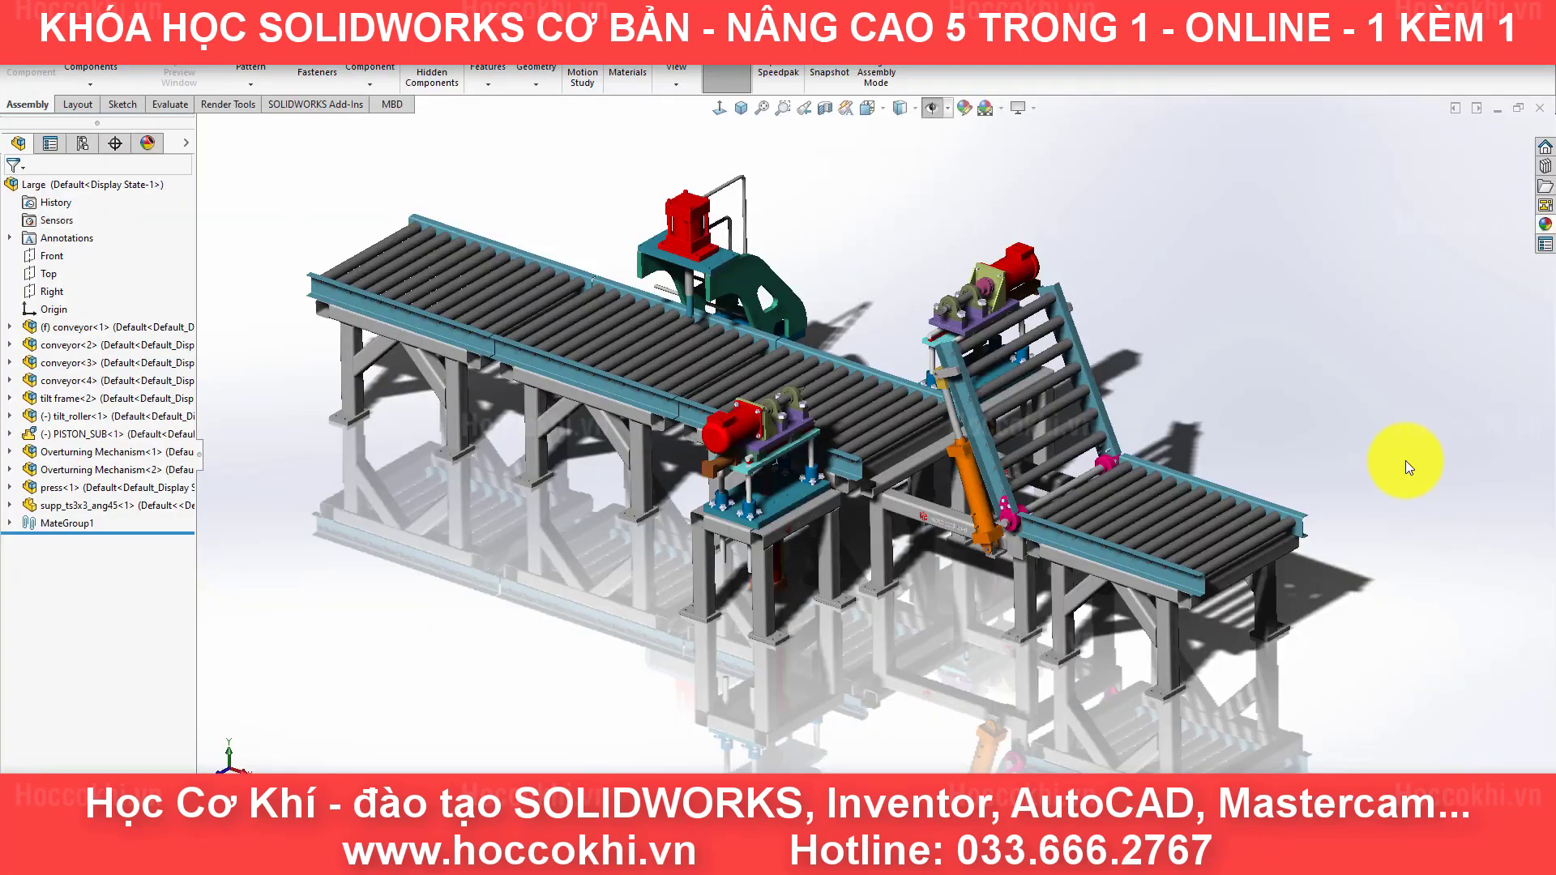
Step: Zoom and orbit the conveyor line, then drag the tilt roller frame down level with the adjoining conveyor
{"action": "scroll", "coordinate": [911, 518], "scroll_direction": "down", "scroll_amount": 3}
{"action": "scroll", "coordinate": [904, 507], "scroll_direction": "down", "scroll_amount": 3}
{"action": "scroll", "coordinate": [908, 498], "scroll_direction": "down", "scroll_amount": 3}
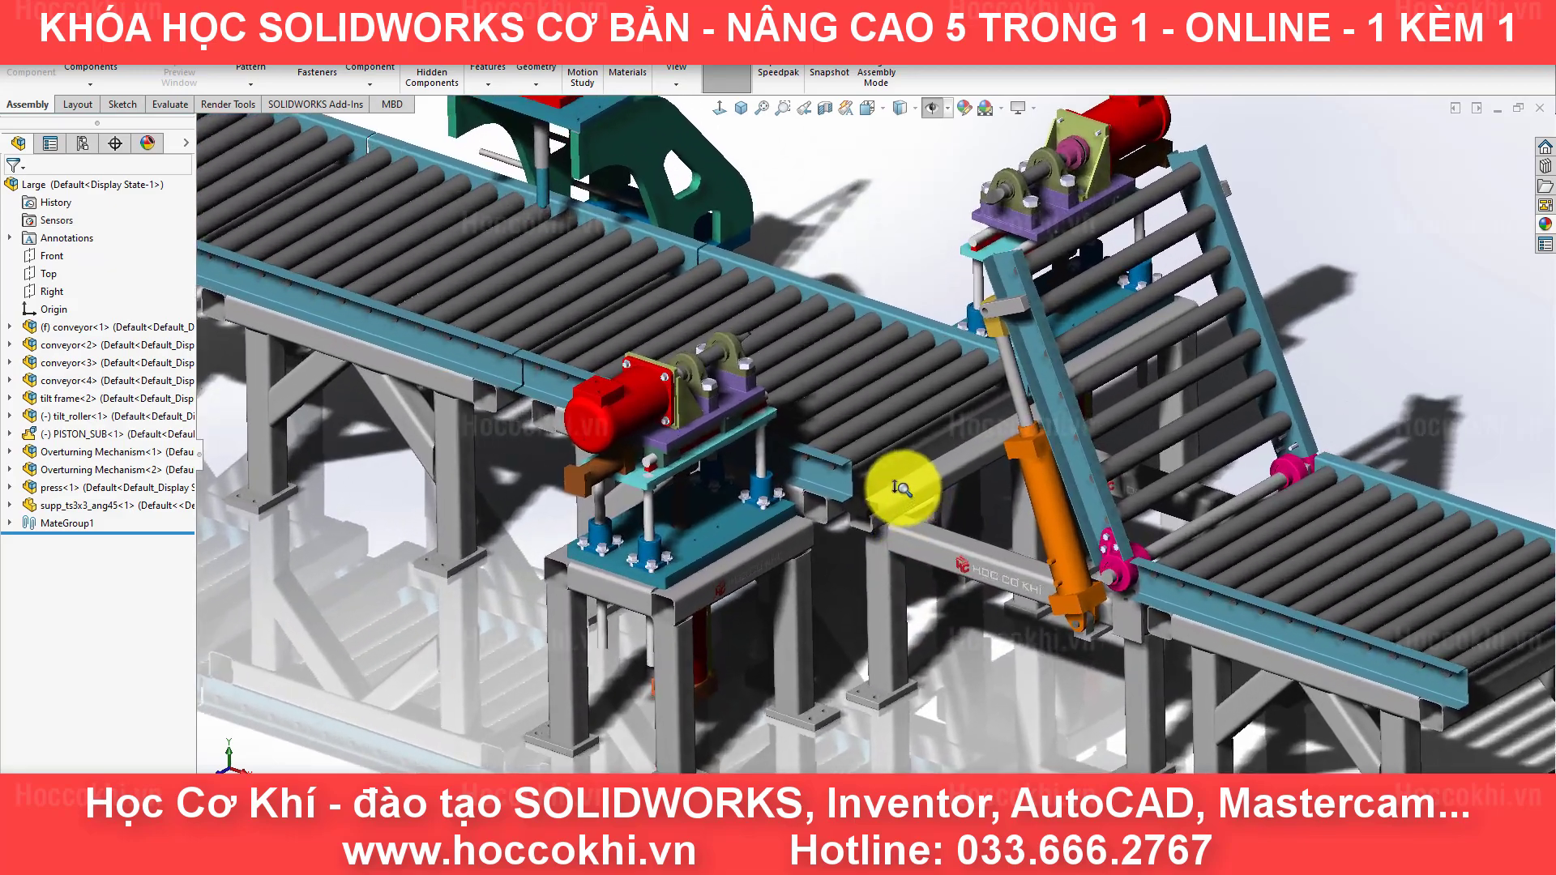
{"action": "scroll", "coordinate": [900, 470], "scroll_direction": "down", "scroll_amount": 3}
{"action": "mouse_move", "coordinate": [896, 462]}
{"action": "middle_mouse_down"}
{"action": "mouse_move", "coordinate": [1043, 536]}
{"action": "mouse_move", "coordinate": [1018, 681]}
{"action": "middle_mouse_up"}
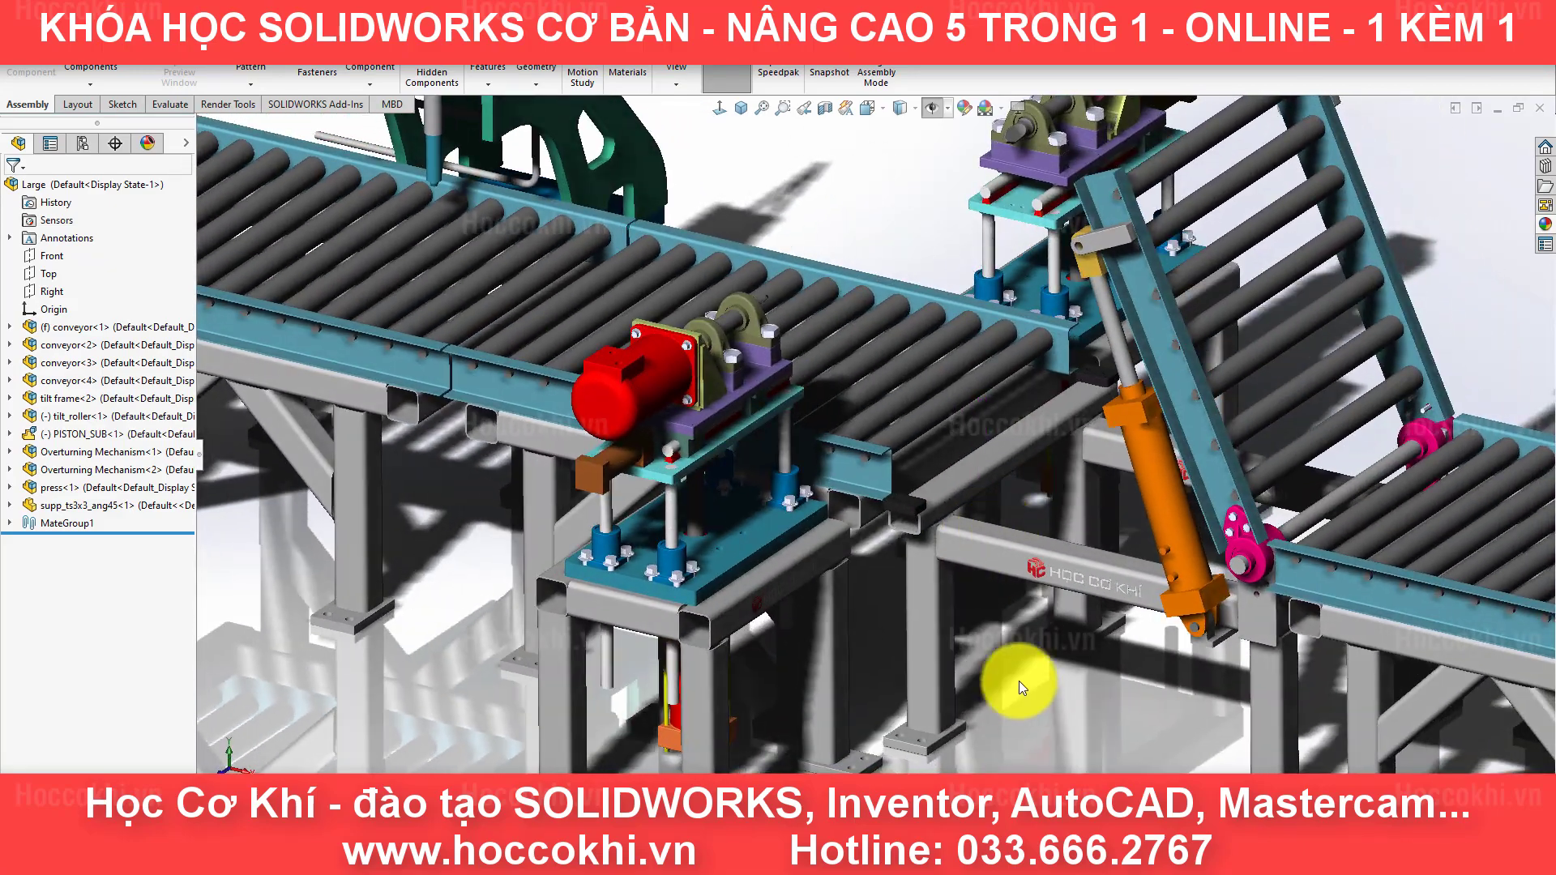
{"action": "scroll", "coordinate": [1033, 601], "scroll_direction": "up", "scroll_amount": 3}
{"action": "scroll", "coordinate": [1033, 602], "scroll_direction": "down", "scroll_amount": 2}
{"action": "scroll", "coordinate": [1010, 581], "scroll_direction": "up", "scroll_amount": 3}
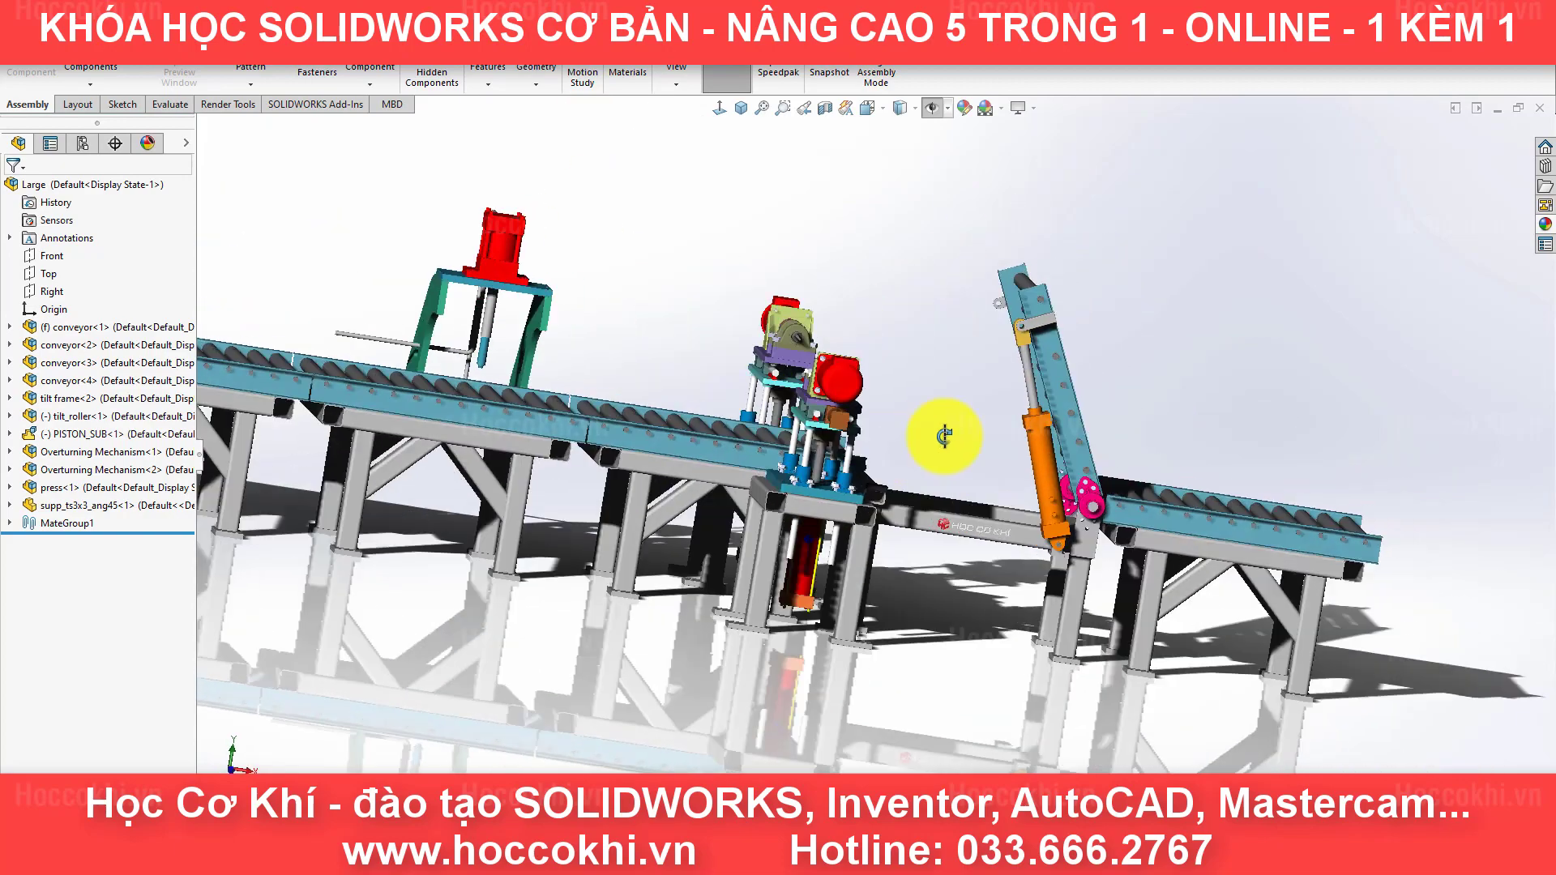
{"action": "scroll", "coordinate": [931, 431], "scroll_direction": "down", "scroll_amount": 2}
{"action": "scroll", "coordinate": [940, 486], "scroll_direction": "down", "scroll_amount": 2}
{"action": "scroll", "coordinate": [946, 438], "scroll_direction": "down", "scroll_amount": 2}
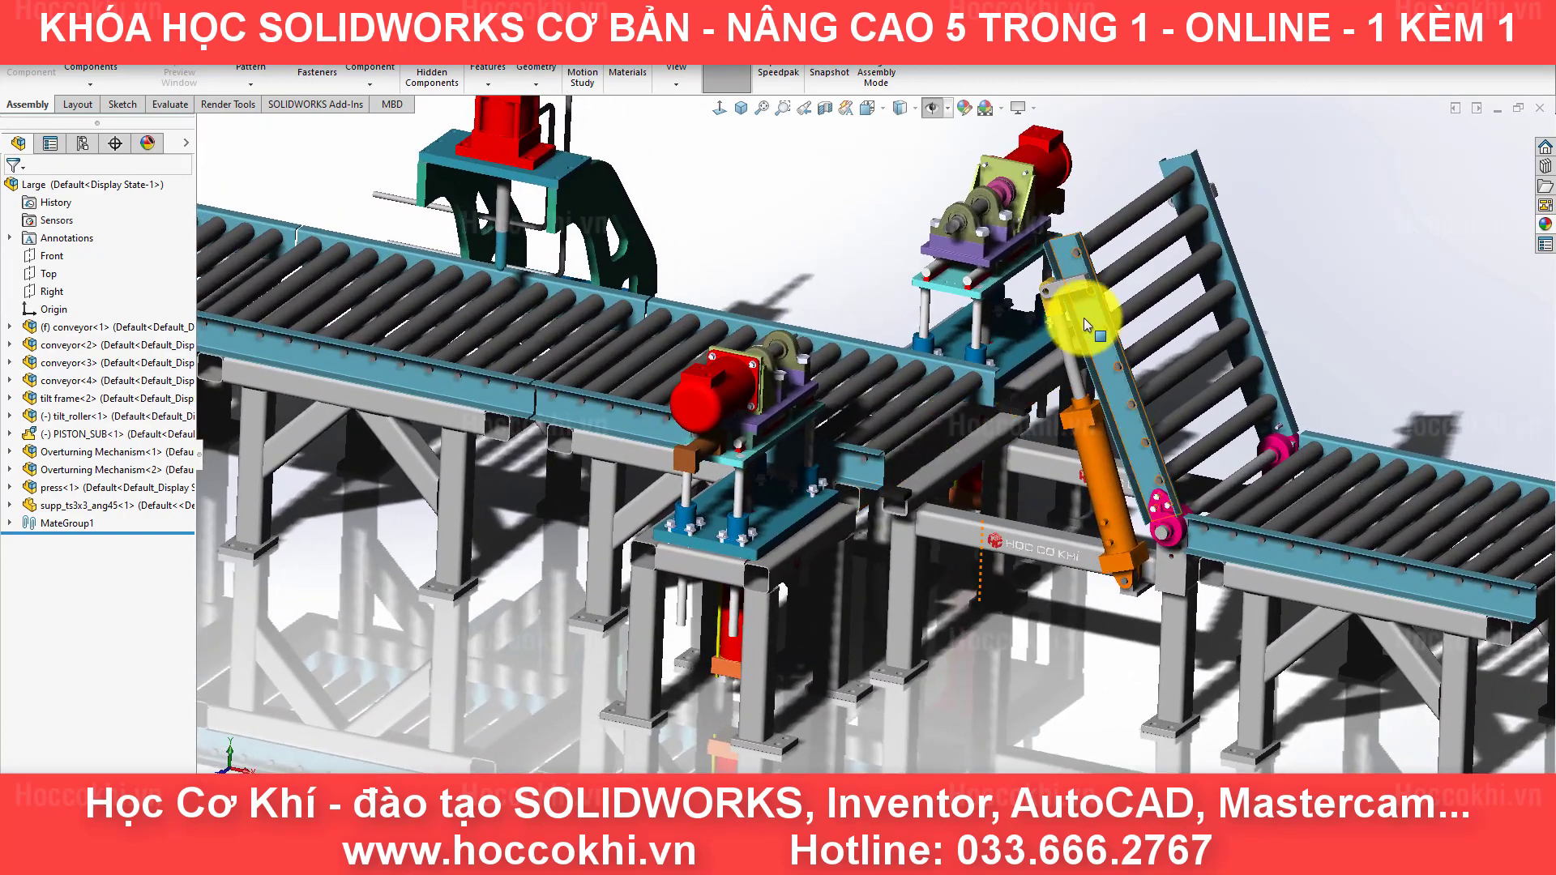
{"action": "mouse_move", "coordinate": [1083, 317]}
{"action": "left_mouse_down"}
{"action": "mouse_move", "coordinate": [931, 488]}
{"action": "mouse_move", "coordinate": [902, 488]}
{"action": "left_mouse_up"}
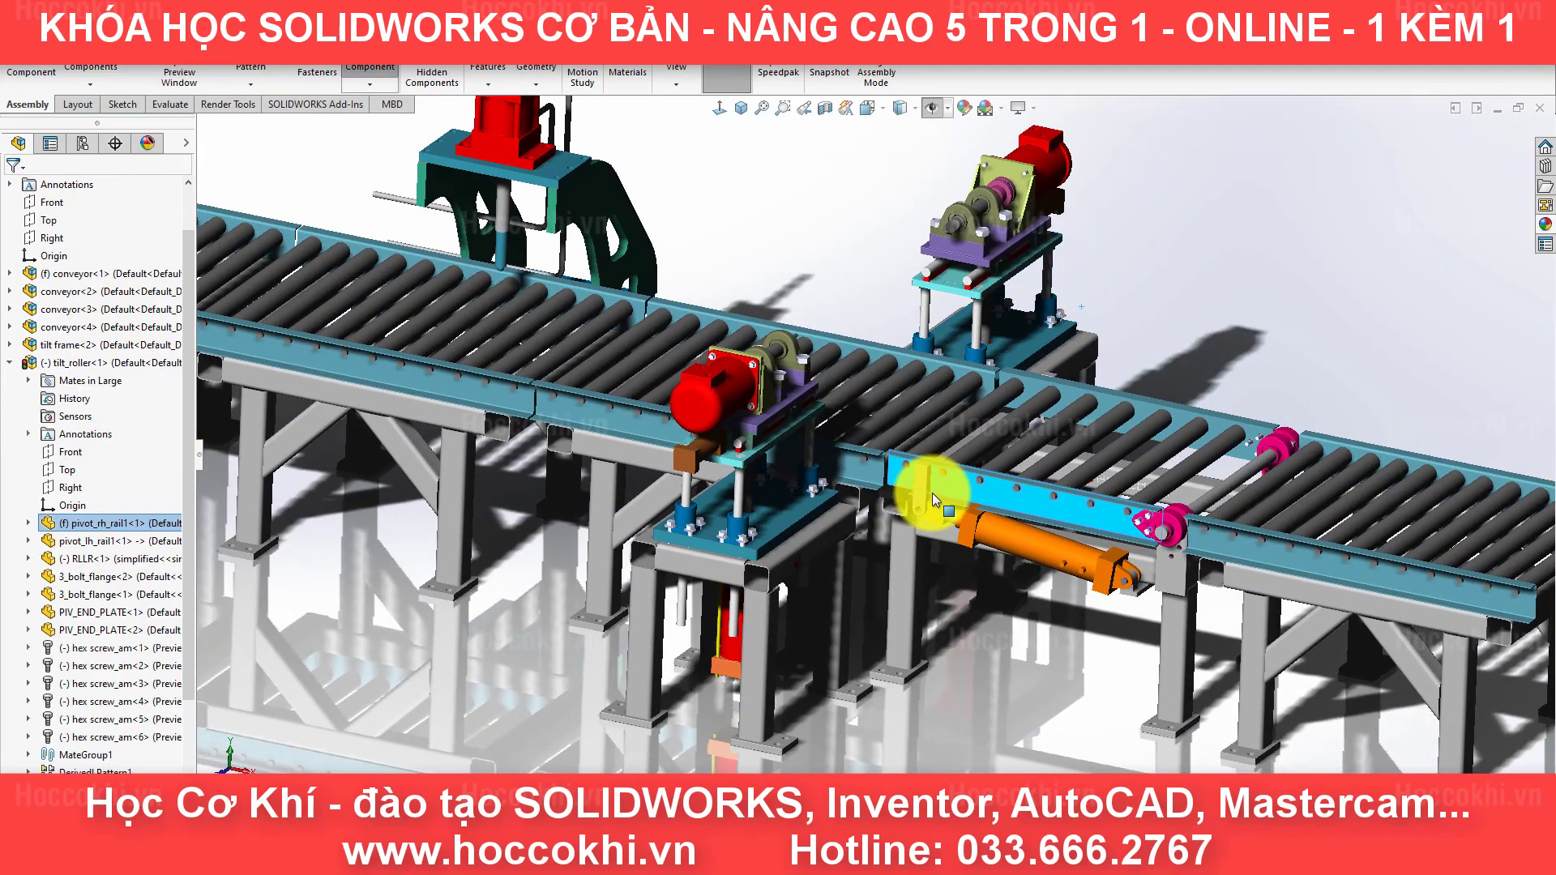